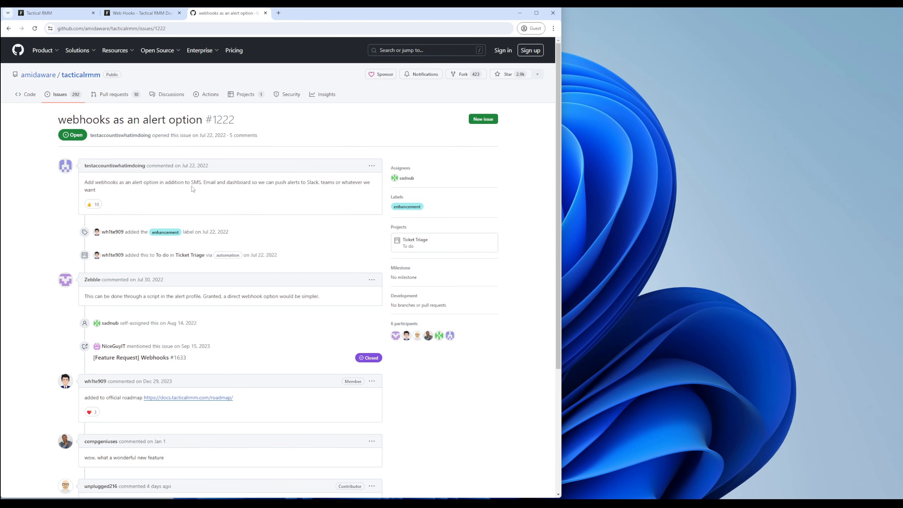
Step: Switch from the GitHub webhooks issue to the Tactical RMM dashboard tab
key(alt)
click(67, 14)
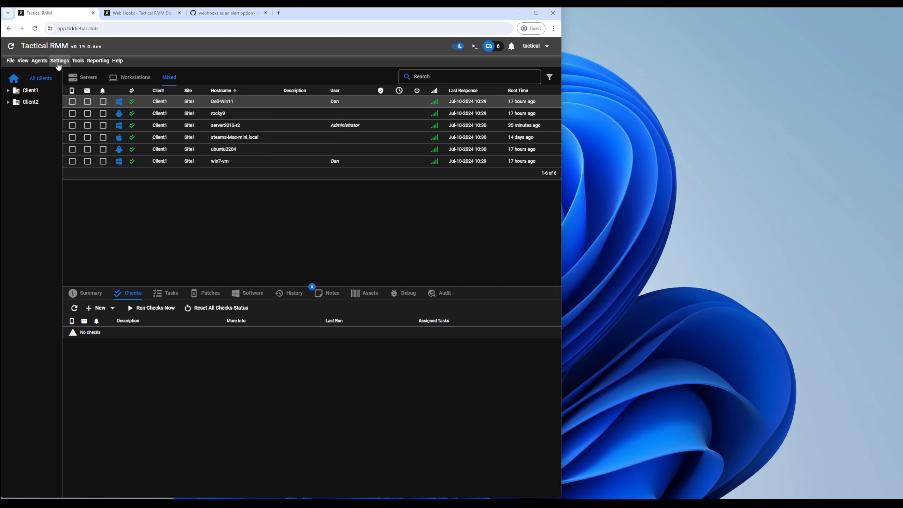
Step: Go to the Web Hooks list in Global Settings and start a new web hook
click(58, 63)
click(73, 142)
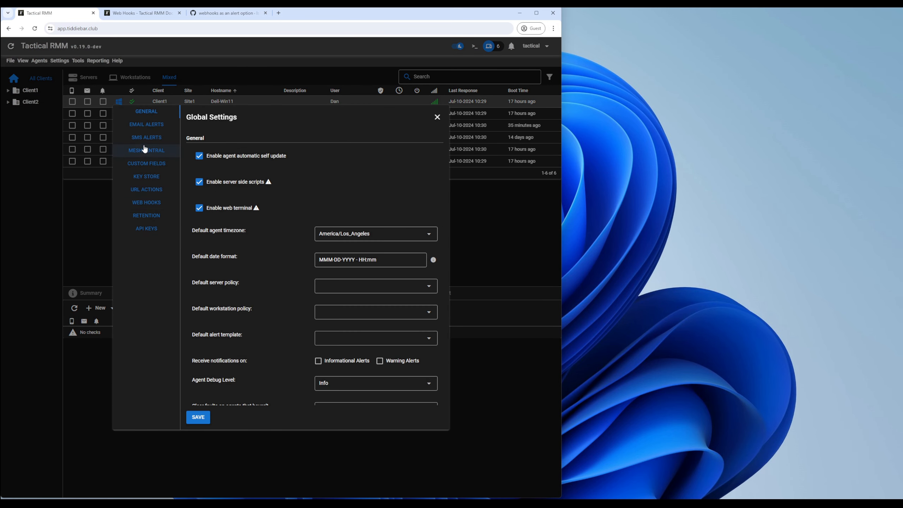
click(150, 203)
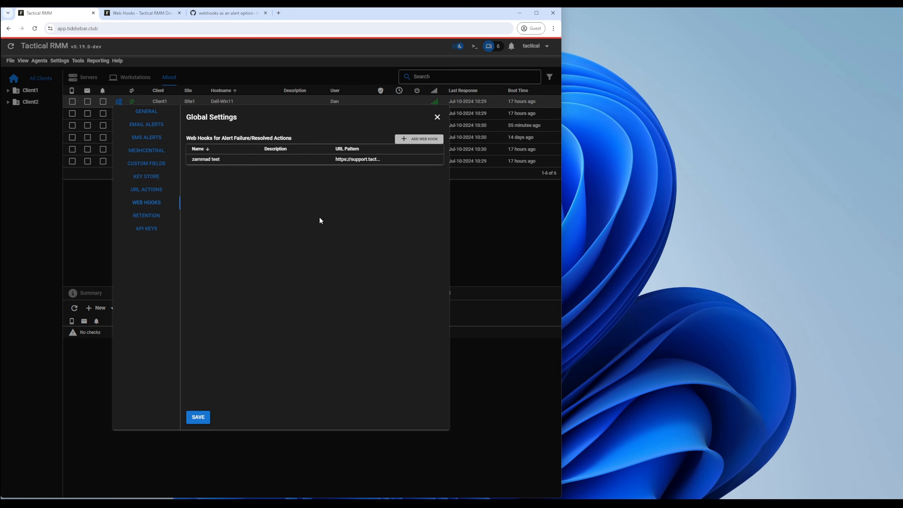
click(417, 141)
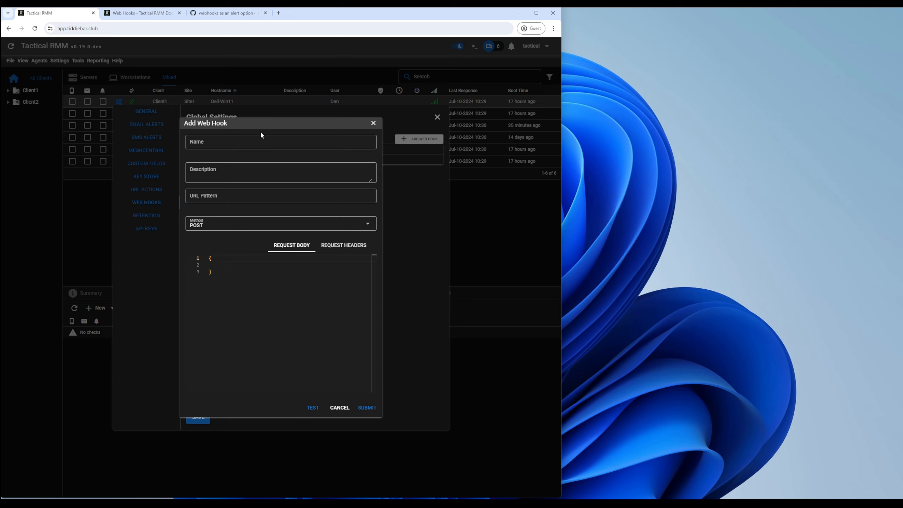
Step: Name the web hook 'discord test' and bring up the Discord window
click(237, 144)
text(discord test)
key(alt+Tab)
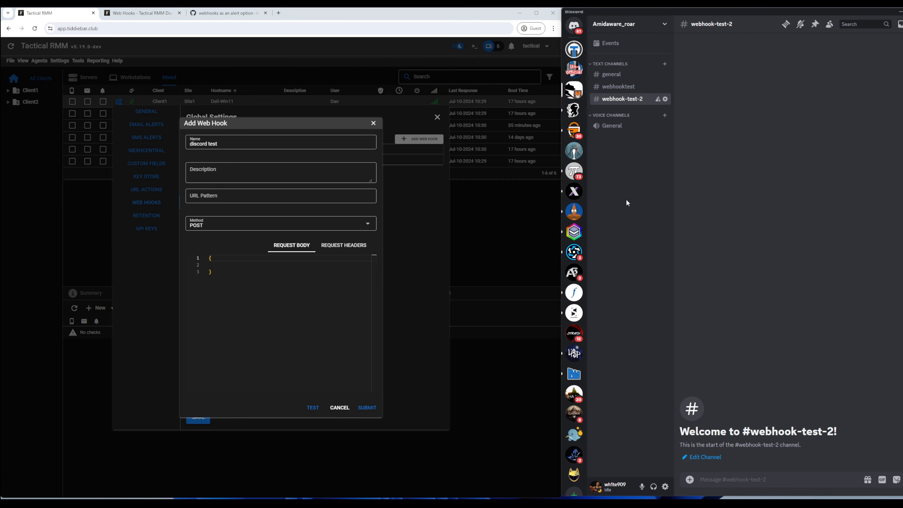
Step: Copy the trmm webhook URL from the webhook-test-2 channel's integrations, then close channel settings
right_click(623, 101)
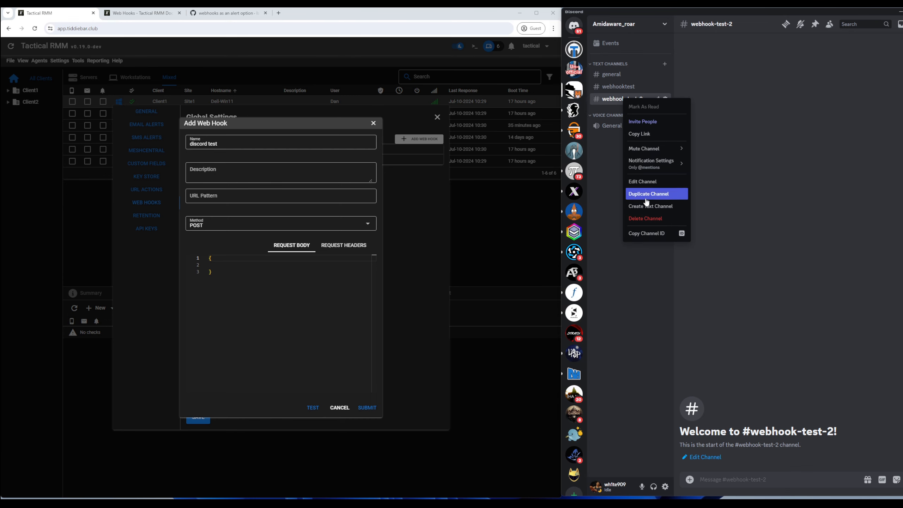
click(645, 182)
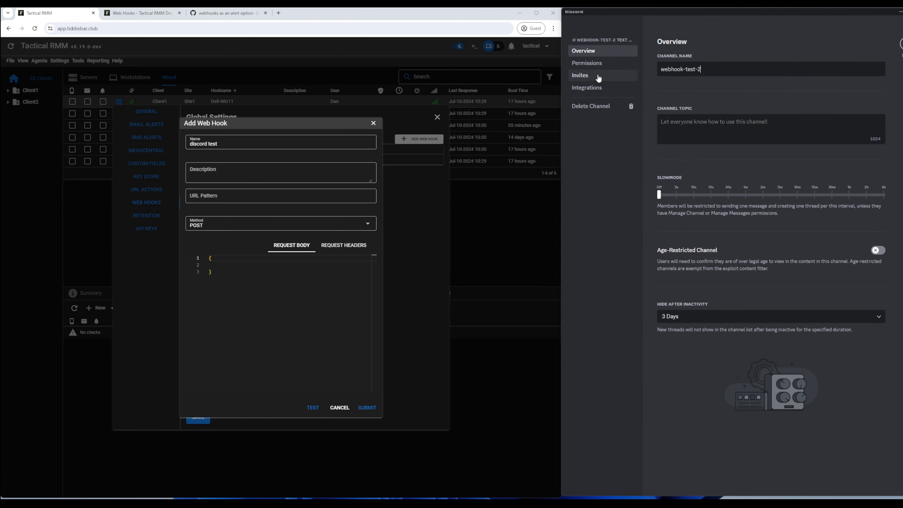
click(586, 87)
click(696, 115)
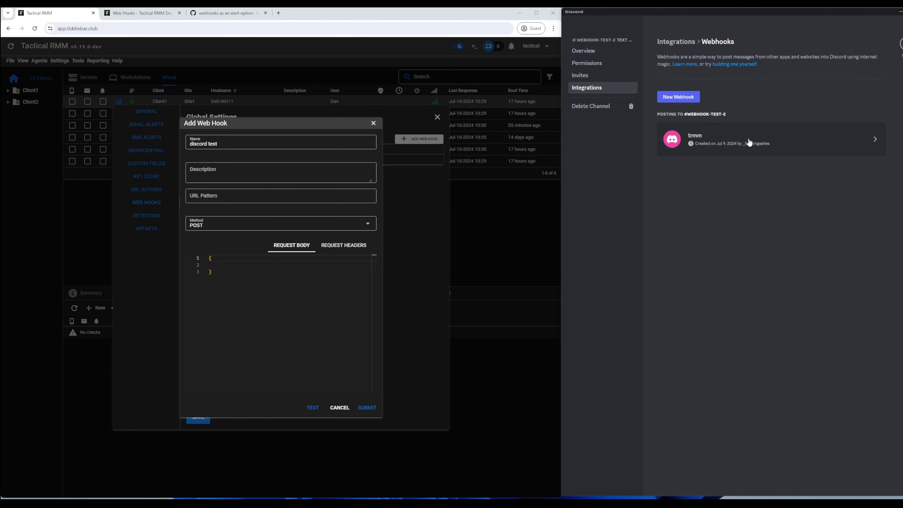
click(732, 153)
click(734, 214)
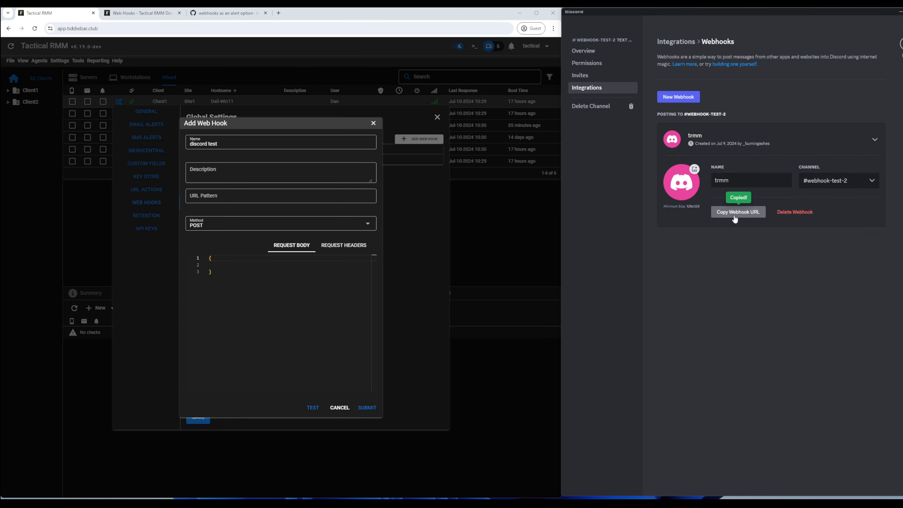
click(900, 44)
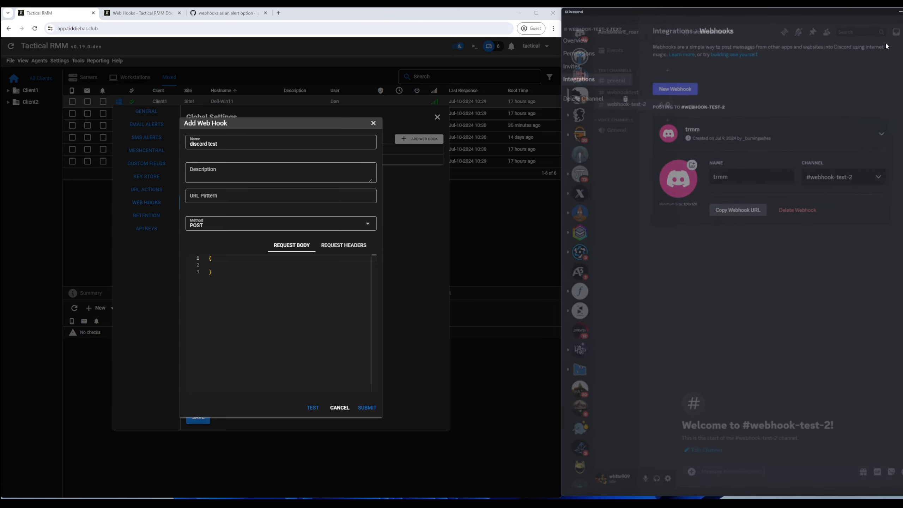
click(233, 196)
Step: Paste the Discord webhook URL as the URL pattern, keep POST, and review the request headers
key(ctrl+v)
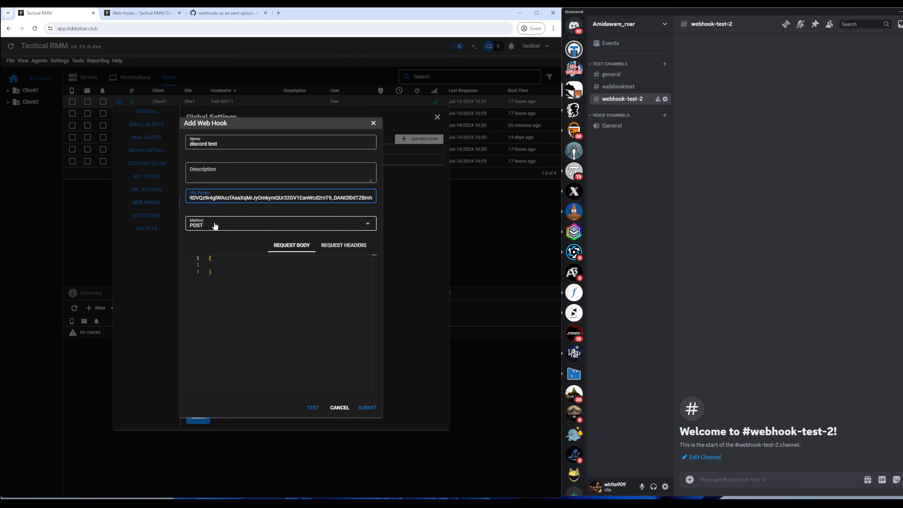
click(199, 227)
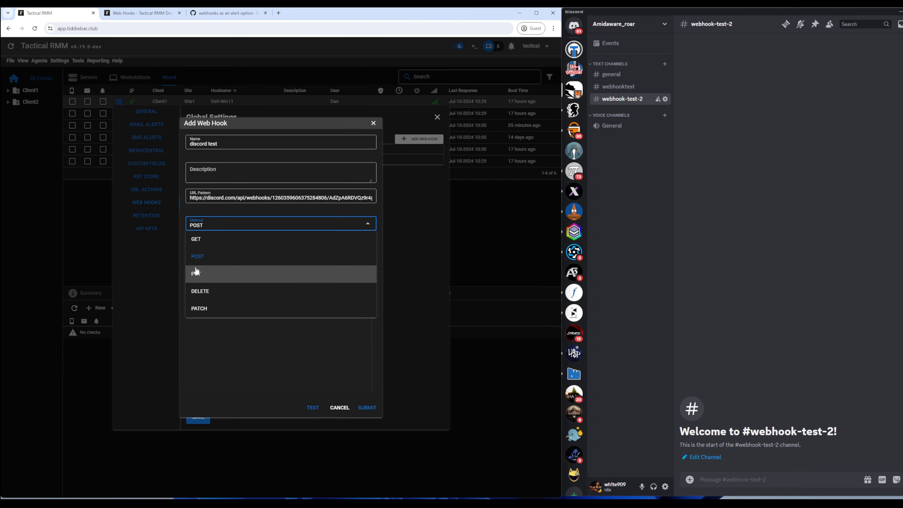
click(250, 224)
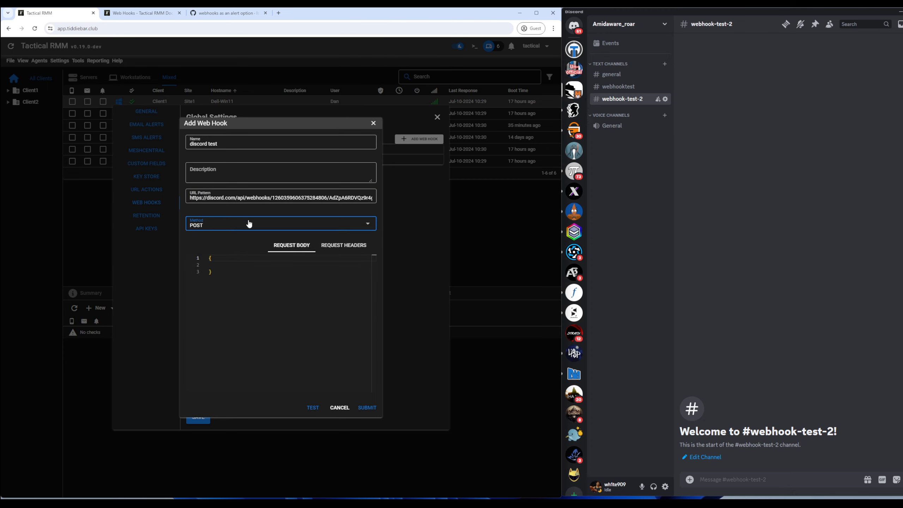
click(336, 249)
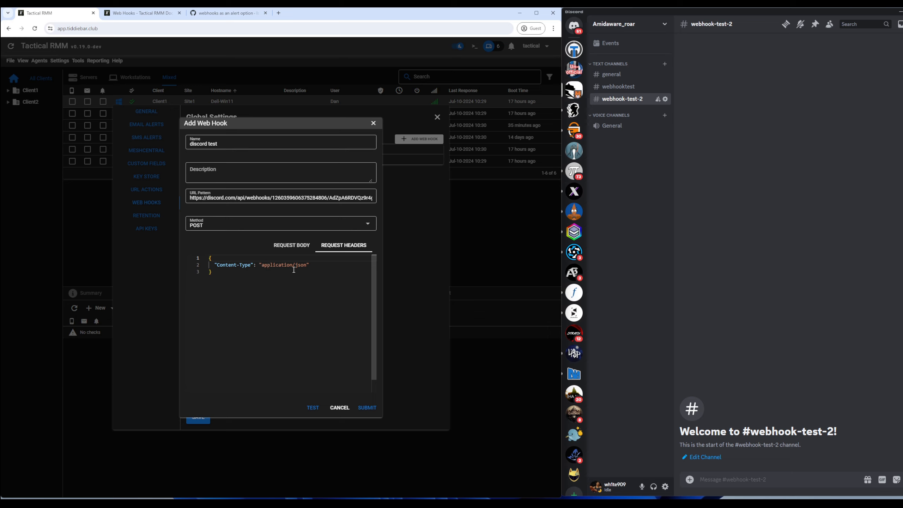
click(293, 245)
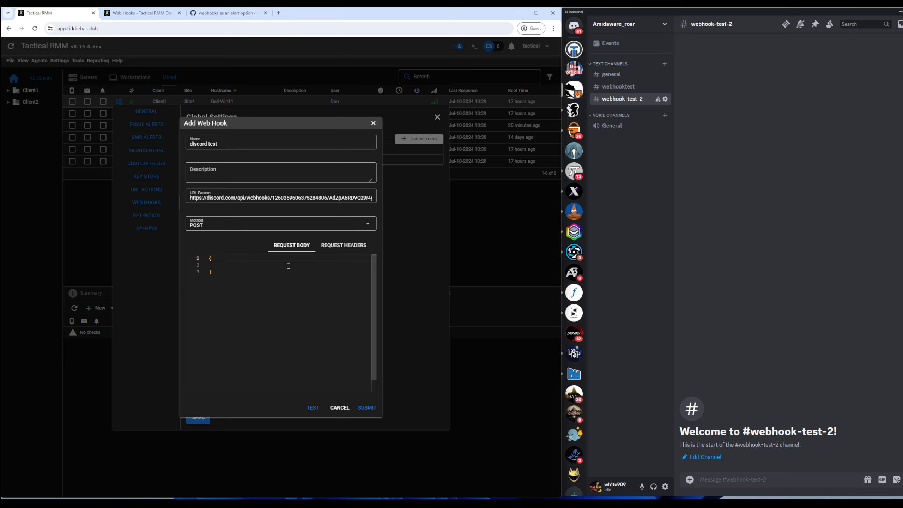
Step: Fill the request body with "username": "foo" and "content": "bar", then bring up the test
click(253, 267)
text("username": "foo",)
key(Return)
text(")
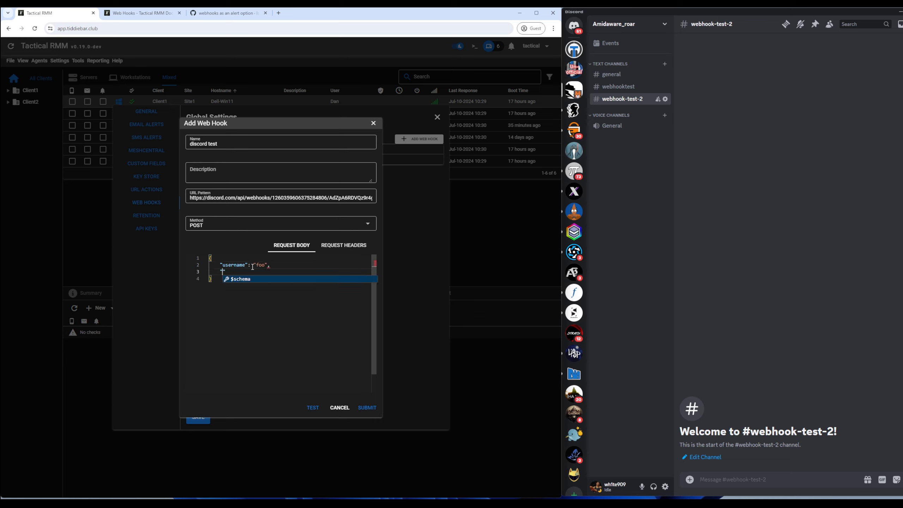
text(content": ")
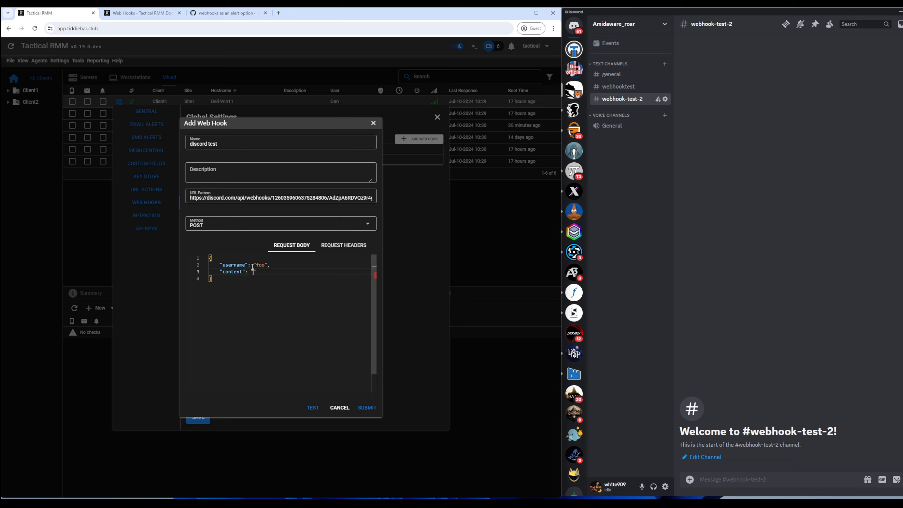
text(bar)
click(312, 407)
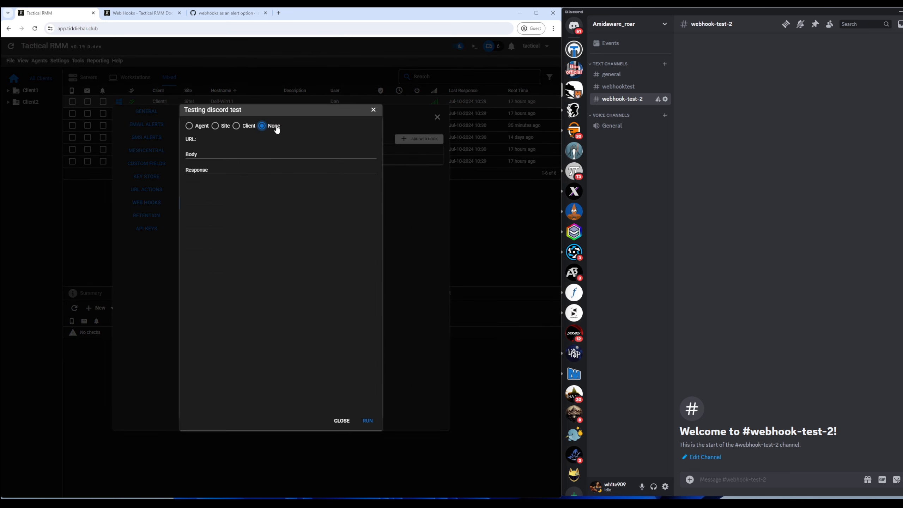
Step: Run the test with no agent, posting 'foo' / 'bar' to Discord's #webhook-test-2
click(367, 421)
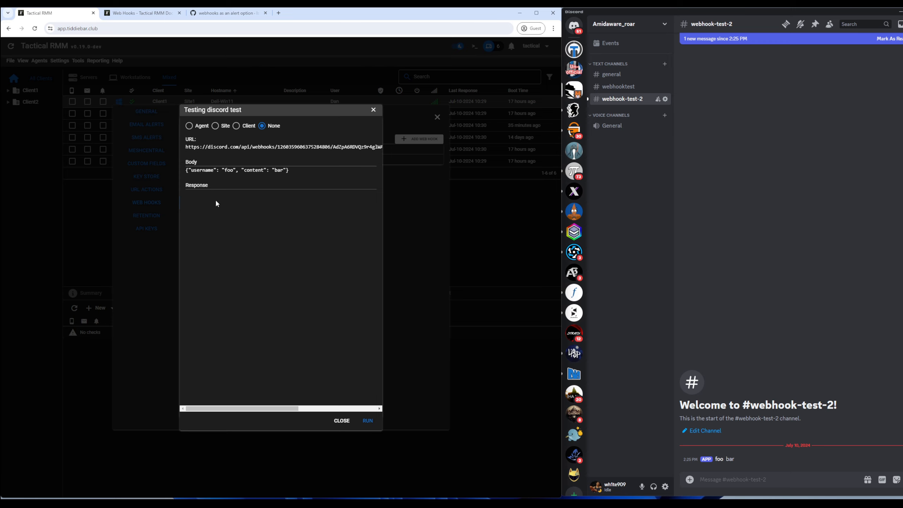
key(alt)
Step: Change the body to username {{agent.hostname}} and content 'foobar the client name is {{agent.site.client.name}}'
click(340, 421)
double_click(260, 264)
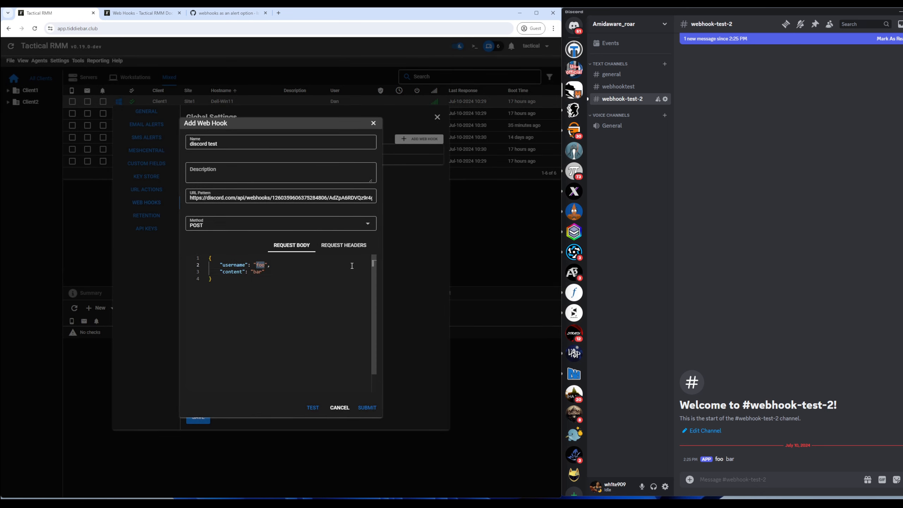
text({{agent.hostname)
double_click(261, 271)
text(foobar the client name is {{agent.site.client.name}})
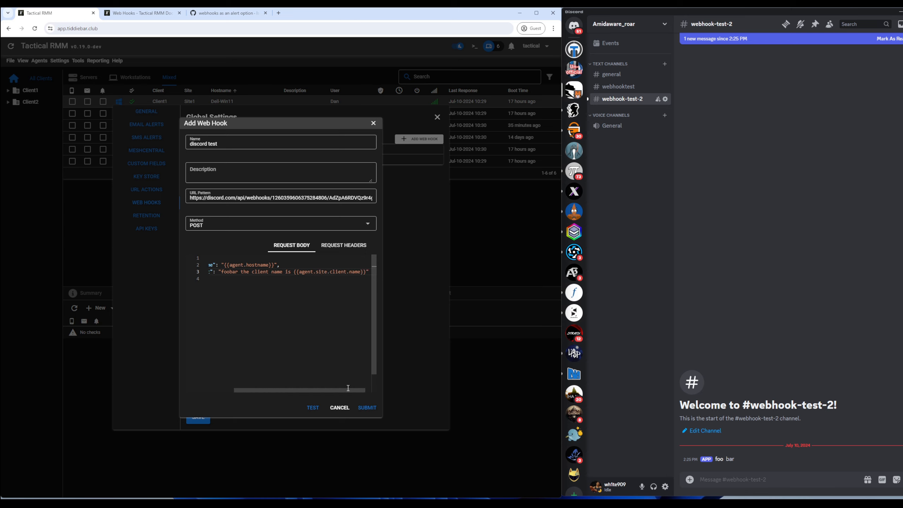
click(312, 407)
click(199, 125)
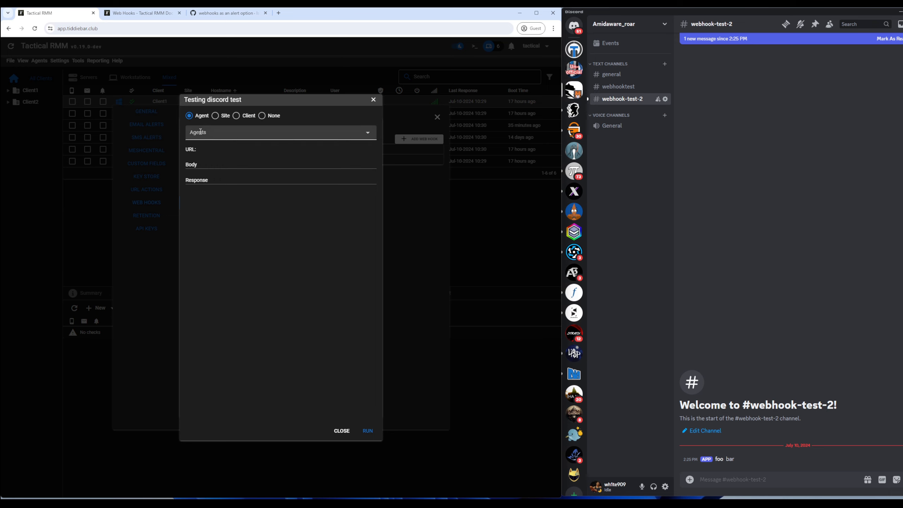
Step: Run the test against agent Dell-Win11, posting 'foobar the client name is Client1', then close it
click(214, 134)
click(204, 155)
click(367, 430)
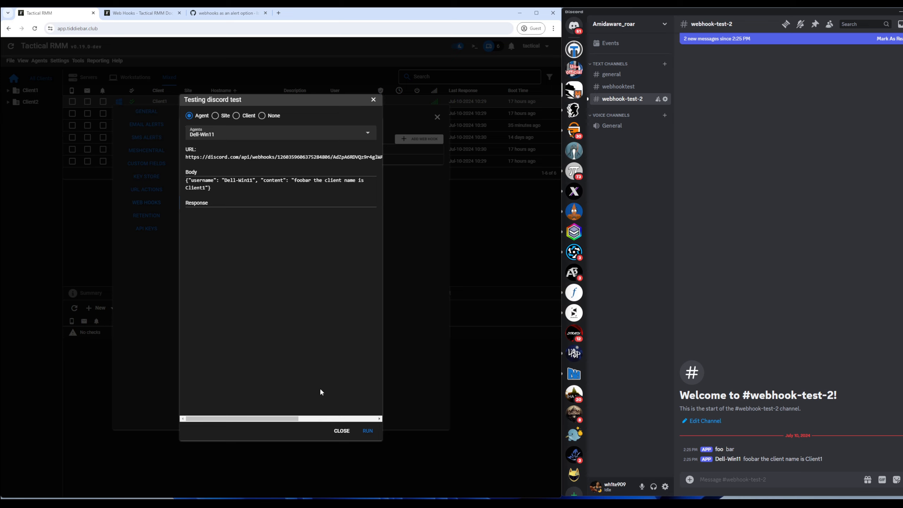
click(342, 430)
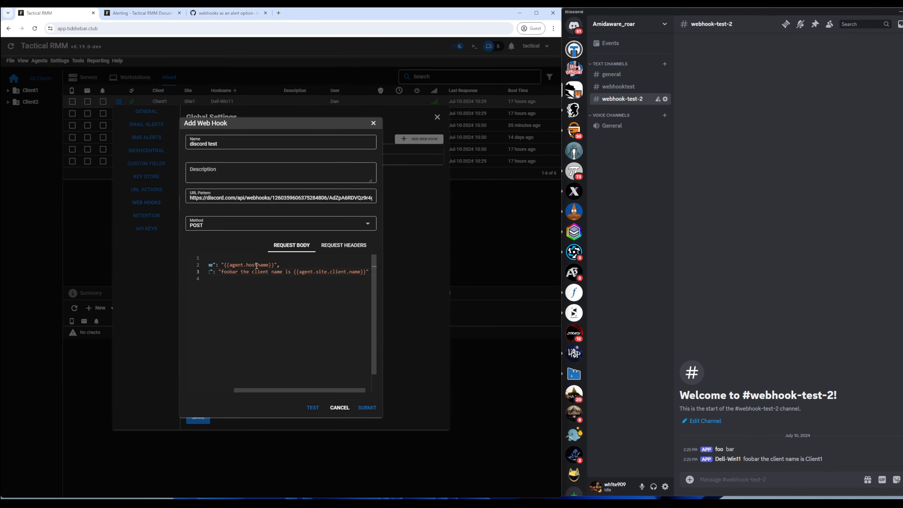
Step: Change the body's username to {{agent.customfield123}} and the client-name placeholder to {{global.asdasd}}
double_click(262, 265)
text(agent.customfield123)
double_click(326, 274)
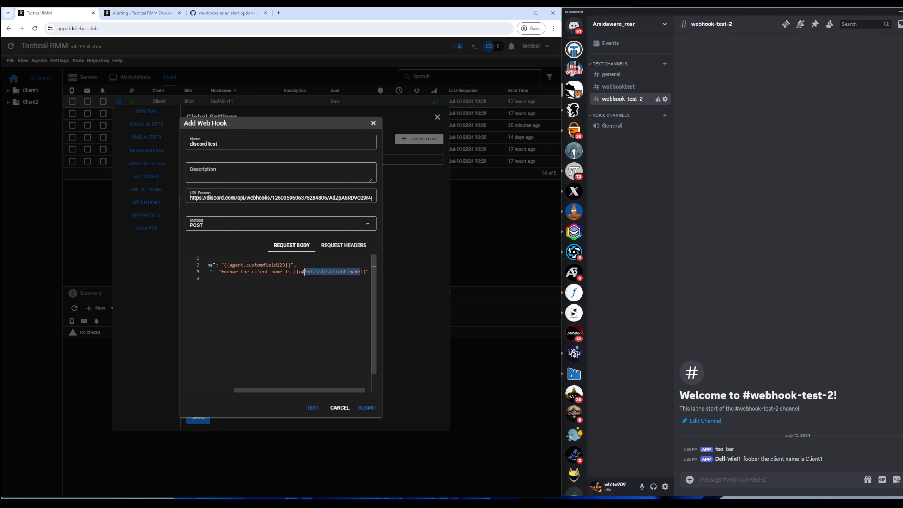
text(client.customf)
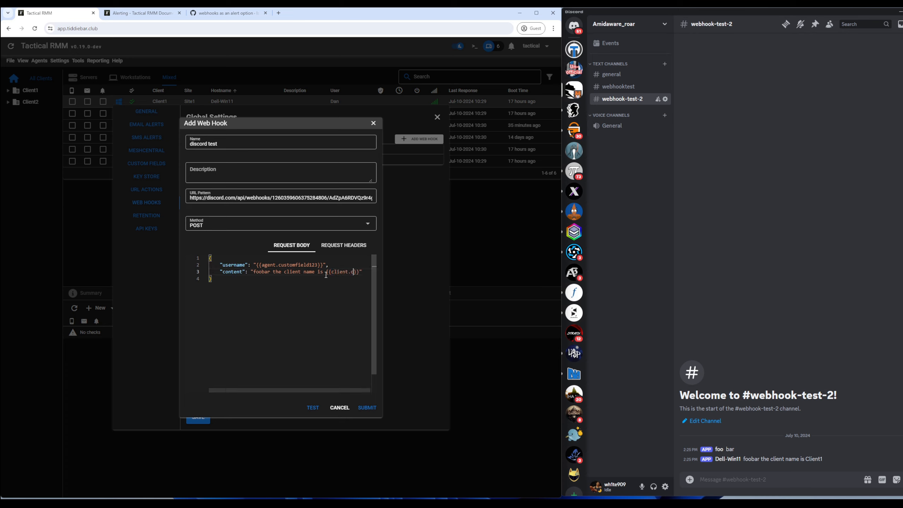
key(BackSpace)
key(BackSpace)
key(BackSpace)
key(BackSpace)
key(BackSpace)
key(BackSpace)
key(BackSpace)
key(BackSpace)
key(BackSpace)
key(BackSpace)
key(BackSpace)
key(BackSpace)
key(BackSpace)
key(BackSpace)
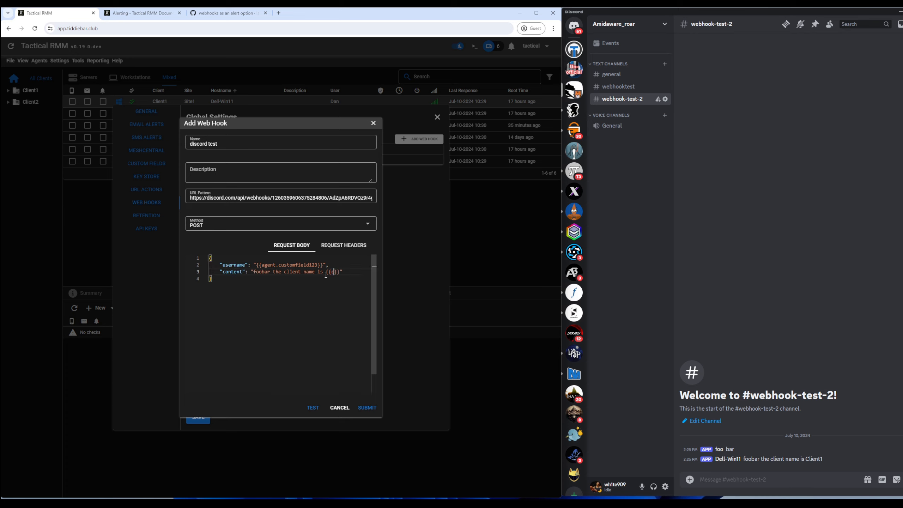
text(global.asdasd)
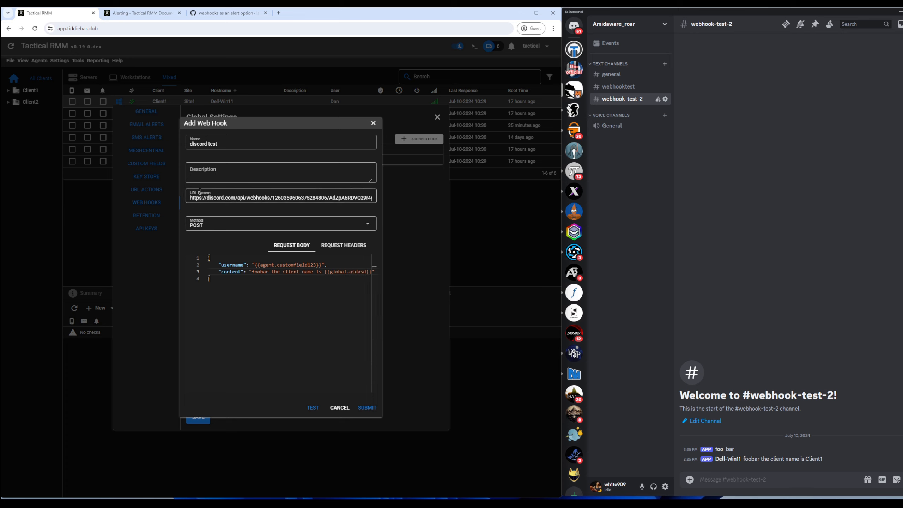
Step: Add {{agent.hostname}} to the webhook URL, remove it again, and return to the Alerting docs
click(235, 198)
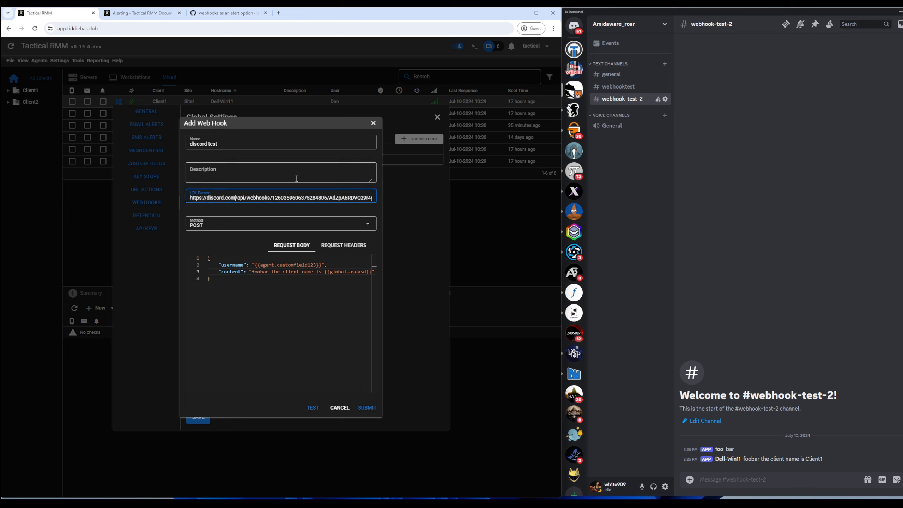
text({{agent.)
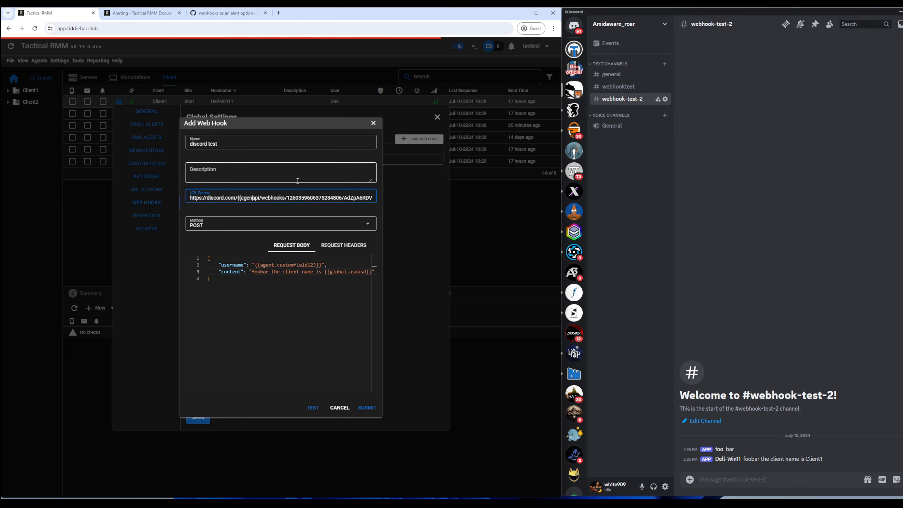
text(hostn)
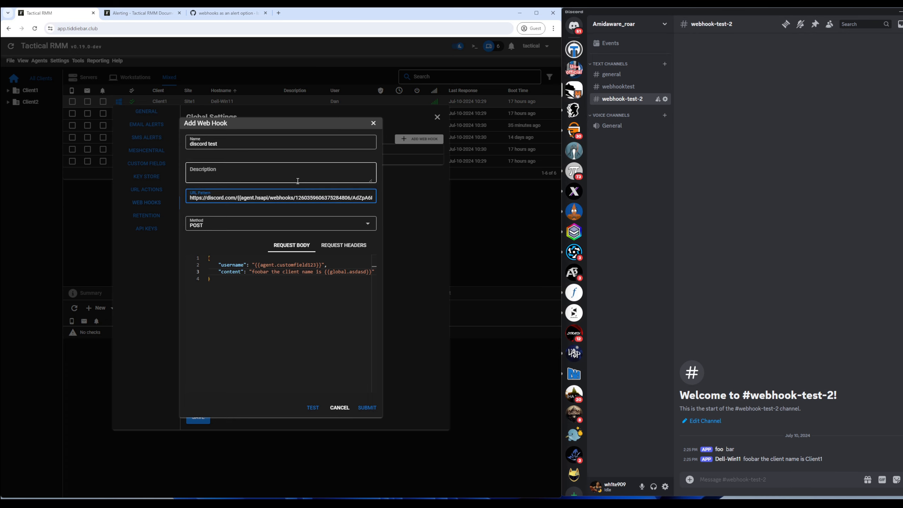
text(ame}})
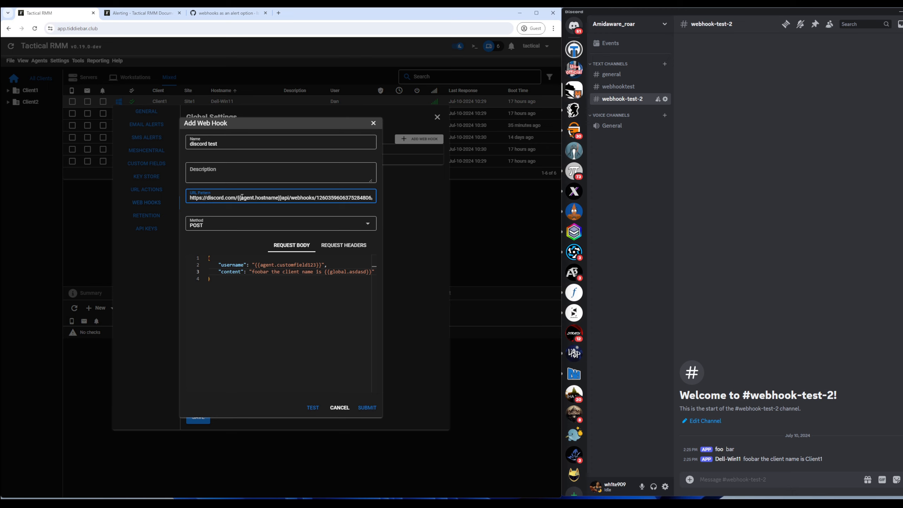
drag(281, 199, 237, 198)
key(BackSpace)
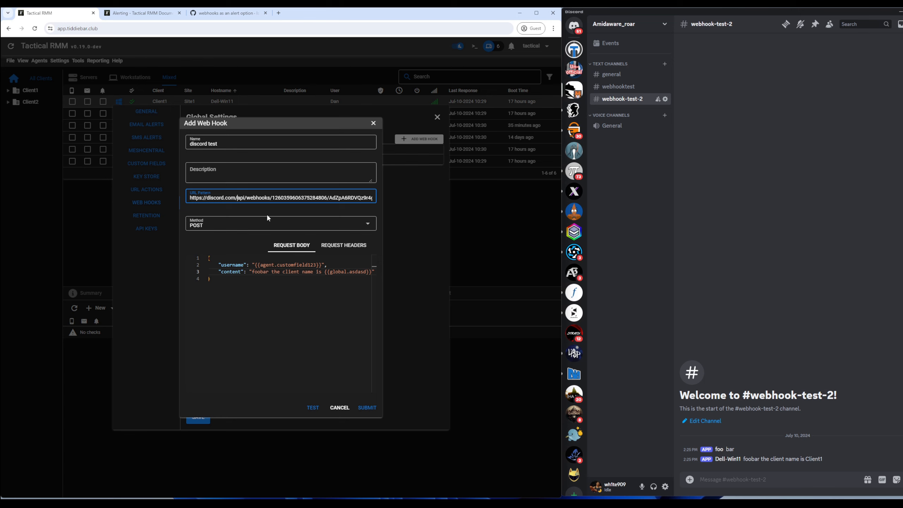
click(137, 14)
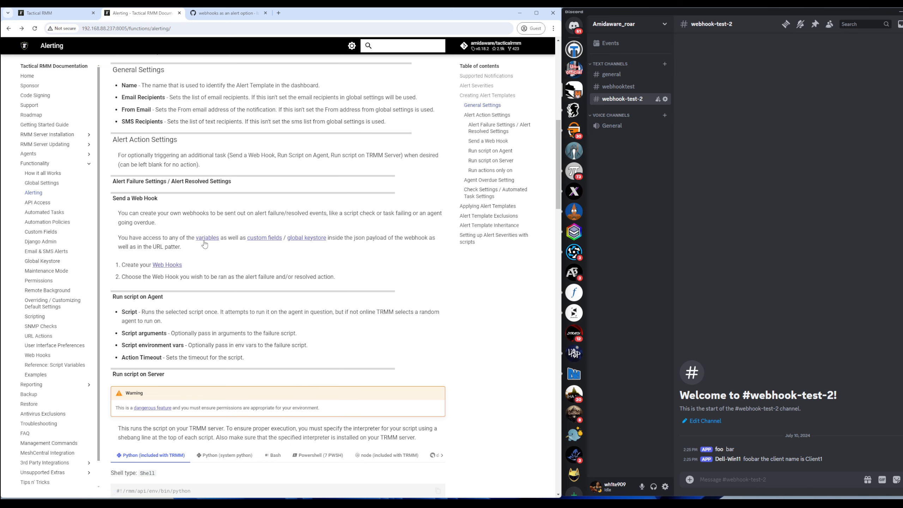
Step: Copy the Discord example from the Request Body section of the Web Hooks docs page
click(166, 266)
scroll(174, 251, down, 6)
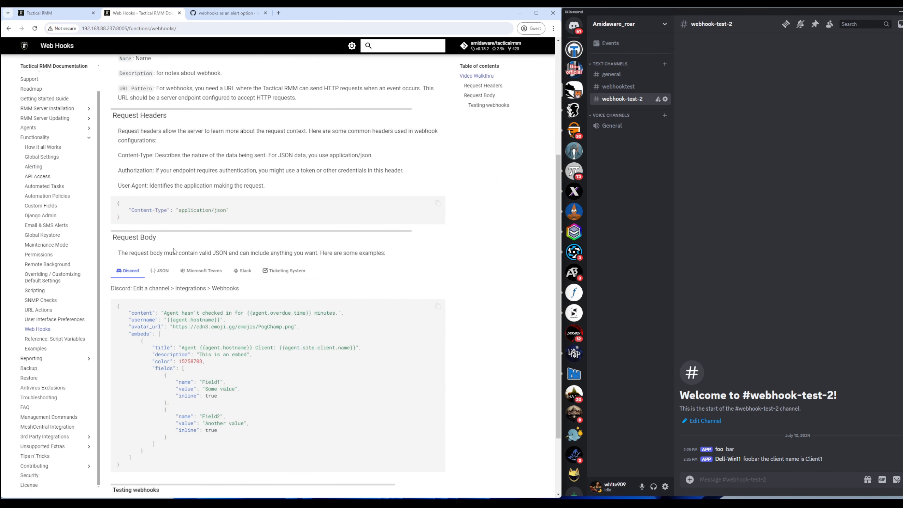
scroll(174, 250, down, 2)
scroll(143, 252, up, 2)
scroll(144, 252, down, 1)
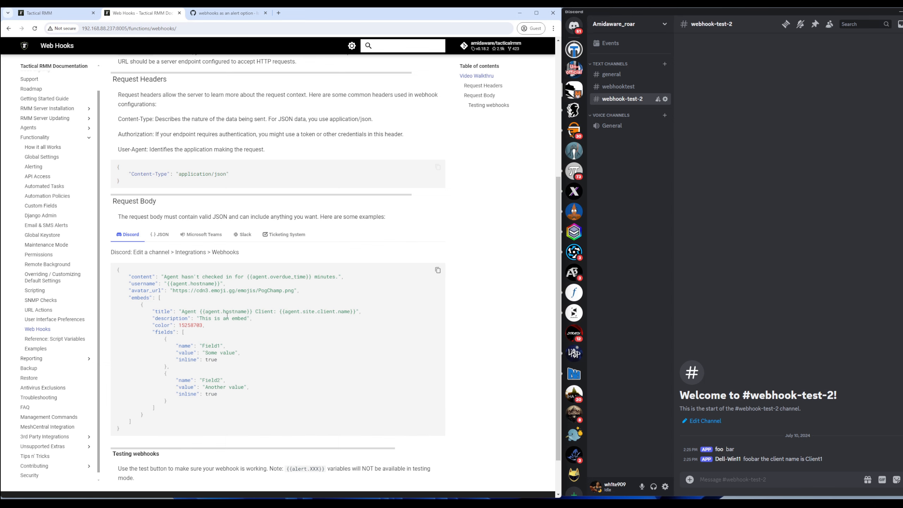
click(438, 271)
Step: Replace the request body with the Discord embed example and rename the hook 'discord agent overdue'
key(ctrl+shift+Tab)
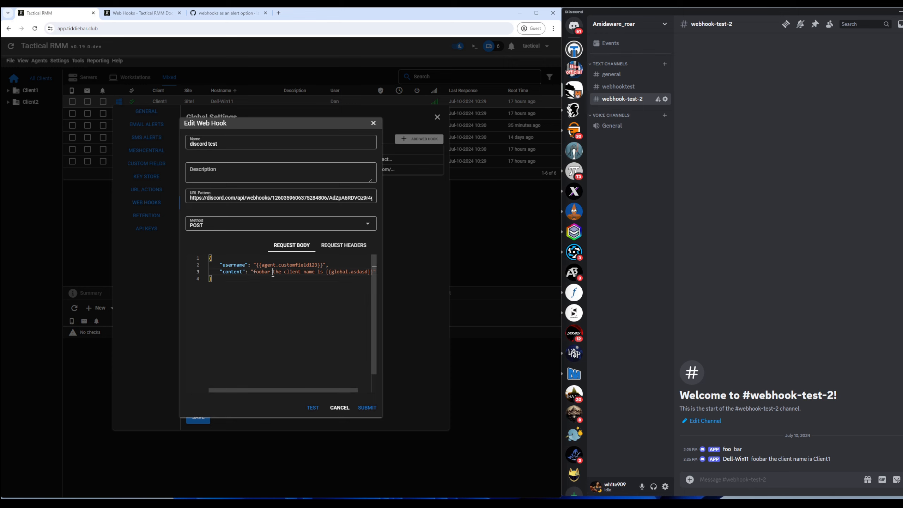
key(ctrl+a)
key(BackSpace)
key(ctrl+v)
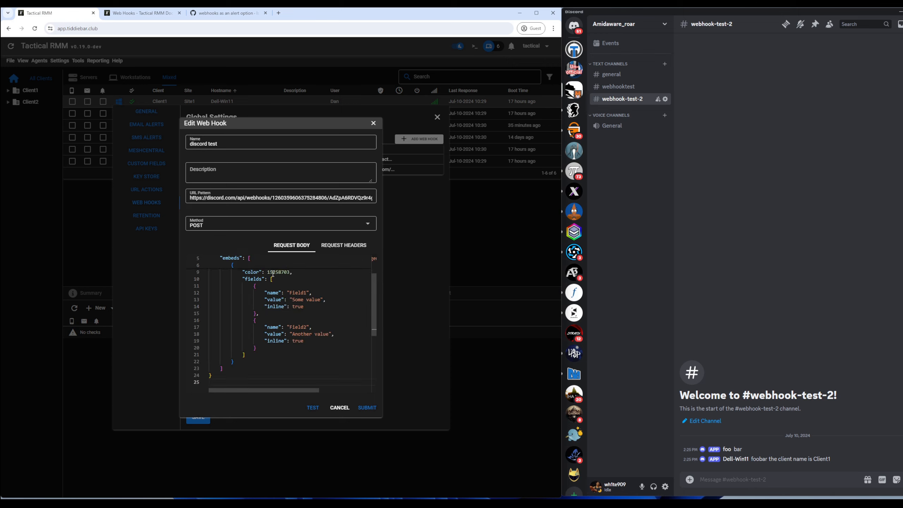
scroll(281, 320, up, 3)
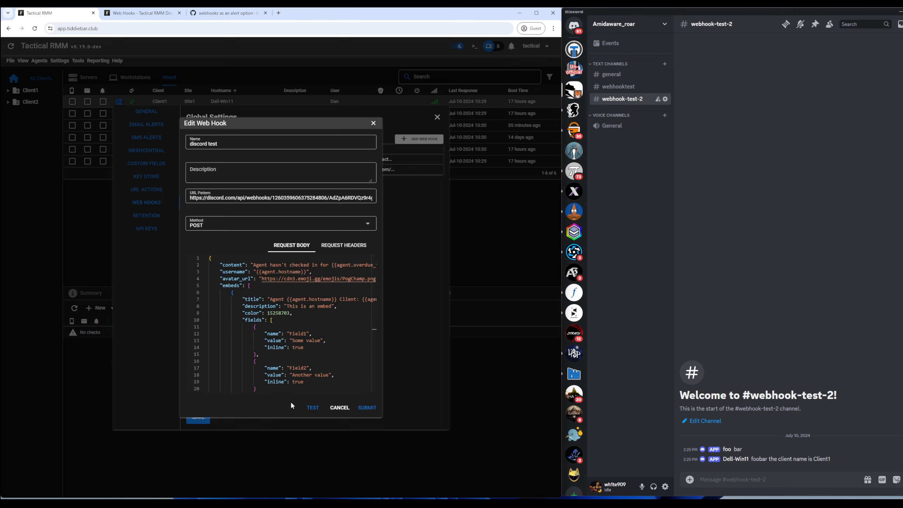
drag(291, 390, 317, 388)
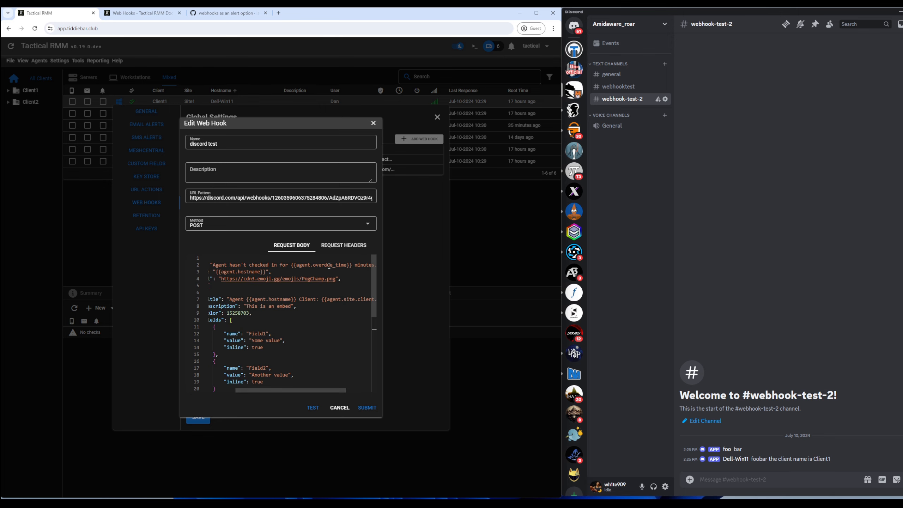
drag(300, 389, 305, 390)
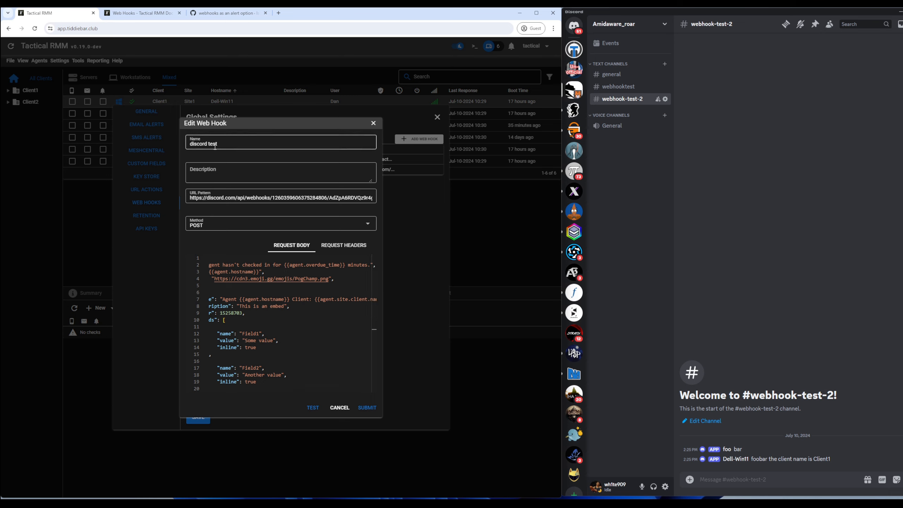
double_click(232, 147)
text(a)
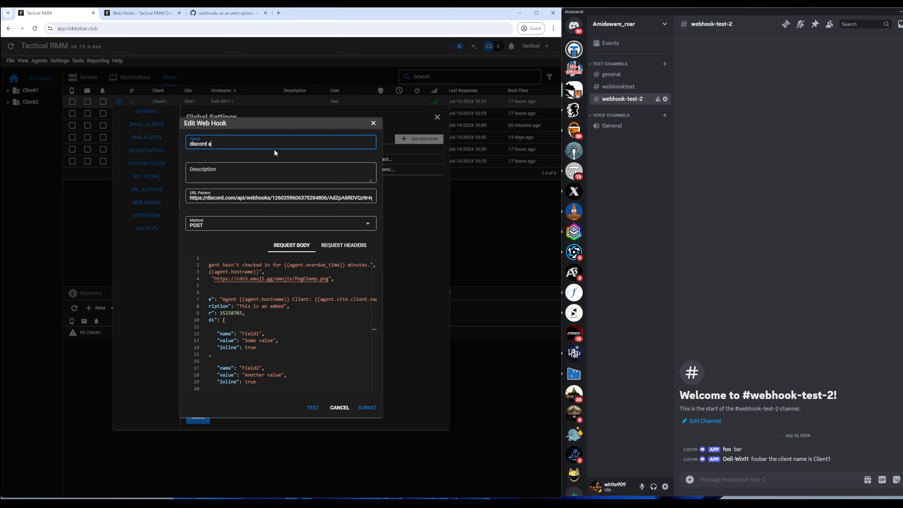
text(gent overdue)
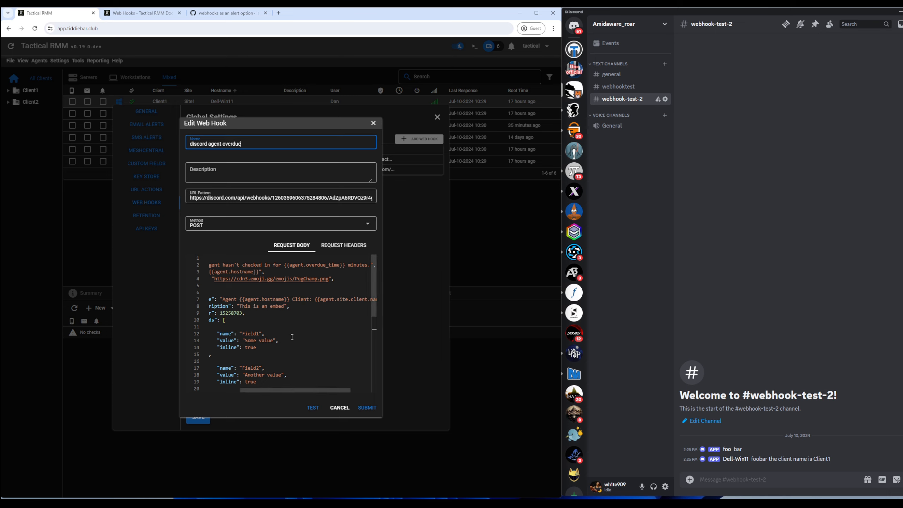
Step: Copy the webhook URL into a new browser tab, then submit the hook
scroll(292, 331, down, 10)
scroll(306, 313, up, 10)
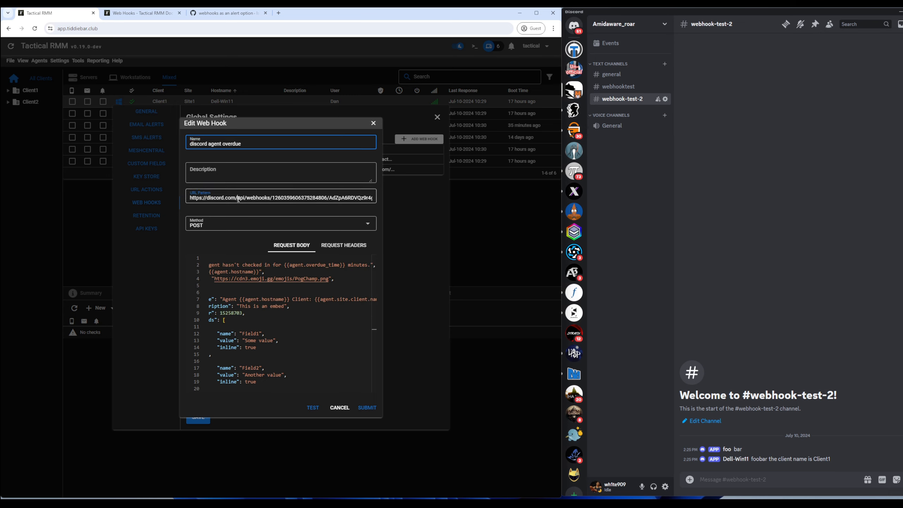
triple_click(252, 200)
key(ctrl+c)
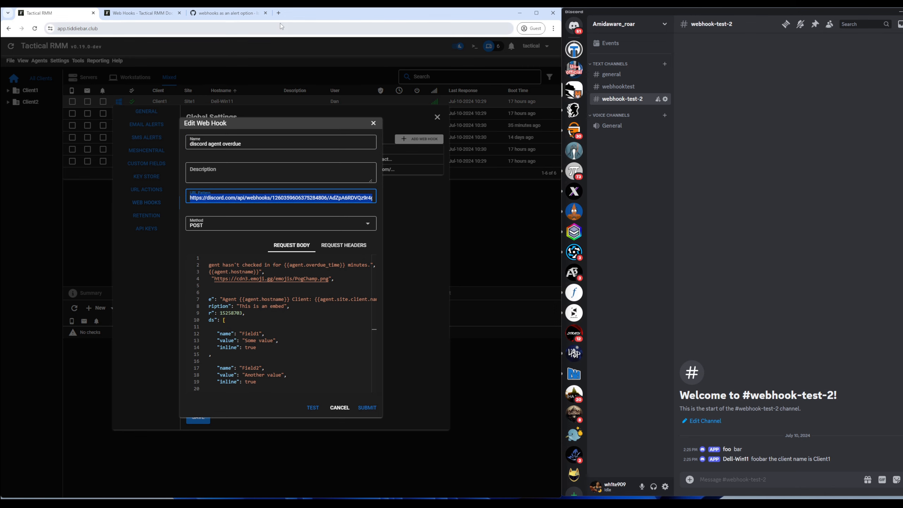
key(ctrl+t)
key(ctrl+v)
key(ctrl+1)
double_click(267, 300)
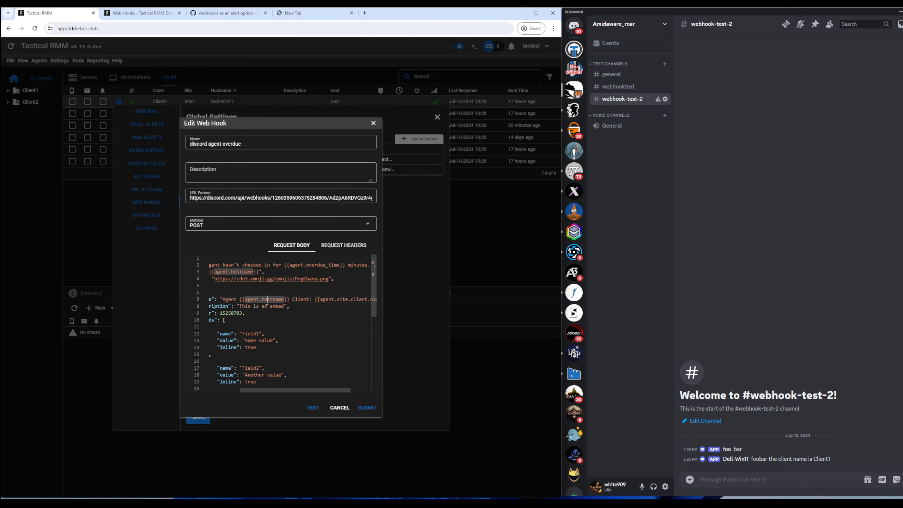
click(366, 408)
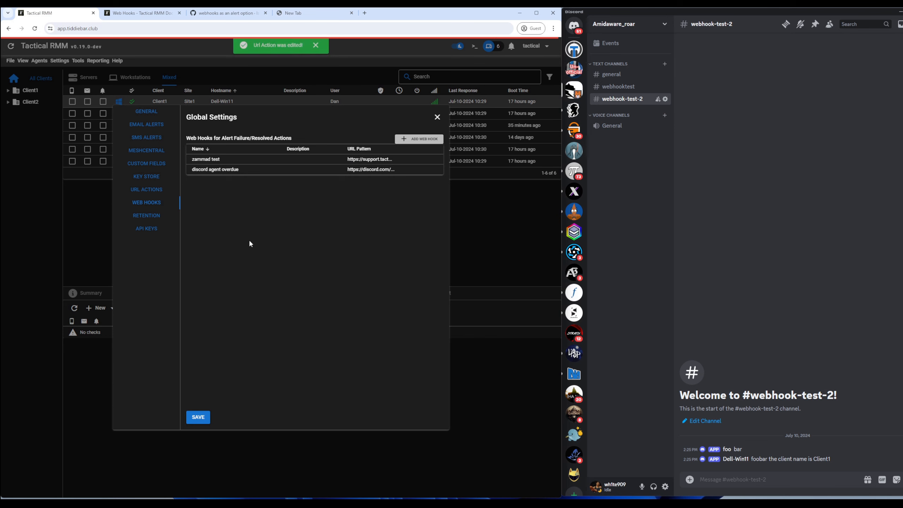
Step: Add a new web hook 'discord agent back online' with the Discord webhook URL
click(418, 139)
click(220, 142)
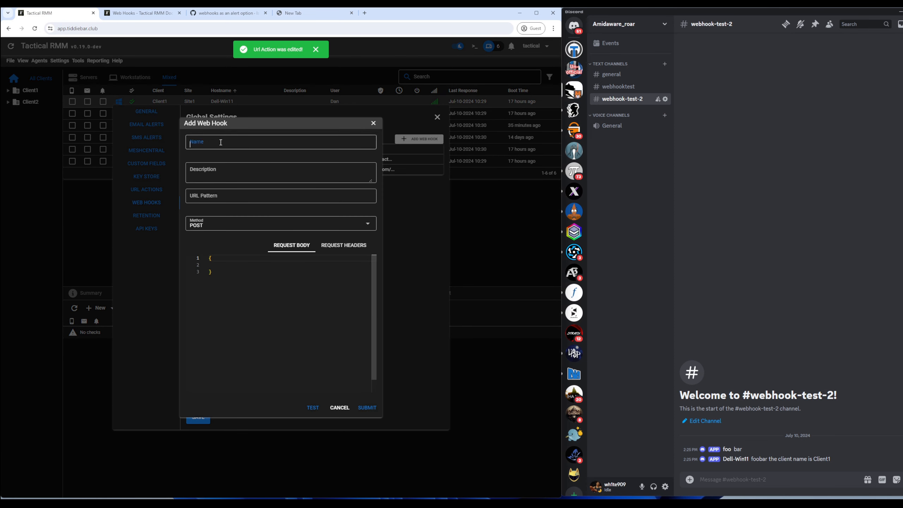
text(discord agent bac)
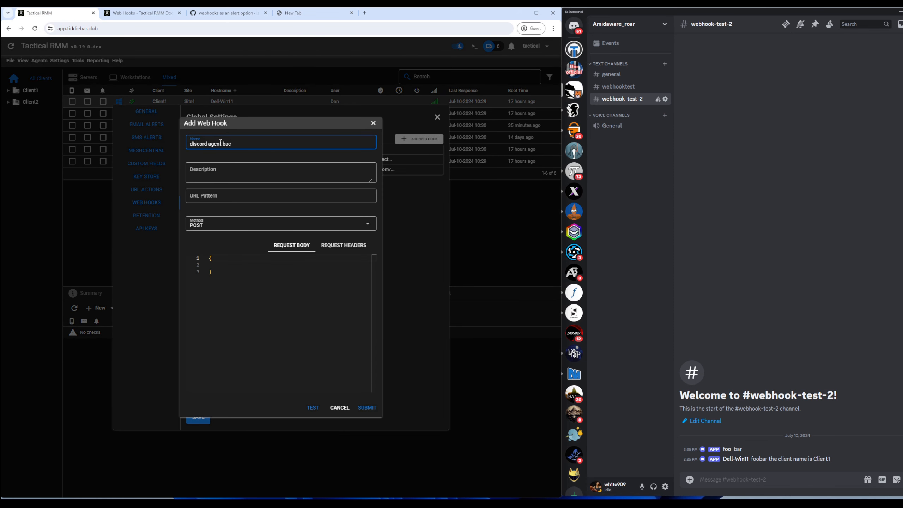
text(k online)
click(310, 13)
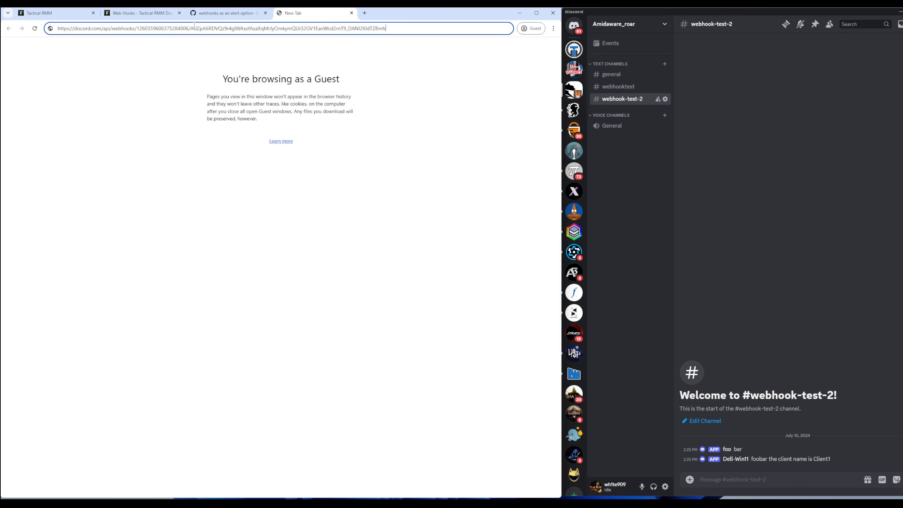
key(ctrl+a)
click(39, 13)
click(233, 195)
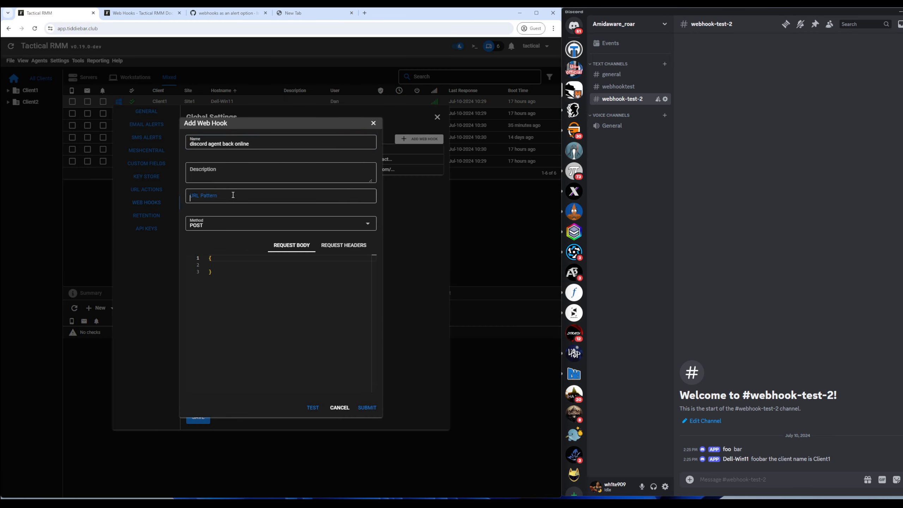
key(ctrl+v)
Step: Replace its placeholder request body with the Discord embed example from the docs
click(139, 13)
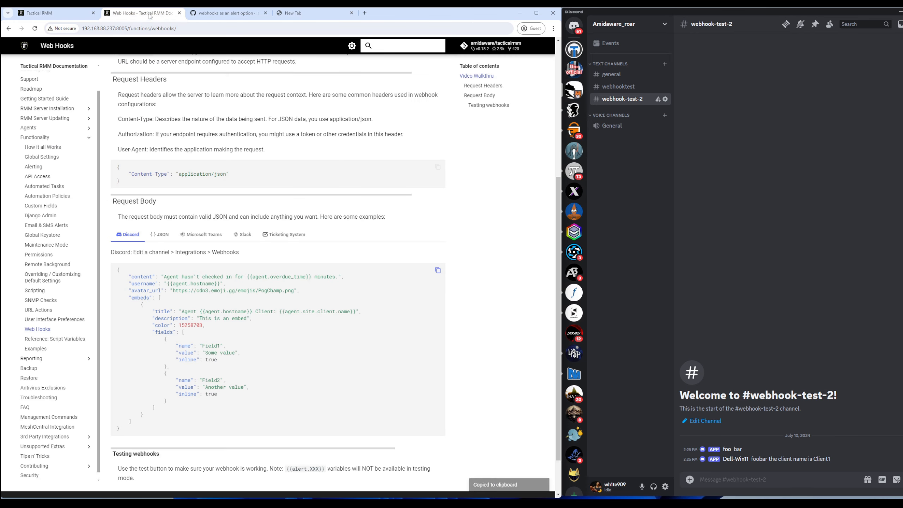
click(434, 274)
click(73, 13)
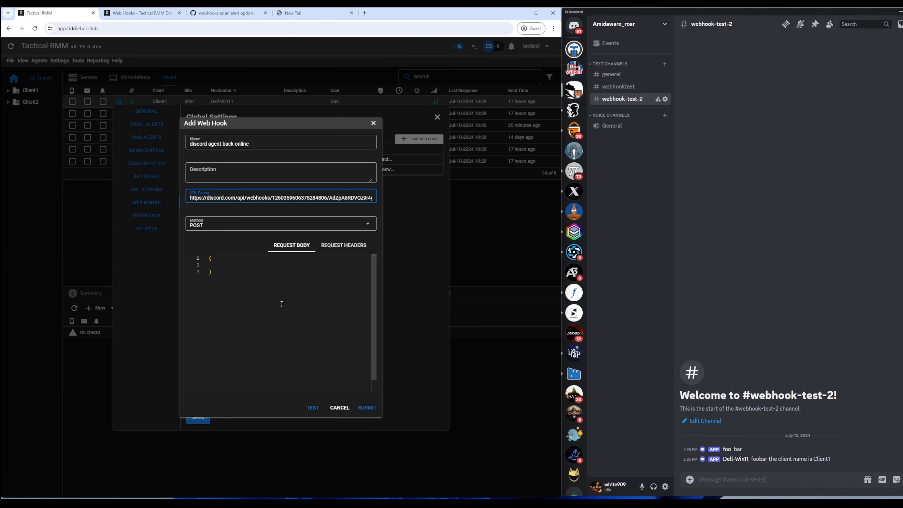
drag(280, 302, 179, 243)
key(ctrl+v)
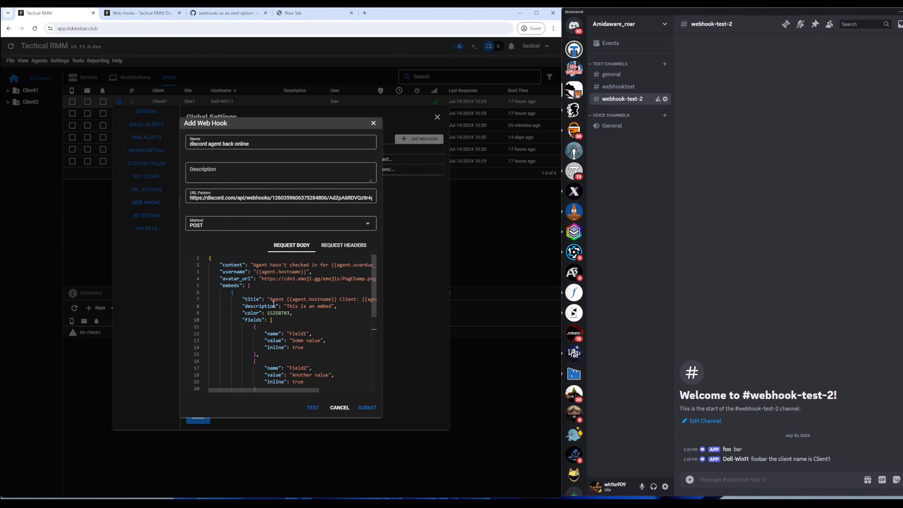
Step: Change the message content to 'Agent is back online'
drag(332, 265, 271, 265)
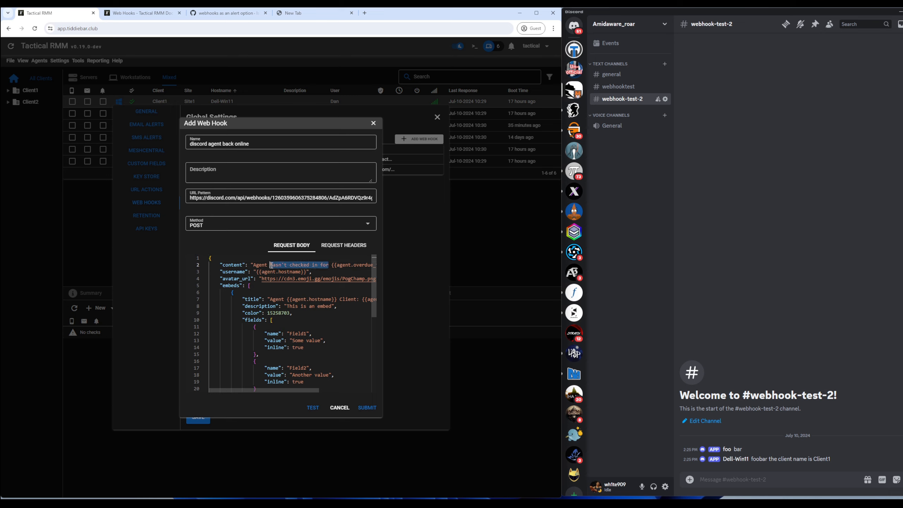
text(is back onlkin)
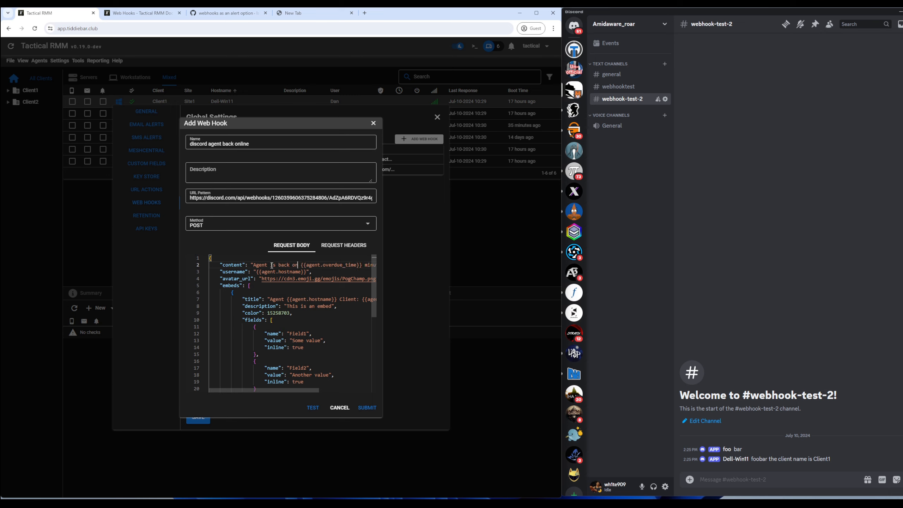
key(BackSpace)
key(BackSpace)
key(BackSpace)
text(ine yay)
drag(292, 391, 346, 384)
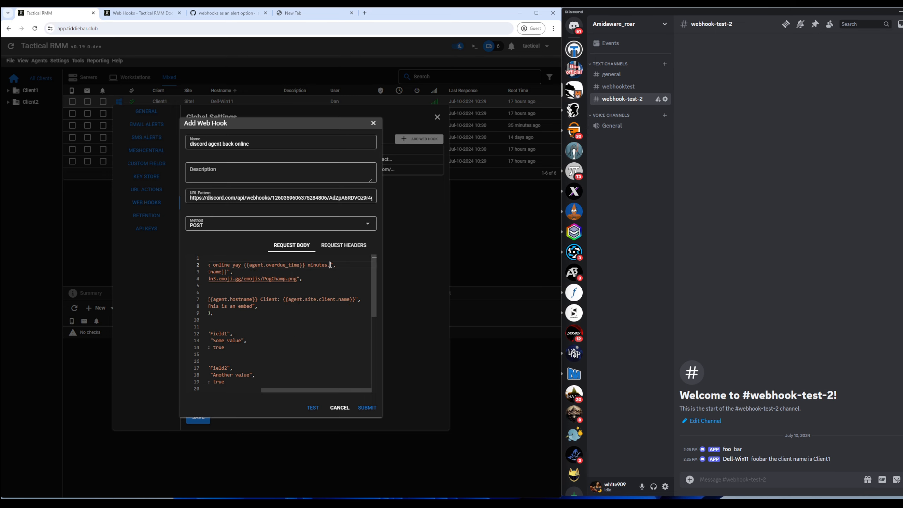
drag(330, 265, 233, 265)
key(BackSpace)
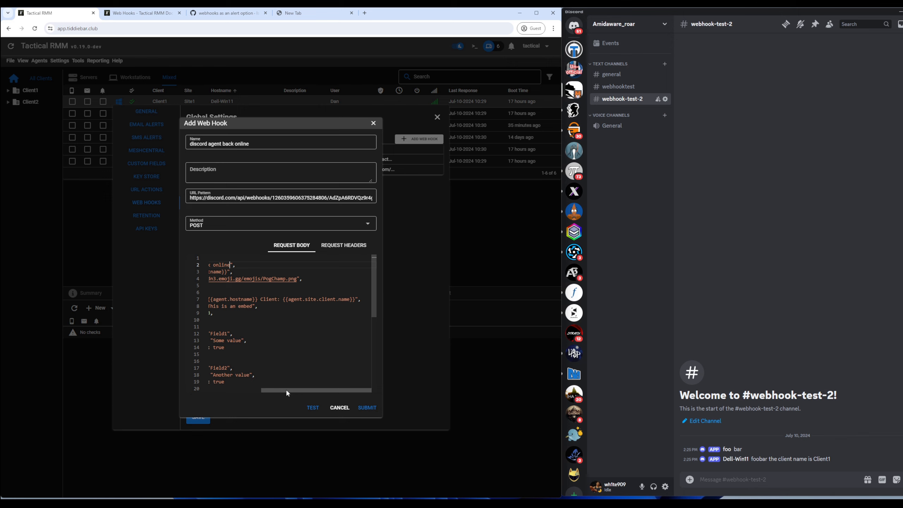
Step: Set the embed title to 'the api key is {{global.zammad_api_key}}'
mouse_move(287, 390)
mouse_down()
mouse_move(250, 389)
mouse_move(288, 388)
mouse_up()
drag(354, 302, 270, 300)
key(BackSpace)
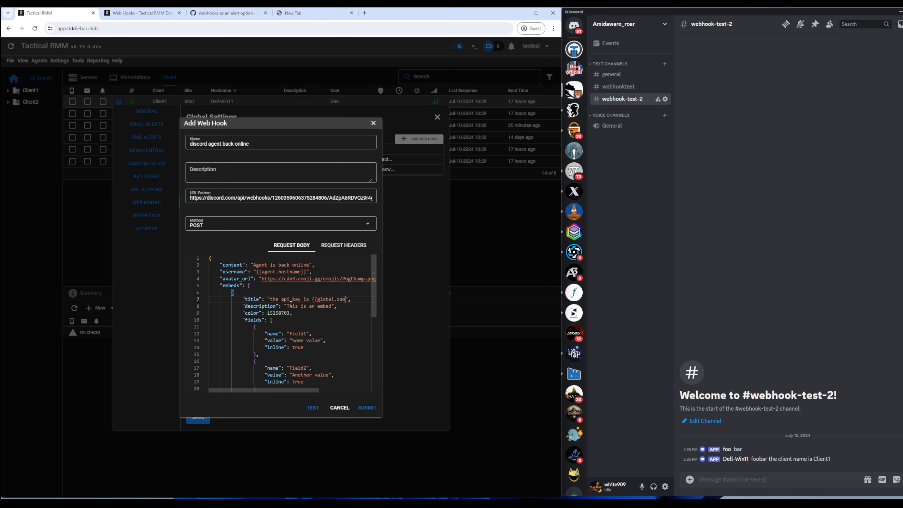
text(the api key is {{global.zammad_api_key}})
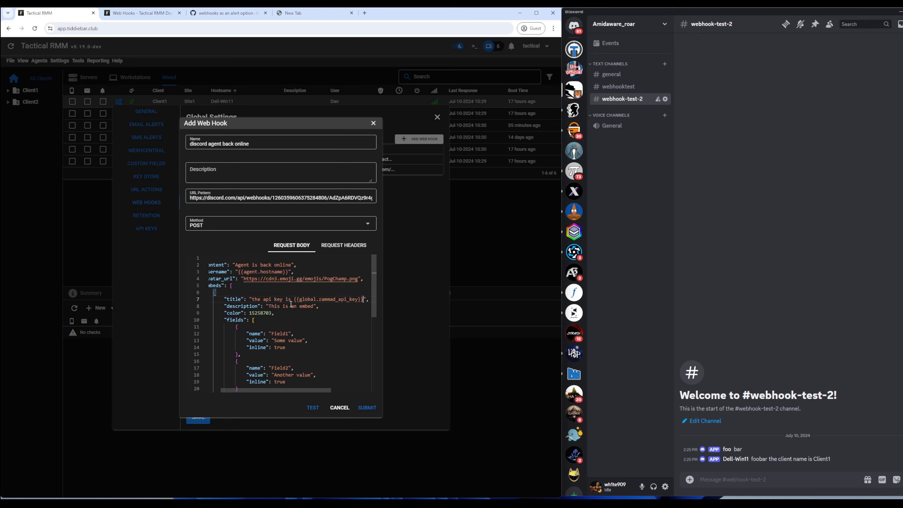
Step: Save the back-online hook, then start a 'discord agent overdue' template in Alerts Manager
click(365, 408)
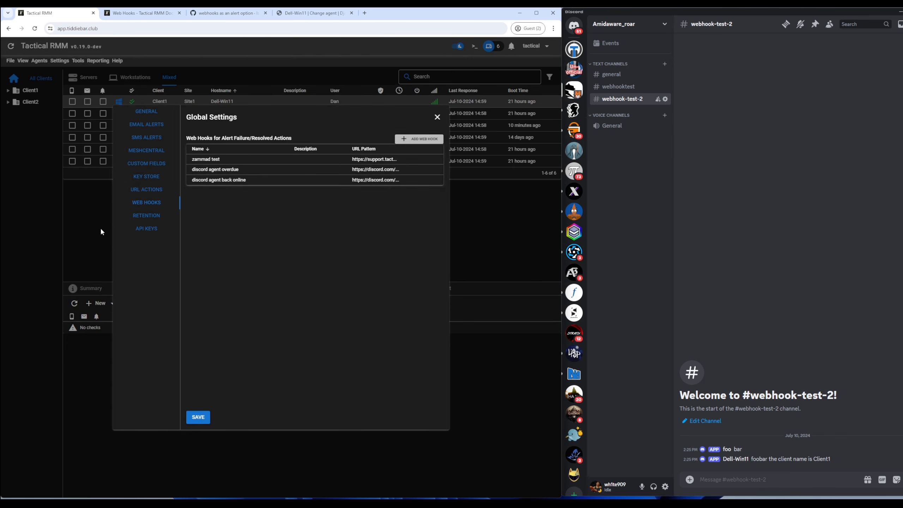
click(102, 229)
click(59, 60)
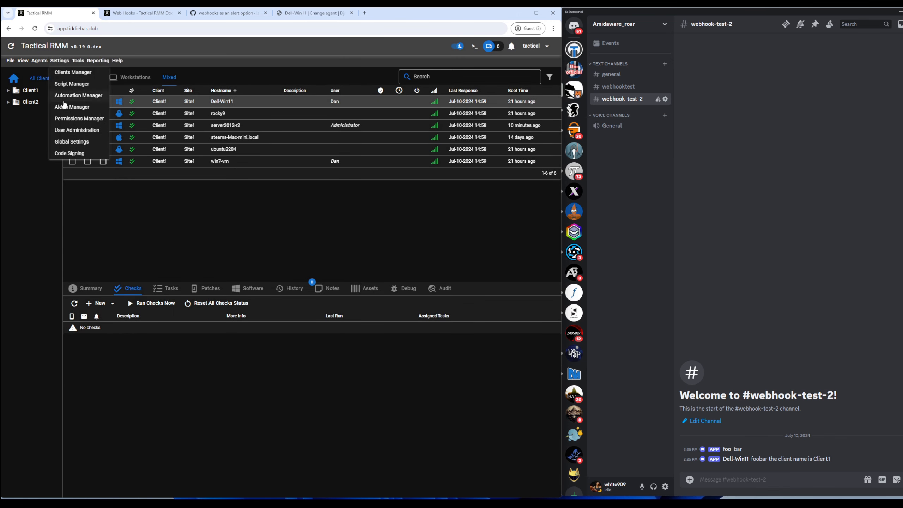
click(64, 106)
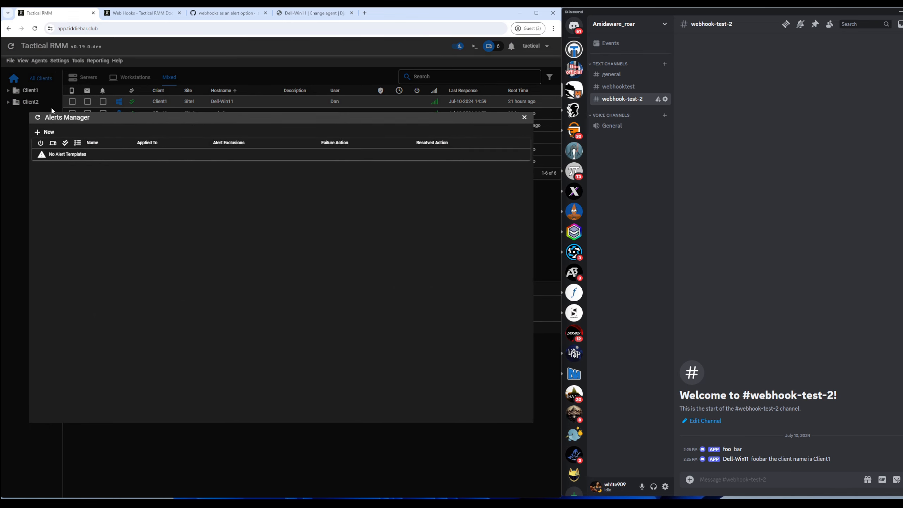
click(45, 131)
click(100, 213)
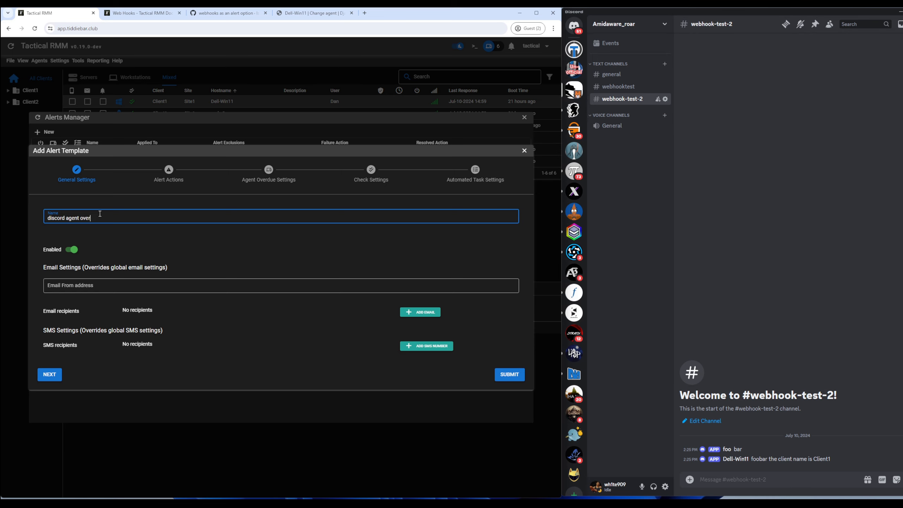
click(53, 375)
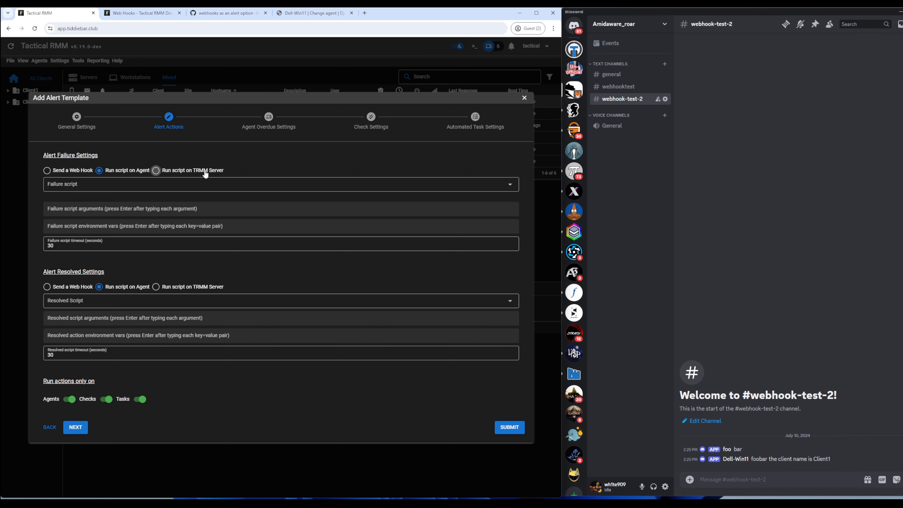
Step: Send 'discord agent overdue' on failure and 'discord agent back online' on resolve, agents only, and save
click(73, 170)
click(73, 217)
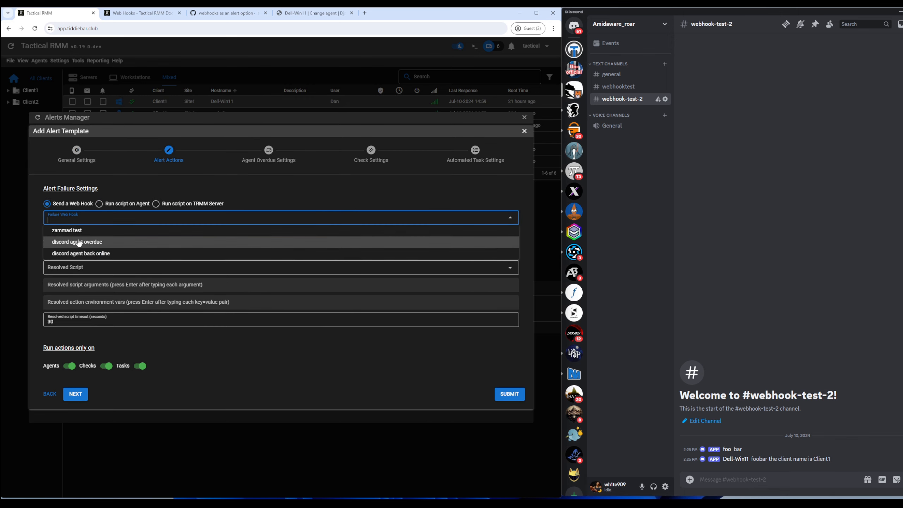
click(88, 243)
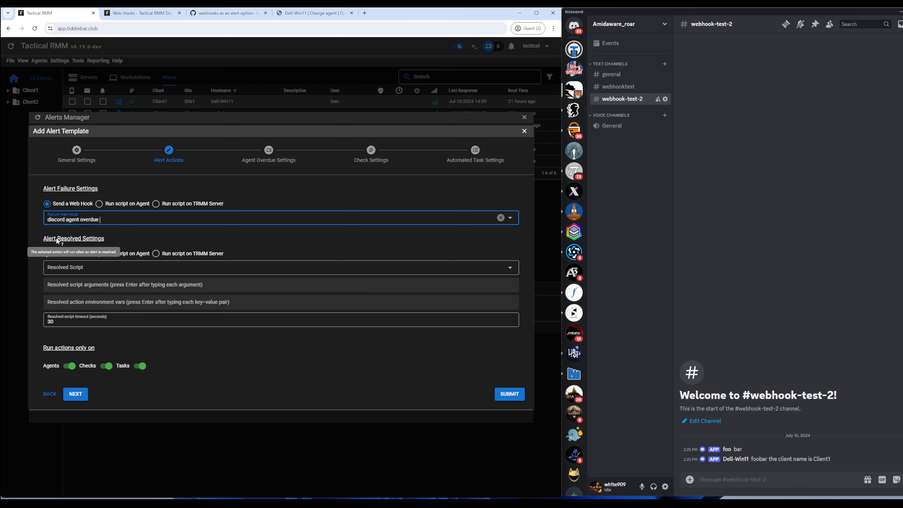
click(67, 253)
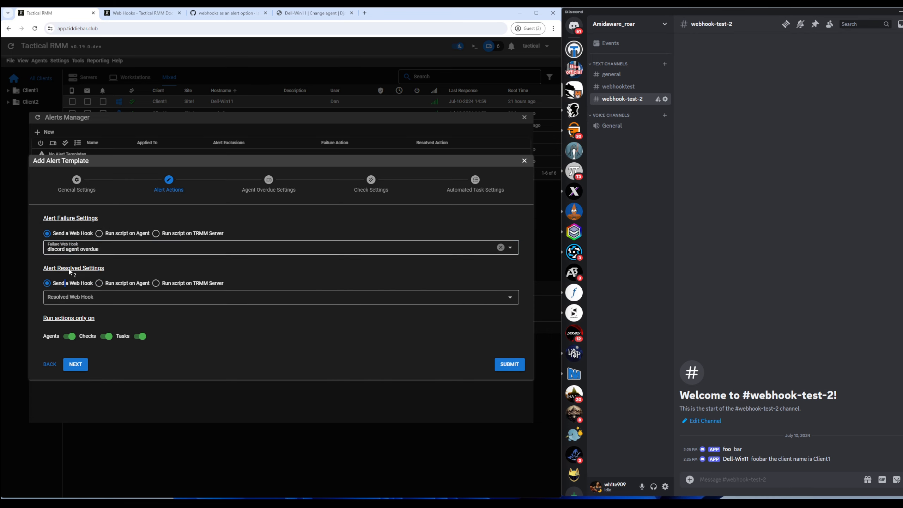
click(75, 298)
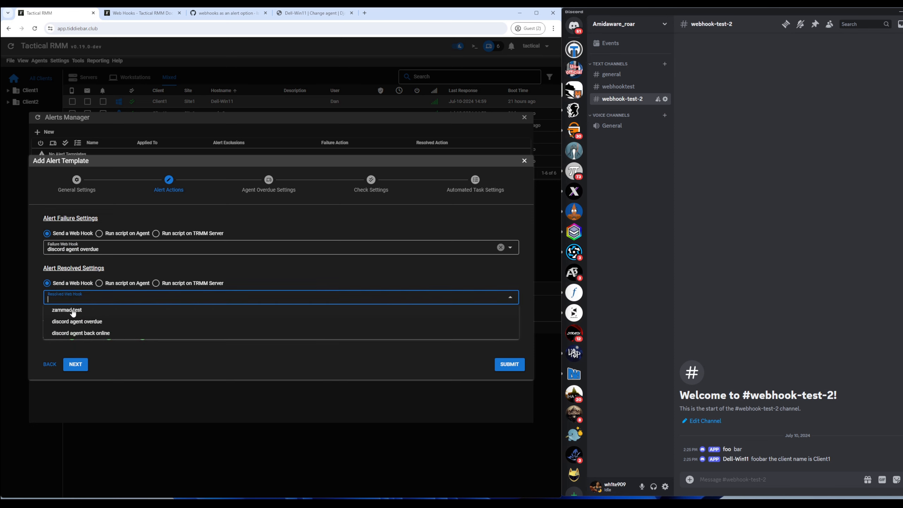
click(88, 334)
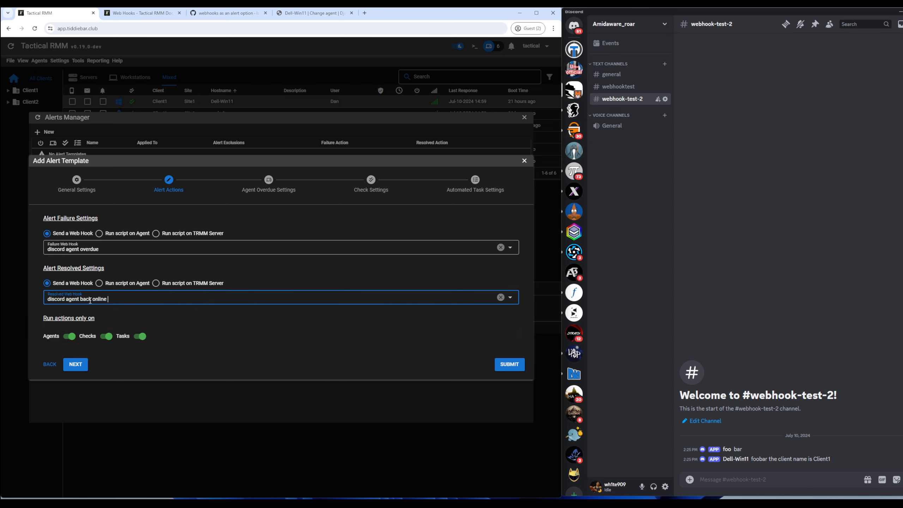
click(68, 309)
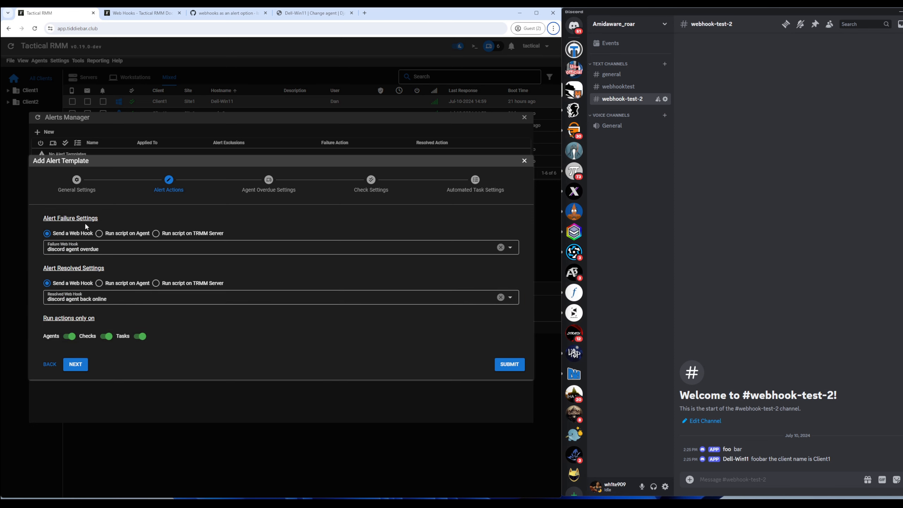
click(107, 336)
click(139, 336)
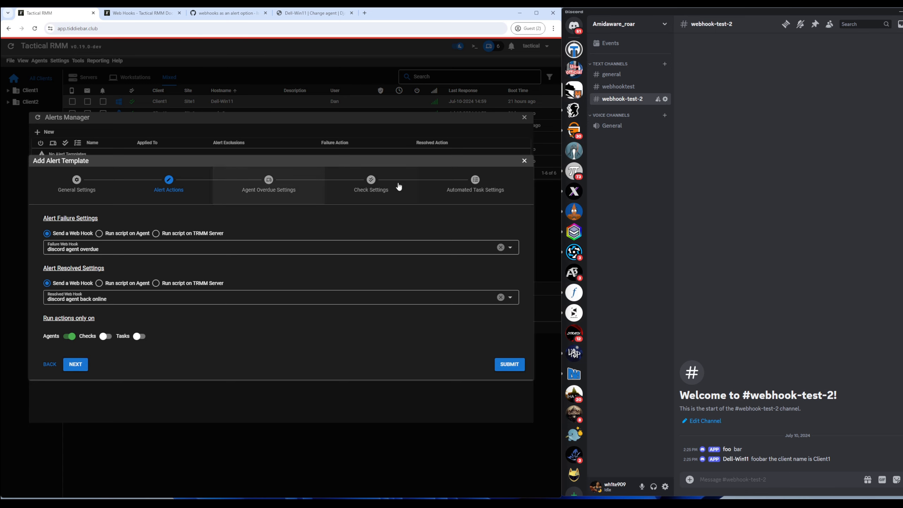
click(508, 365)
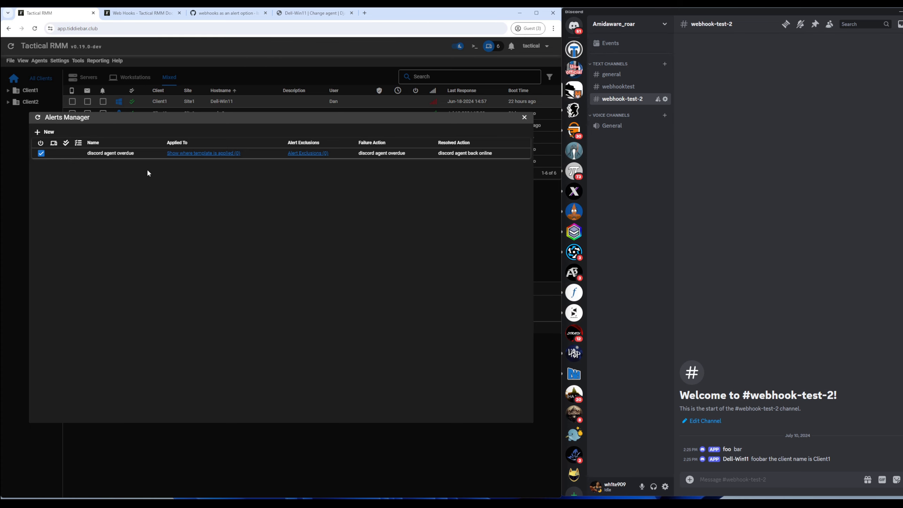
right_click(124, 156)
click(137, 160)
click(57, 374)
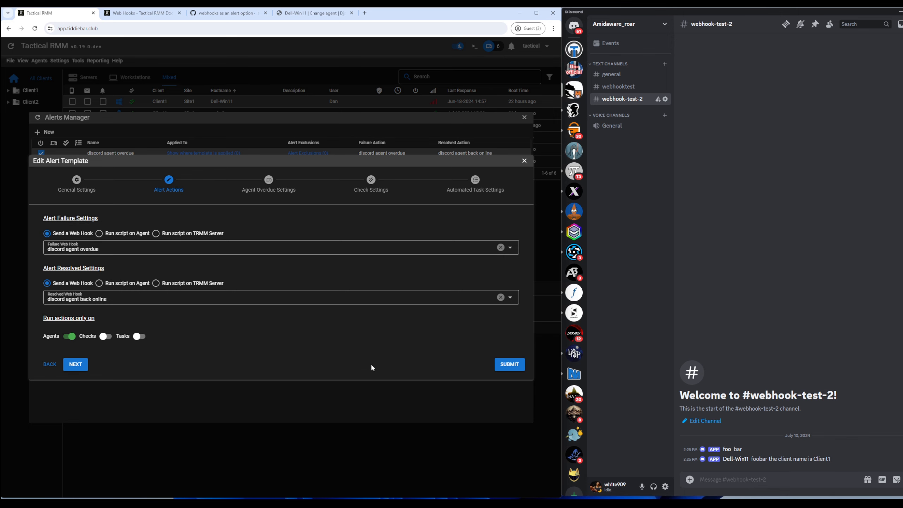
click(118, 283)
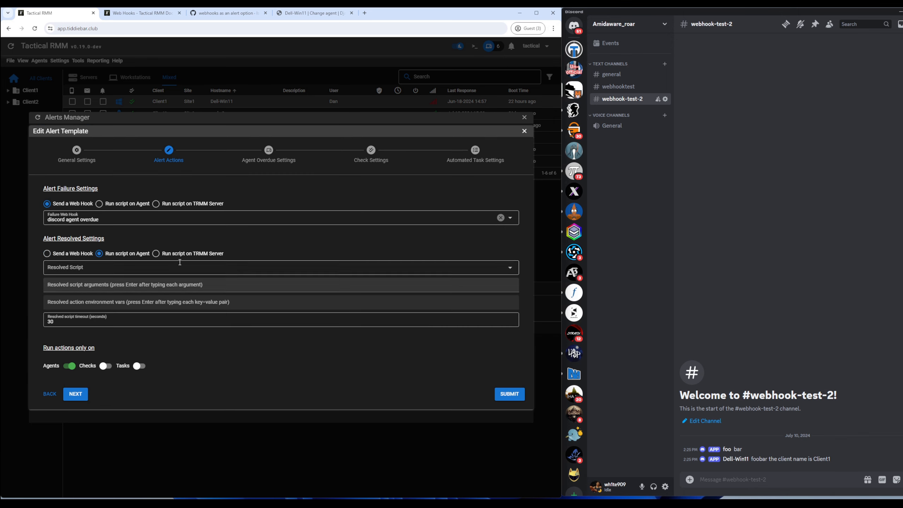
click(184, 259)
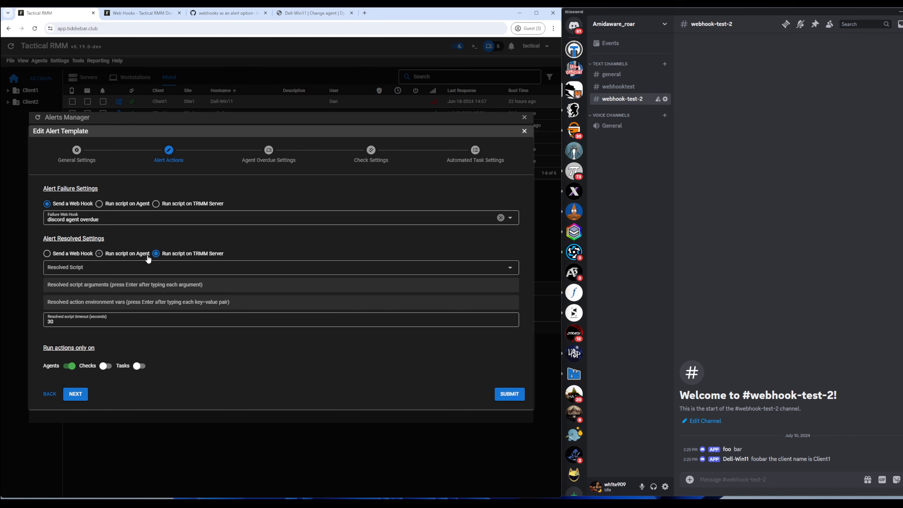
click(67, 258)
click(71, 297)
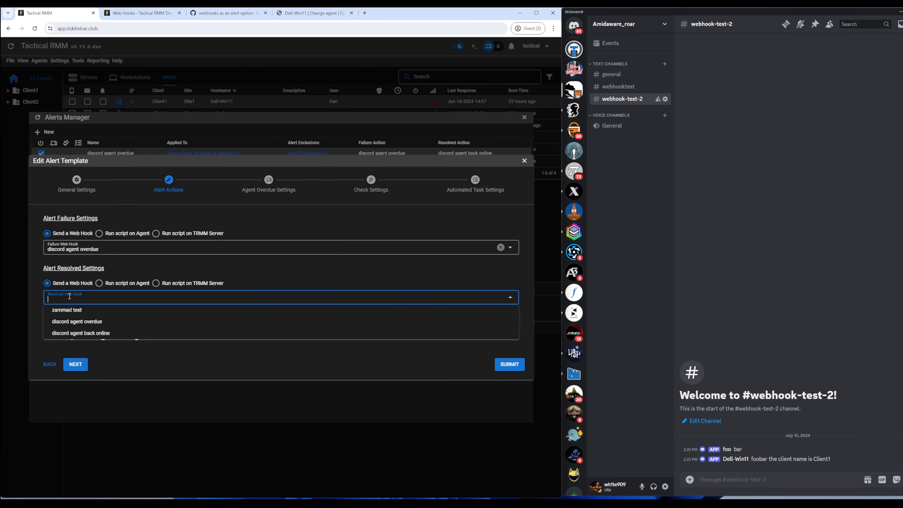
click(84, 334)
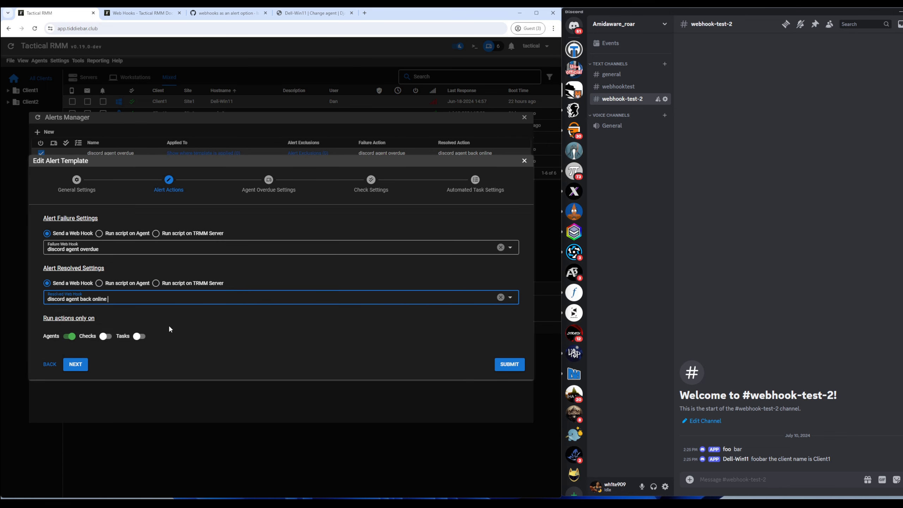
click(511, 370)
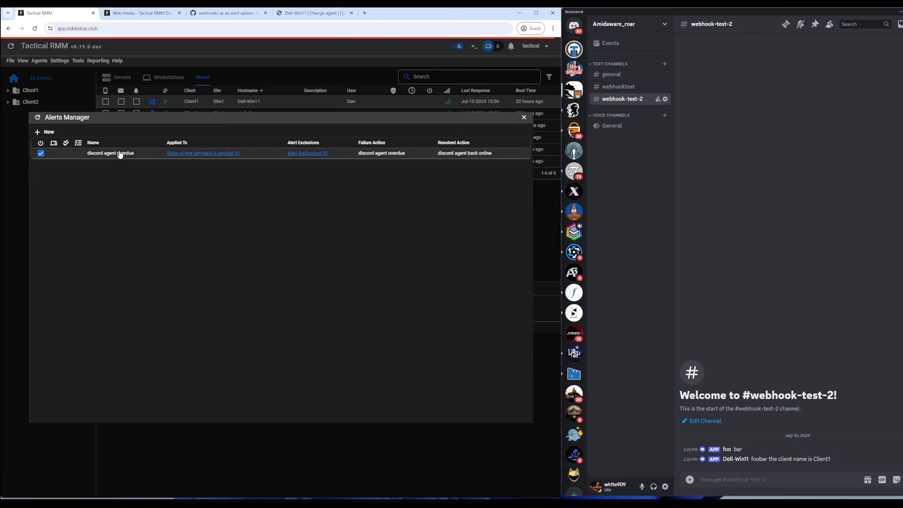
Step: Review the default alert template options in Global Settings
click(78, 97)
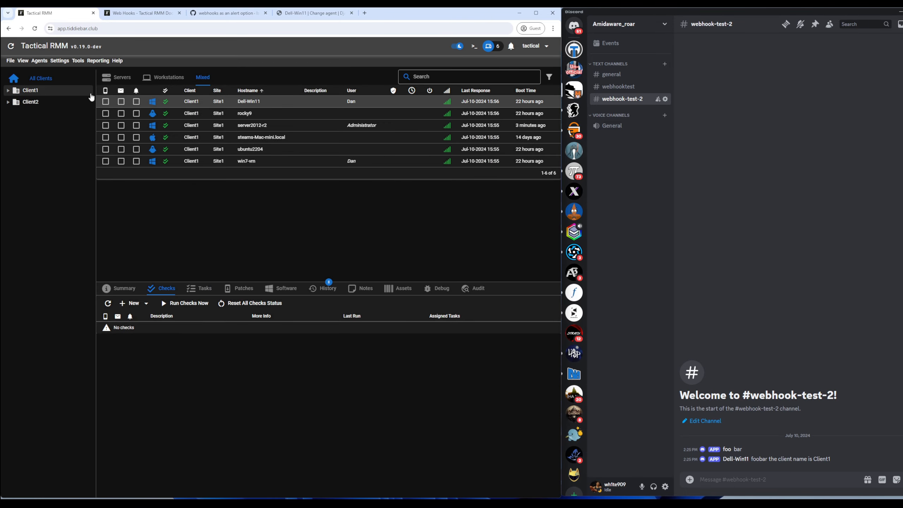
click(59, 60)
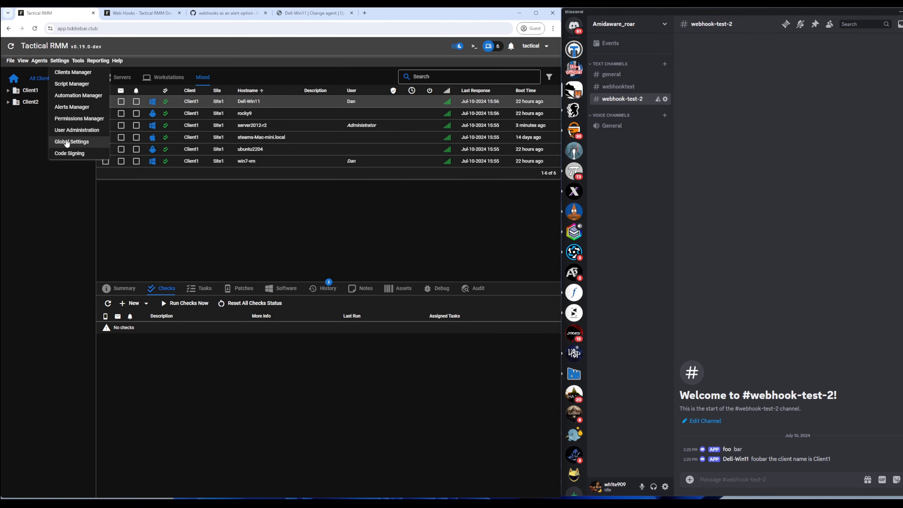
click(73, 138)
scroll(244, 278, down, 2)
click(370, 283)
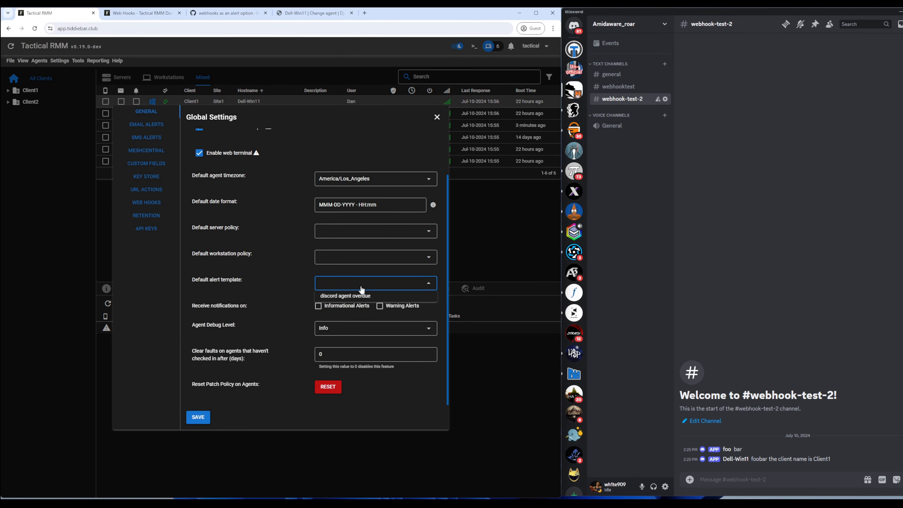
click(72, 251)
Step: Assign the 'discord agent overdue' alert template to Client1
click(30, 90)
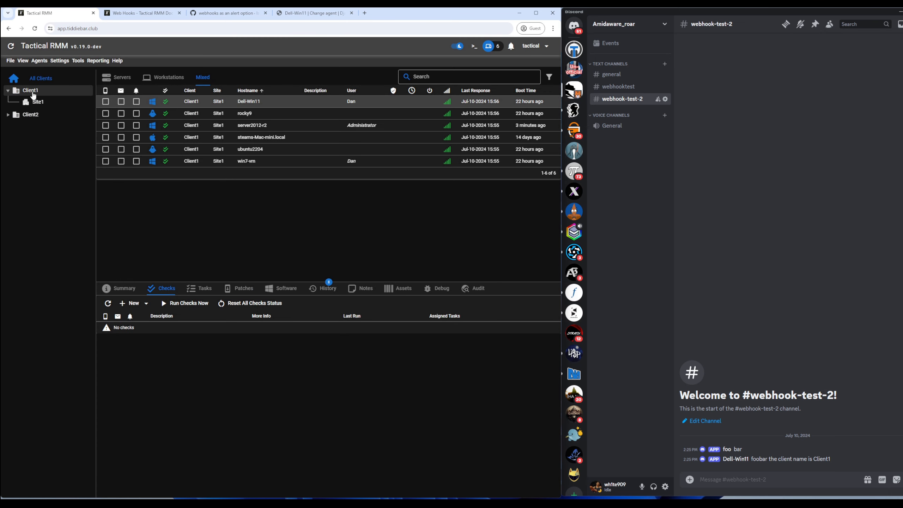
right_click(32, 91)
key(Escape)
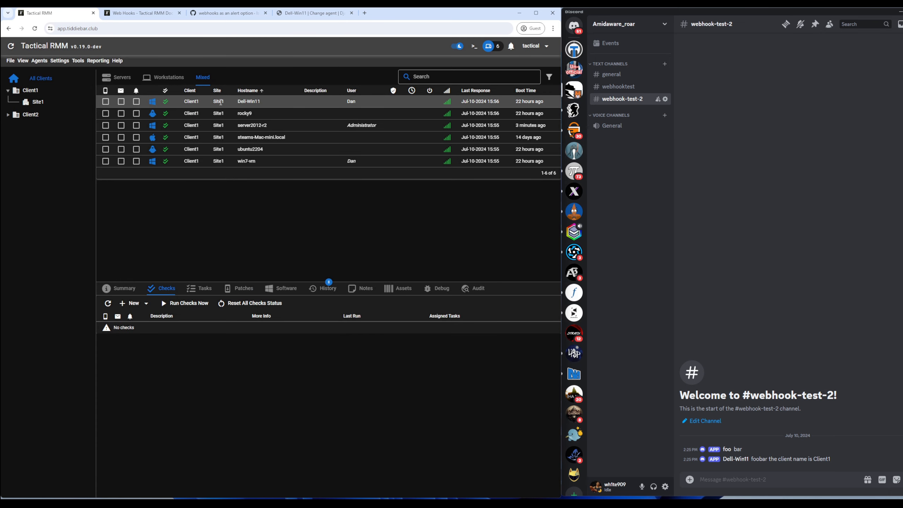
right_click(220, 102)
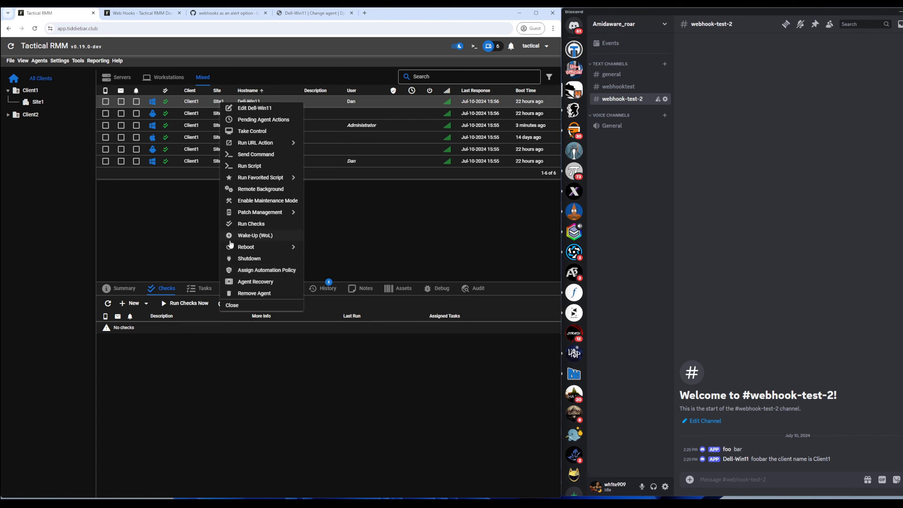
key(Escape)
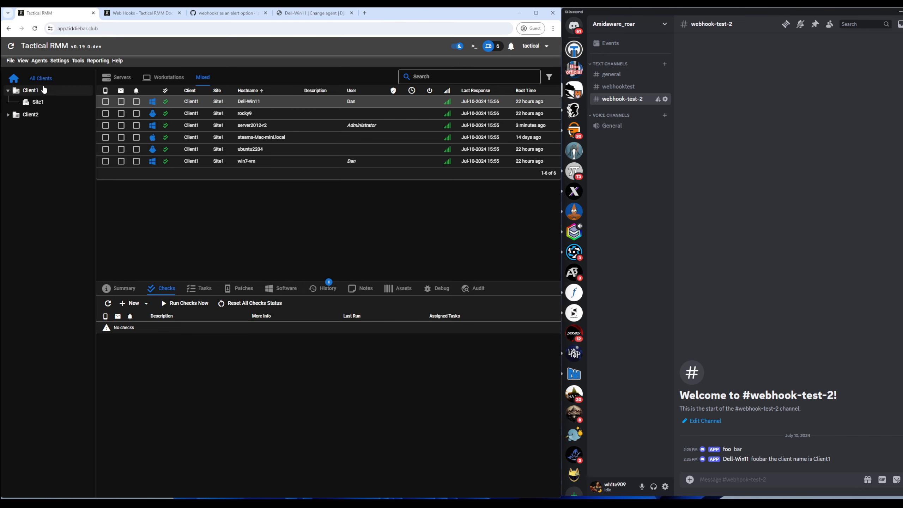
right_click(30, 91)
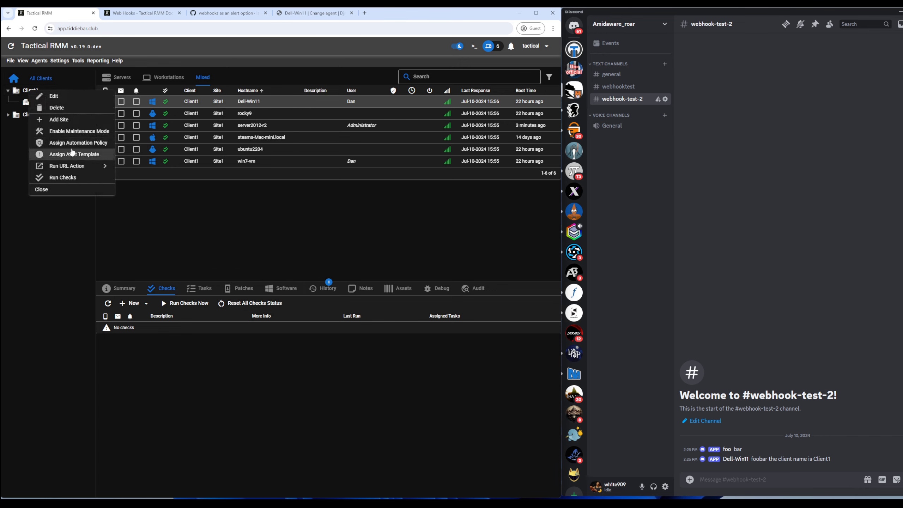
click(83, 155)
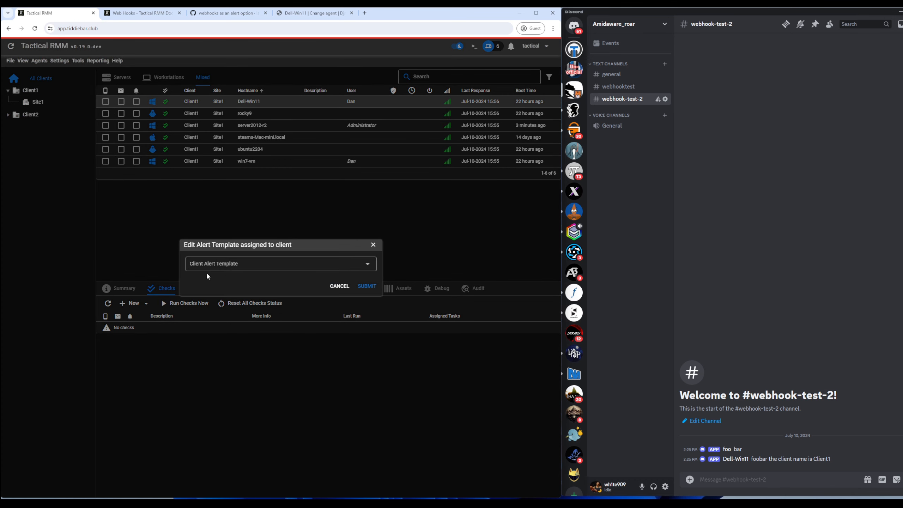
click(231, 264)
click(227, 281)
click(367, 286)
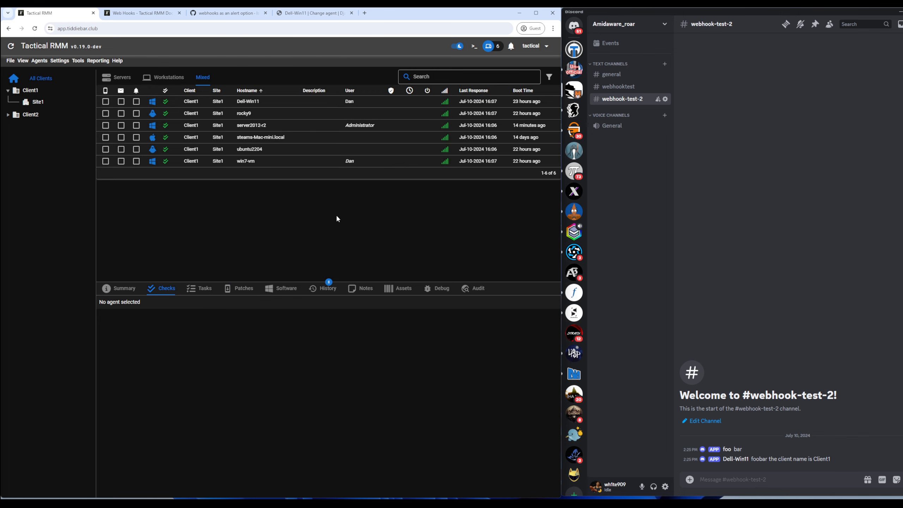
Step: Confirm in Dell-Win11's Edit Agent policies tab that it uses the 'discord agent overdue' template
right_click(249, 101)
click(255, 104)
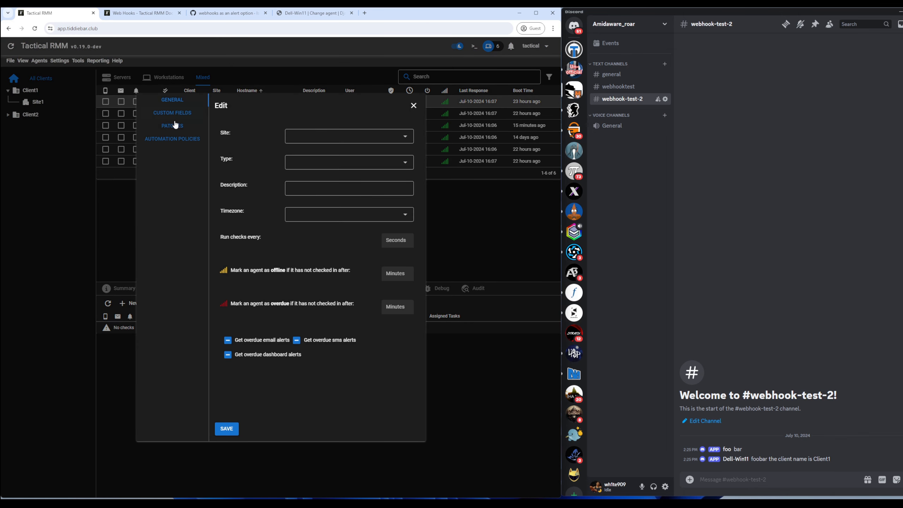
click(170, 146)
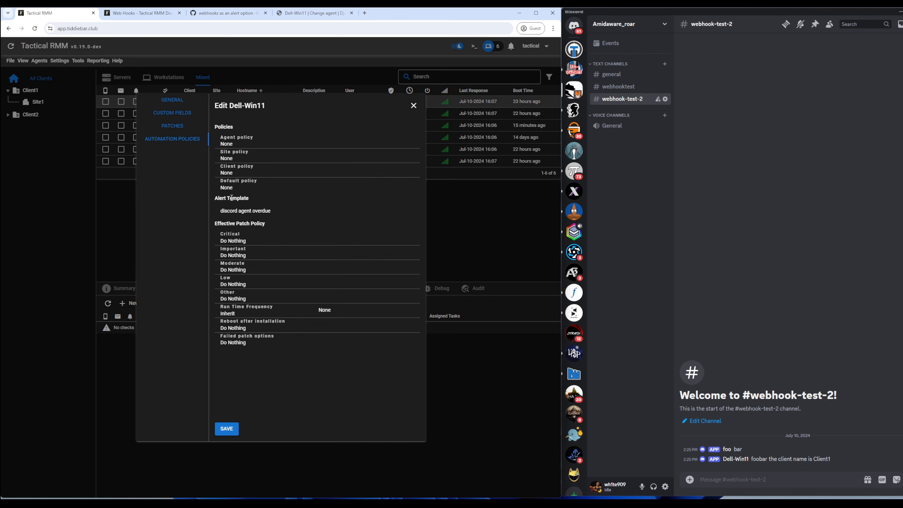
click(103, 199)
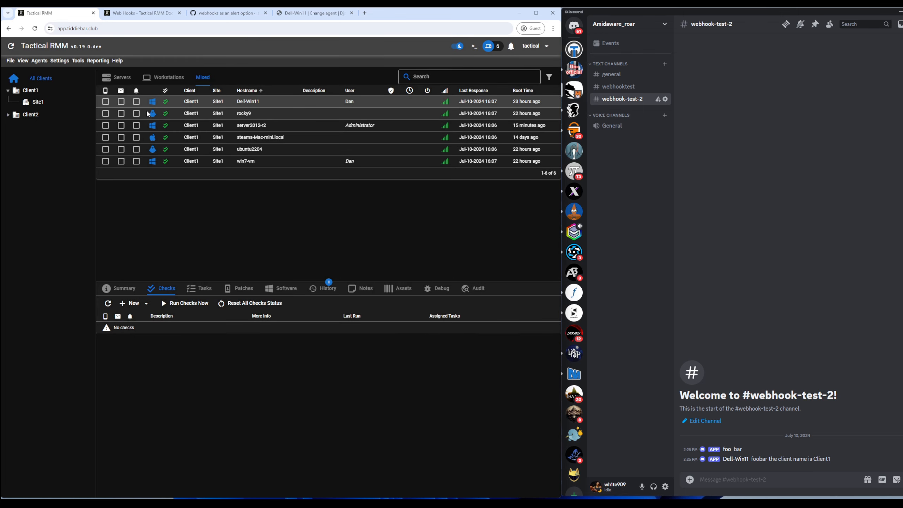
Step: Run 'net stop tacticalrmm' in Dell-Win11's Remote Background terminal, then close the window
right_click(234, 102)
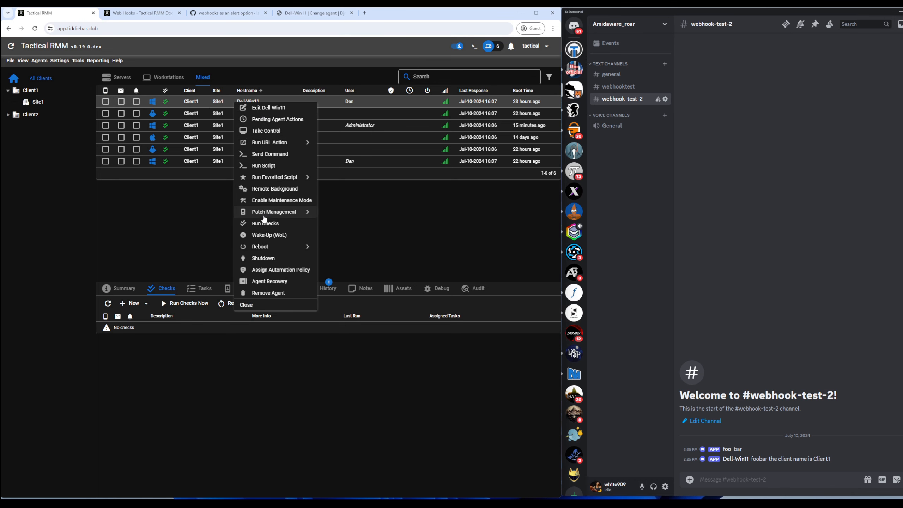
click(272, 188)
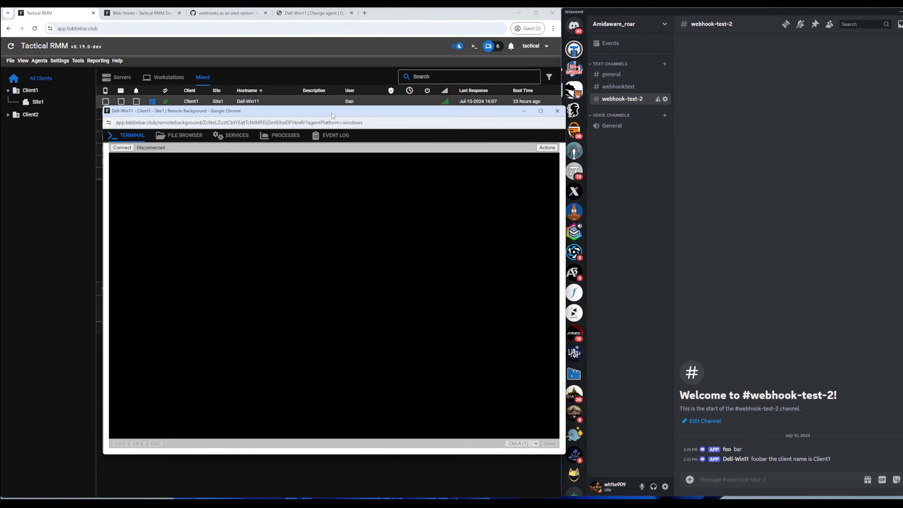
click(122, 147)
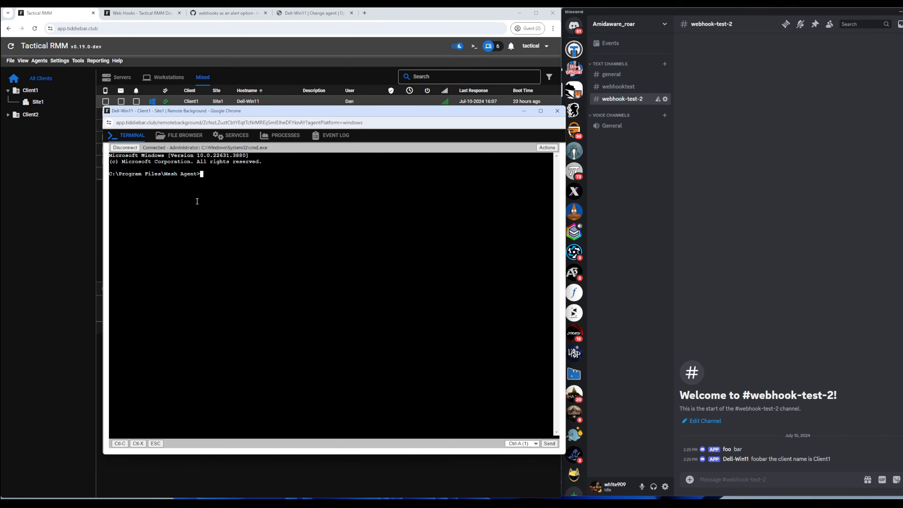
text(net stop tacticalrmm)
key(Return)
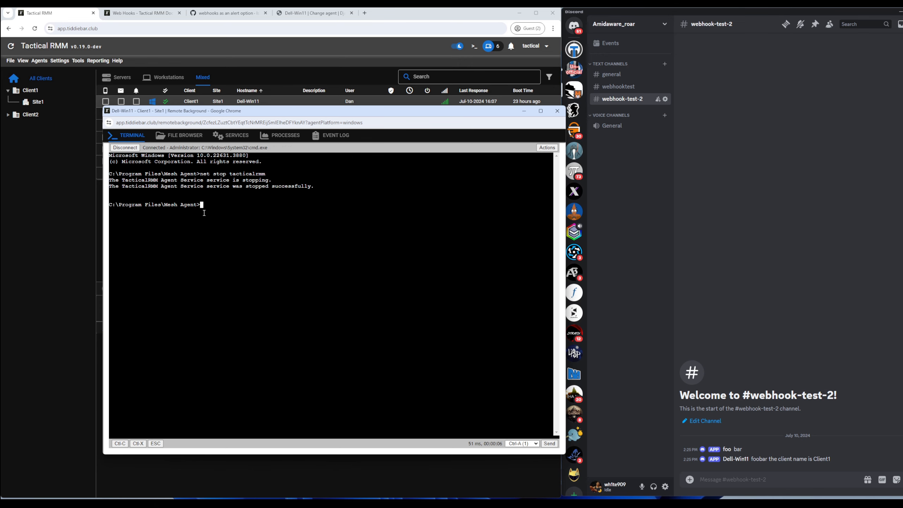
click(557, 110)
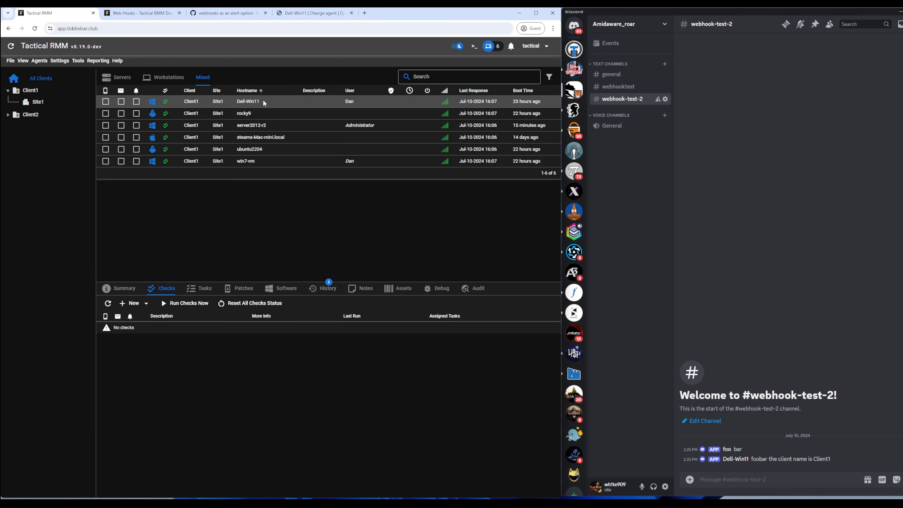
Step: Look over Dell-Win11's settings in the Edit Agent dialog
right_click(264, 103)
click(262, 107)
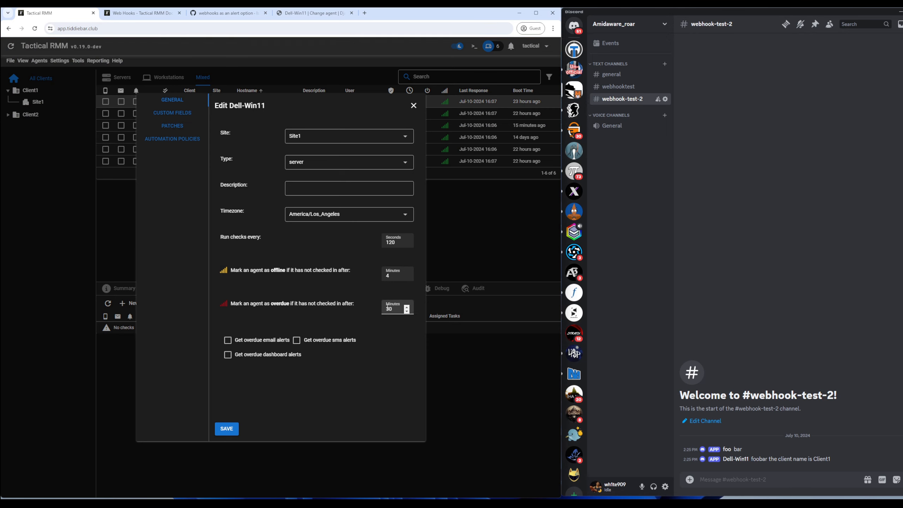
click(466, 224)
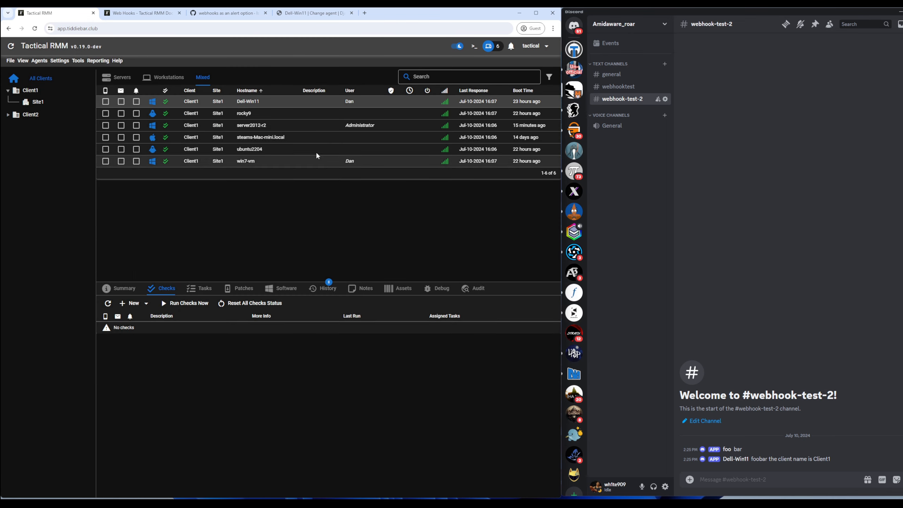
Step: Set Dell-Win11's Last seen to 2024-06-11 in Django admin, save, and refresh Tactical RMM's agent list
click(311, 13)
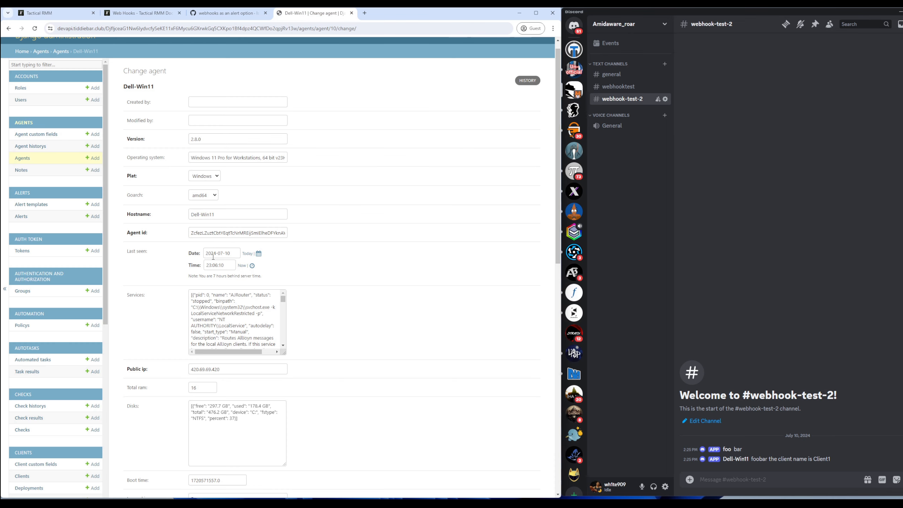
click(260, 256)
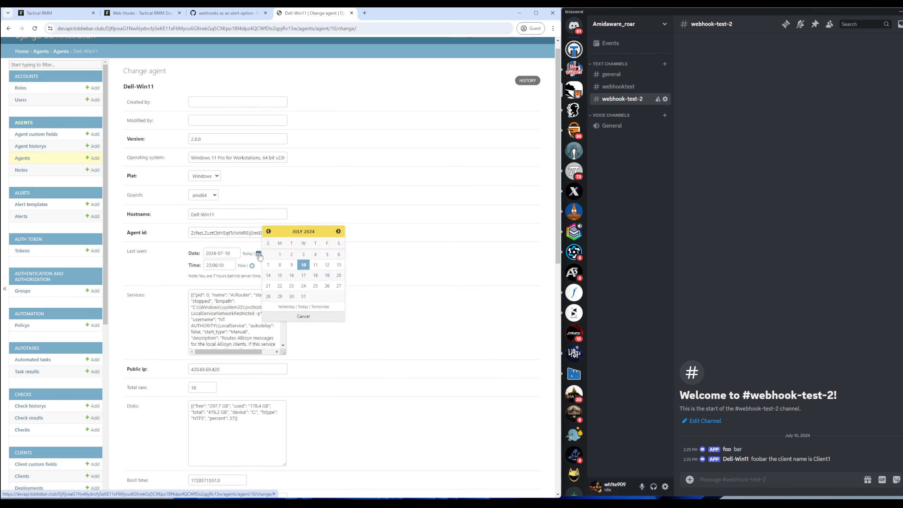
click(269, 231)
click(292, 276)
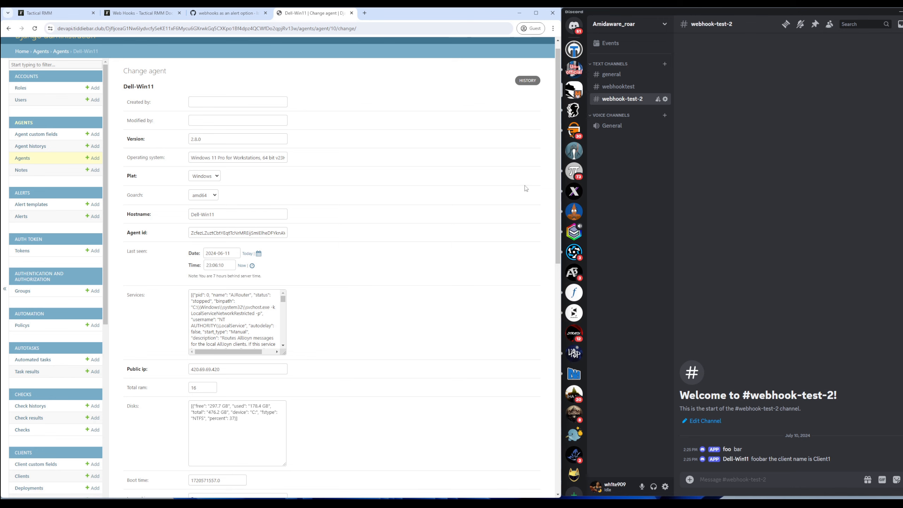
drag(561, 182, 559, 395)
click(138, 466)
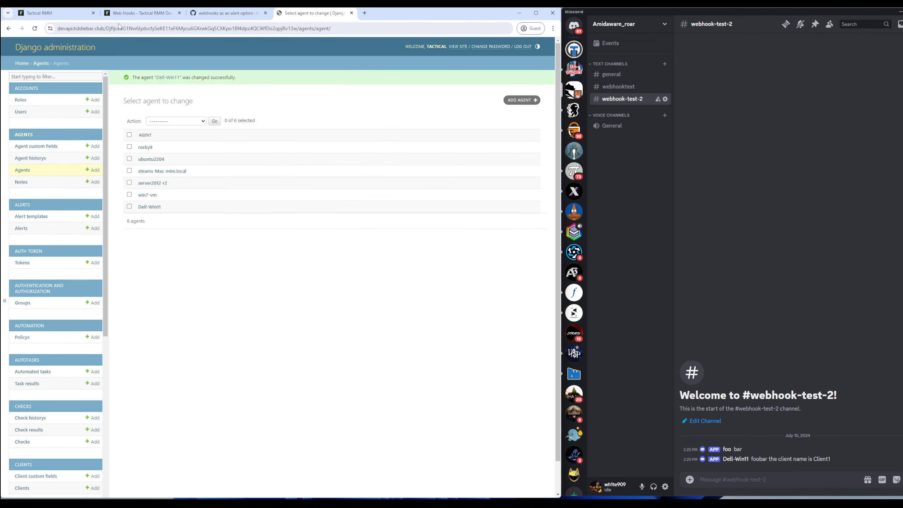
click(54, 12)
click(10, 46)
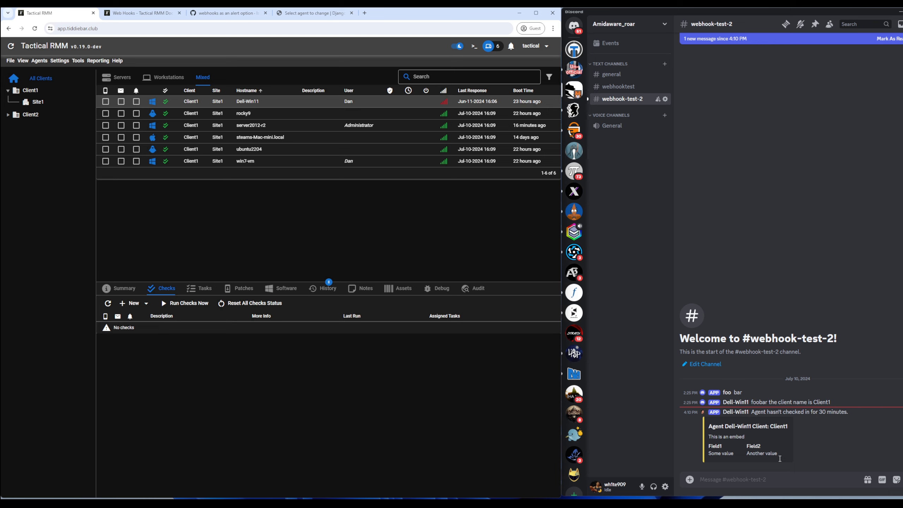
Step: Read Dell-Win11's overdue alert embed in Discord's #webhook-test-2 channel
click(703, 414)
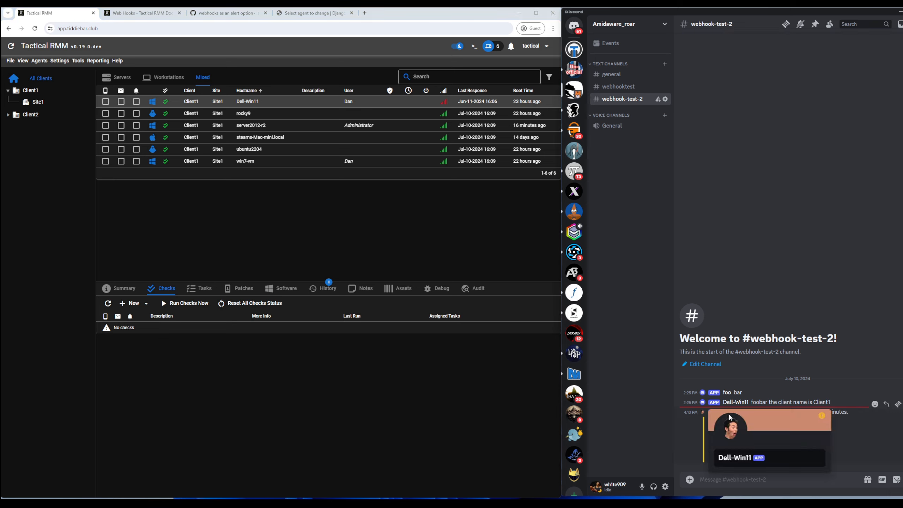
click(706, 435)
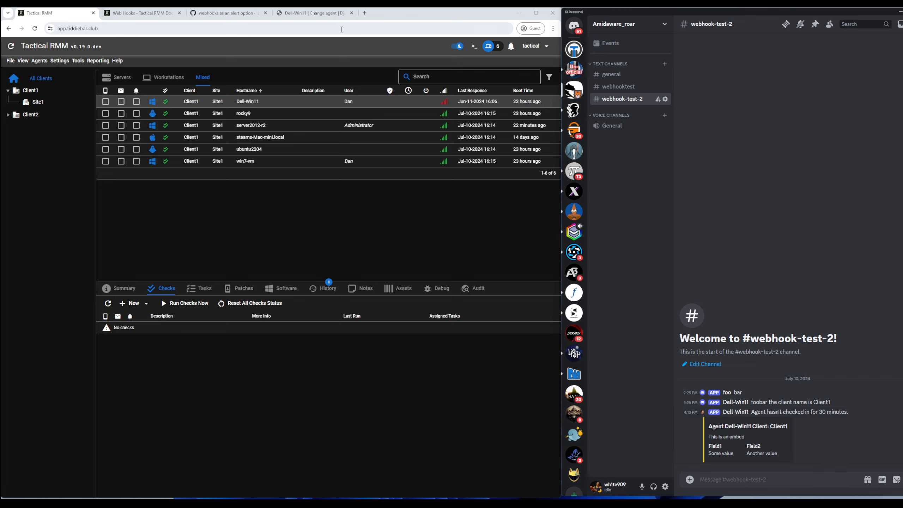
Step: Set Dell-Win11's Last seen to today and now, save, and refresh the RMM agent list
click(313, 14)
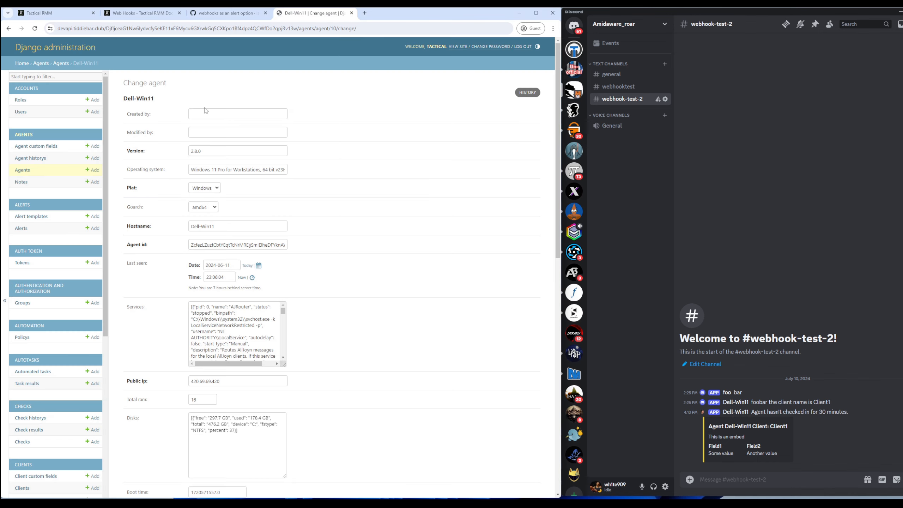
click(247, 265)
click(242, 277)
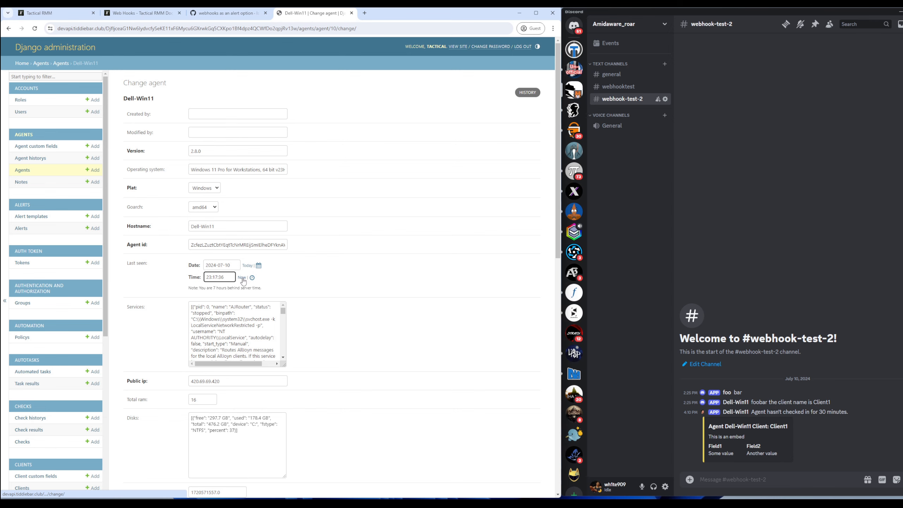
drag(557, 199, 557, 424)
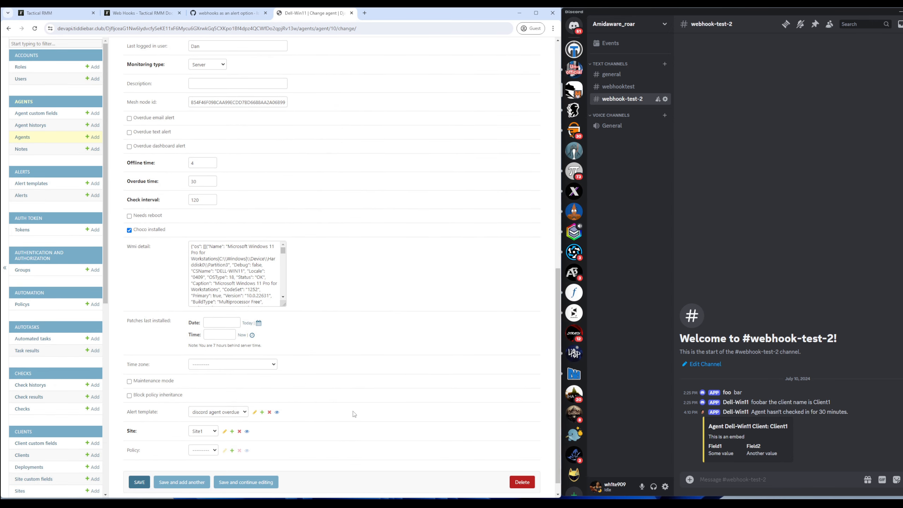
click(141, 481)
click(66, 15)
click(18, 44)
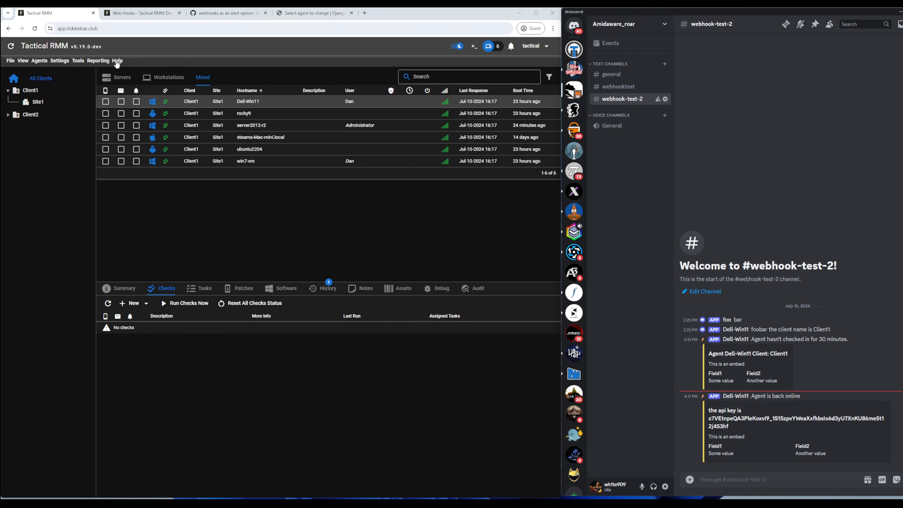
click(61, 62)
click(67, 142)
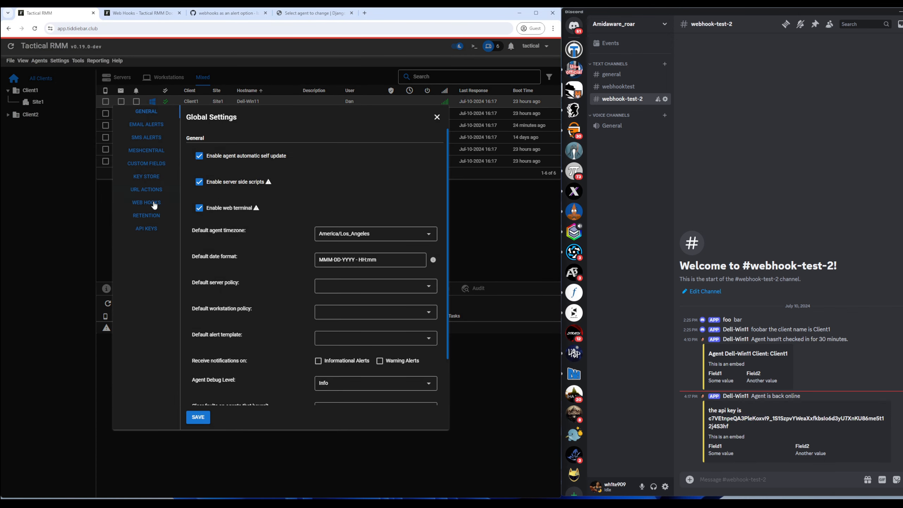
click(146, 176)
right_click(283, 169)
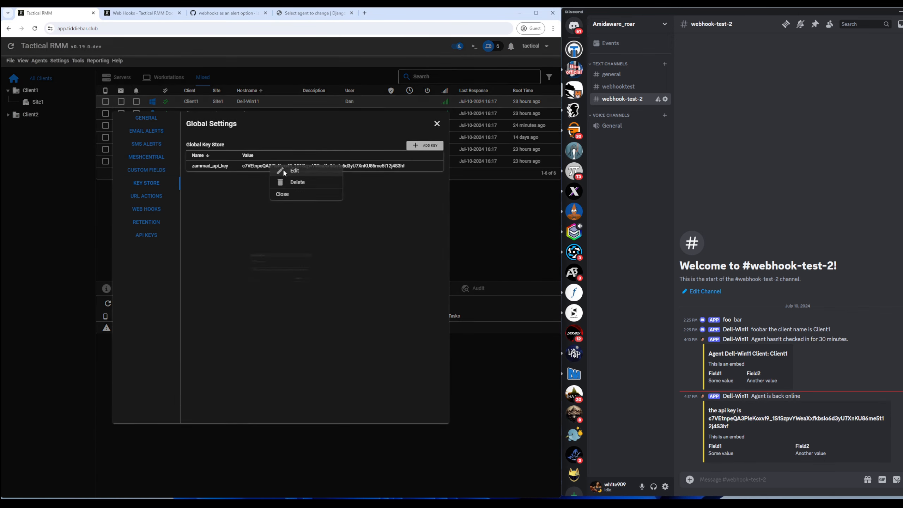
click(290, 174)
click(76, 185)
click(84, 208)
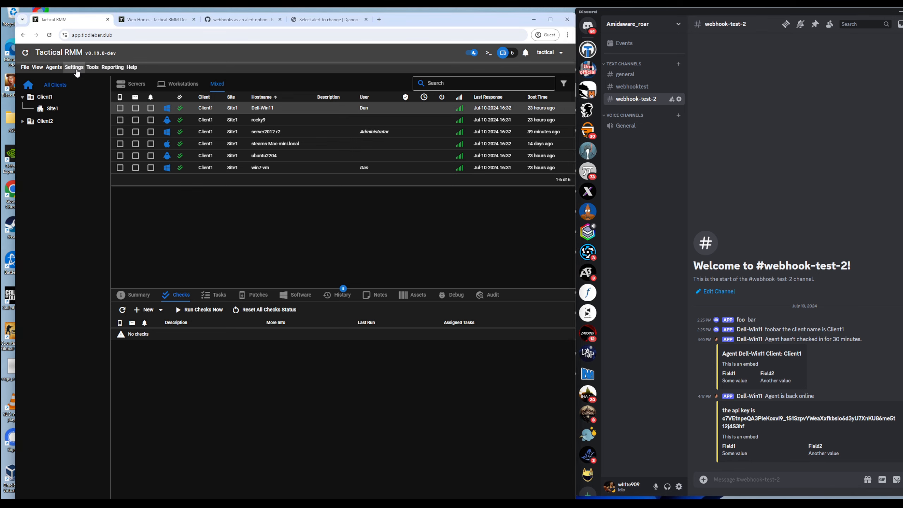
Step: Copy the Discord URL from the 'discord agent back online' web hook in Global Settings
click(76, 70)
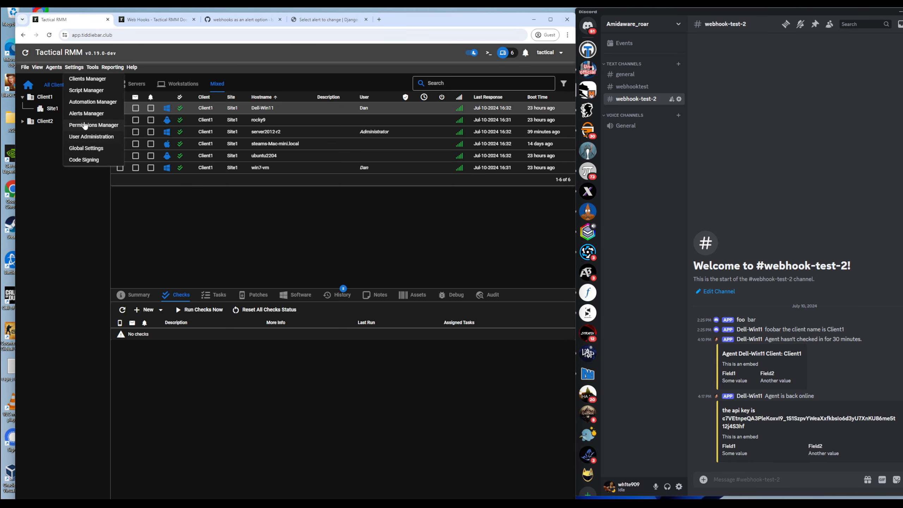
click(91, 147)
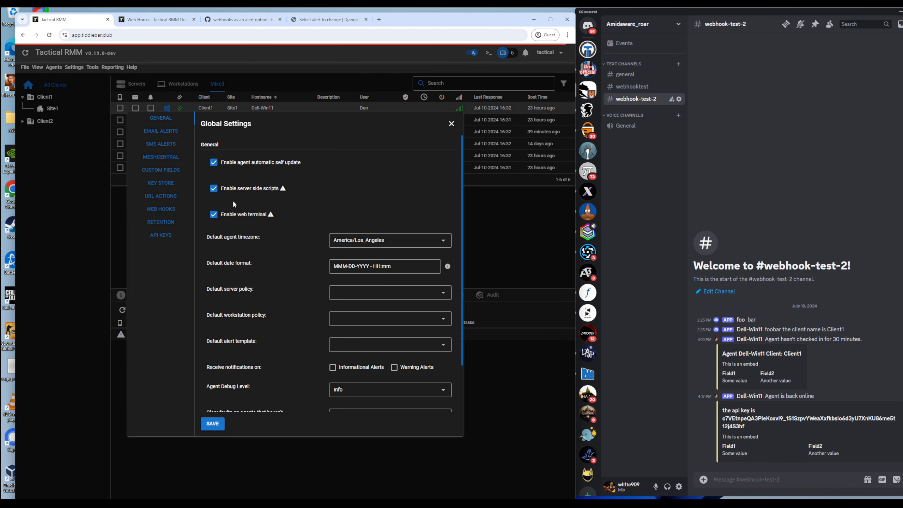
click(164, 208)
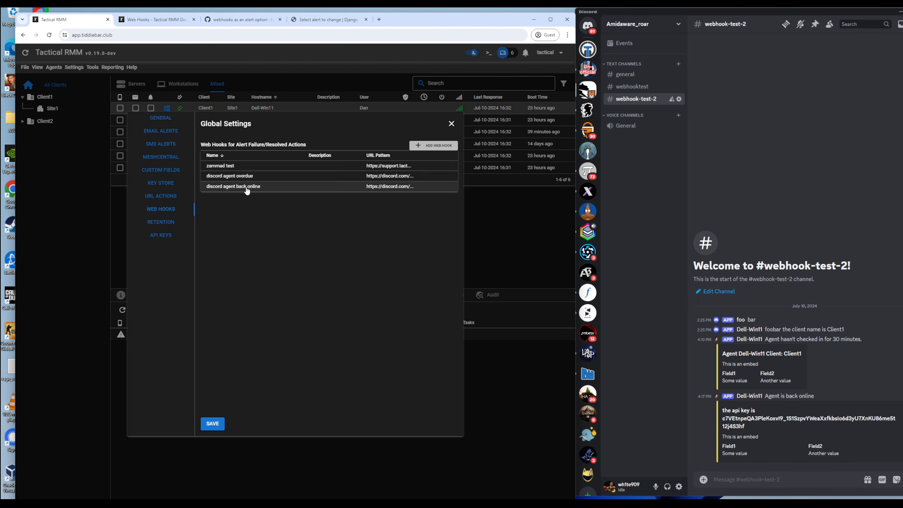
double_click(247, 185)
triple_click(279, 204)
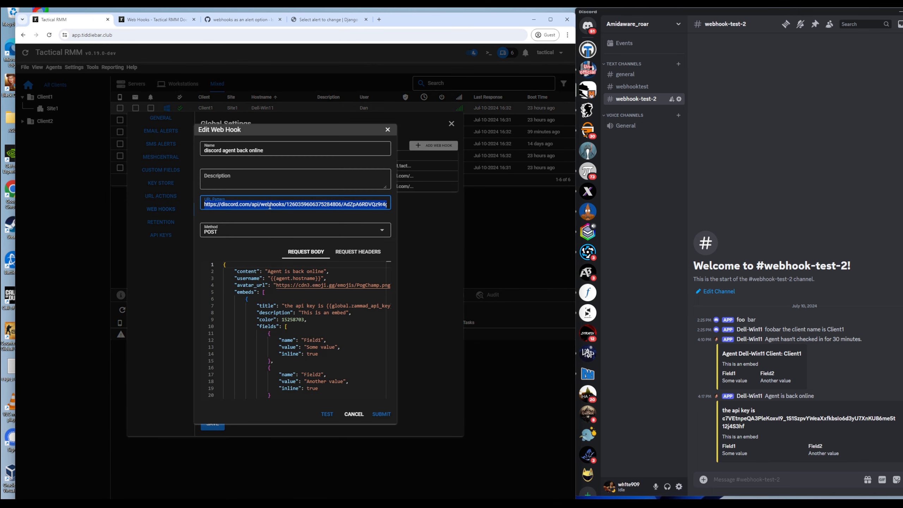
click(388, 132)
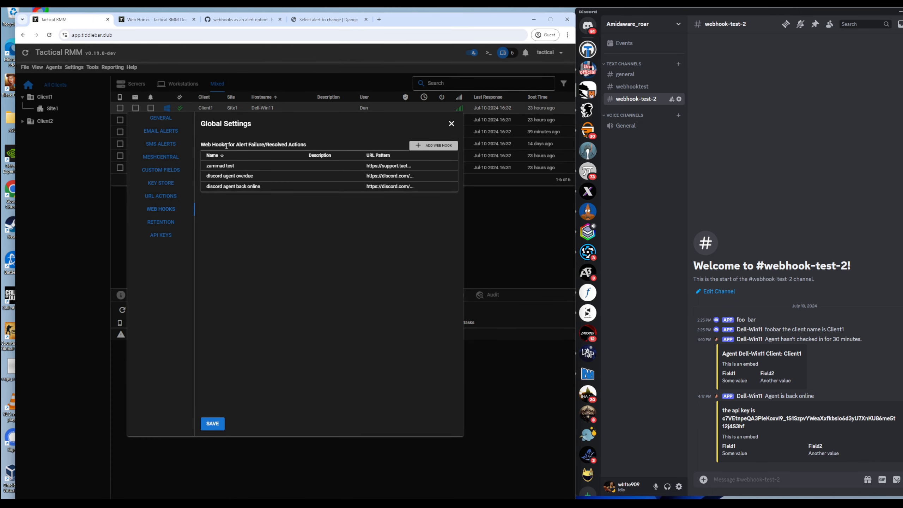
Step: Add a web hook named 'discord script check failure' with the same Discord URL
click(430, 145)
click(234, 152)
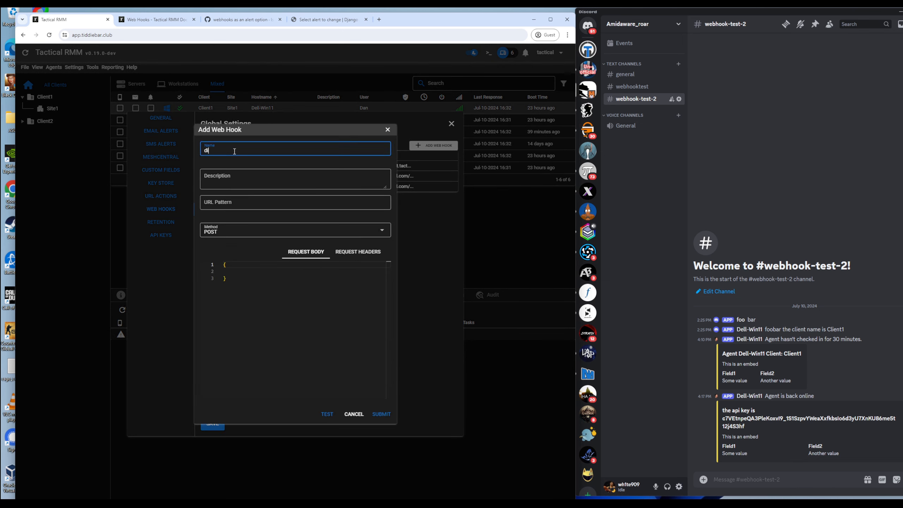
text(discord script check failulre)
click(202, 207)
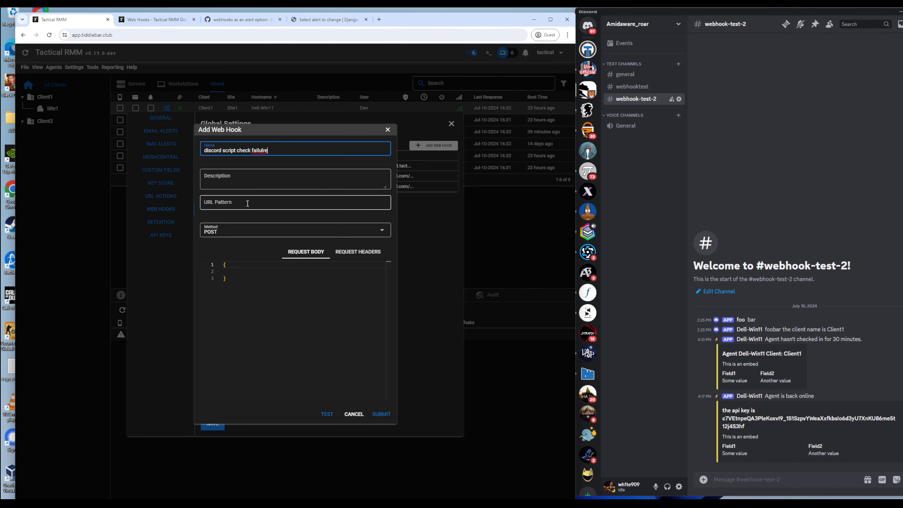
key(ctrl+v)
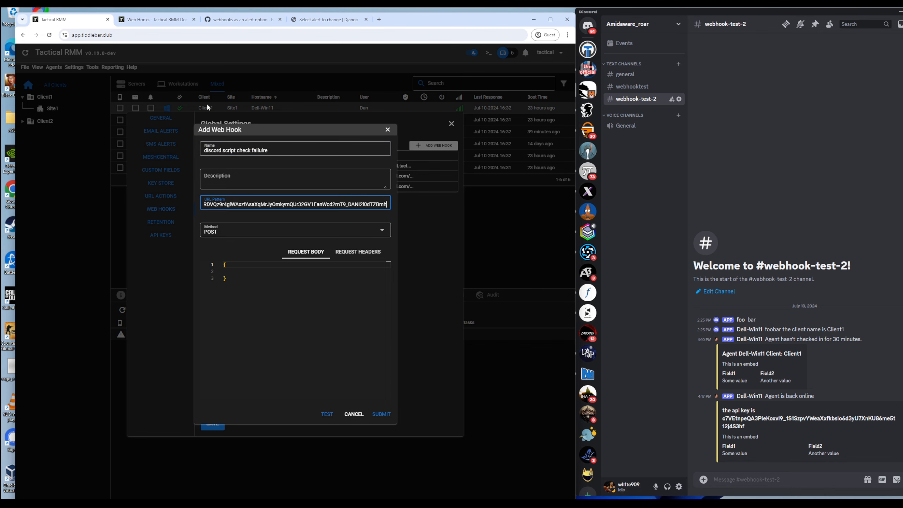
click(167, 20)
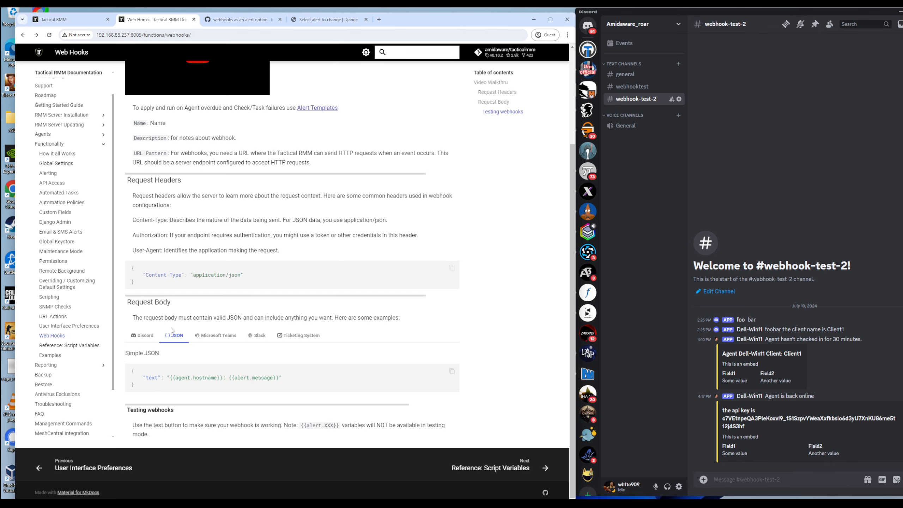
Step: Browse the Script Variables reference and the agent models.py source on GitHub
drag(278, 378, 230, 379)
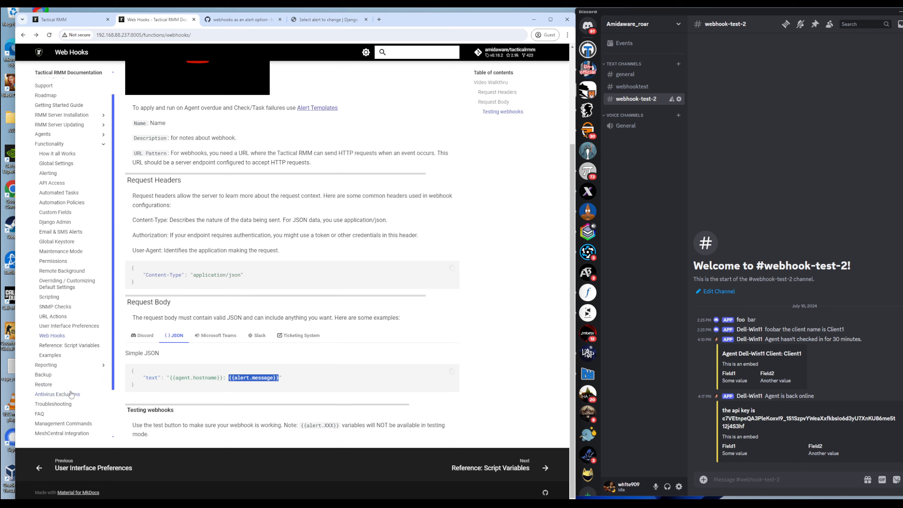
click(73, 345)
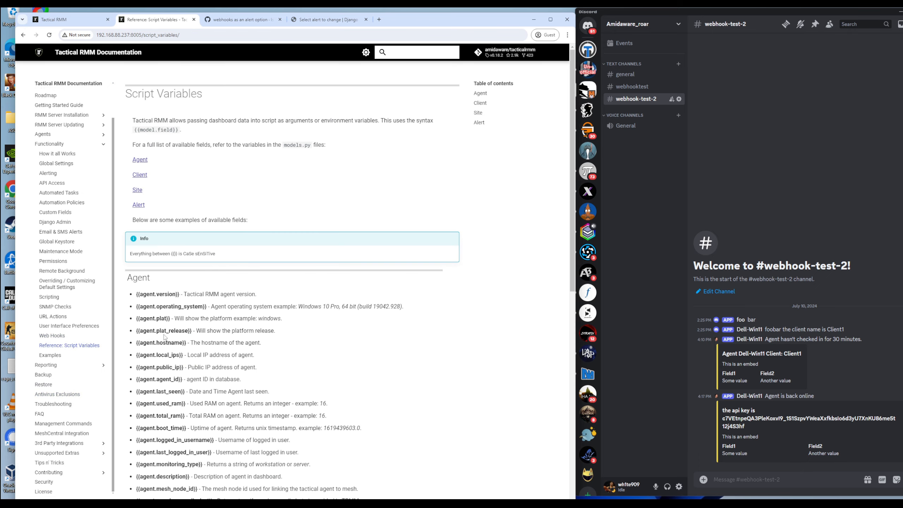
scroll(172, 334, down, 6)
scroll(173, 451, down, 5)
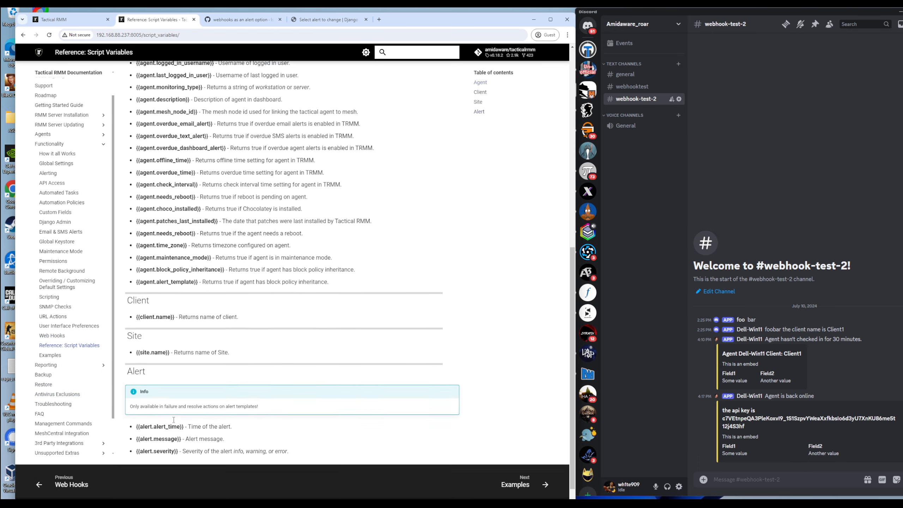
scroll(178, 437, up, 11)
scroll(187, 420, down, 2)
scroll(185, 320, up, 2)
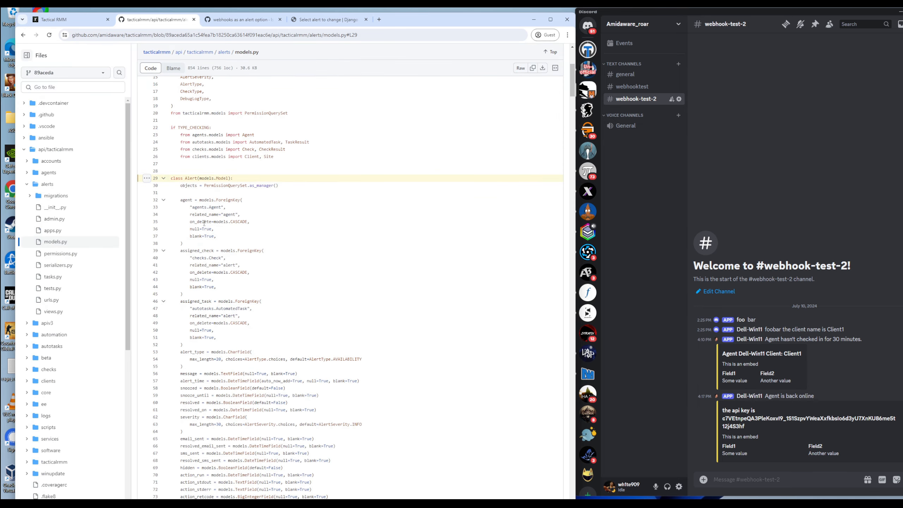
scroll(196, 178, down, 7)
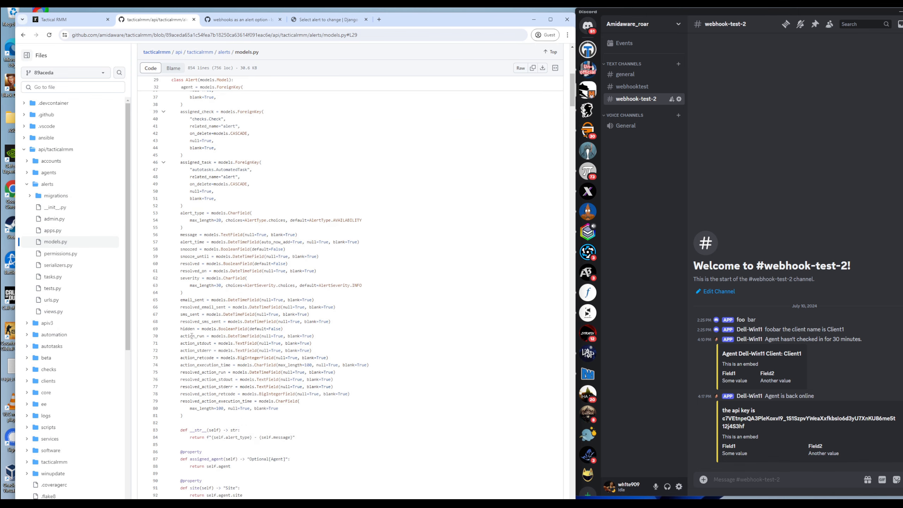
scroll(194, 293, up, 7)
click(23, 35)
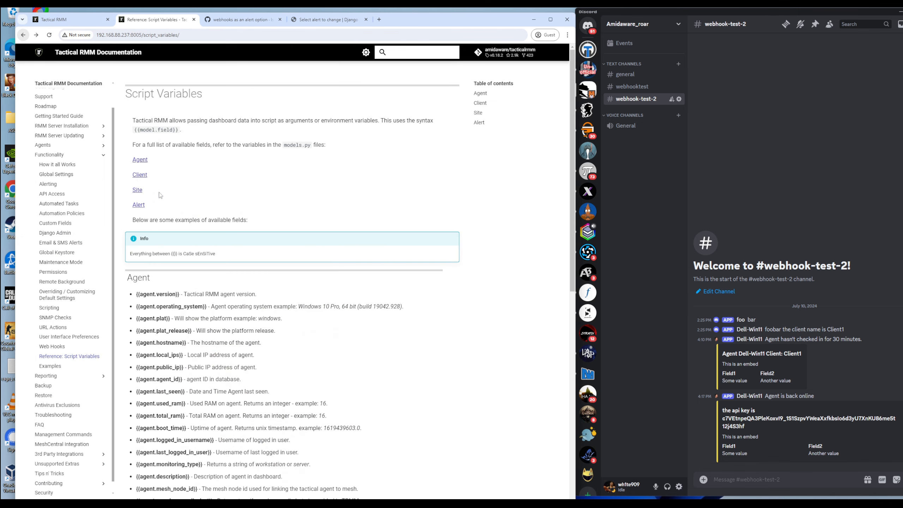
click(140, 160)
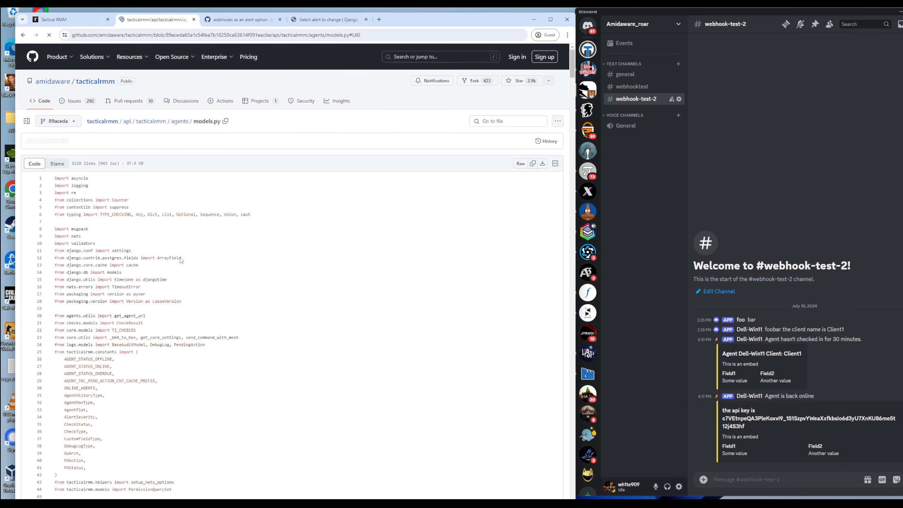
scroll(194, 334, up, 6)
scroll(196, 298, down, 3)
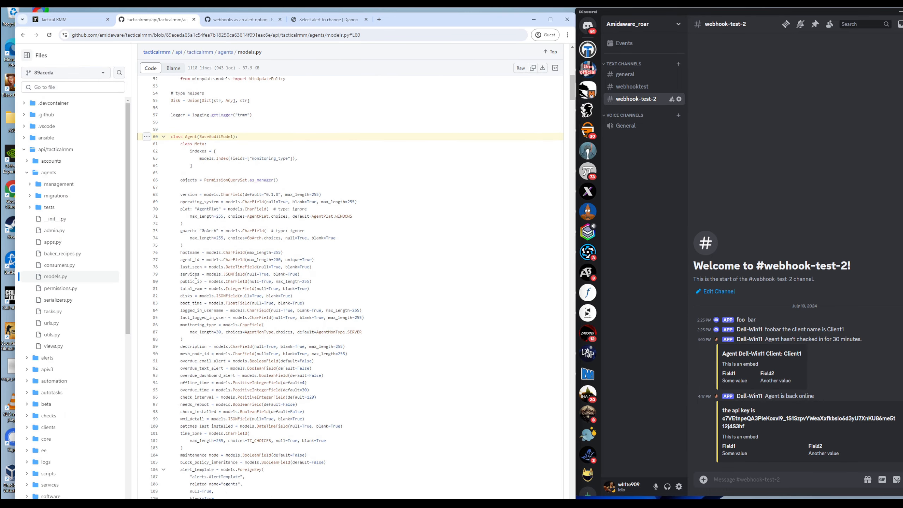
scroll(196, 298, up, 4)
Step: Copy {{alert.message}} from the Web Hooks docs and return to the hook's request body
key(ctrl+1)
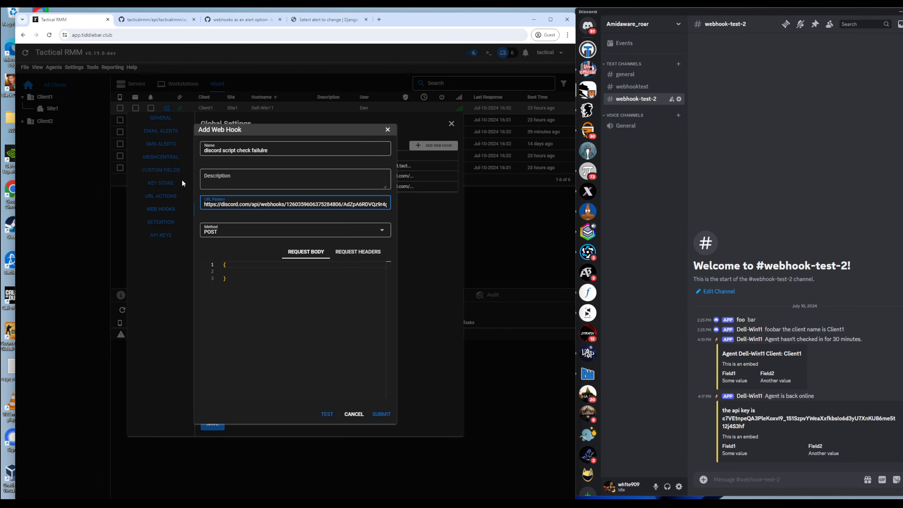
click(153, 19)
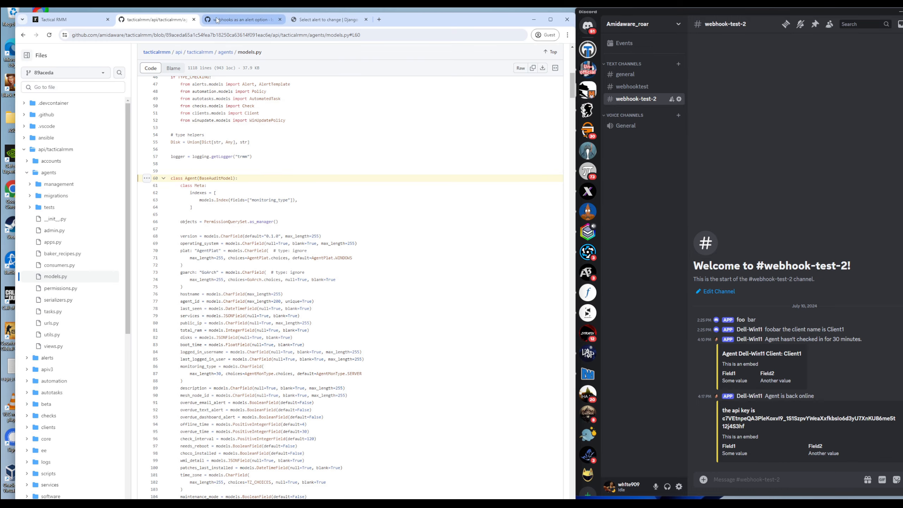
click(242, 19)
click(154, 19)
click(24, 35)
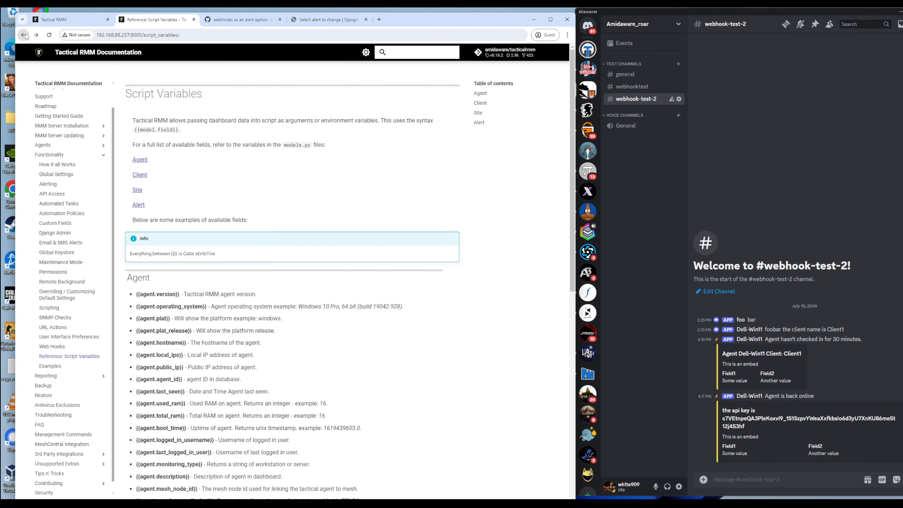
click(24, 35)
click(36, 35)
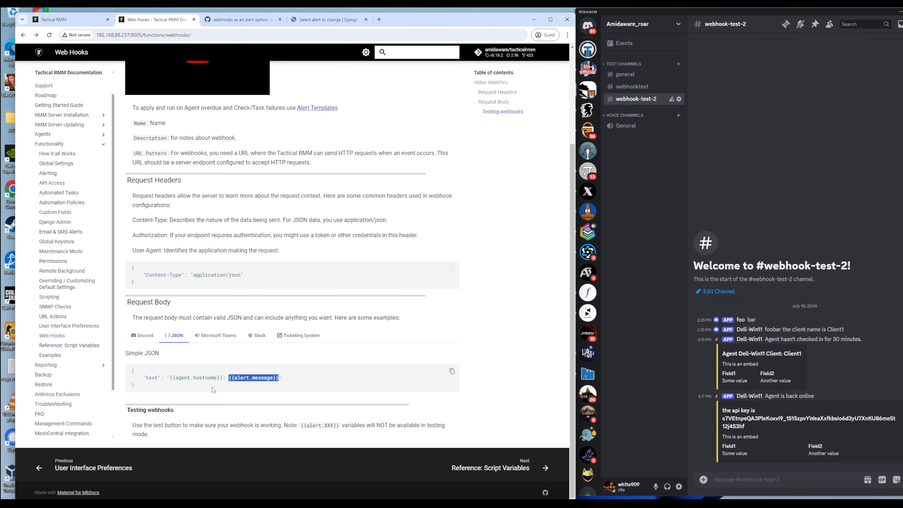
drag(276, 377, 232, 377)
key(ctrl+c)
key(ctrl+1)
click(255, 273)
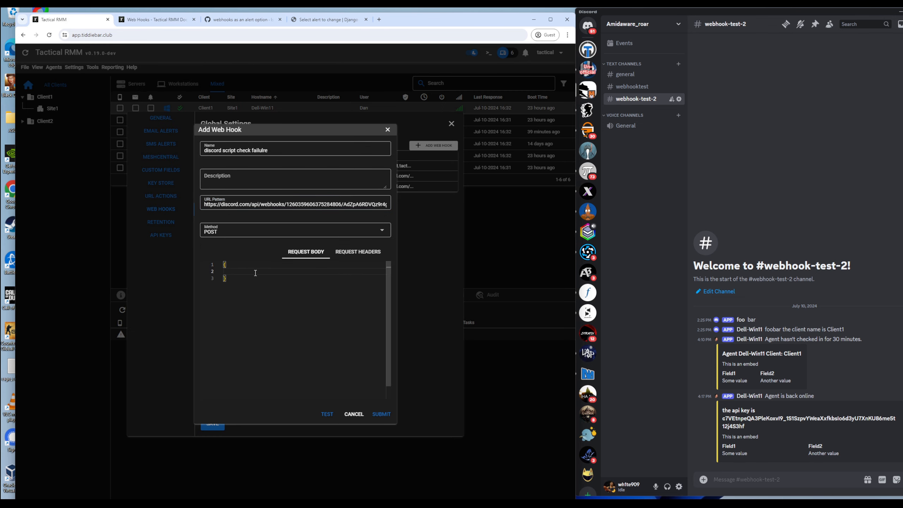
Step: Submit the hook with request body username {{agent.hostname}} and content {{alert.message}}
key(ctrl+space)
text("username": "{{agent.hostname}}",)
key(Return)
text("content":)
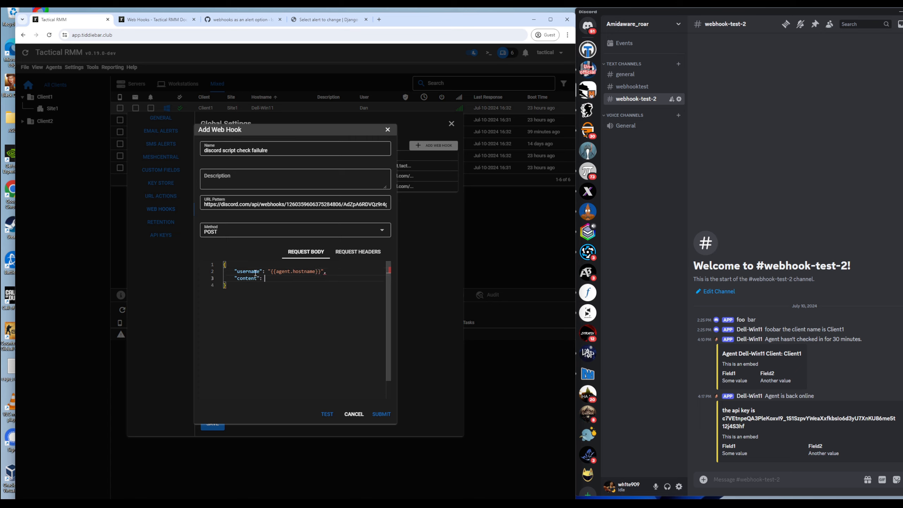
text( "{{age)
text(aler)
key(alt)
click(381, 414)
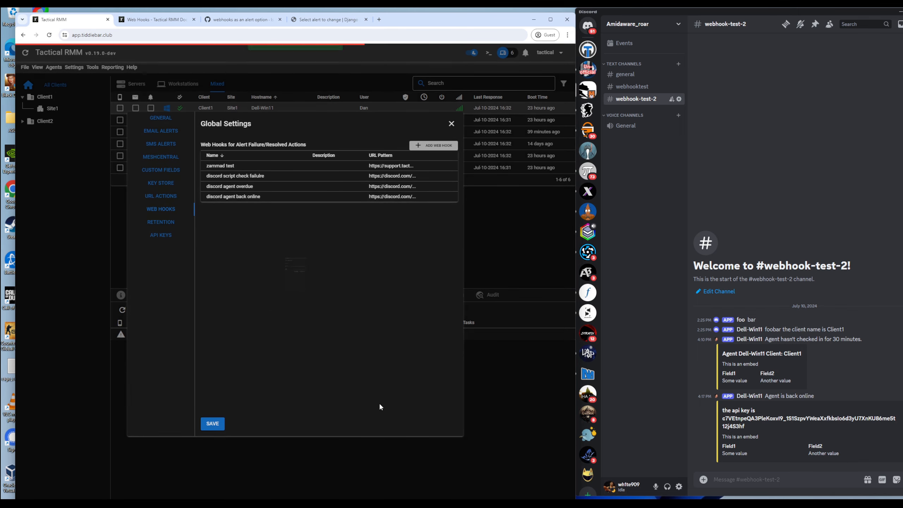
click(105, 187)
Step: Start a new alert template in the Alerts Manager named 'script check discord'
click(74, 67)
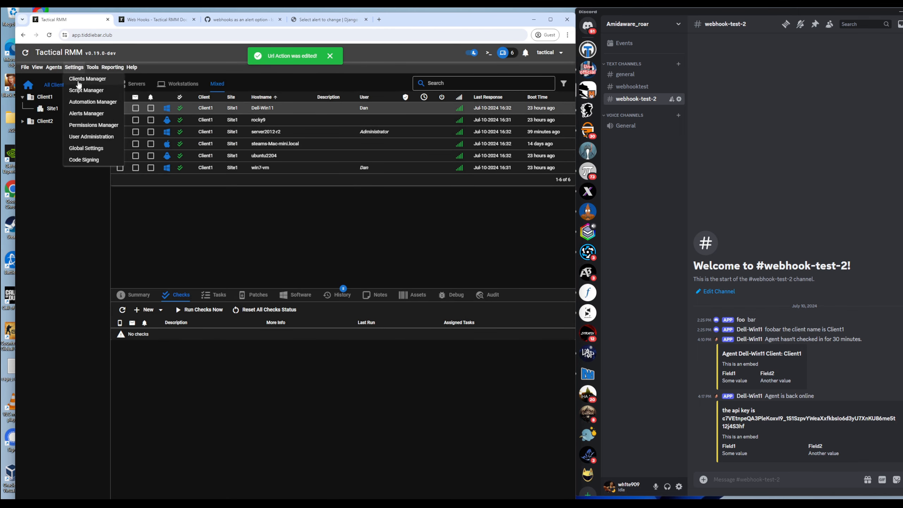
click(93, 113)
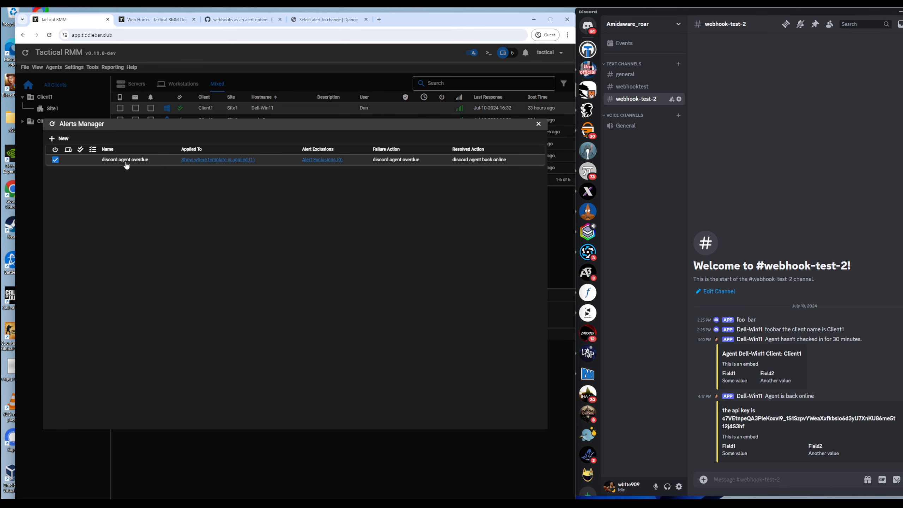
click(67, 141)
click(110, 226)
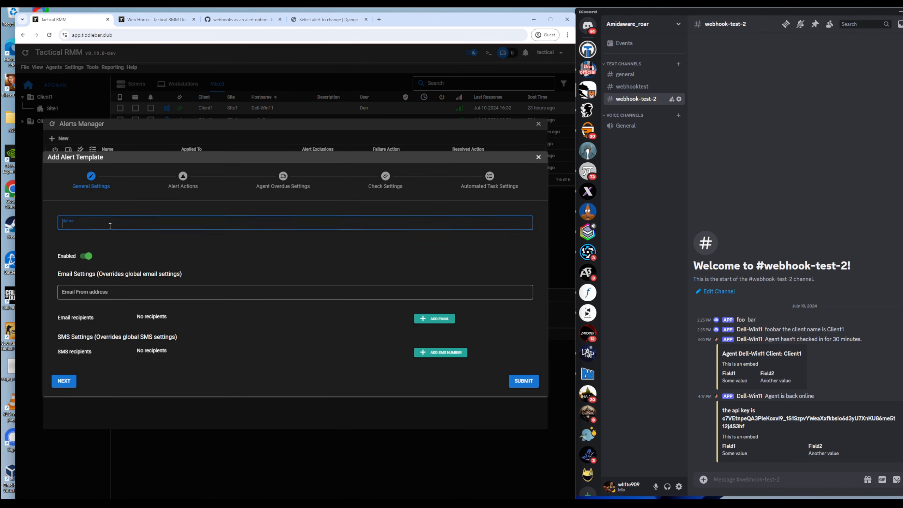
text(script check)
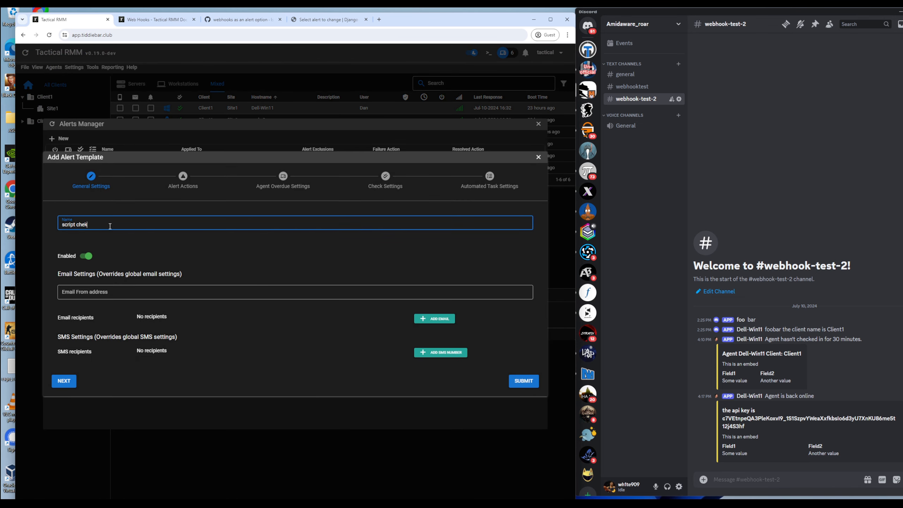
key(BackSpace)
text(ck df)
Step: Set its failure web hook to 'discord script check failure', enable failure actions, and submit
click(66, 380)
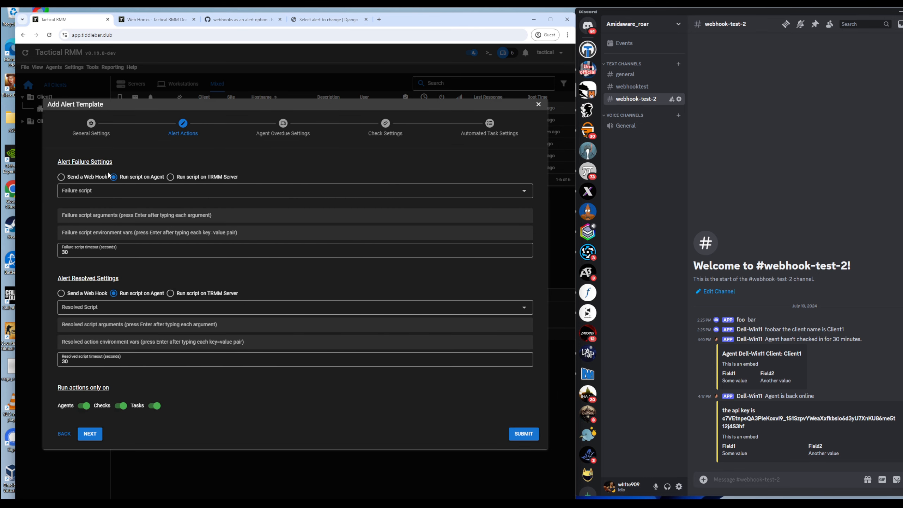
click(100, 224)
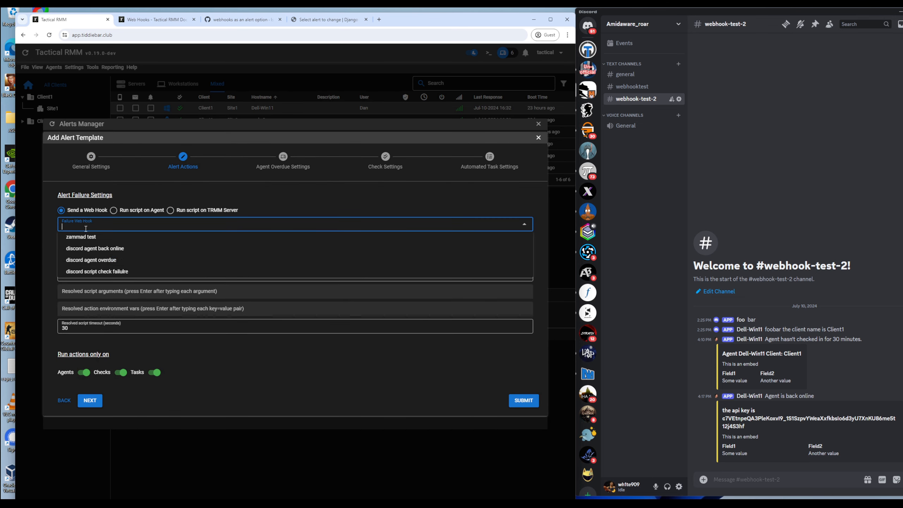
click(111, 271)
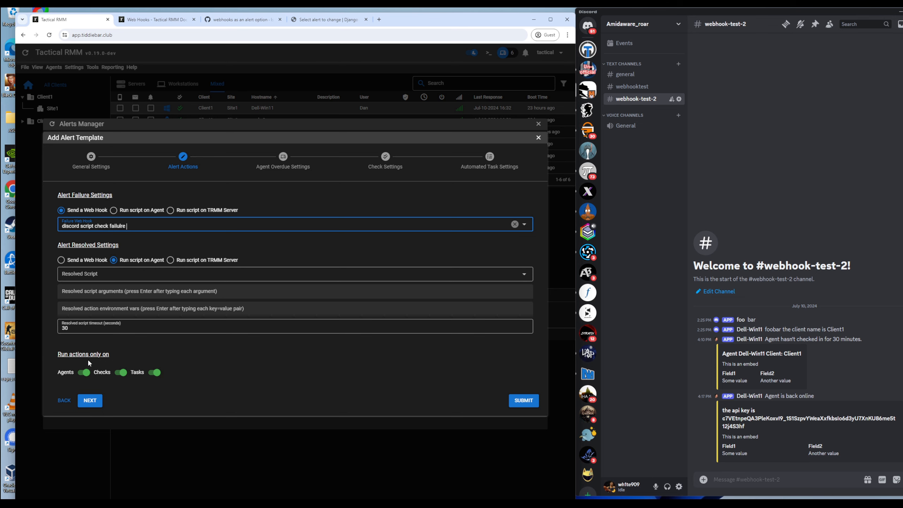
click(85, 372)
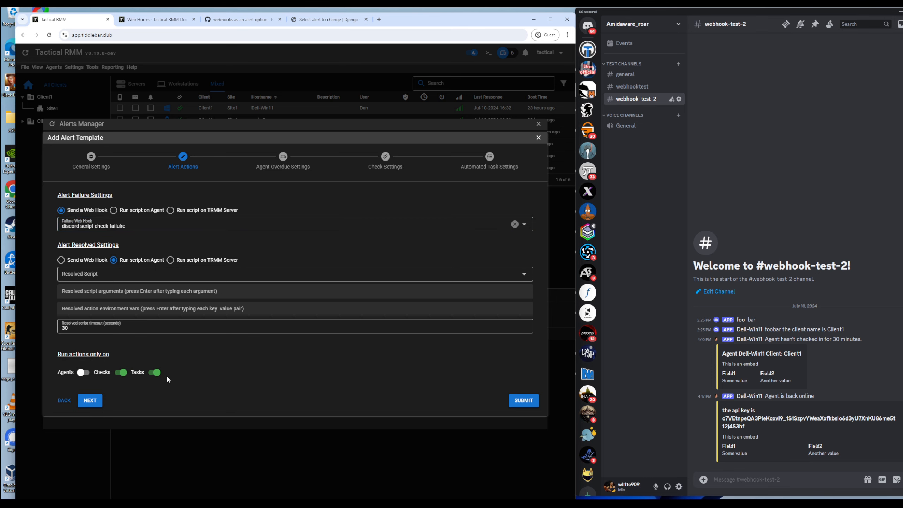
click(524, 400)
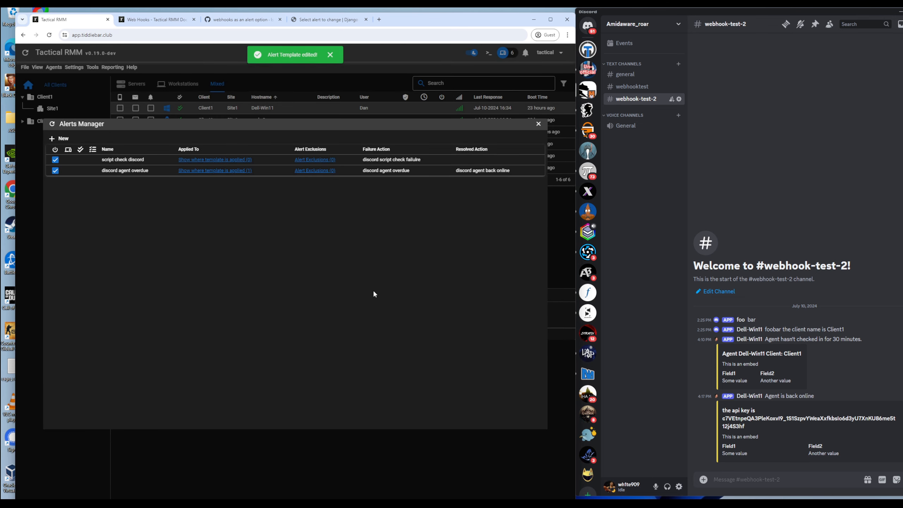
Step: Assign Client1 the 'script check discord' alert template in place of 'discord agent overdue'
key(Escape)
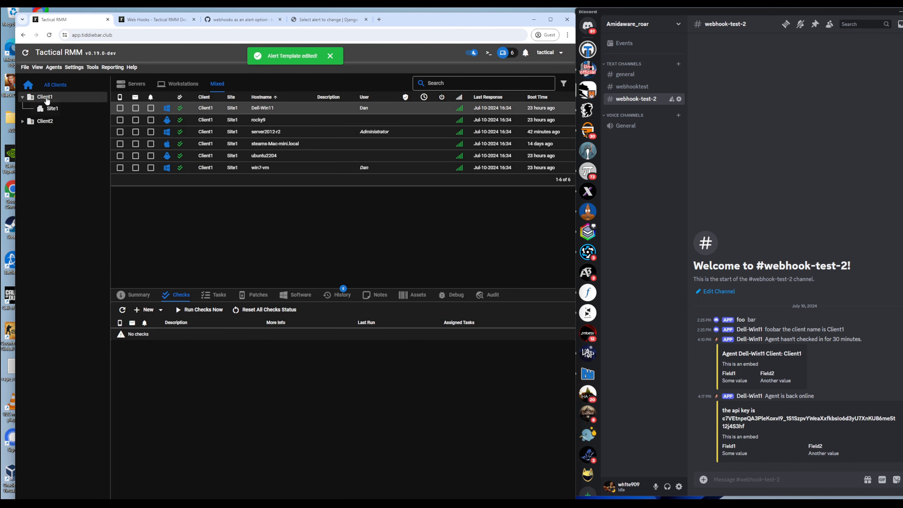
right_click(45, 99)
click(90, 161)
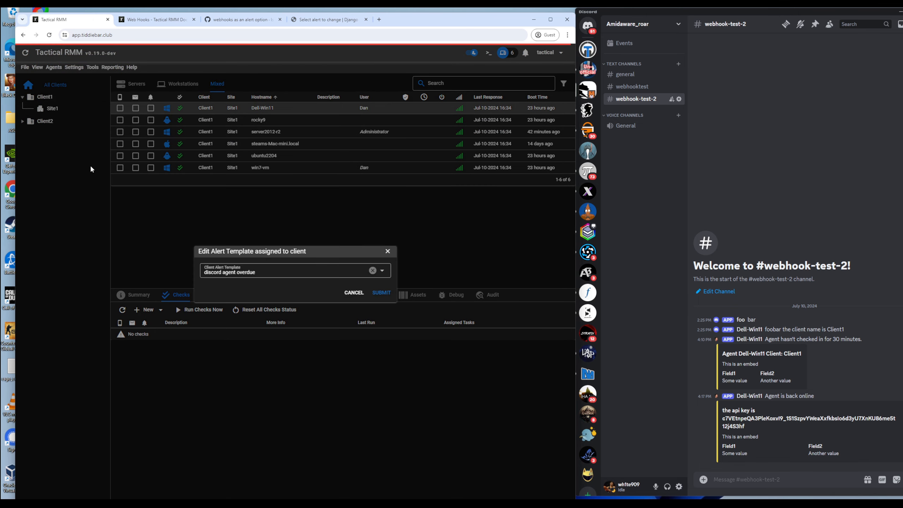
click(382, 271)
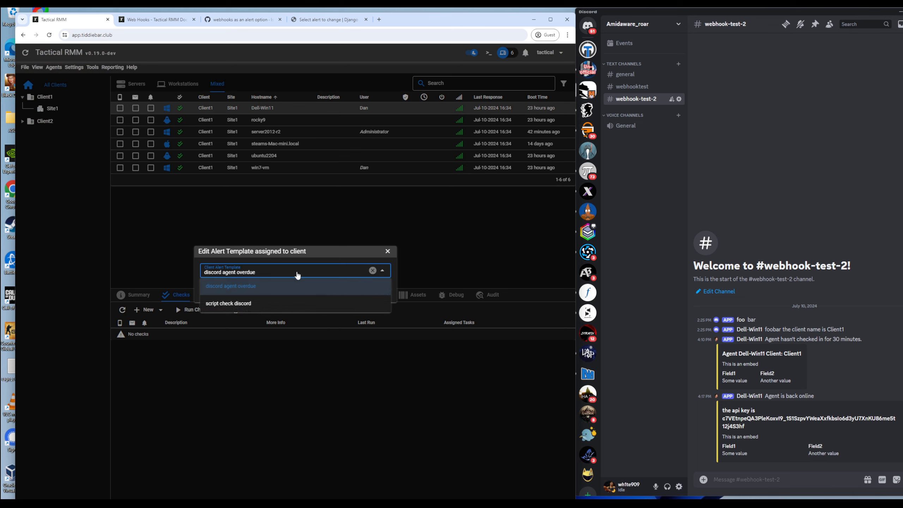
click(274, 303)
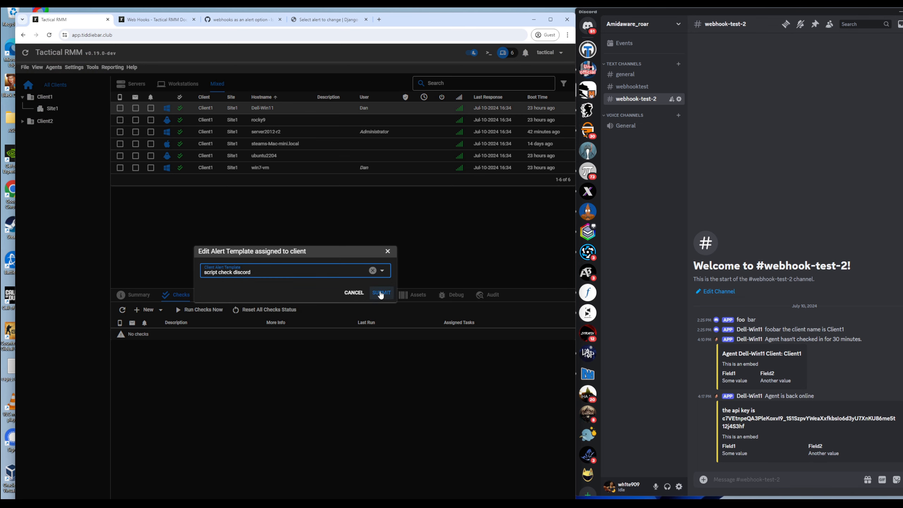
click(381, 292)
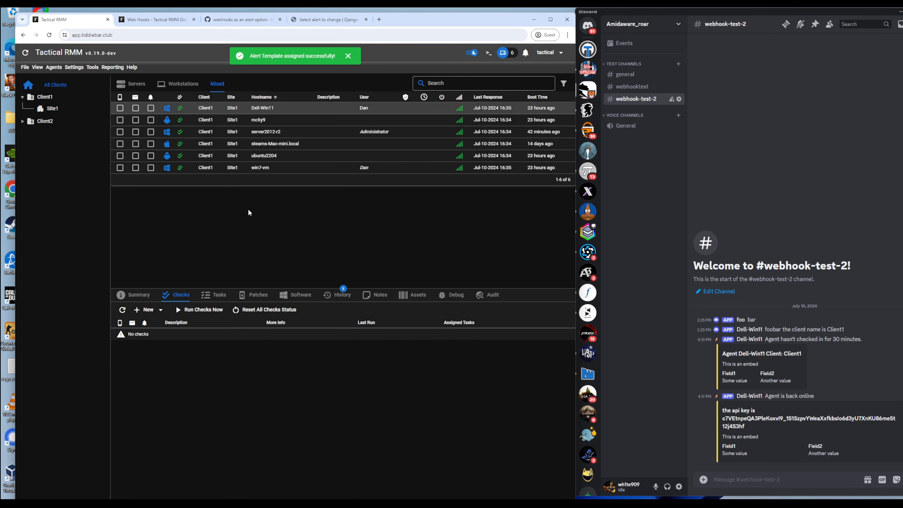
Step: Review the code of the 'this script fails' script in Script Manager
click(74, 67)
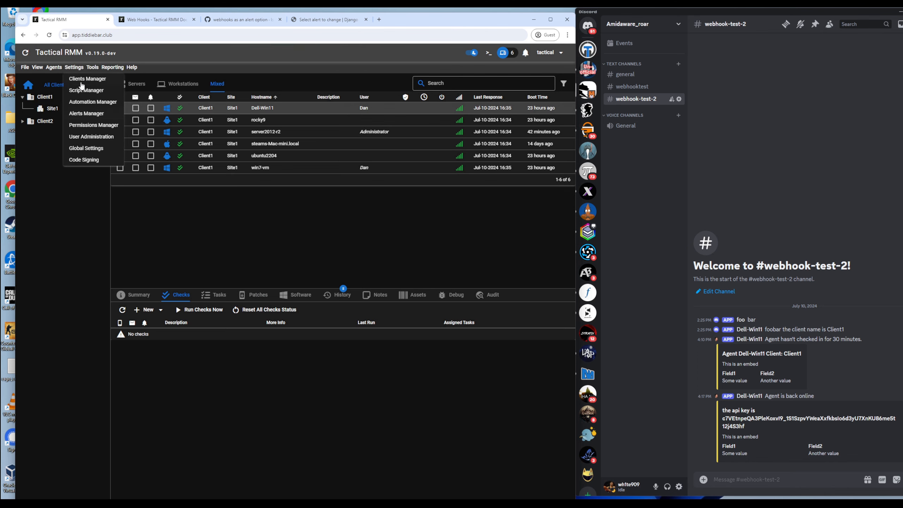
click(78, 89)
right_click(142, 161)
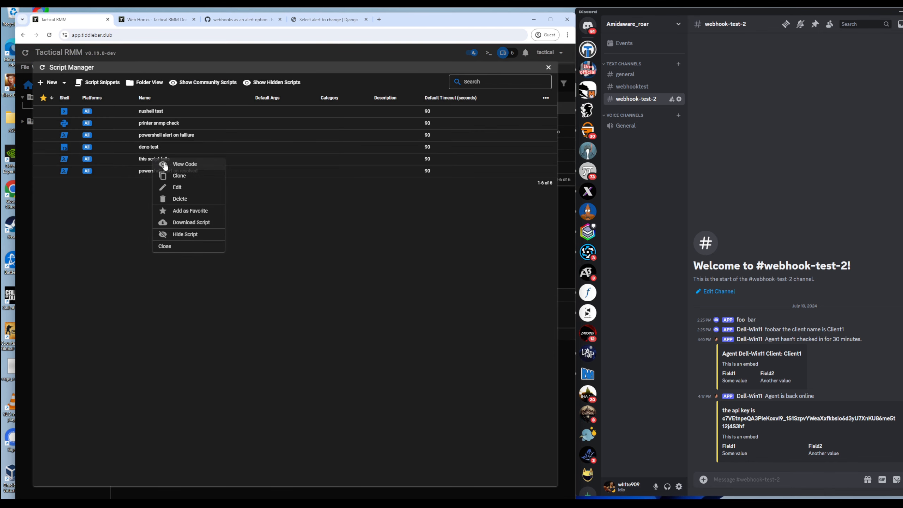
click(158, 168)
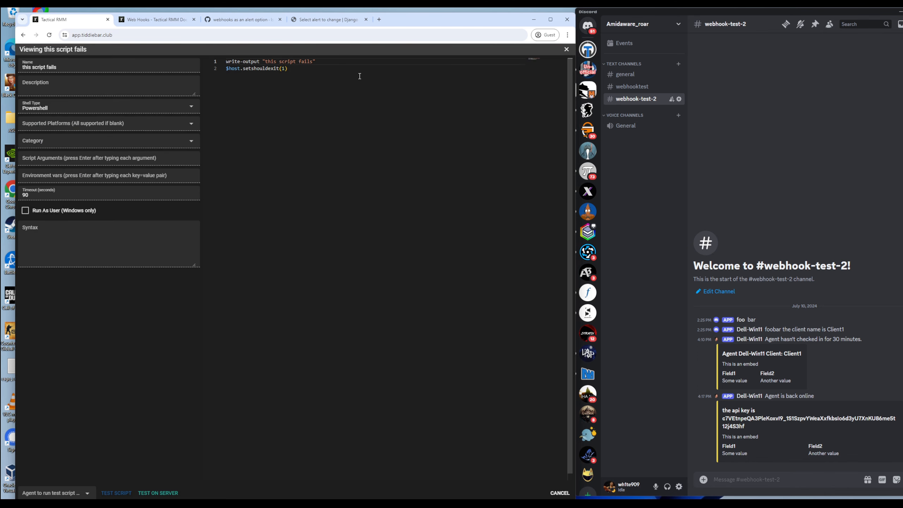
click(566, 49)
click(563, 56)
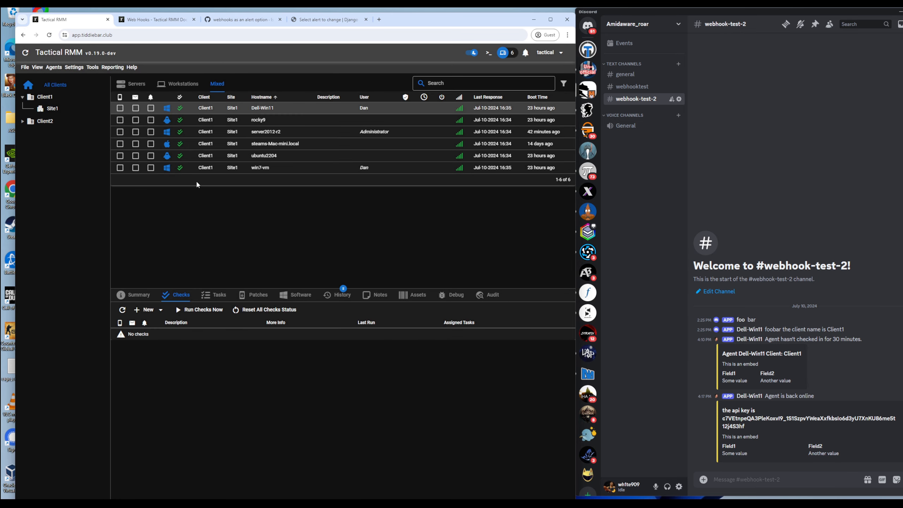
Step: Check Dell-Win11's policies and alert template in its agent settings
click(144, 309)
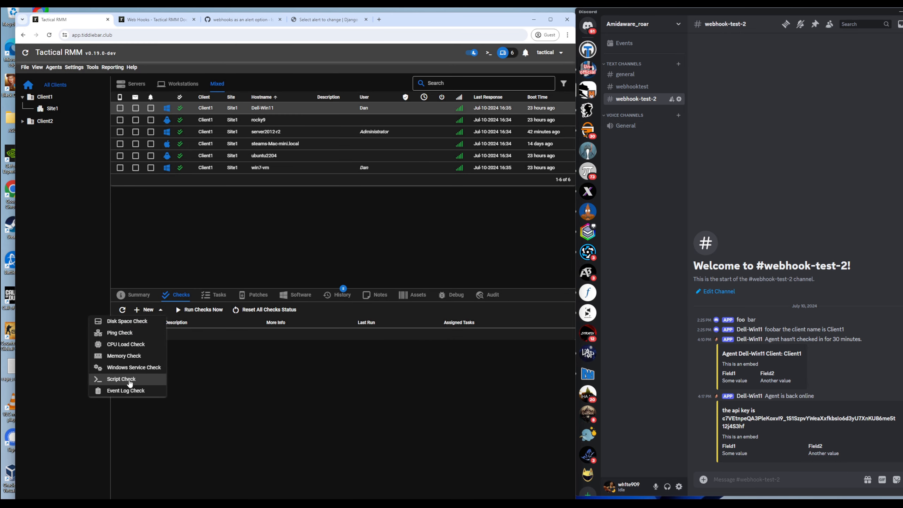
right_click(246, 107)
click(256, 114)
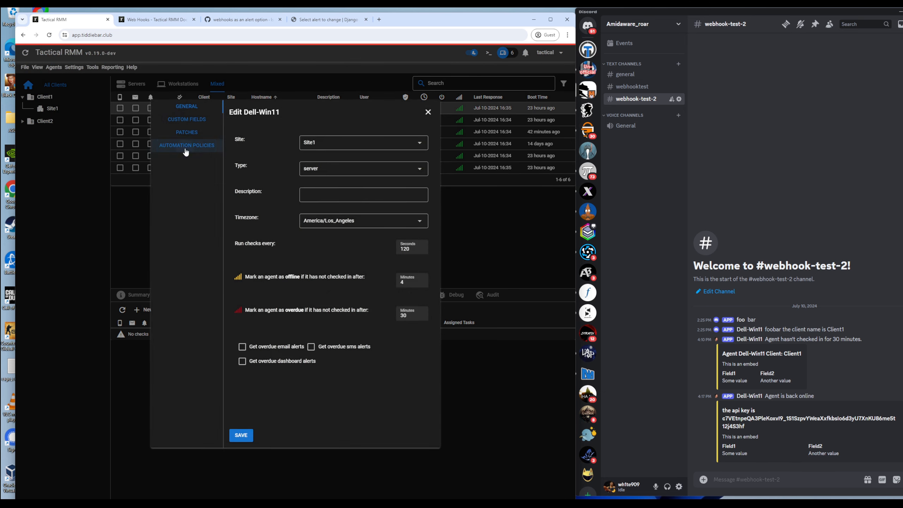
click(186, 145)
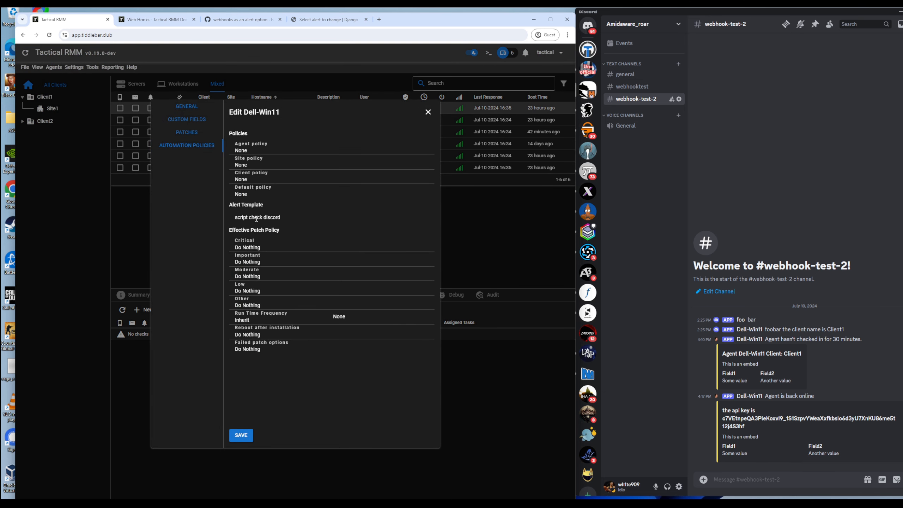
key(Escape)
Step: Add a Script Check running 'this script fails' to Dell-Win11 and run its checks now
click(145, 310)
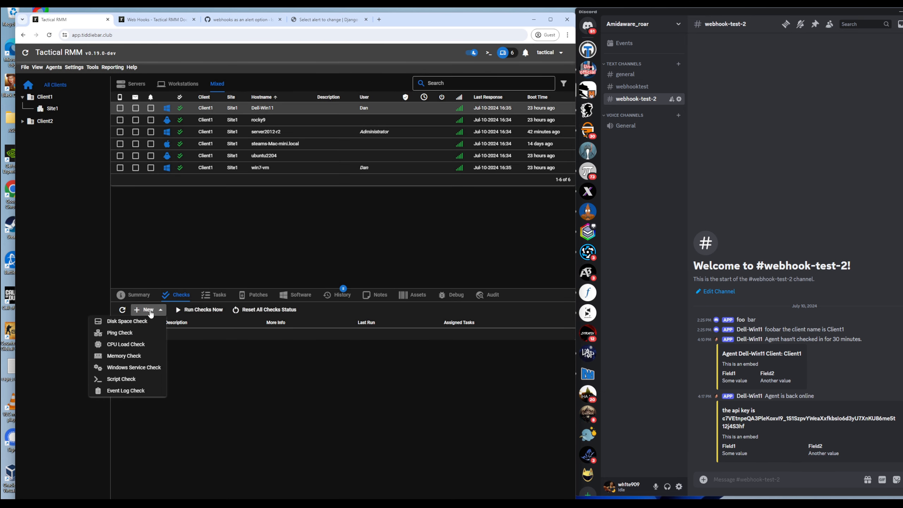
click(122, 378)
click(251, 195)
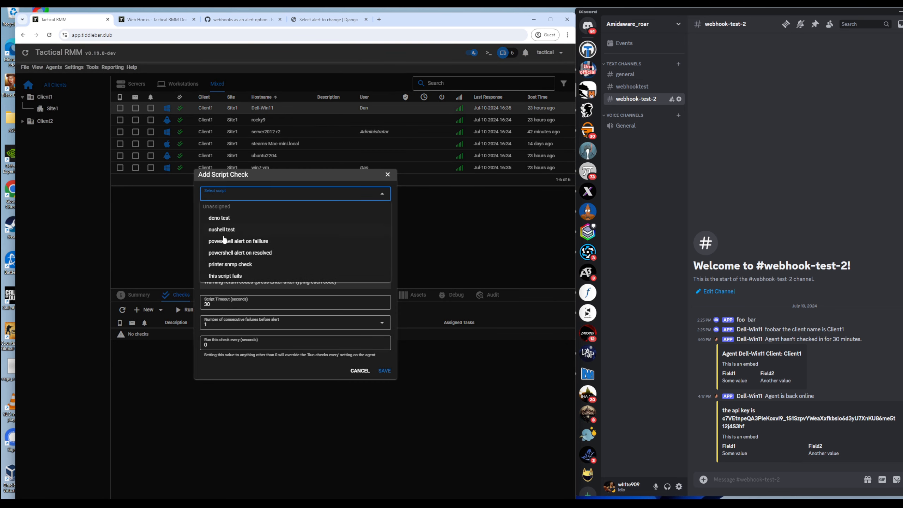
click(233, 277)
click(384, 371)
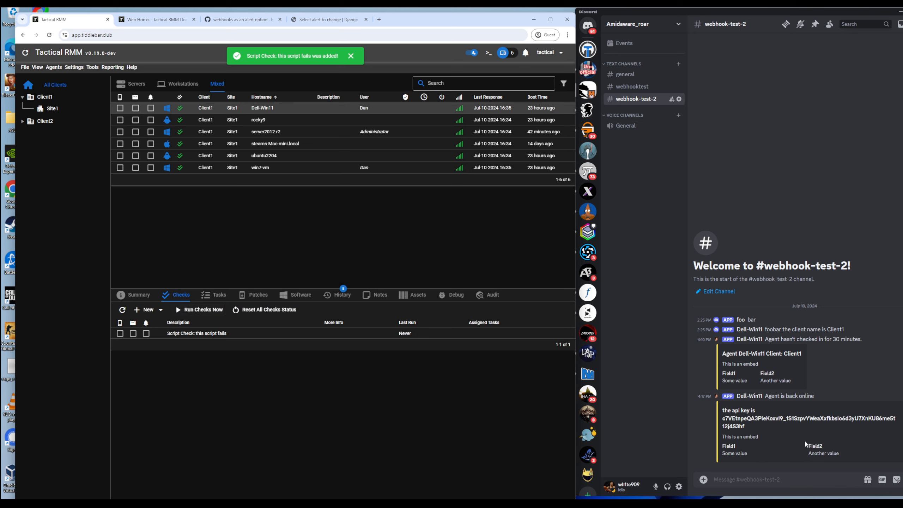
click(199, 309)
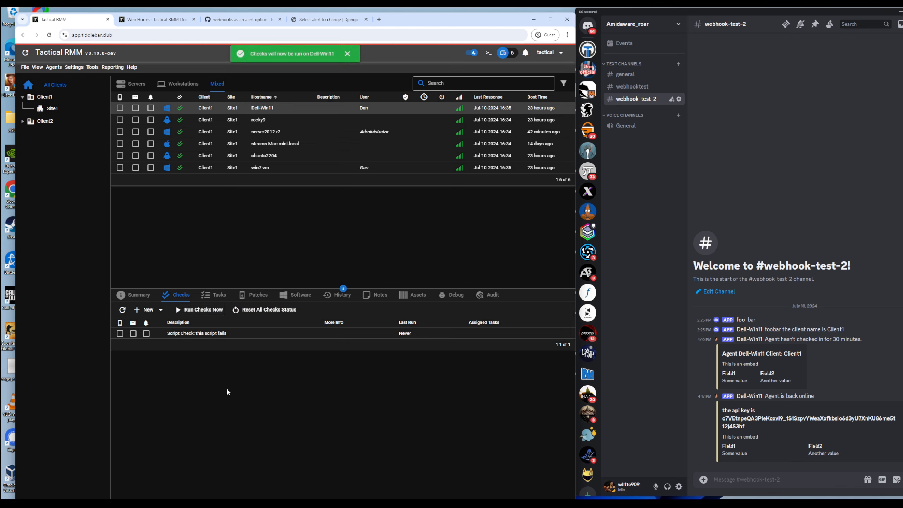
click(124, 310)
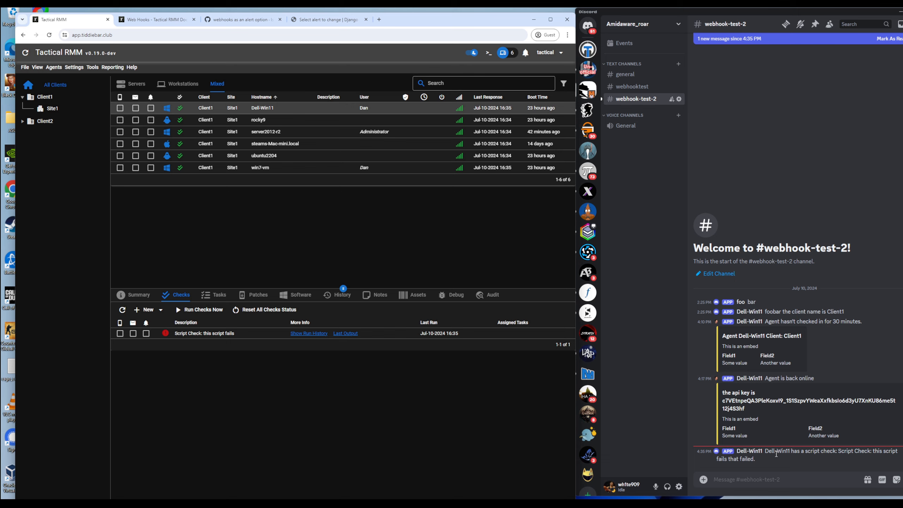
Step: Show Dell-Win11's Tasks tab, which lists no automated tasks
key(alt)
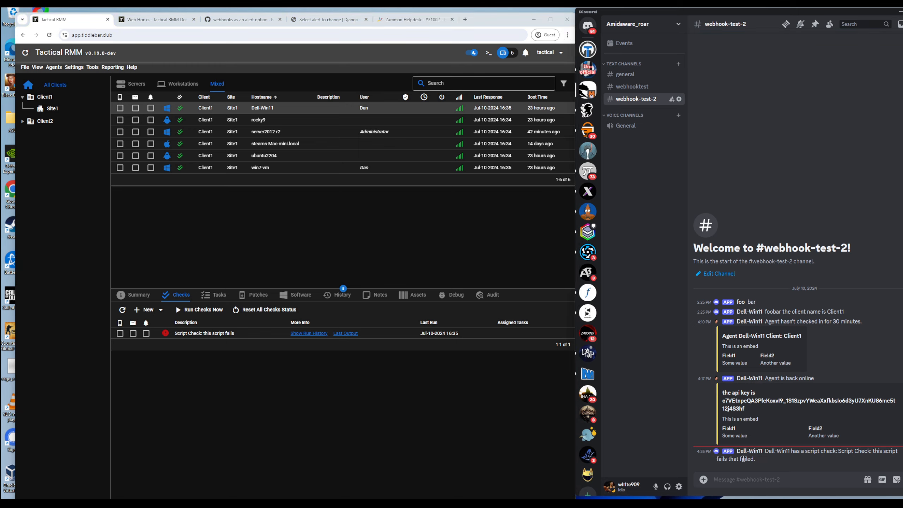
click(228, 297)
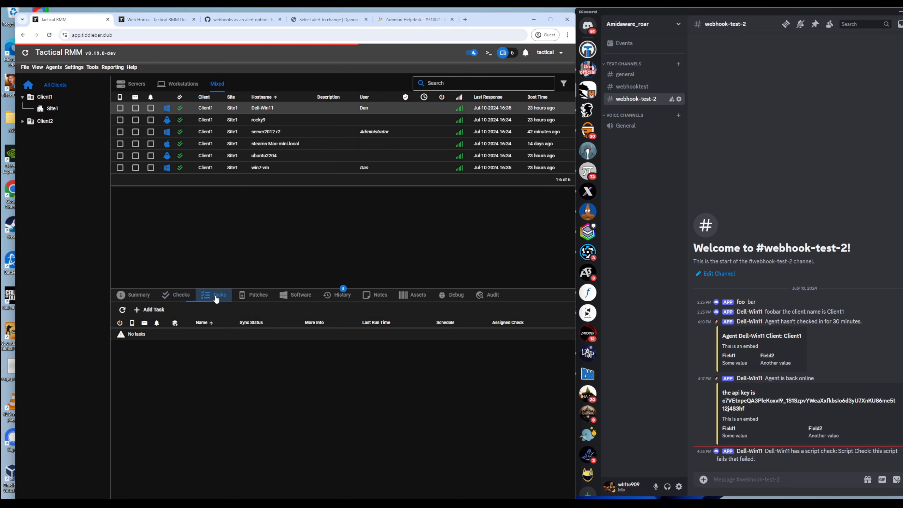
click(74, 67)
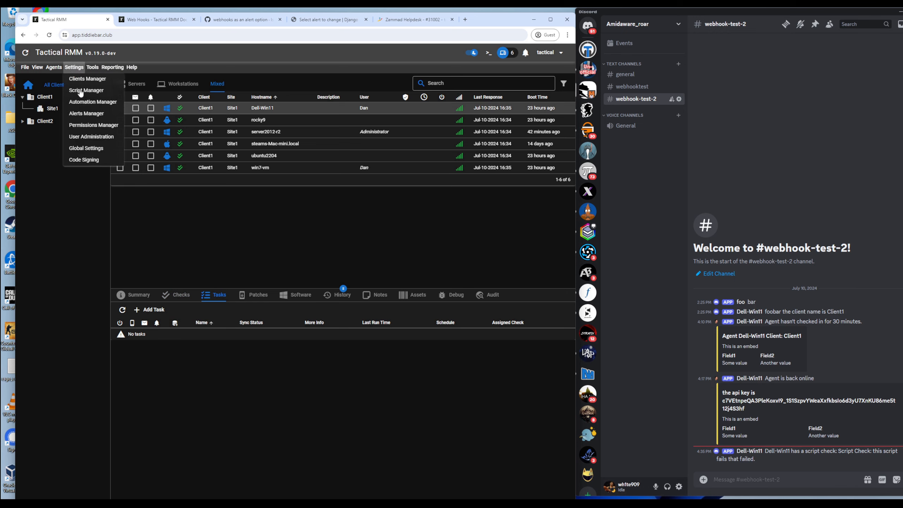
click(86, 113)
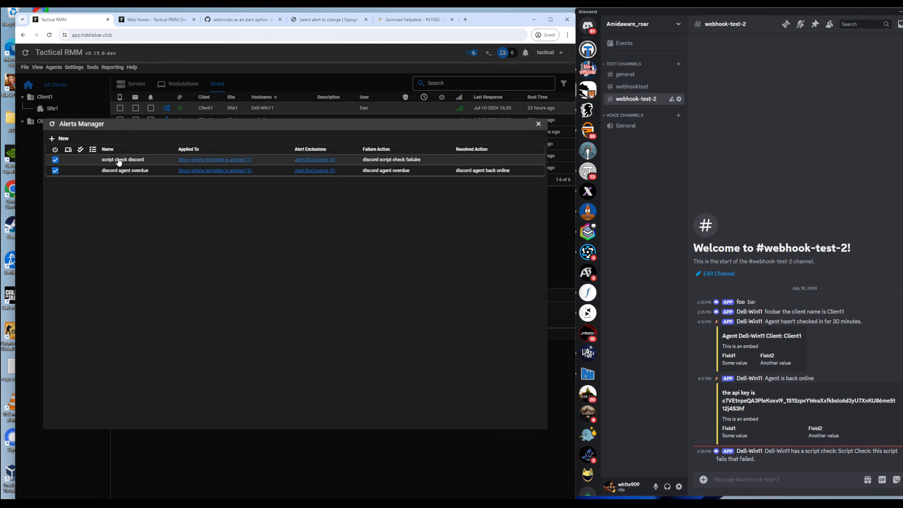
right_click(114, 161)
click(136, 165)
click(64, 380)
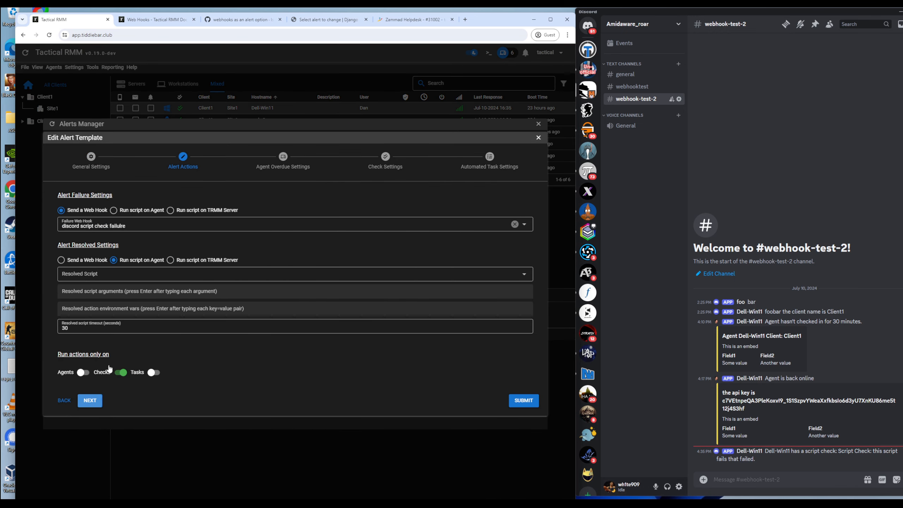
click(121, 372)
key(alt)
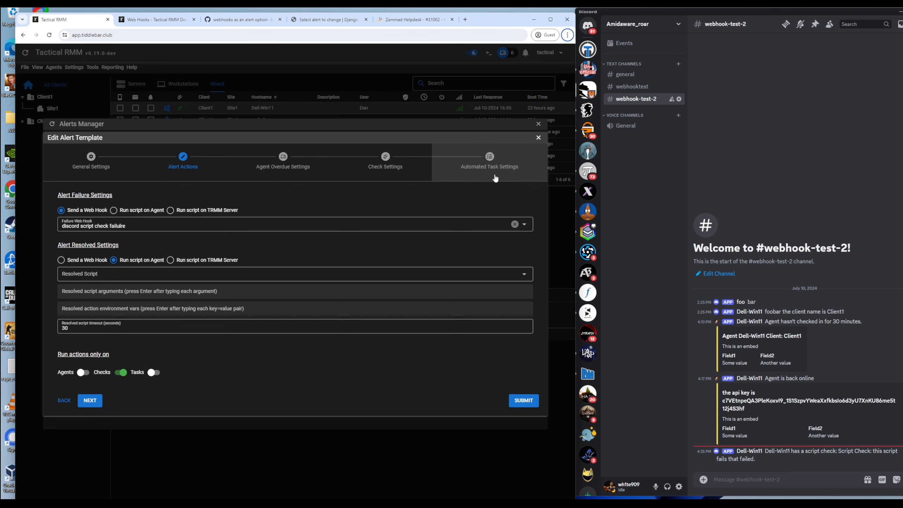
click(538, 137)
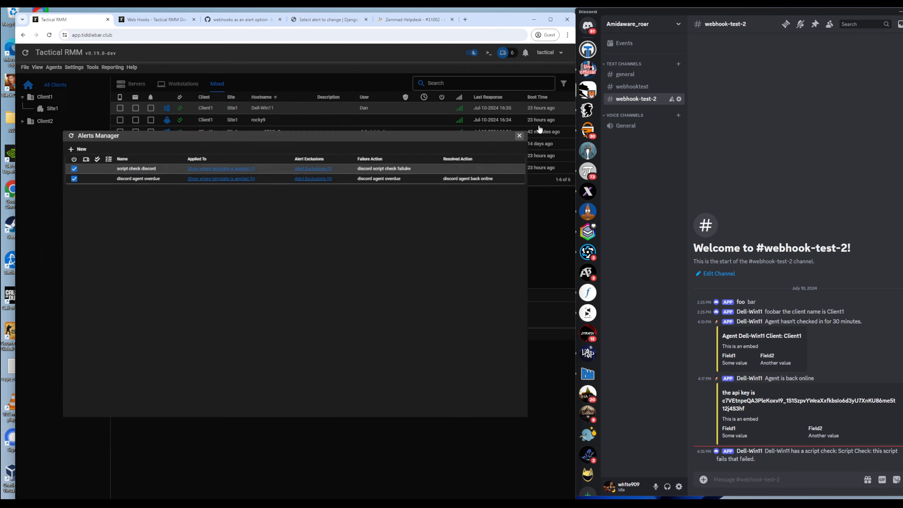
click(519, 135)
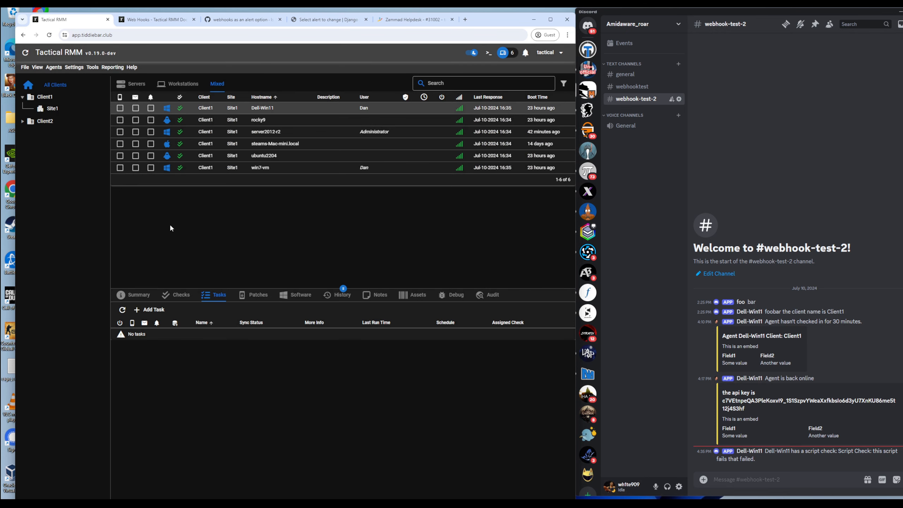
Step: Read the ticketing webhook example and Zammad integration docs, then view the open Zammad ticket
click(161, 22)
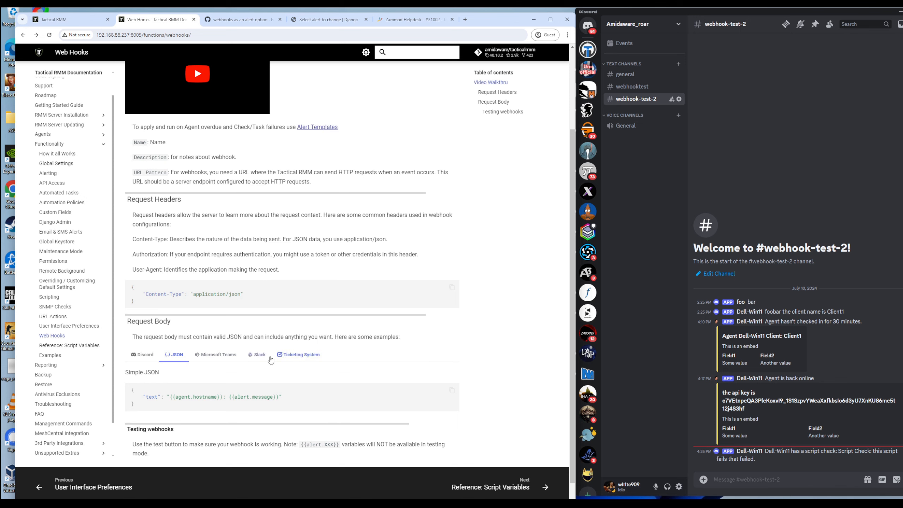
click(301, 360)
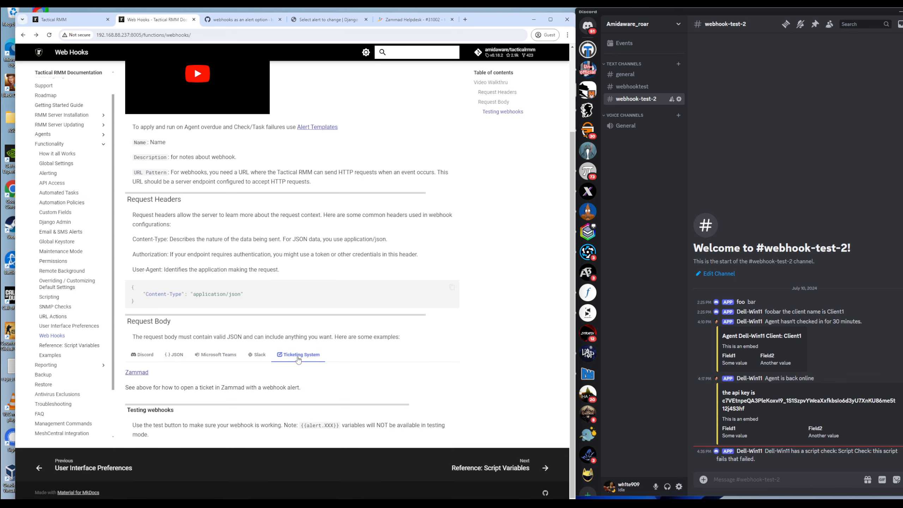
click(137, 372)
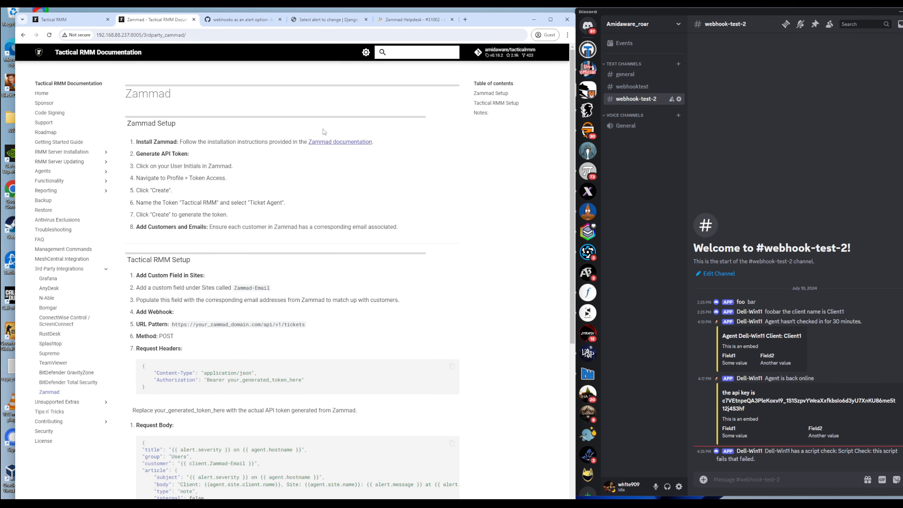
scroll(170, 217, down, 2)
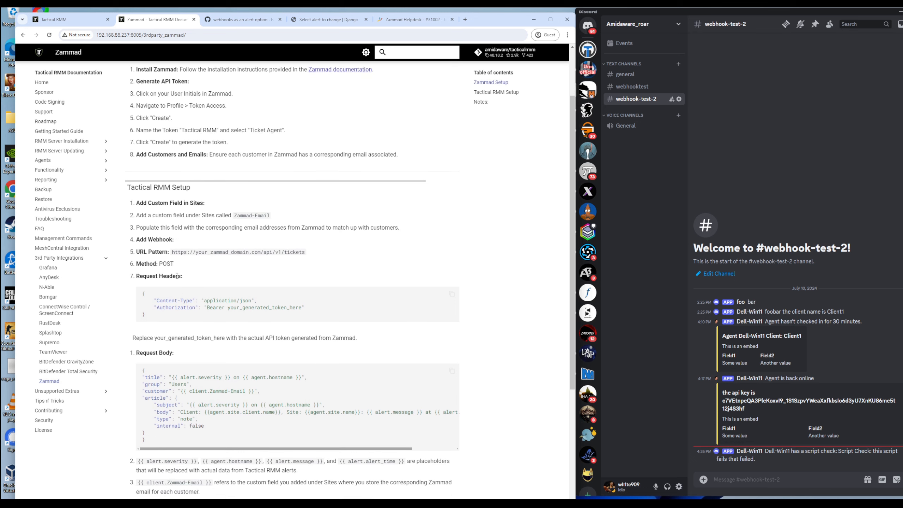
scroll(205, 391, up, 1)
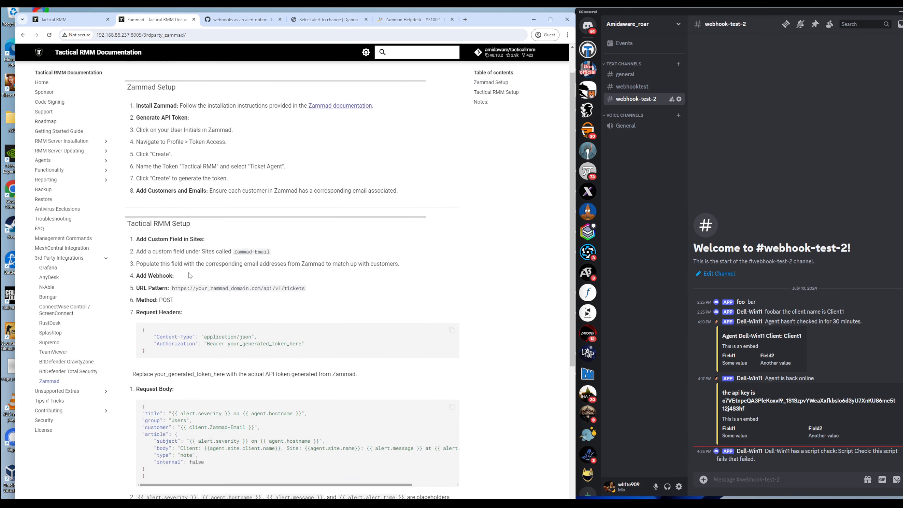
scroll(205, 355, down, 1)
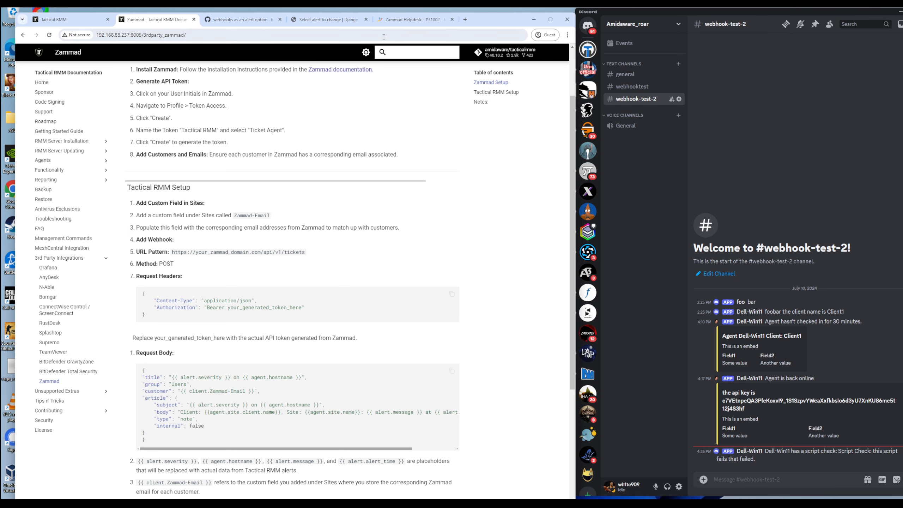
click(393, 22)
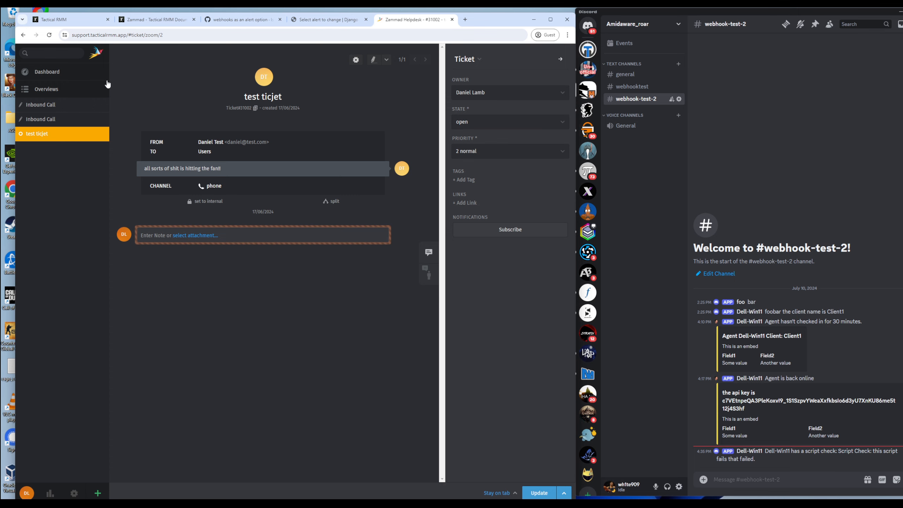
Step: Scroll the Zammad dashboard's Activity Stream, then return to the Tactical RMM agent list
click(57, 76)
scroll(523, 284, down, 2)
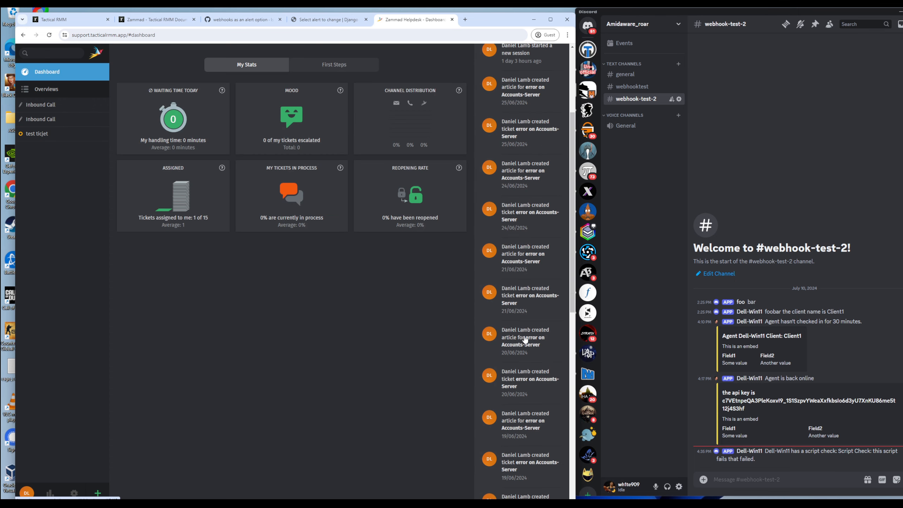
scroll(523, 284, up, 2)
scroll(517, 284, down, 1)
scroll(517, 284, down, 10)
scroll(518, 356, up, 12)
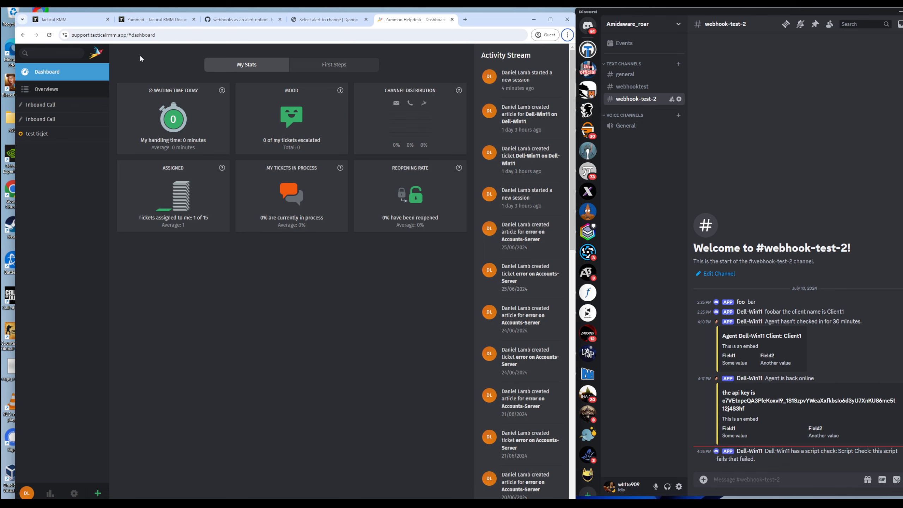
click(64, 21)
click(81, 67)
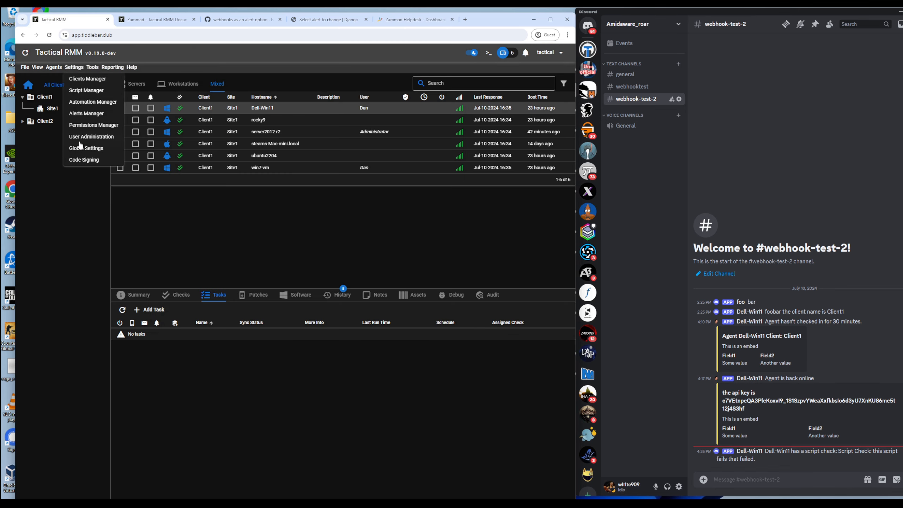
Step: Look up the zammad_api_key in the Global Settings key store, then return to the Zammad documentation
click(82, 148)
click(165, 184)
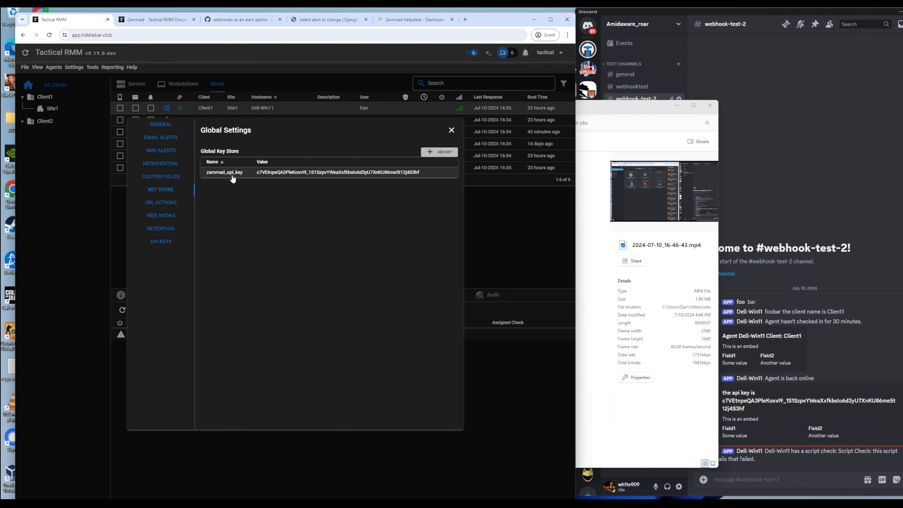
click(163, 23)
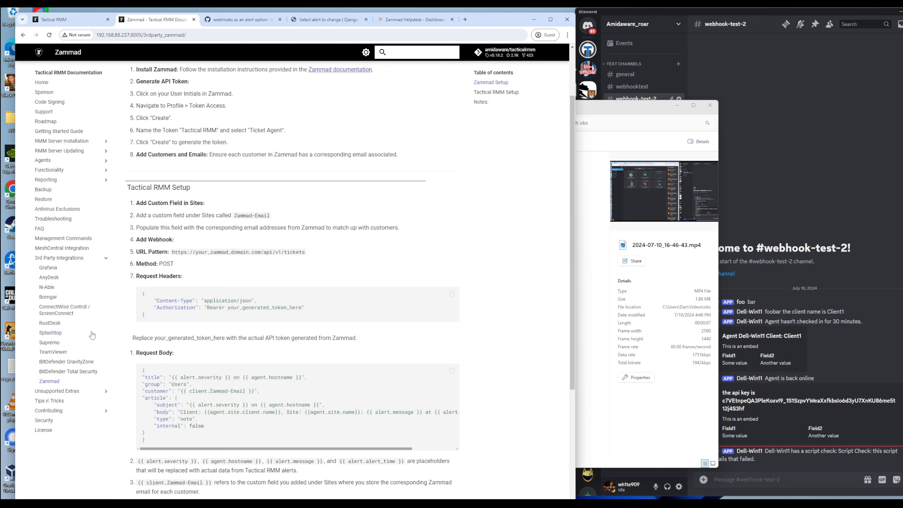
Step: Compare the Microsoft Teams, Slack and Discord webhook request-body examples, then try launching the server web terminal
key(alt+Left)
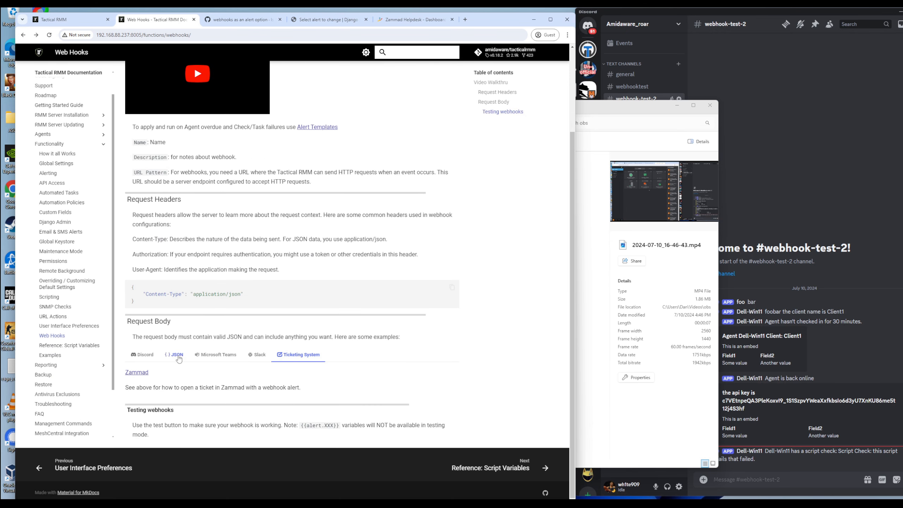
click(215, 354)
scroll(192, 339, down, 2)
scroll(192, 340, down, 1)
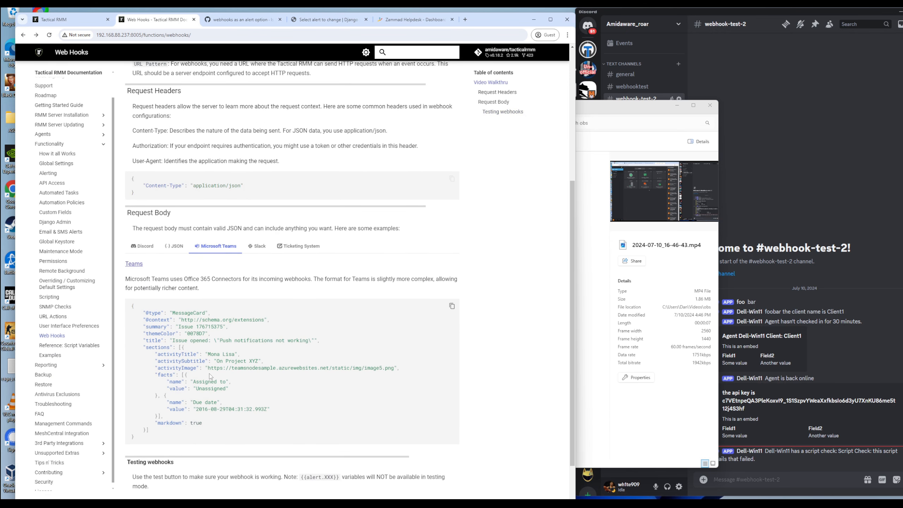
click(259, 248)
scroll(281, 330, up, 1)
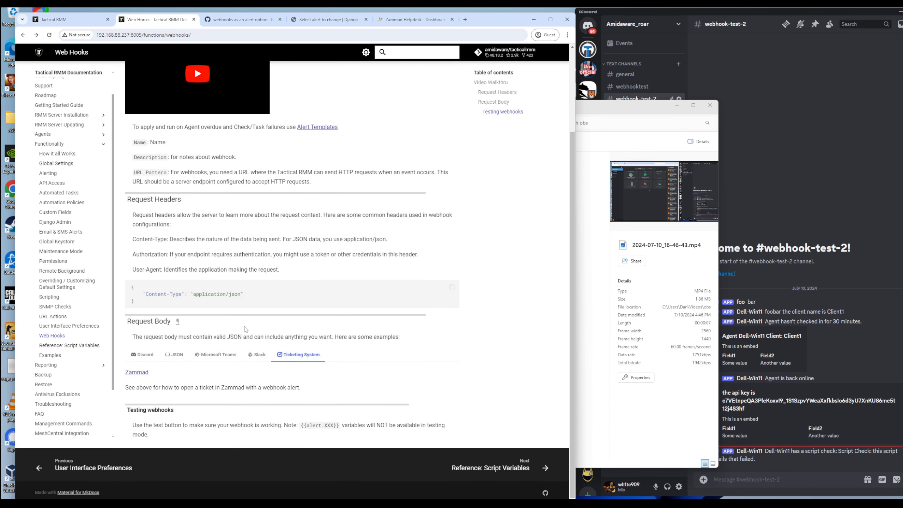
key(Left)
key(Left)
key(Left)
scroll(208, 388, down, 3)
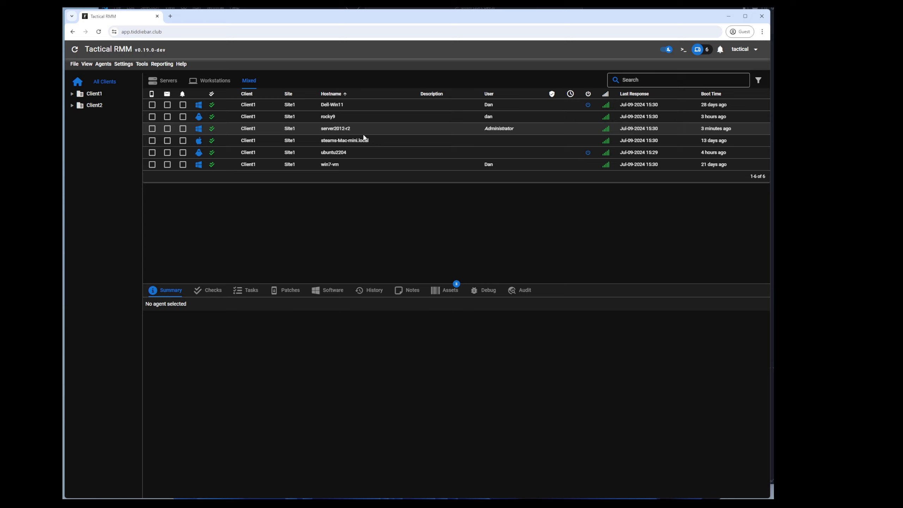
click(683, 53)
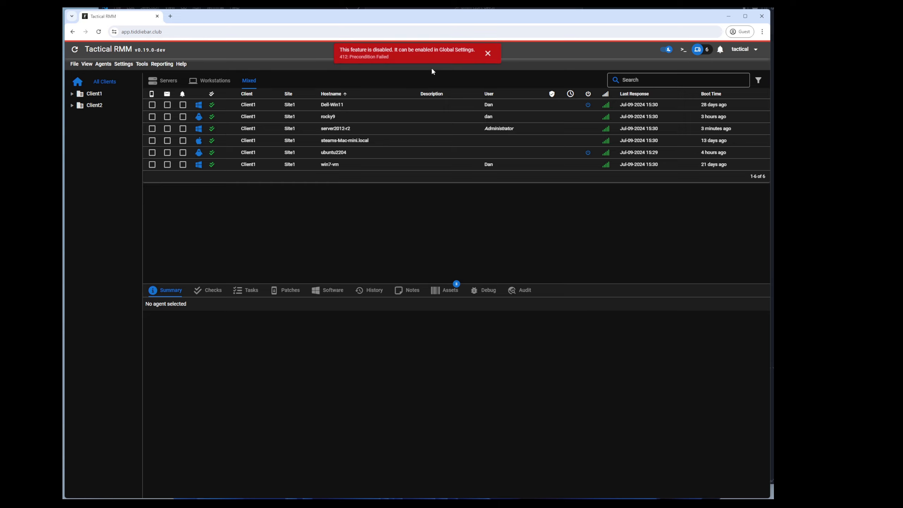
Step: Dismiss the disabled warning, turn on Enable web terminal in Global Settings, save, and launch the terminal
click(486, 54)
click(129, 66)
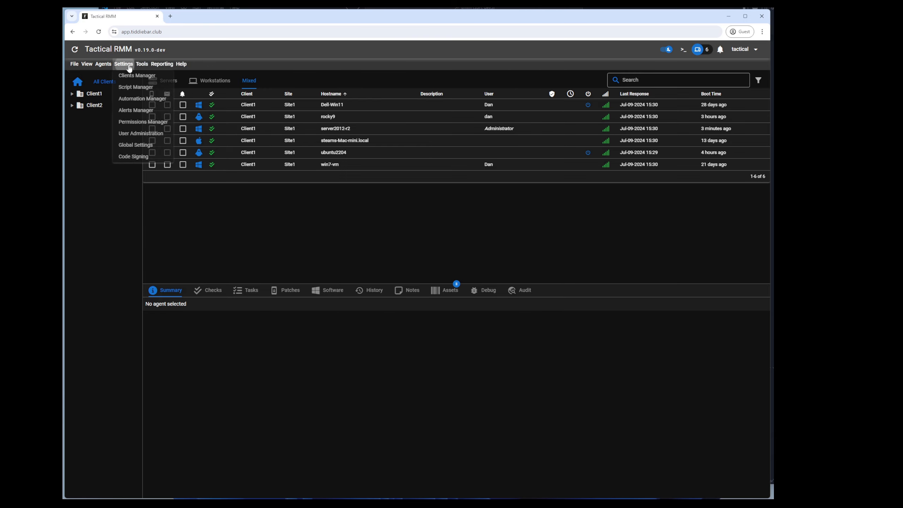
click(134, 146)
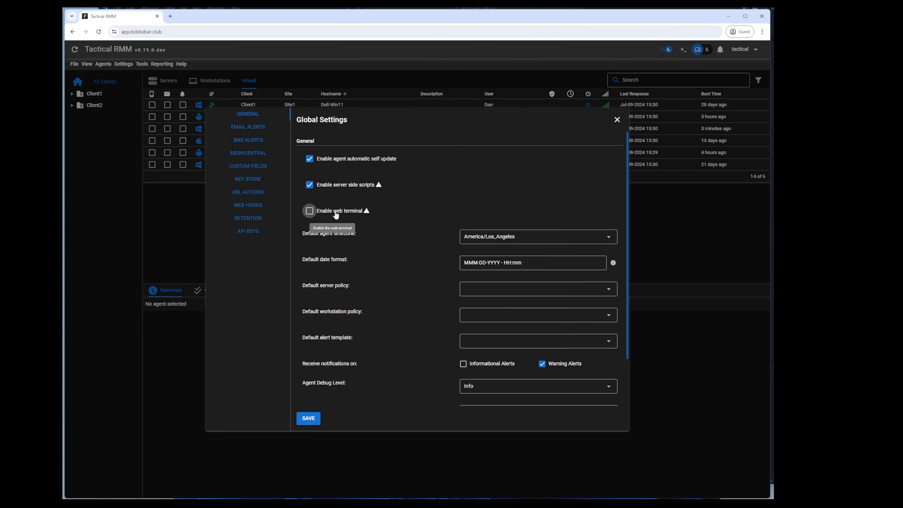
click(310, 211)
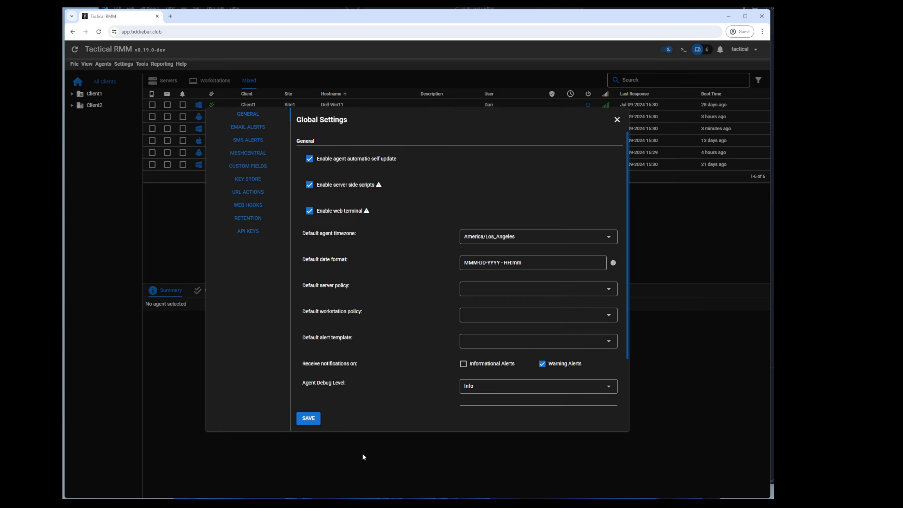
click(310, 418)
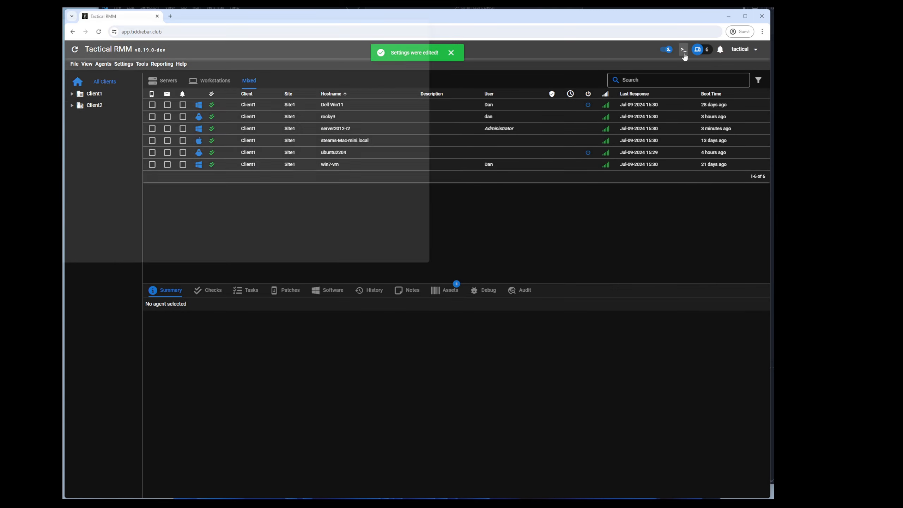
click(683, 52)
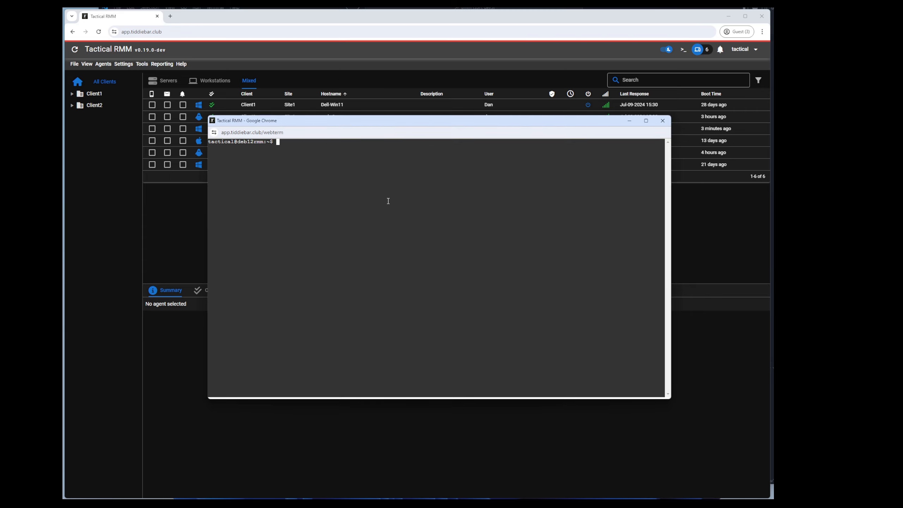
Step: Run htop, ls -l /rmm and whoami in the server web terminal
mouse_move(382, 121)
mouse_down()
mouse_move(354, 154)
mouse_move(381, 137)
mouse_up()
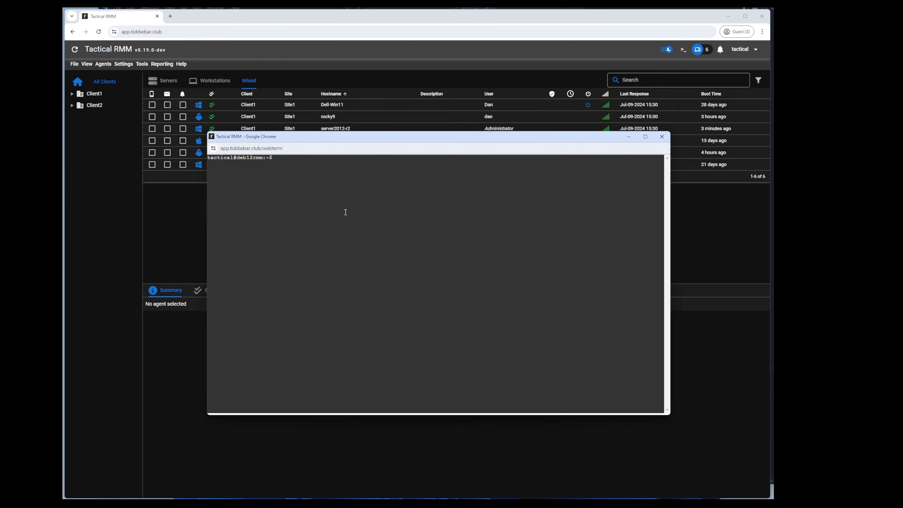
text(htop)
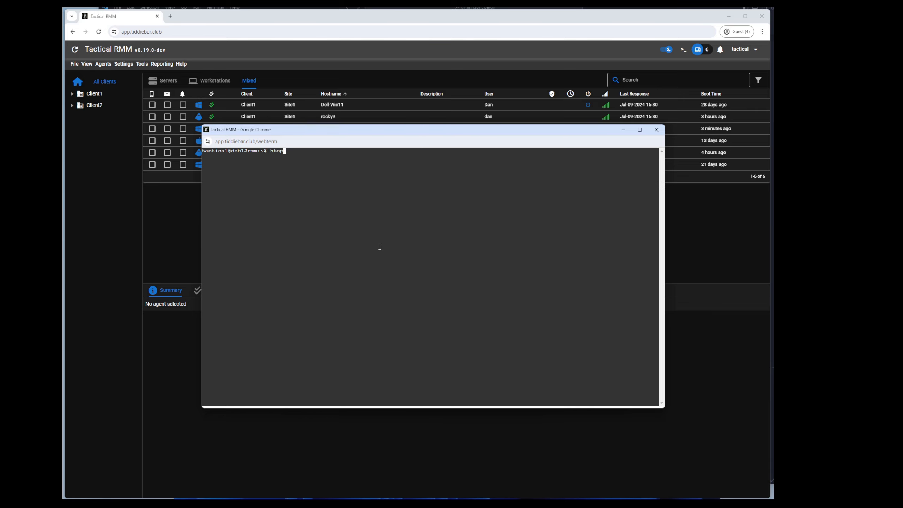
key(Return)
key(q)
text(ls -l /rmm)
key(Return)
text(whoami)
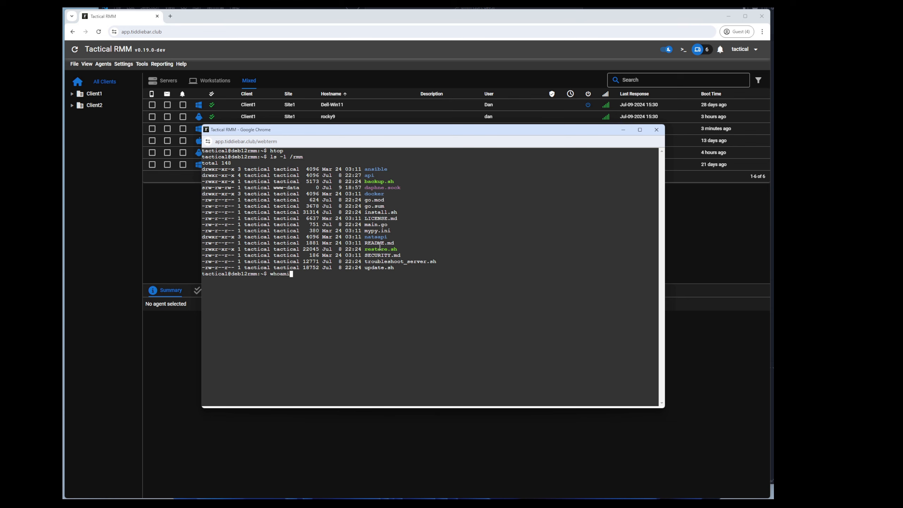
key(Return)
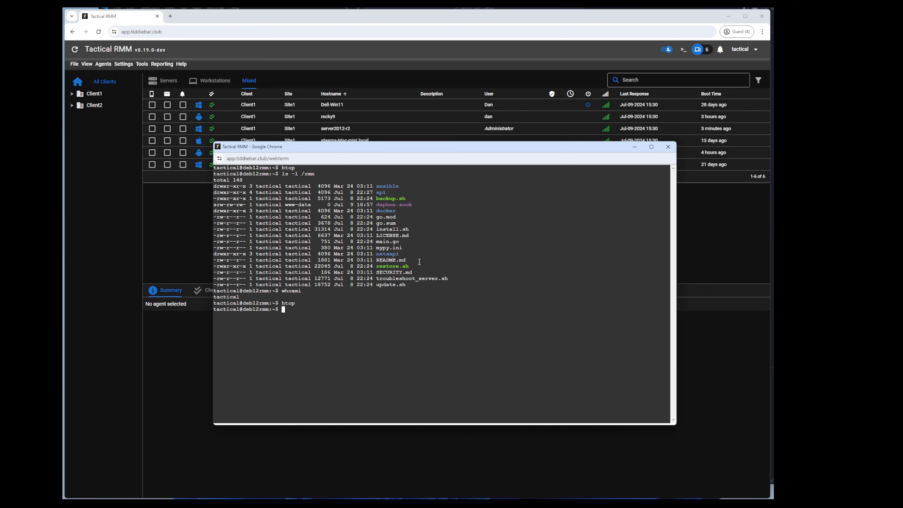
Step: Stop the daphne service with sudo systemctl stop daphne and close the terminal window
mouse_move(411, 149)
mouse_down()
mouse_move(396, 156)
mouse_move(406, 153)
mouse_up()
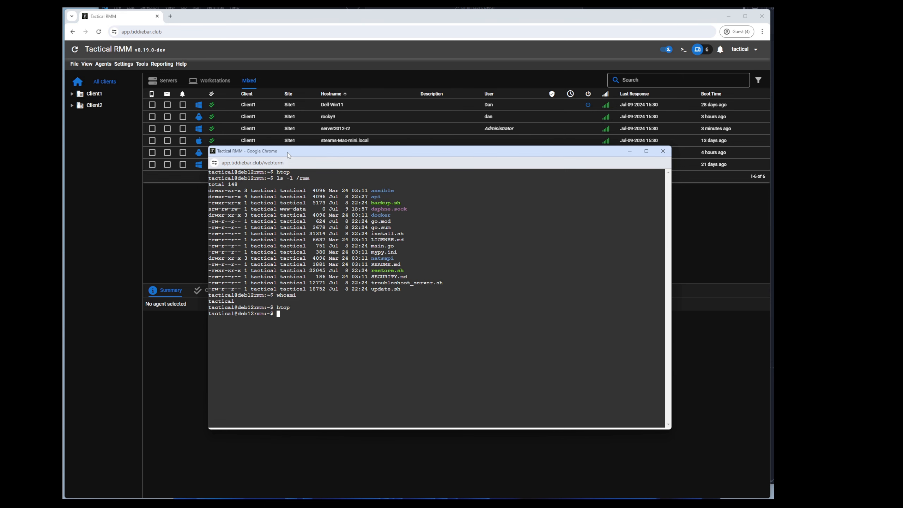
drag(288, 156, 293, 162)
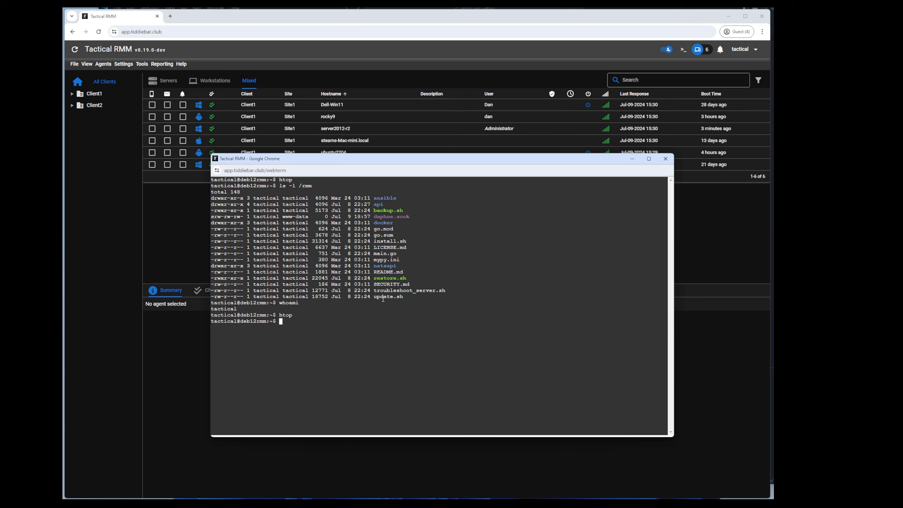
text(sudo systemctl stop daphne)
key(Return)
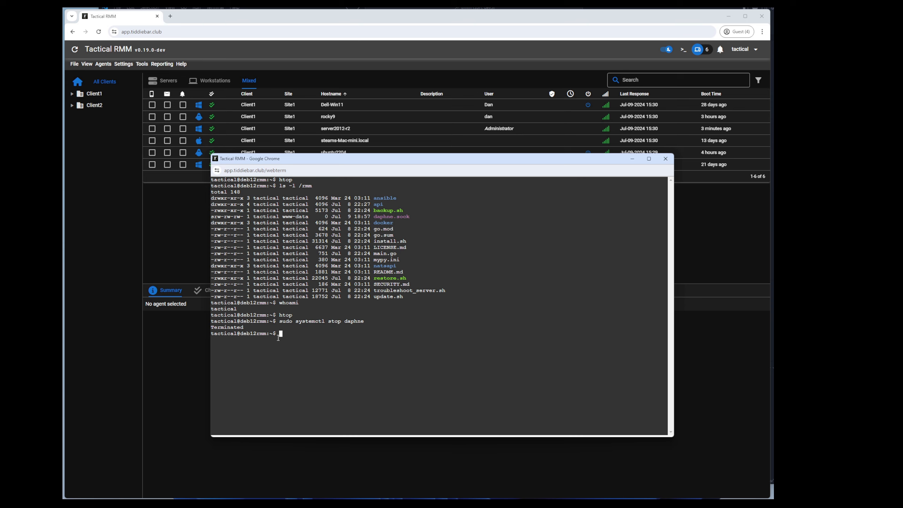
click(665, 158)
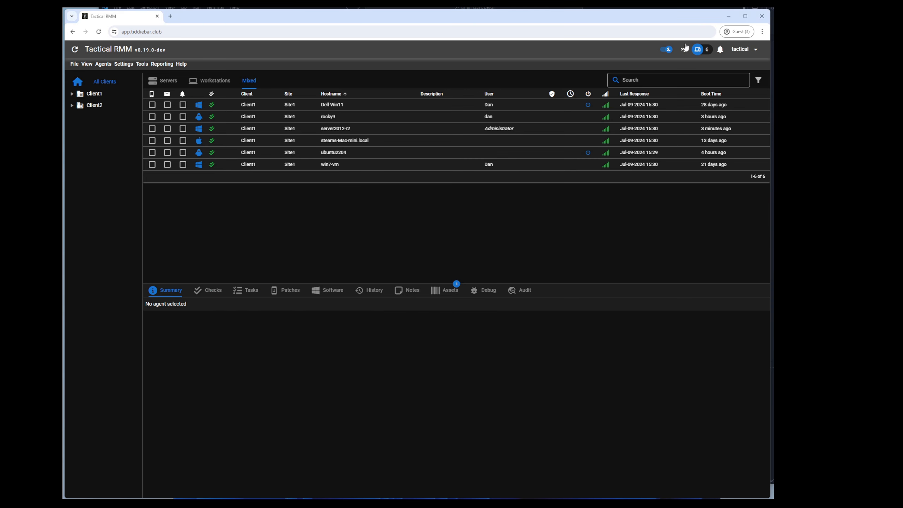
Step: Reopen and recentre the server web terminal, then bring the dashboard forward with its Settings menu
click(683, 49)
drag(323, 15, 532, 158)
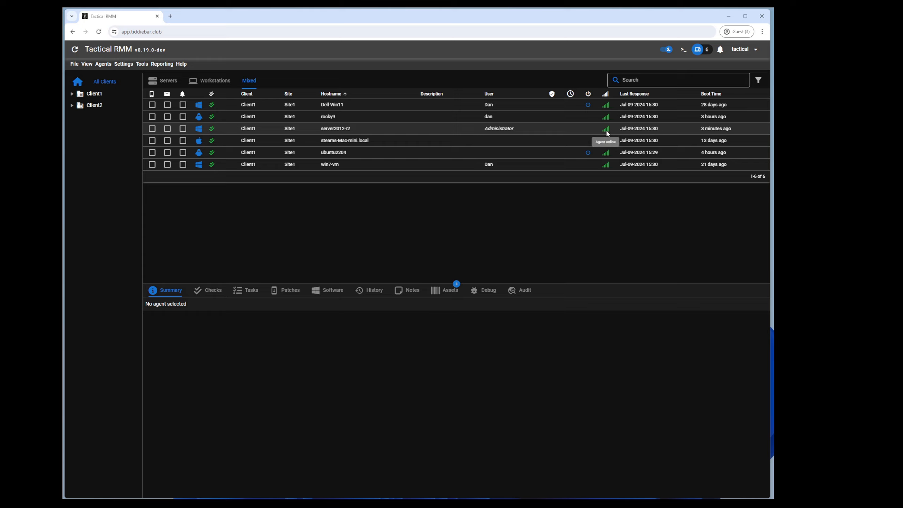
click(683, 49)
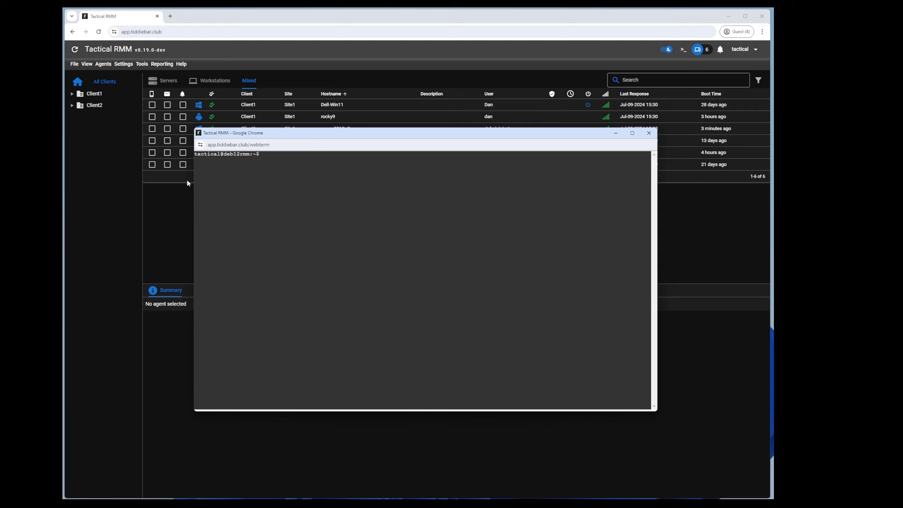
click(123, 65)
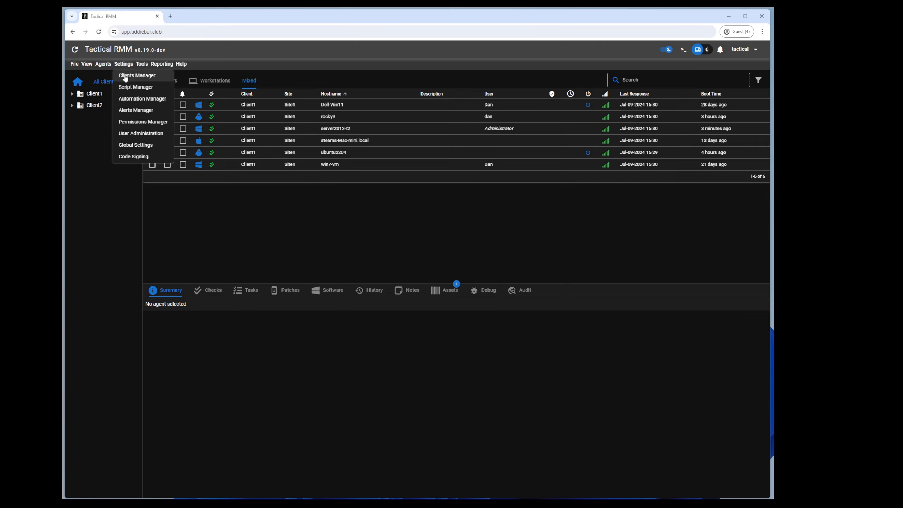
click(133, 122)
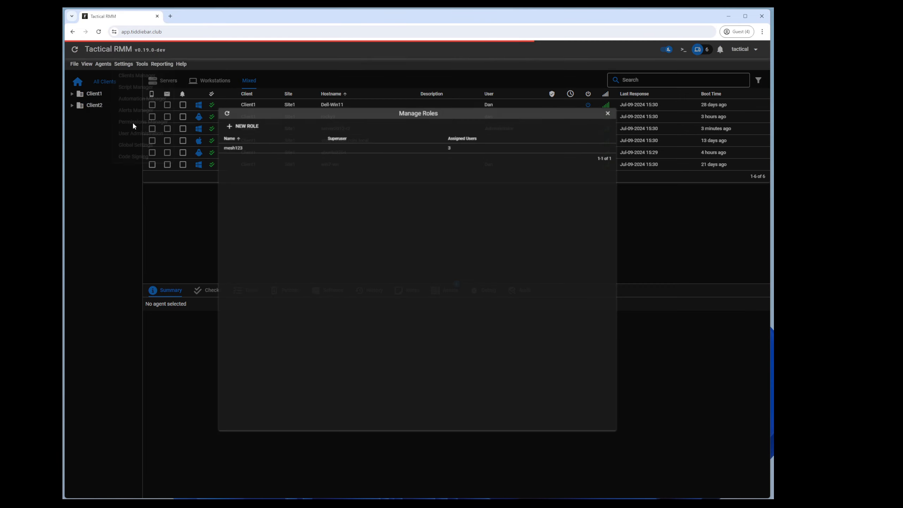
right_click(227, 144)
click(237, 147)
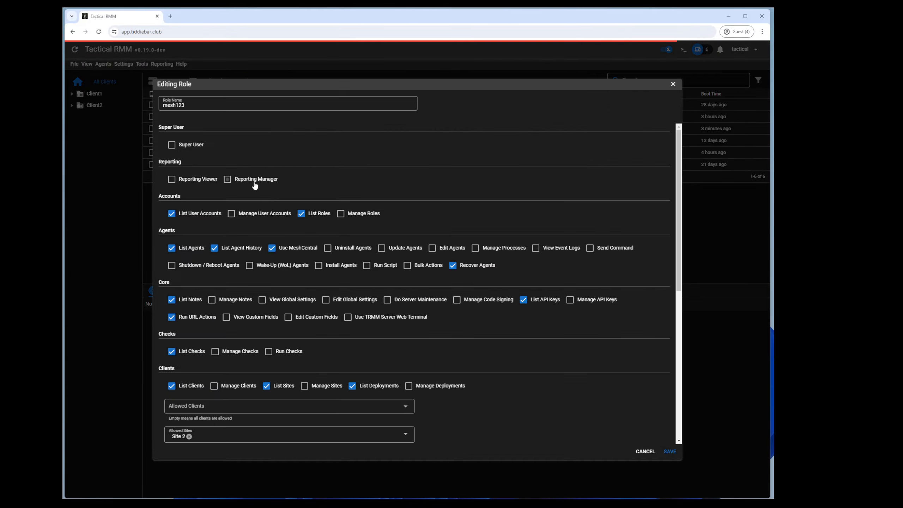
scroll(312, 253, down, 3)
scroll(428, 261, up, 3)
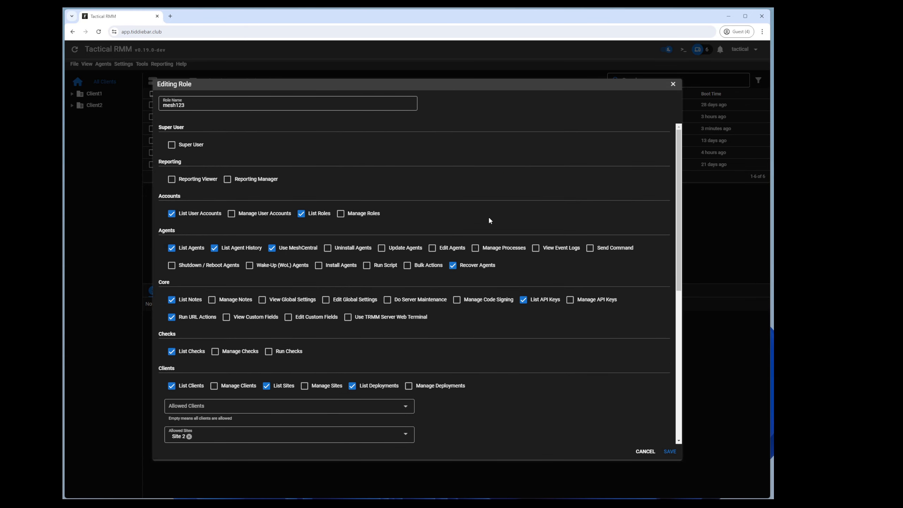
scroll(427, 301, down, 3)
scroll(456, 271, up, 3)
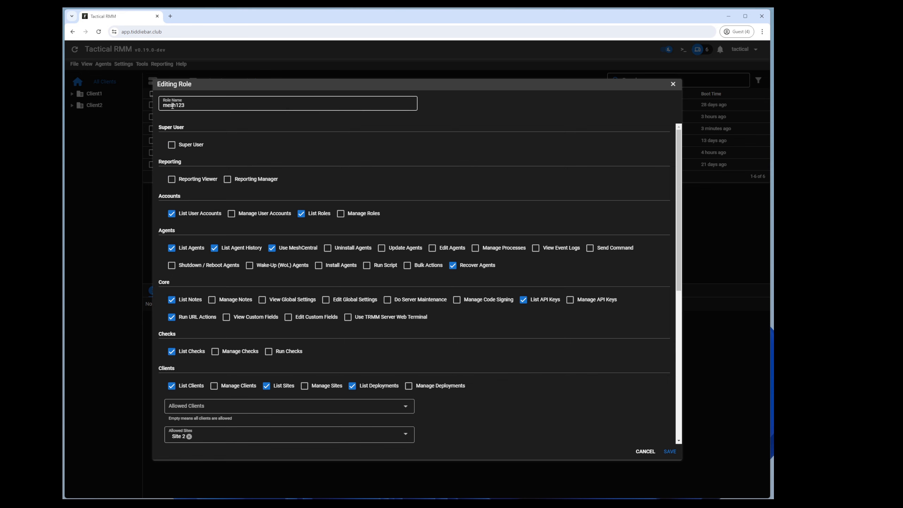
scroll(214, 182, down, 1)
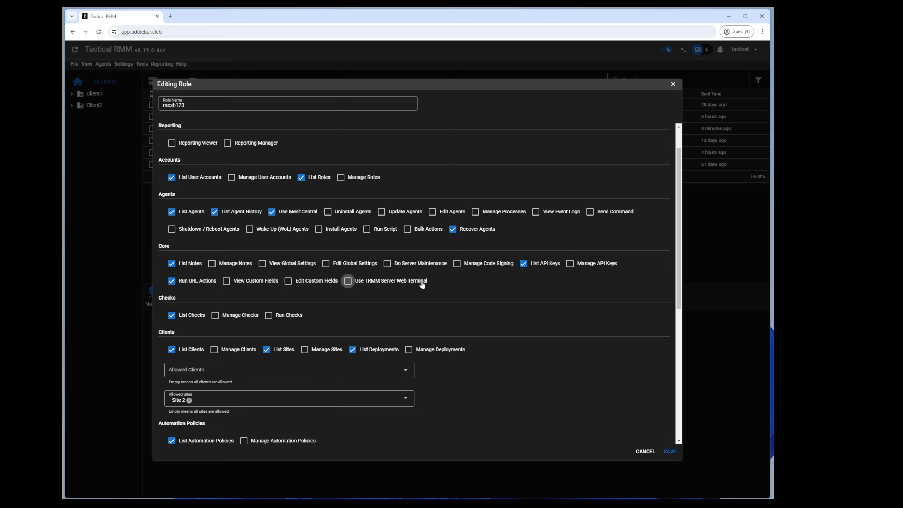
scroll(418, 288, up, 1)
scroll(417, 288, down, 1)
click(673, 84)
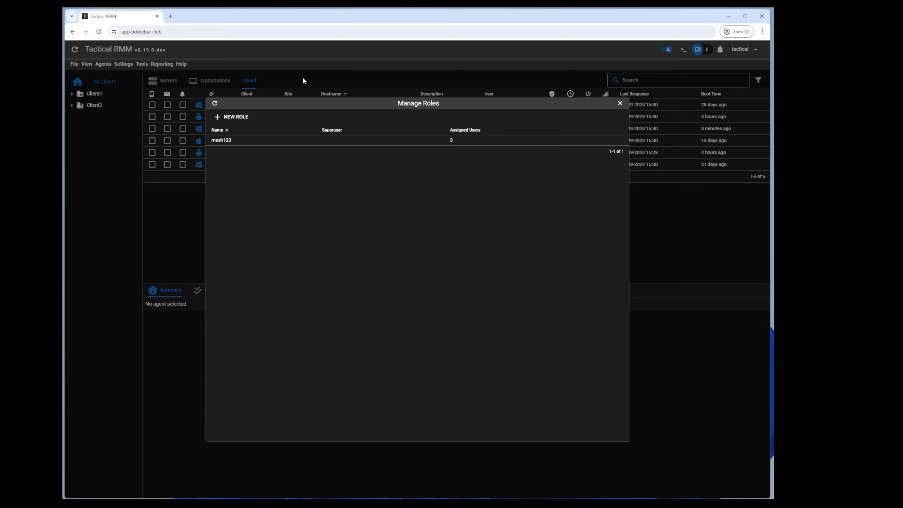
click(187, 119)
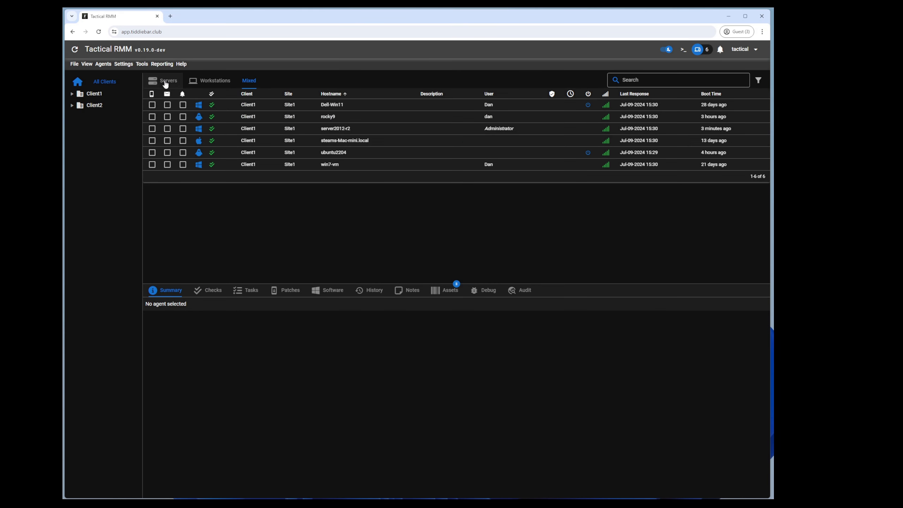
Step: Turn off Enable web terminal in Global Settings, save, and confirm the terminal no longer opens
click(131, 68)
click(139, 144)
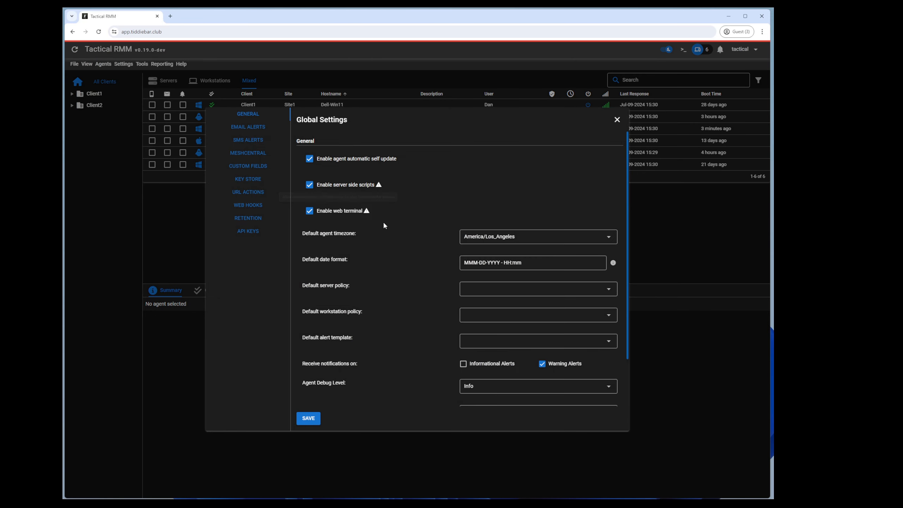
click(335, 213)
click(309, 419)
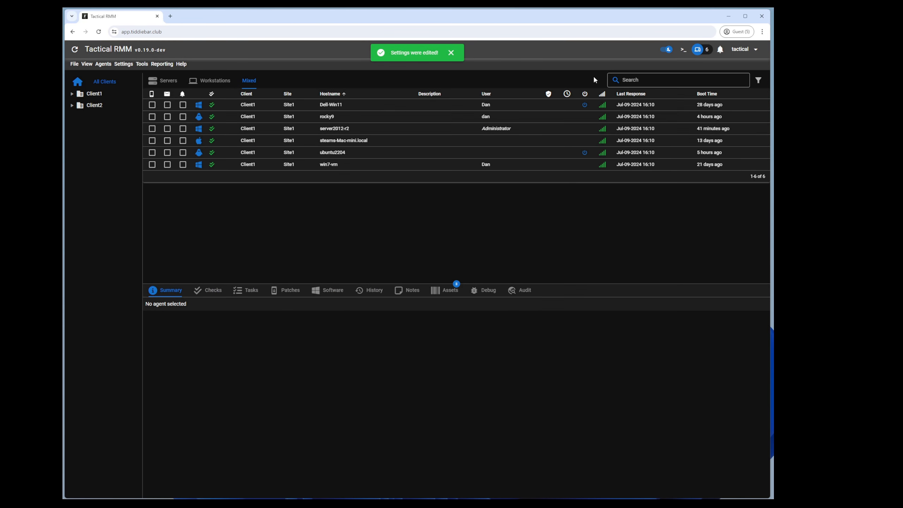
click(682, 50)
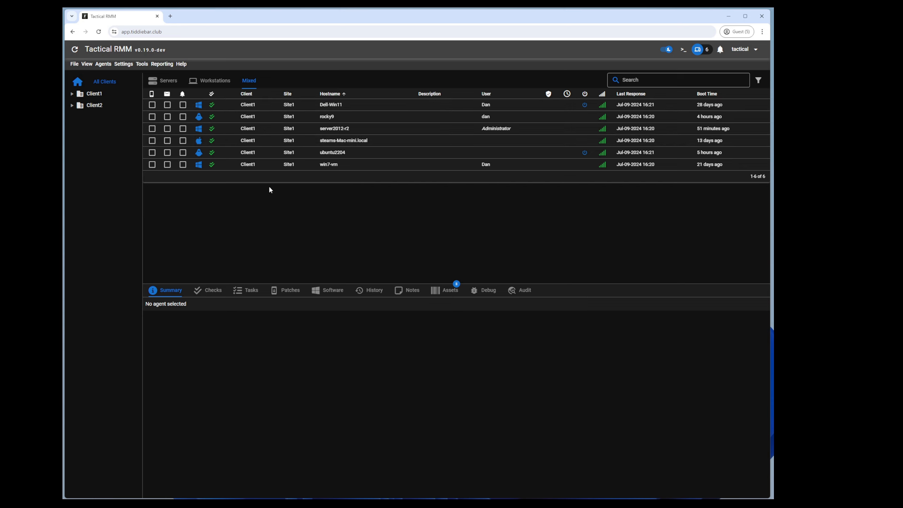
Step: Turn Enable web terminal back on, save, and open a server web terminal session
click(124, 64)
click(143, 151)
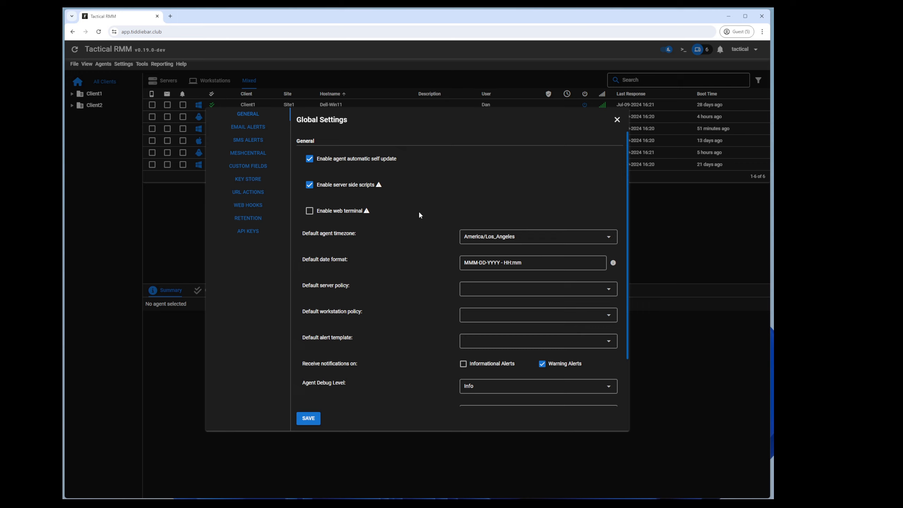
click(328, 213)
click(308, 418)
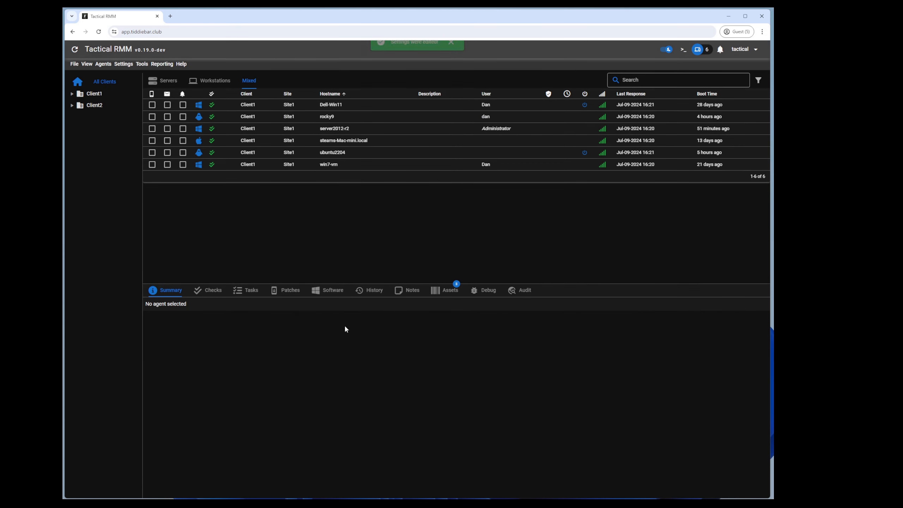
click(682, 49)
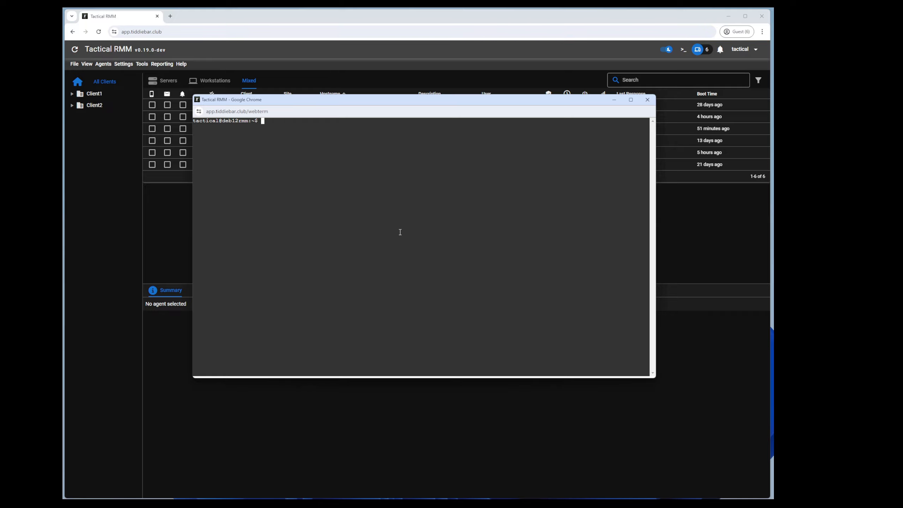
Step: Add TRMM_DISABLE_WEB_TERMINAL = True to /rmm/api/tacticalrmm/tacticalrmm/local_settings.py in vim and save it
text(vim /rmm/api/tacticalrmm/tacticalrmm/local_settings.py)
key(Return)
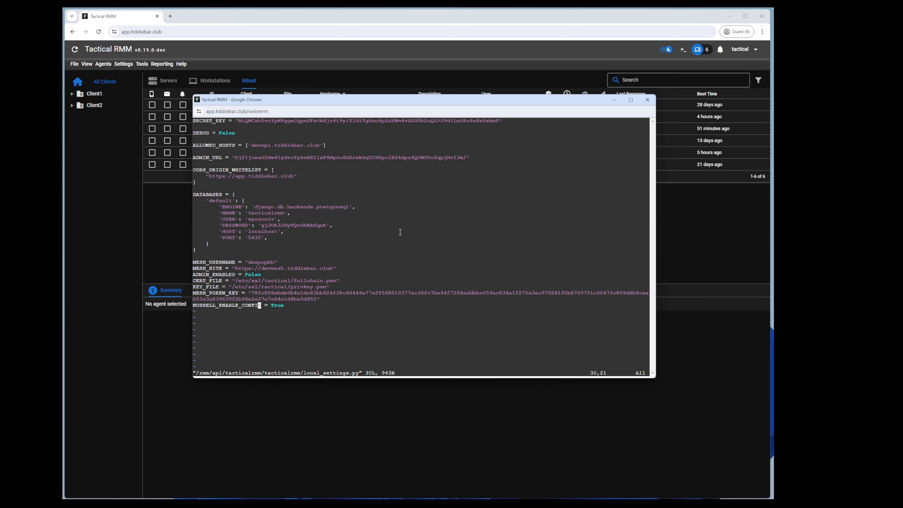
key(o)
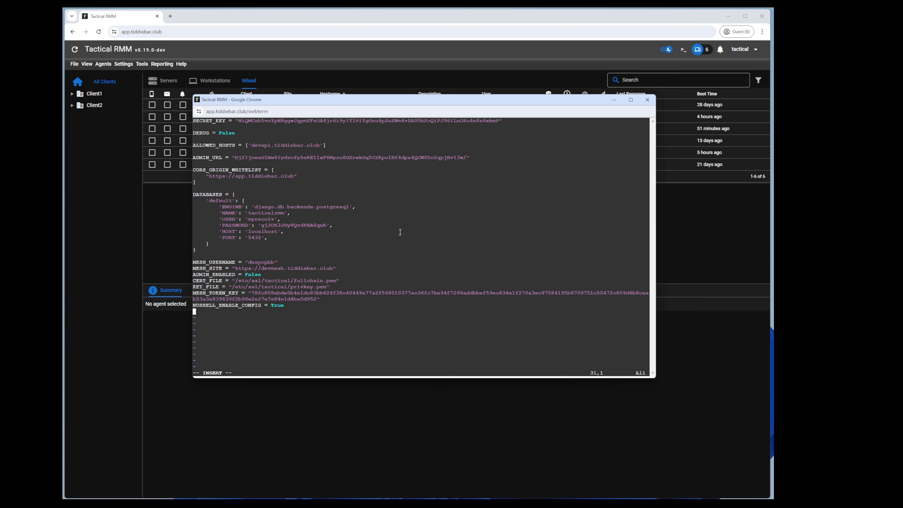
text(TRMM_DISABLE_WEB_TERMINAL = T)
key(BackSpace)
text(True)
key(Escape)
text(:wq)
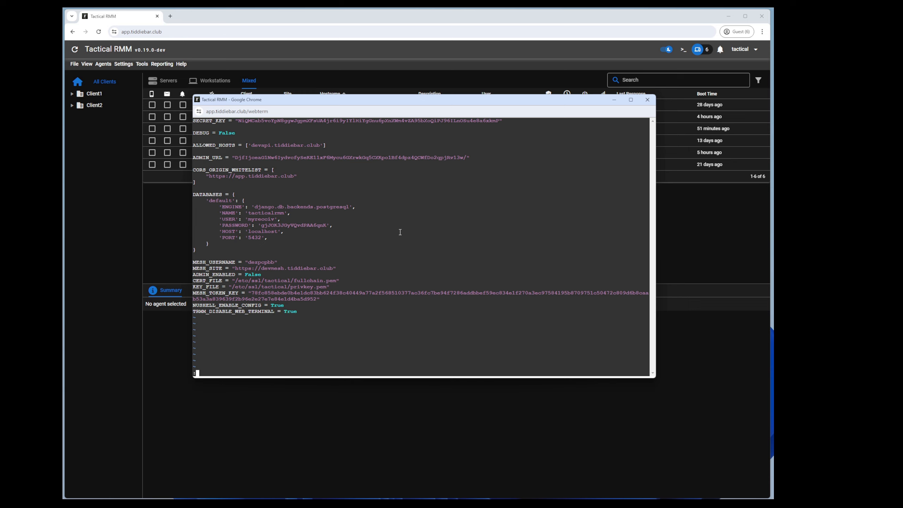
key(Return)
Step: Restart the rmm and daphne services with sudo systemctl and close the terminal
text(suo)
key(BackSpace)
text(do)
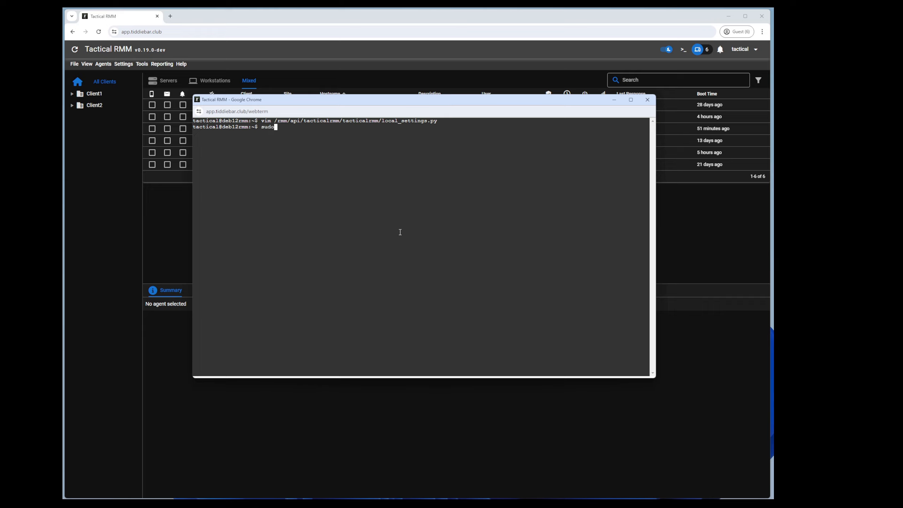
text( systemctl restart rmm daphne)
key(Return)
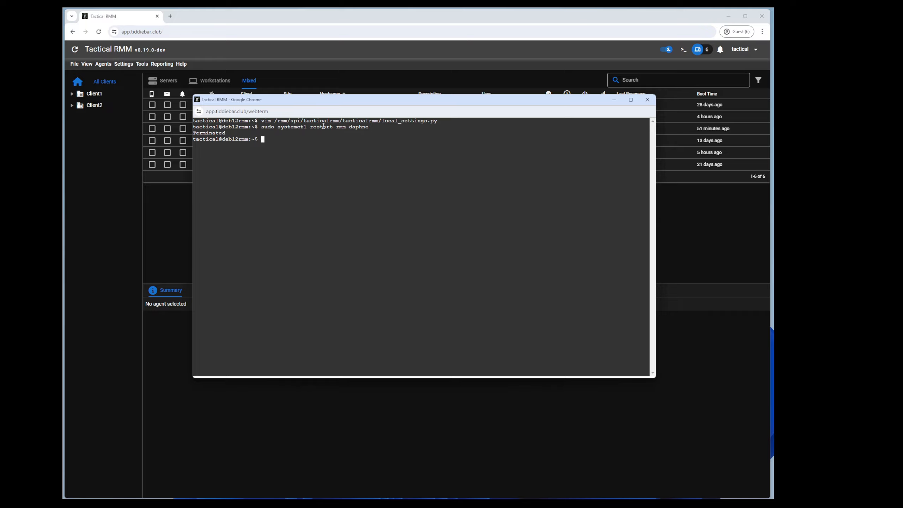
click(647, 99)
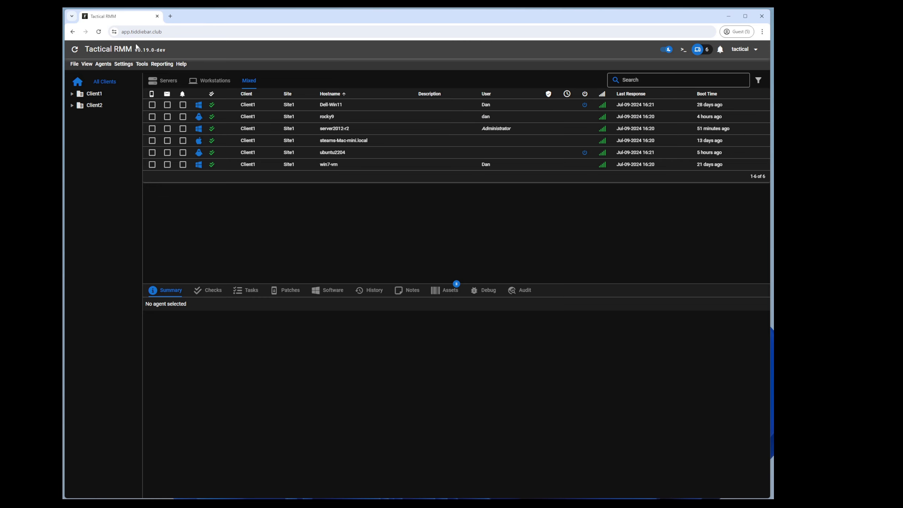
Step: Reload the dashboard, confirm the web terminal now returns the 412 error, and check Global Settings
click(99, 31)
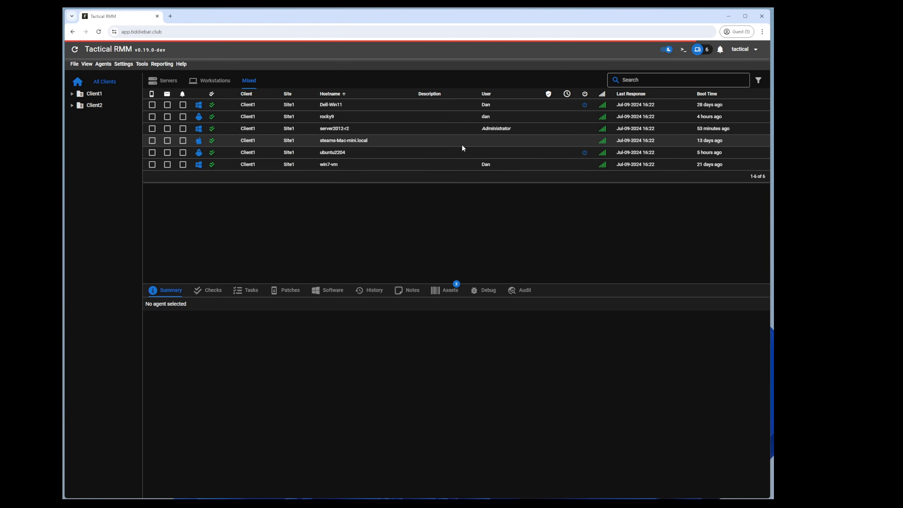
click(682, 50)
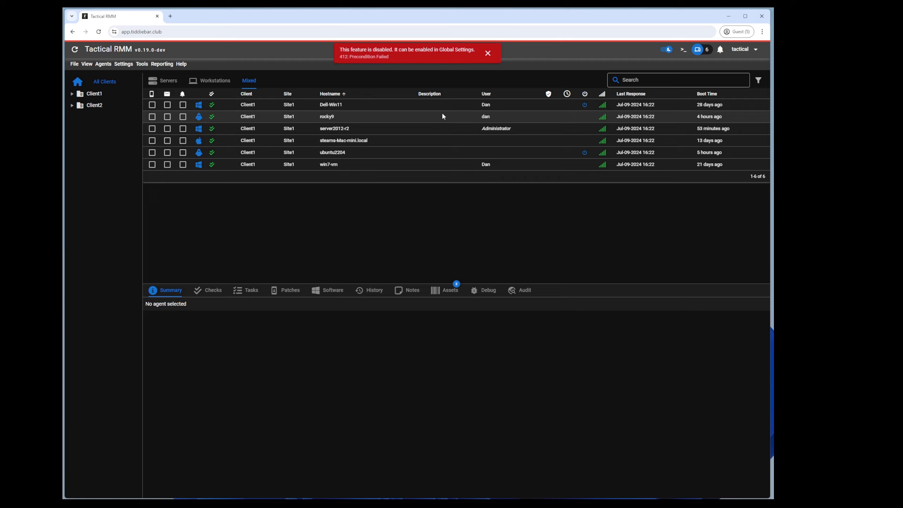
click(123, 64)
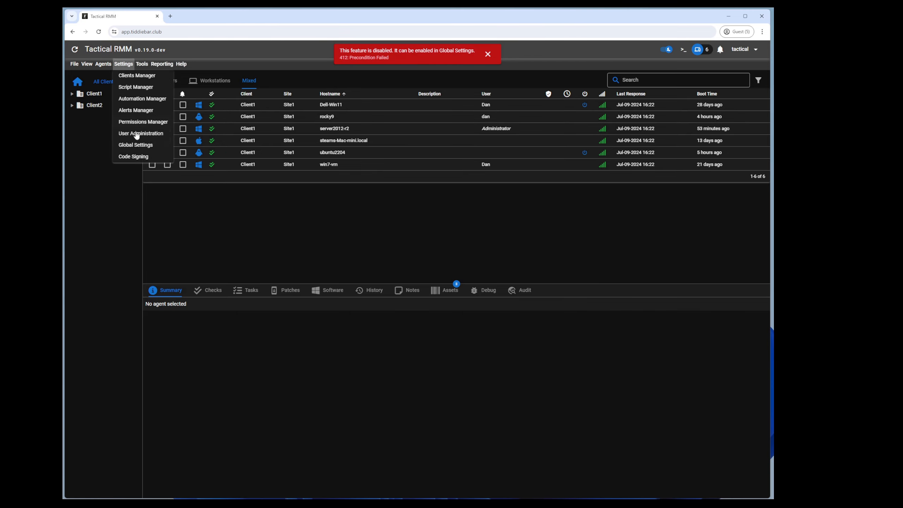
click(136, 142)
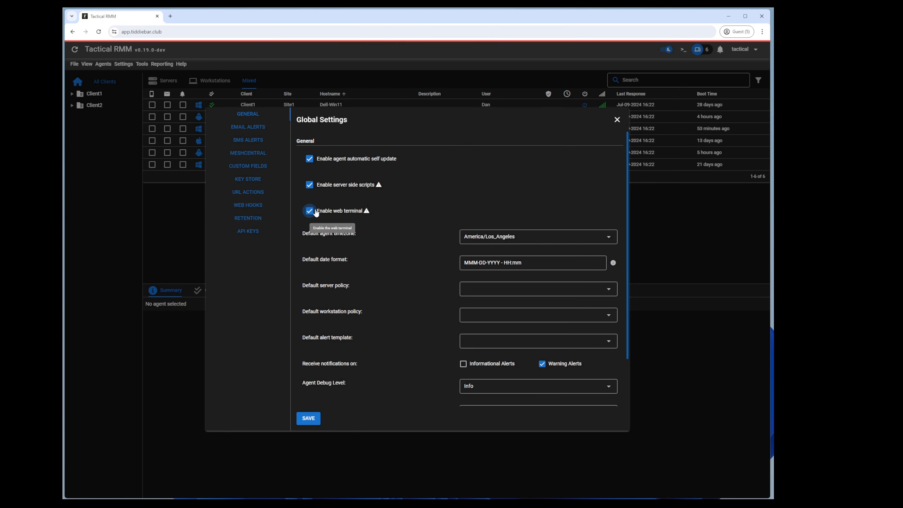
click(204, 263)
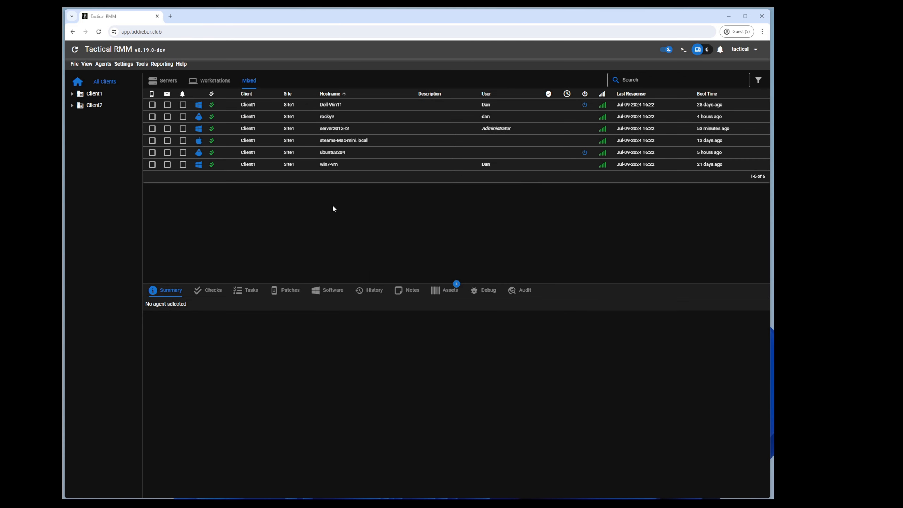
Step: Reopen and close Global Settings, then switch to GitHub issue #1316
click(123, 64)
click(137, 143)
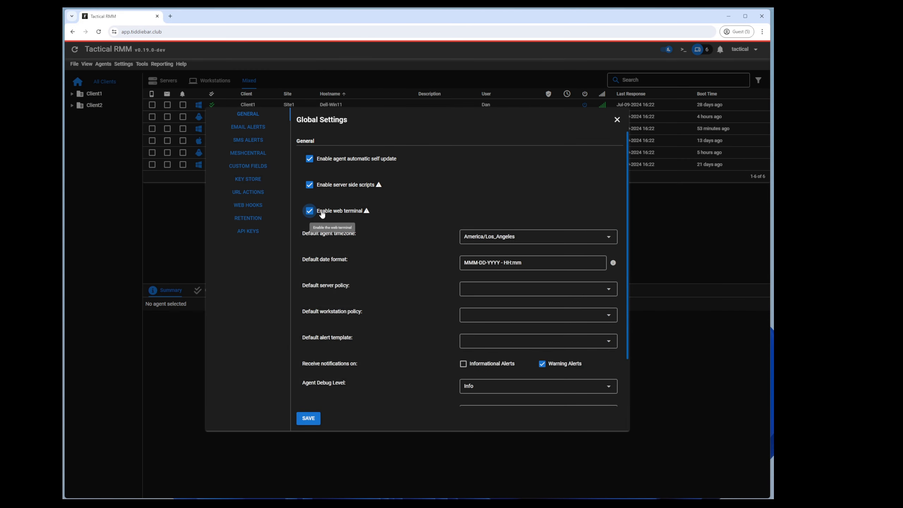
click(185, 229)
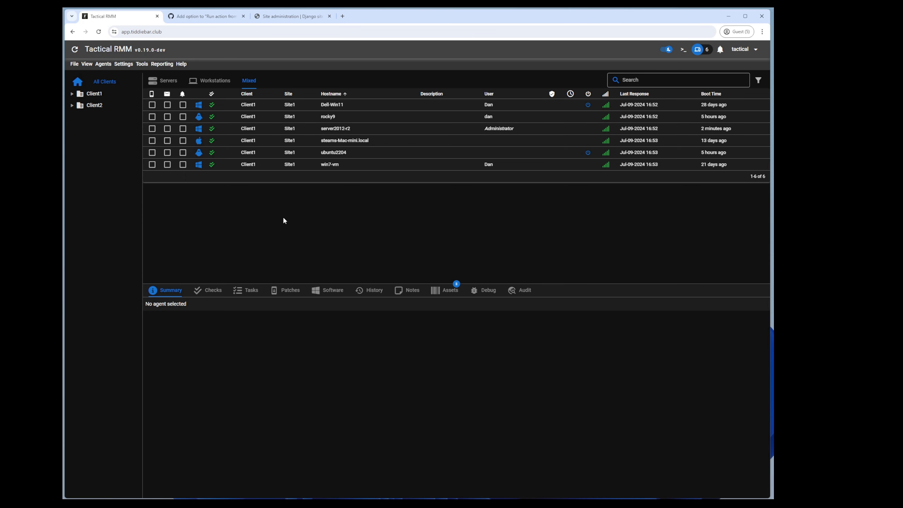
click(200, 17)
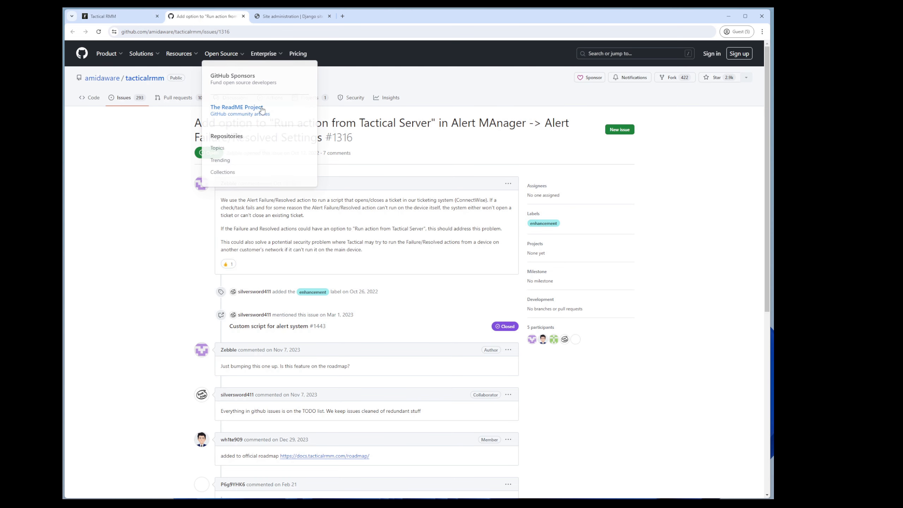
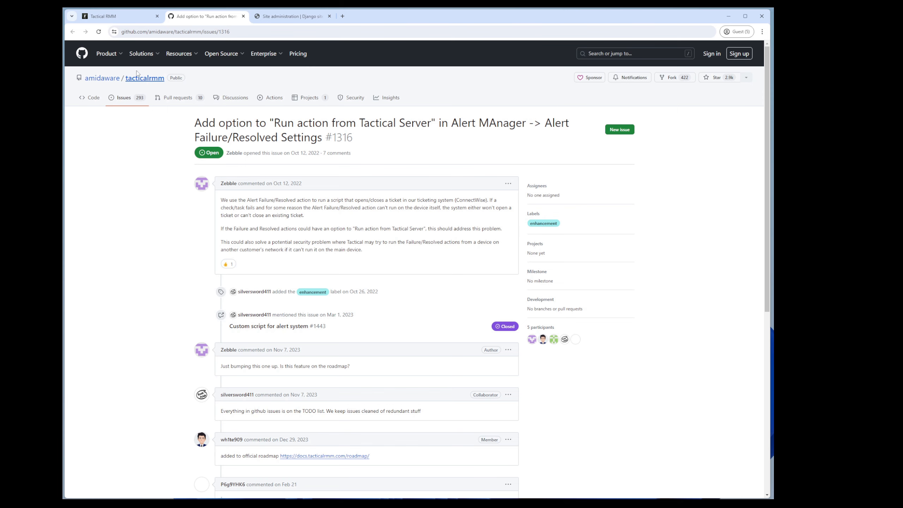
Step: Back in Tactical RMM, start a New Script from Settings > Script Manager
click(118, 17)
click(124, 64)
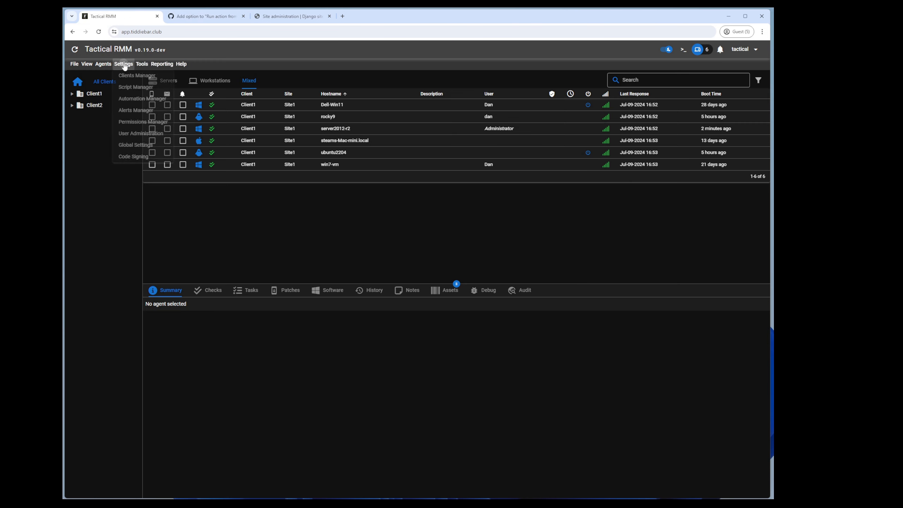
click(168, 89)
click(101, 79)
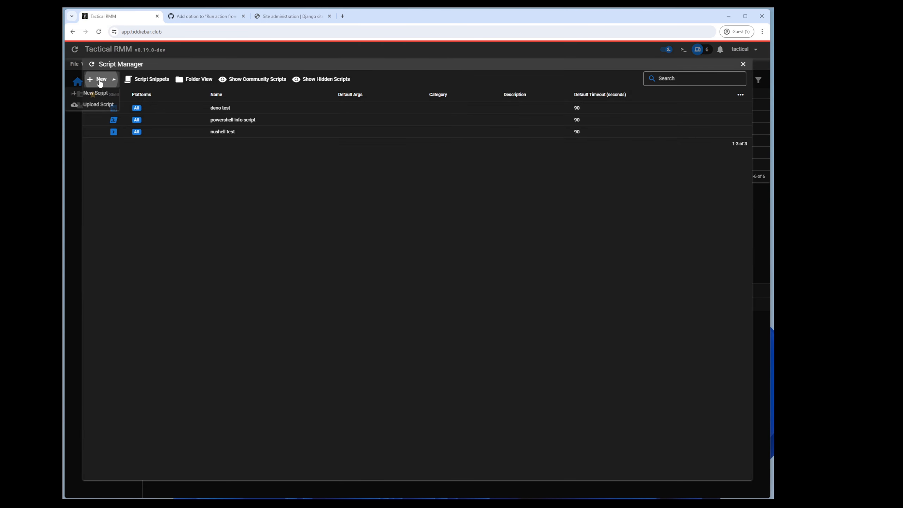
click(96, 96)
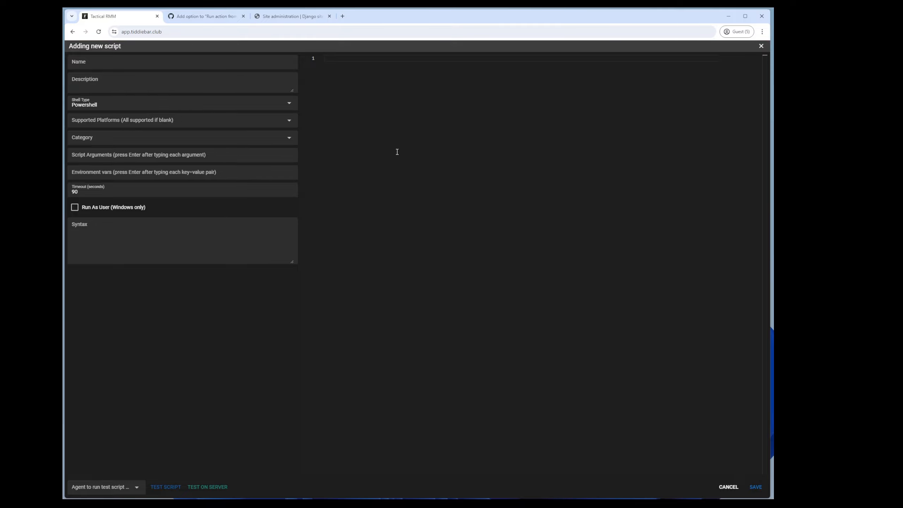
Step: Try an echo line without a shebang on the server and dismiss the shebang-required error
text(#!/bin/bash)
key(BackSpace)
key(BackSpace)
key(BackSpace)
key(BackSpace)
key(BackSpace)
key(BackSpace)
key(BackSpace)
key(BackSpace)
key(BackSpace)
key(BackSpace)
key(BackSpace)
text(echo "ehllo)
click(210, 486)
drag(302, 52, 280, 57)
click(573, 52)
Step: Rewrite the script as #!/bin/bash with echo "hello from bash" and run the server test
key(BackSpace)
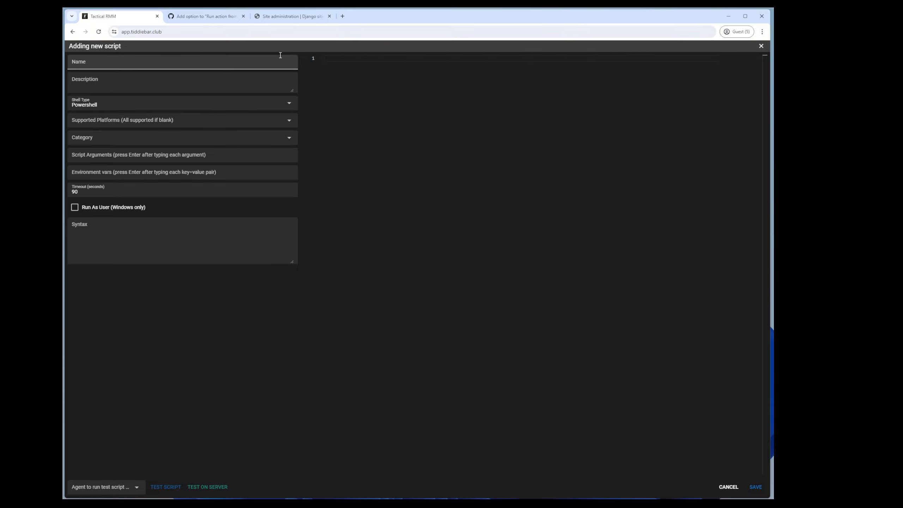
text(#!/bin/bash)
key(Return)
key(Return)
text(echo "hello from bash)
click(216, 486)
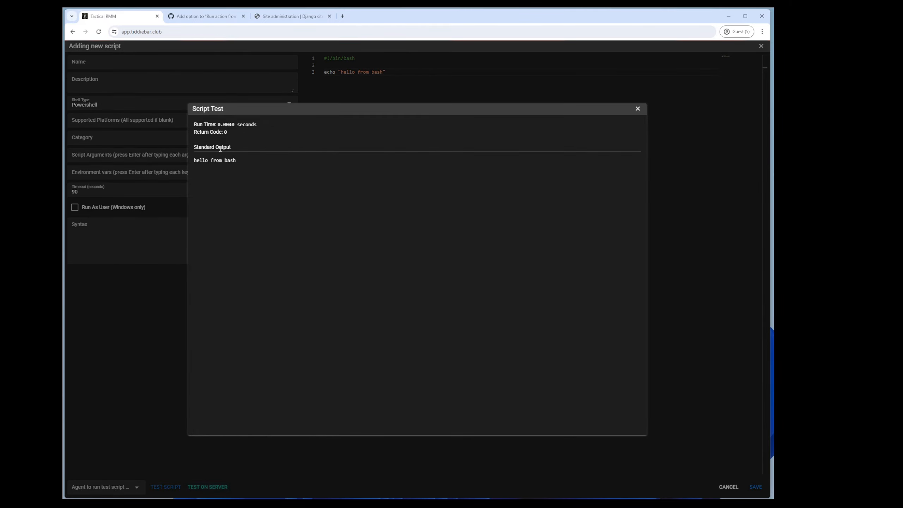
click(151, 182)
Step: Change the shebang to #!/usr/bin/env bash and retest until it prints "hello from bash"
drag(355, 59, 330, 59)
text(usr/b)
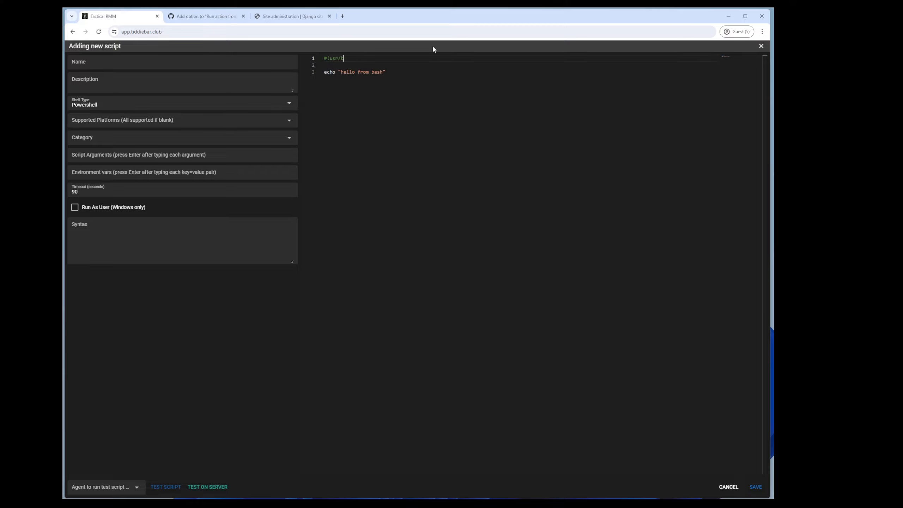
text(in/env bash)
click(217, 486)
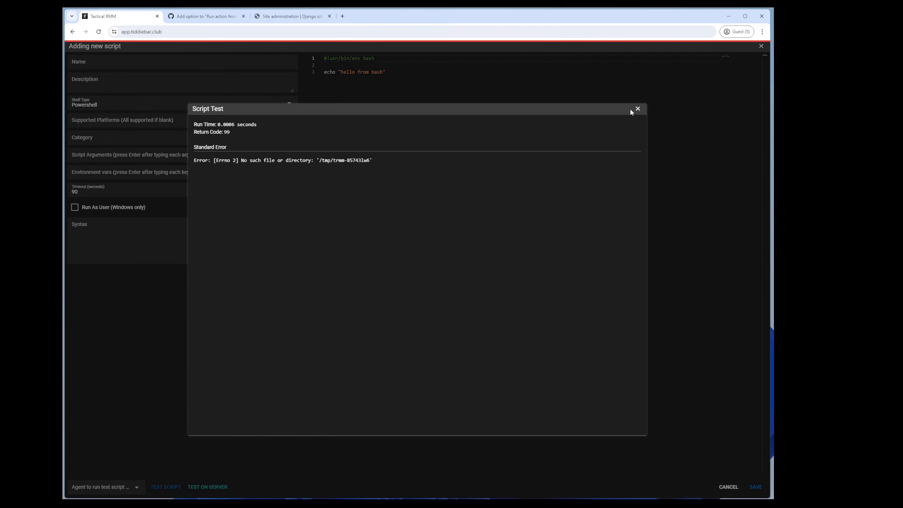
click(358, 70)
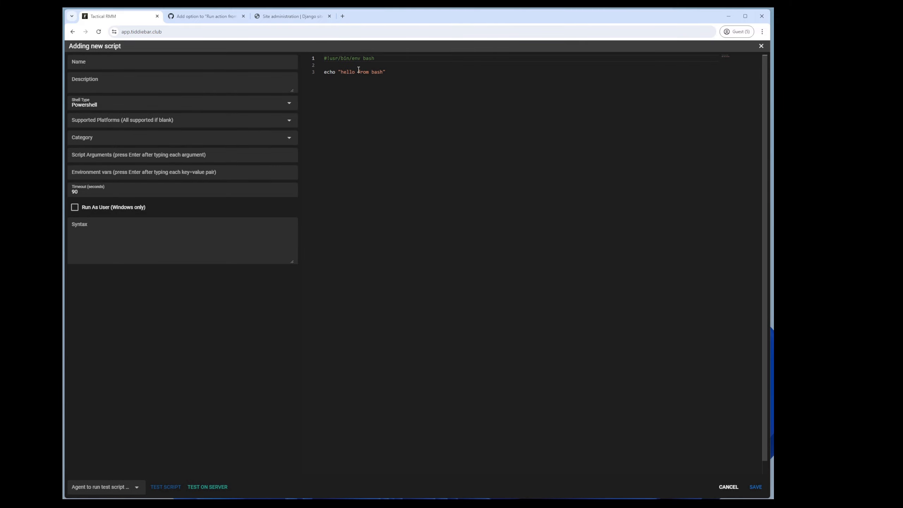
double_click(332, 58)
text(/usr)
click(224, 486)
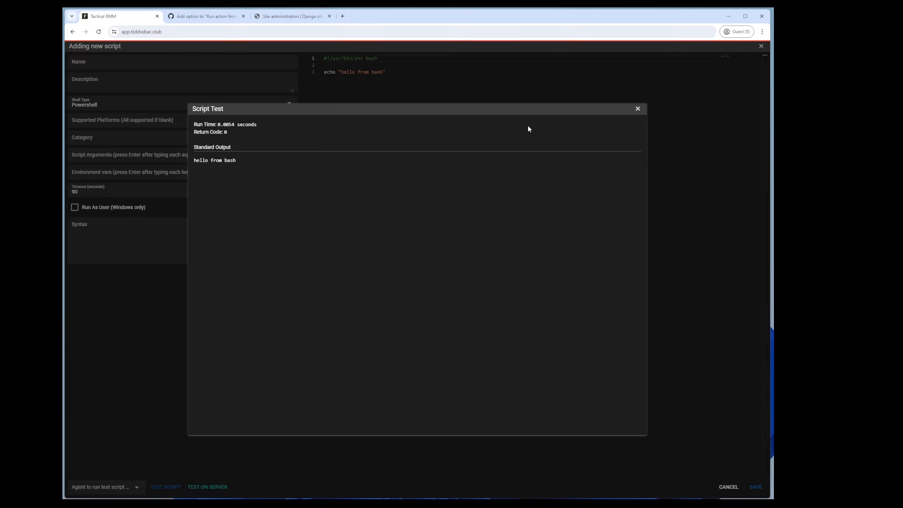
click(637, 108)
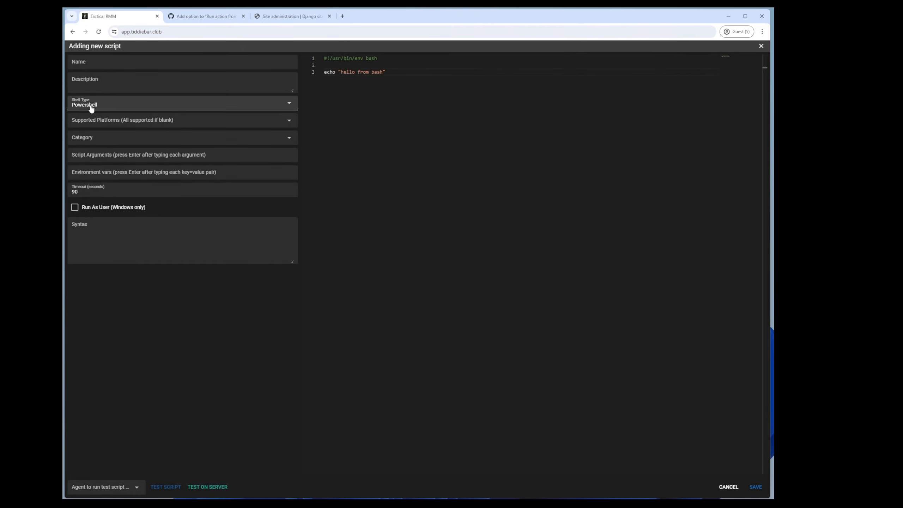
Step: Set the shell type to Shell and change line 1 to #!/usr/bin/python3
click(121, 106)
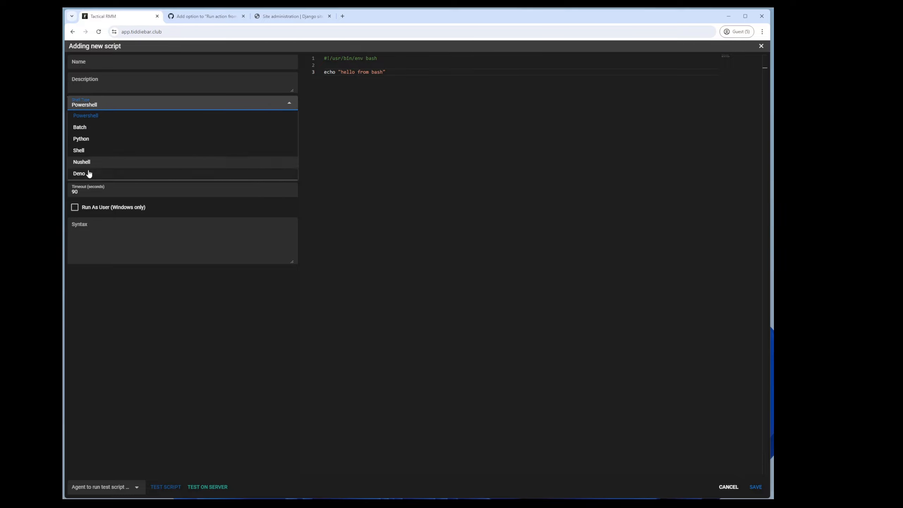
click(86, 150)
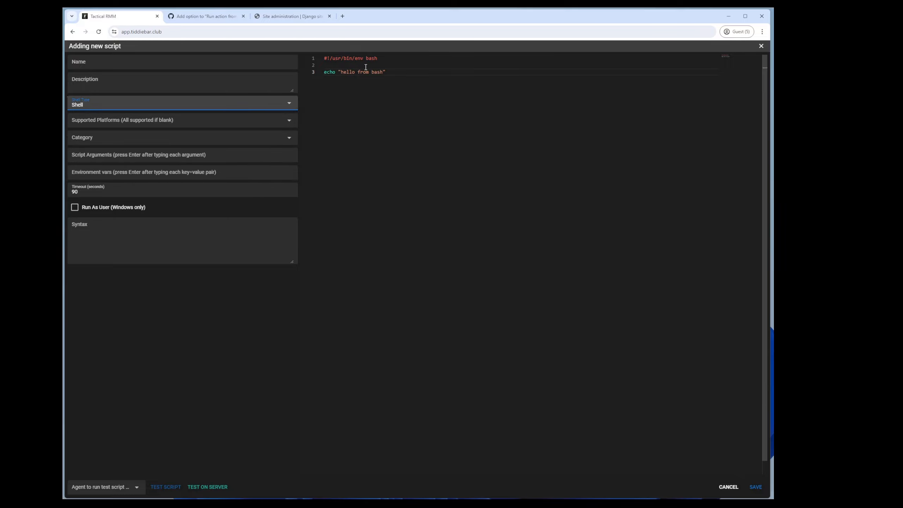
click(404, 72)
drag(393, 58, 333, 59)
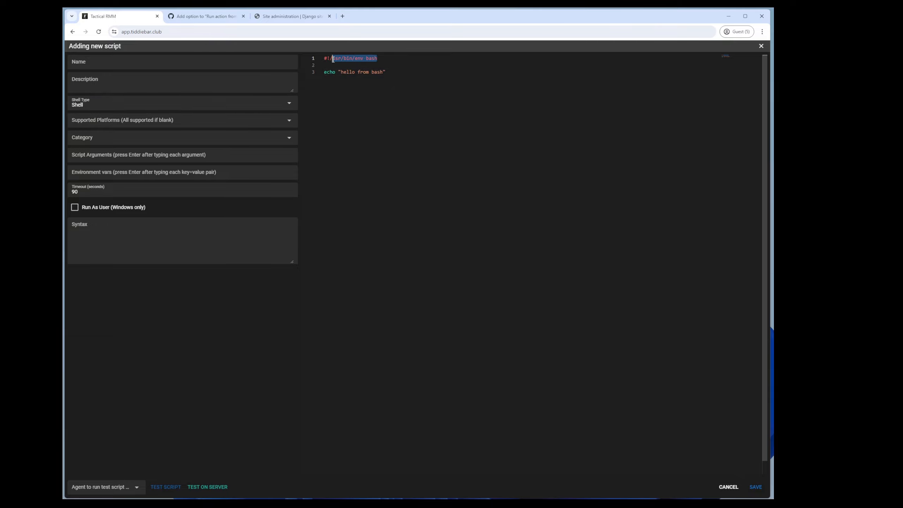
text(usr/bin/py)
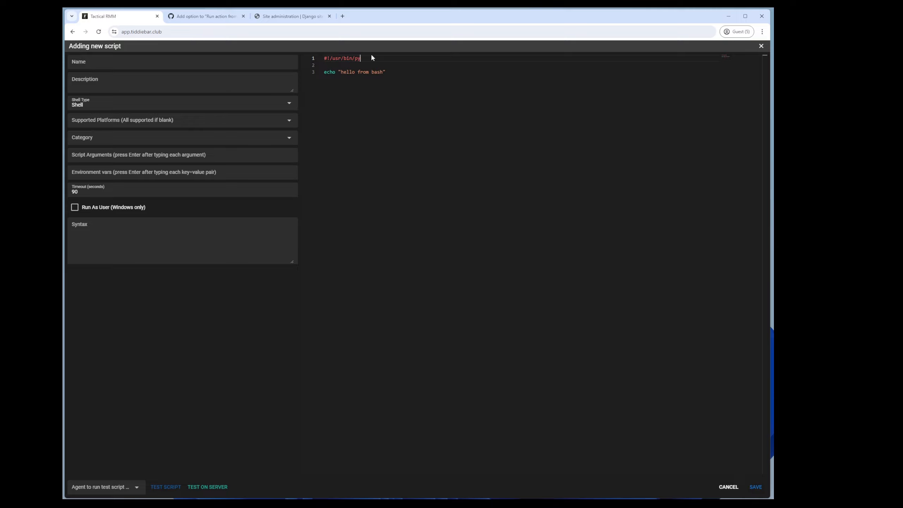
text(thon23)
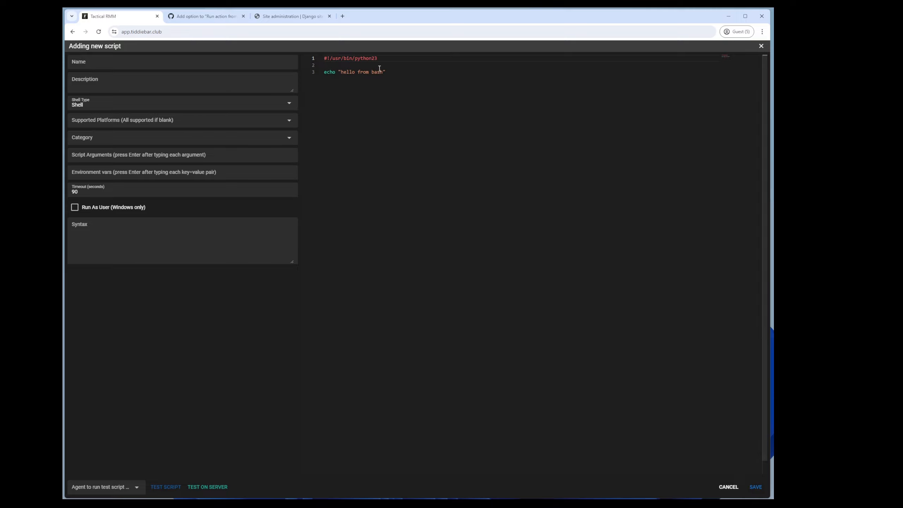
drag(391, 57, 309, 60)
text(#!)
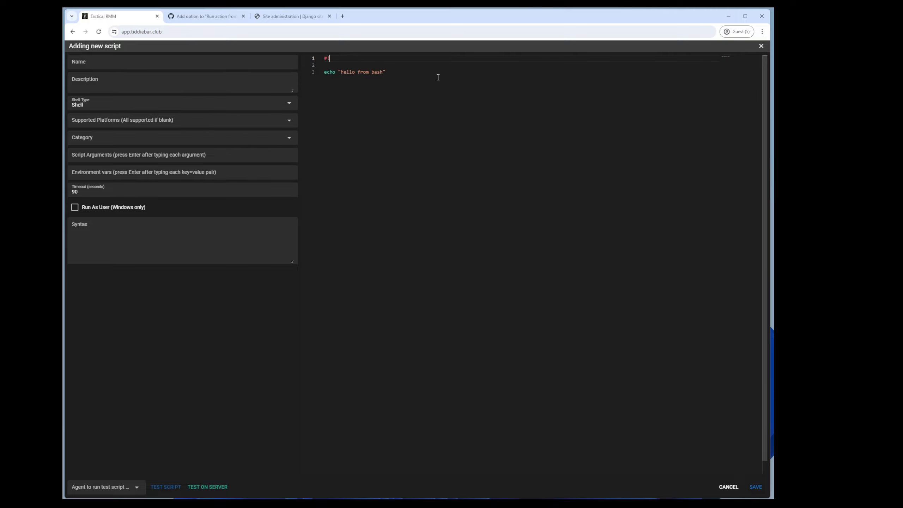
text(/usr/bin/python3)
Step: Replace the echo with import sys and print(sys.version), then test it on the server
drag(386, 73, 324, 72)
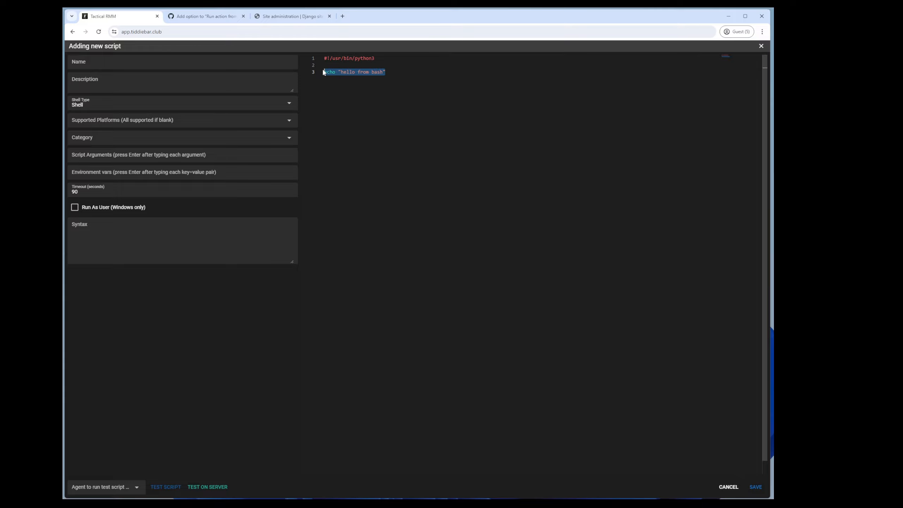
key(BackSpace)
text(import sys)
key(Return)
key(Return)
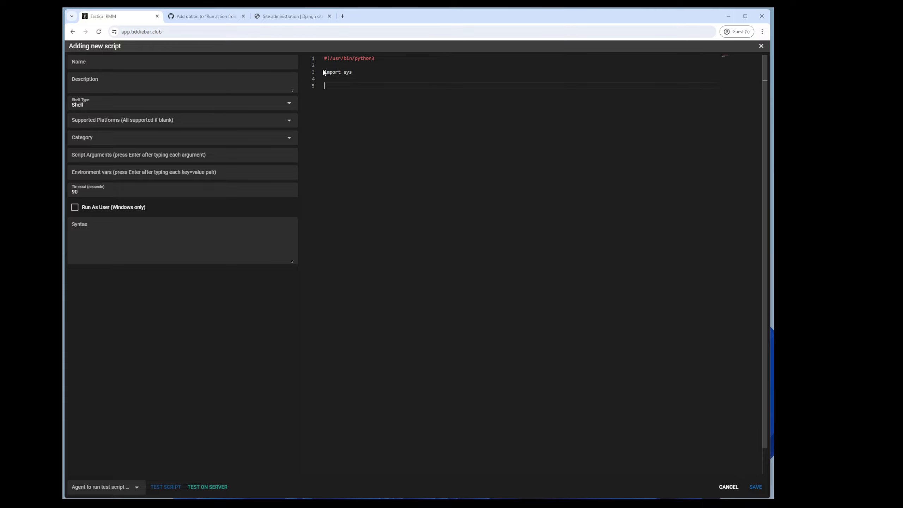
text(print(sys.version)
click(208, 482)
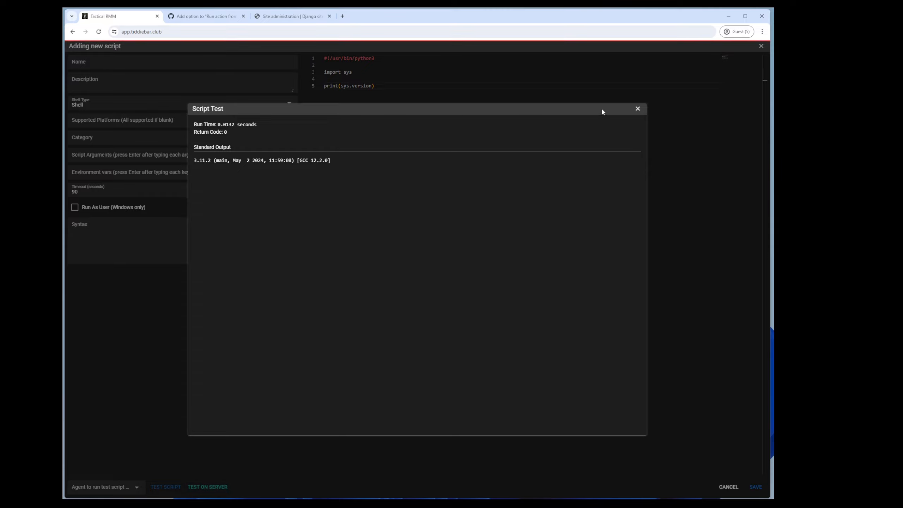
click(637, 109)
click(124, 106)
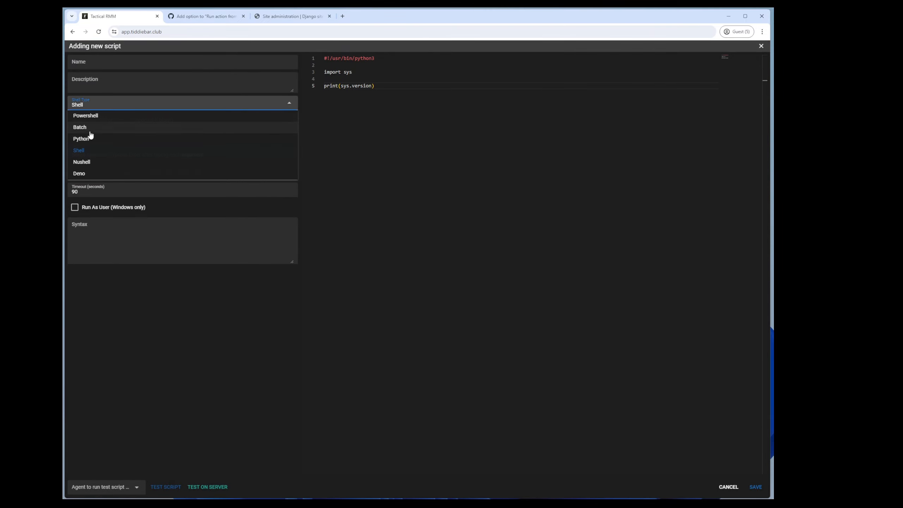
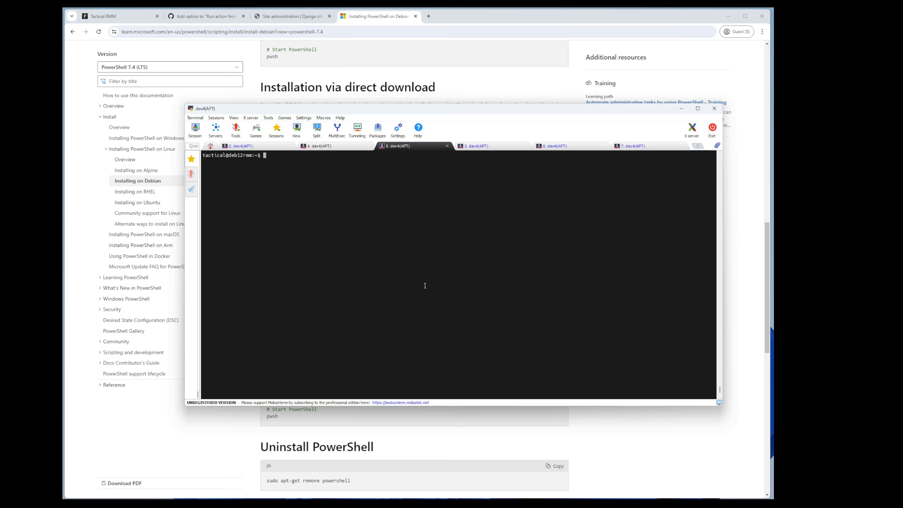
Step: Create ps.sh in vim with a #!/bin/bash shebang and the pasted PowerShell install commands
text(vim ps.sh)
key(Return)
key(u)
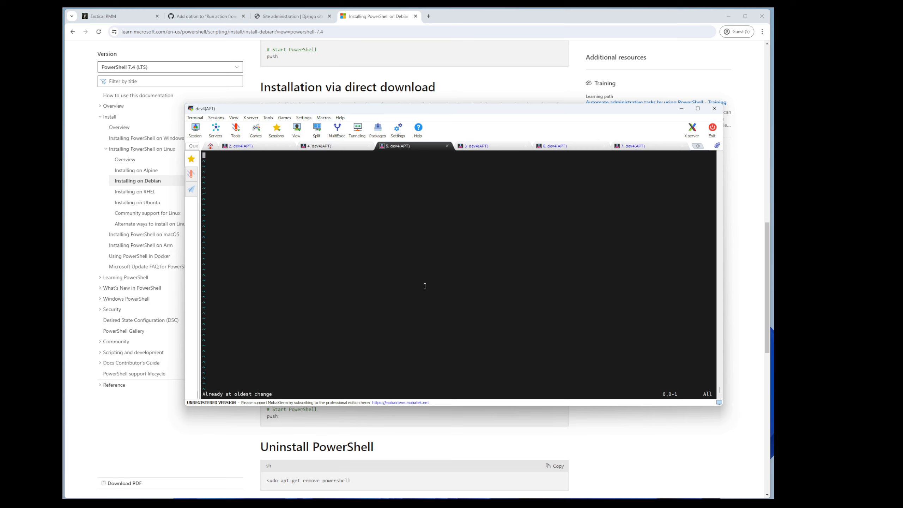
text(i#!/bin/bash)
key(Return)
text(#)
key(Return)
right_click(424, 285)
click(441, 314)
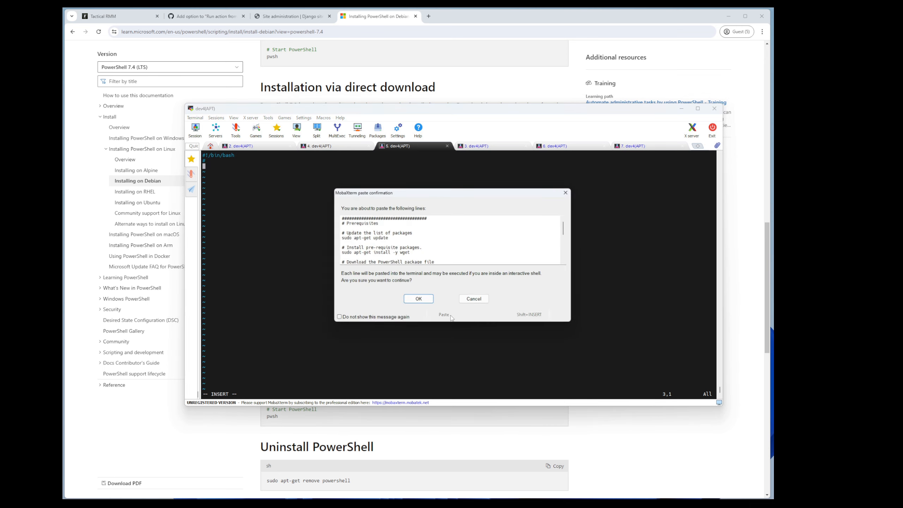
click(432, 304)
key(Escape)
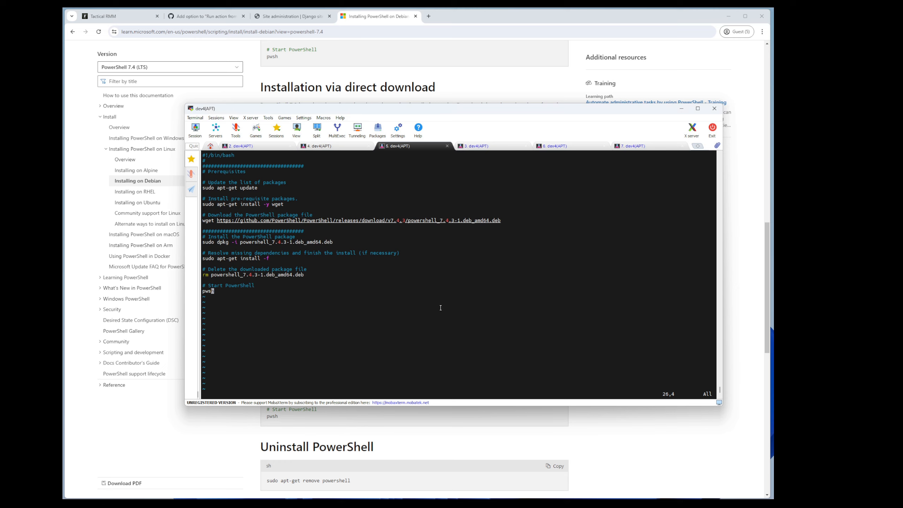
text(:wq)
key(Return)
Step: Make ps.sh executable, run it to install PowerShell, then exit pwsh
text(chmod )
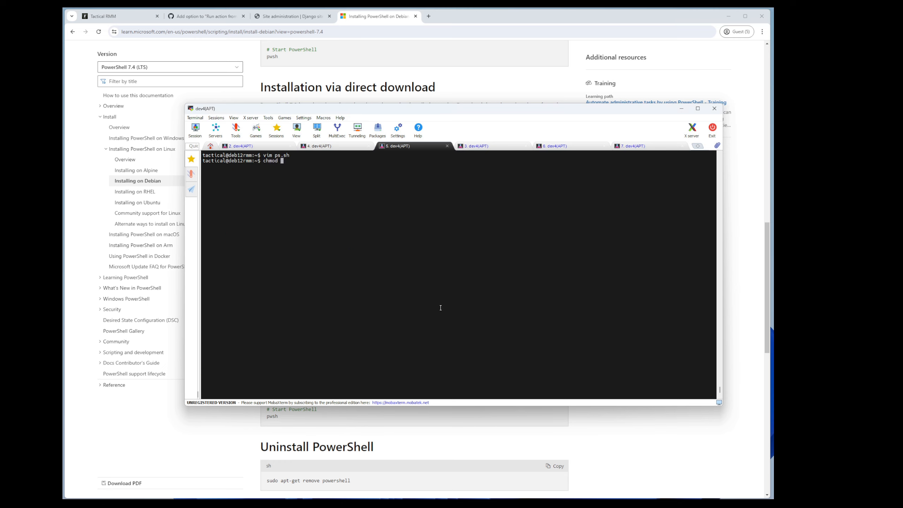
text(+x p[s.sh)
key(Return)
text(./ps.sh)
key(Return)
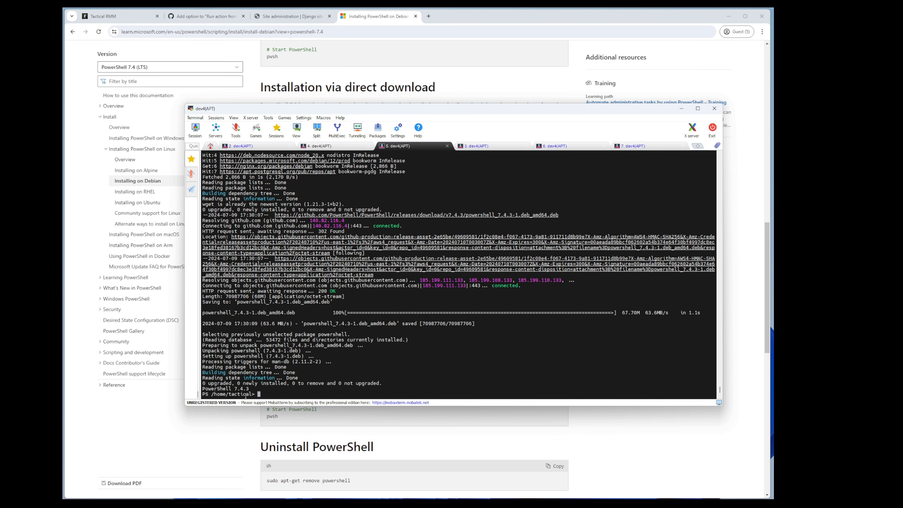
text(xit)
key(Return)
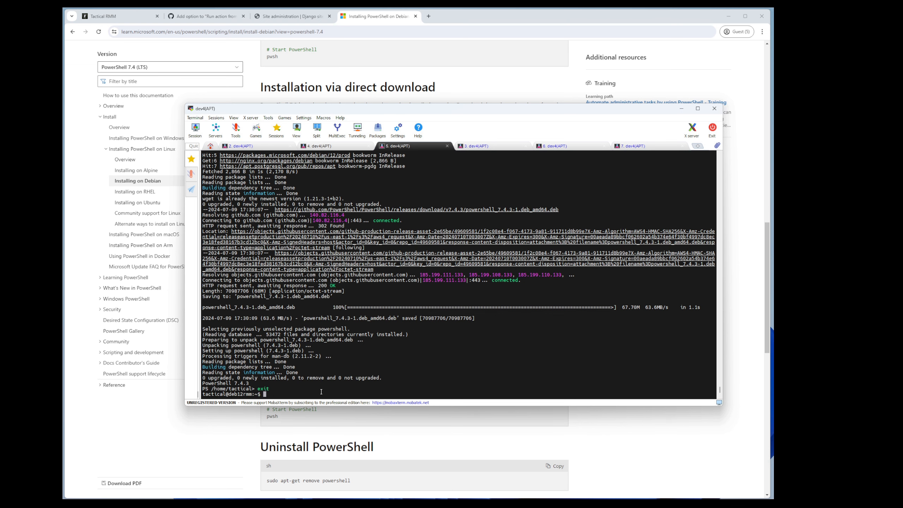
Step: Find the pwsh location with which pwsh and copy the /usr/bin/pwsh path
text(which pwsh)
key(Return)
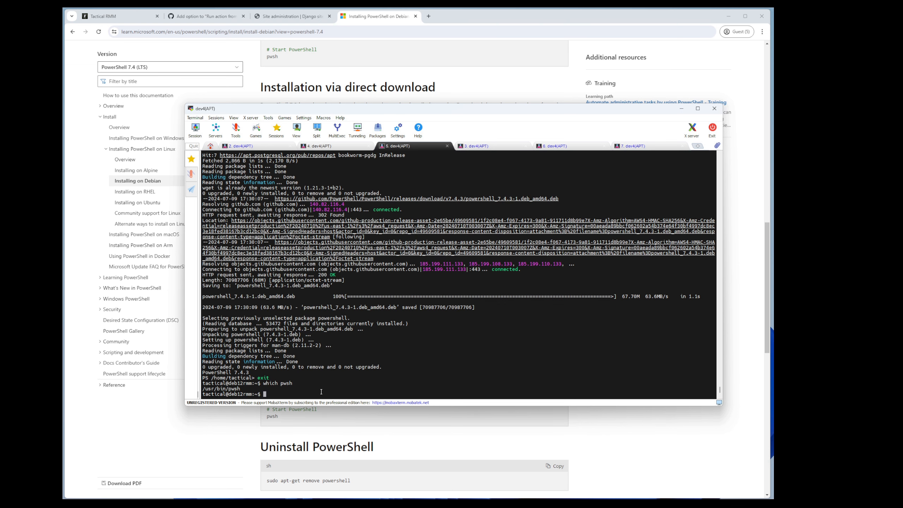
double_click(221, 390)
right_click(221, 391)
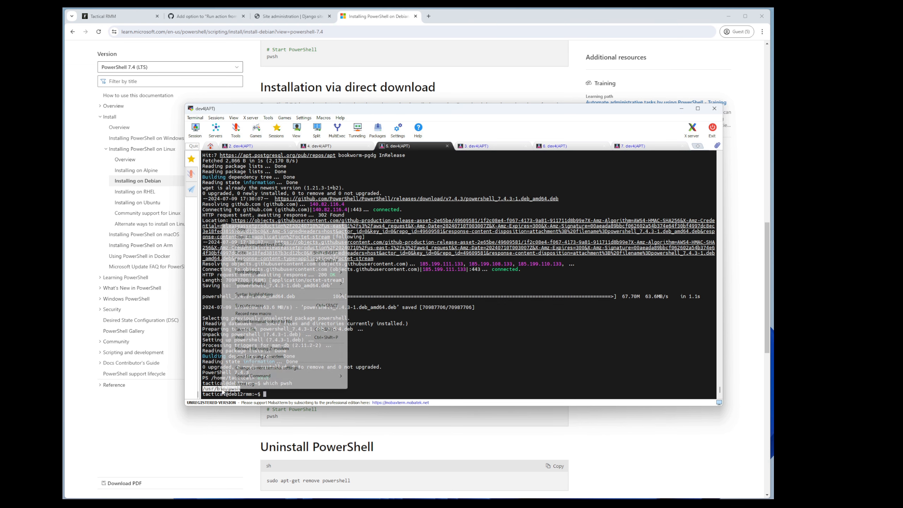
click(249, 232)
click(119, 16)
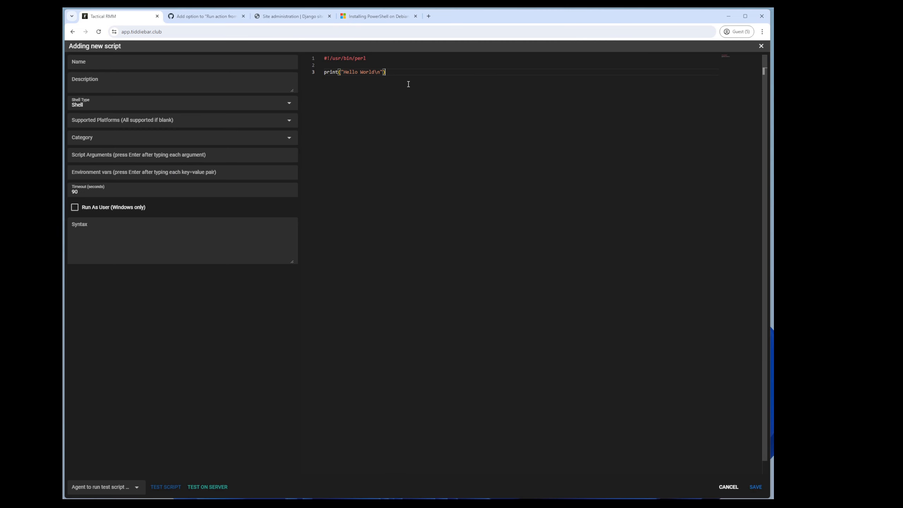
Step: Change the shebang to #!/usr/bin/pwsh and set the shell type to Powershell
click(401, 63)
drag(401, 61, 334, 61)
key(ctrl+v)
click(334, 57)
key(BackSpace)
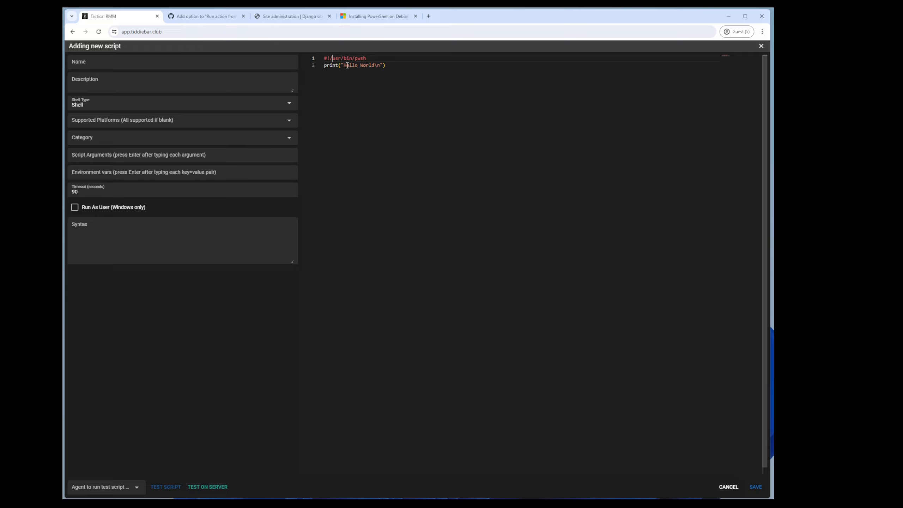
click(148, 101)
click(120, 121)
Step: Replace the old print line with Write-Output "hello from powershell on linux"
click(431, 65)
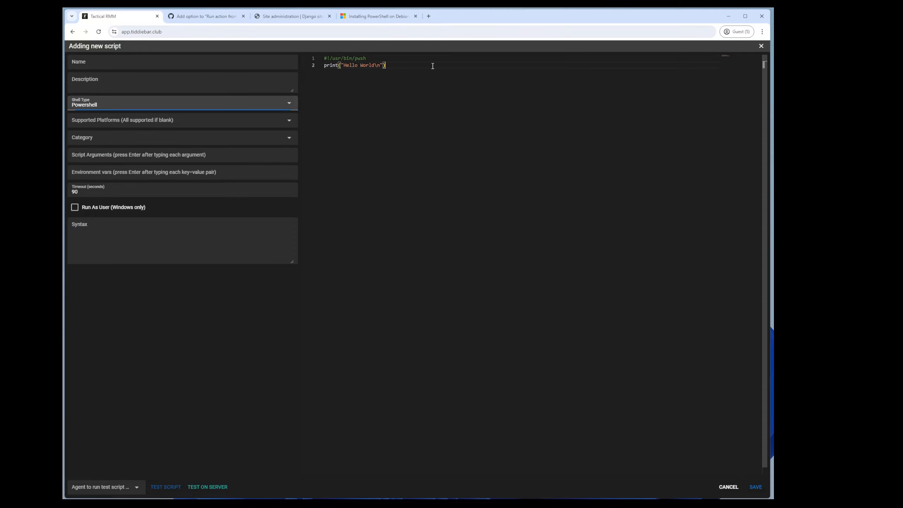
key(shift+Home)
key(BackSpace)
key(Return)
key(Return)
text(Write-Output ")
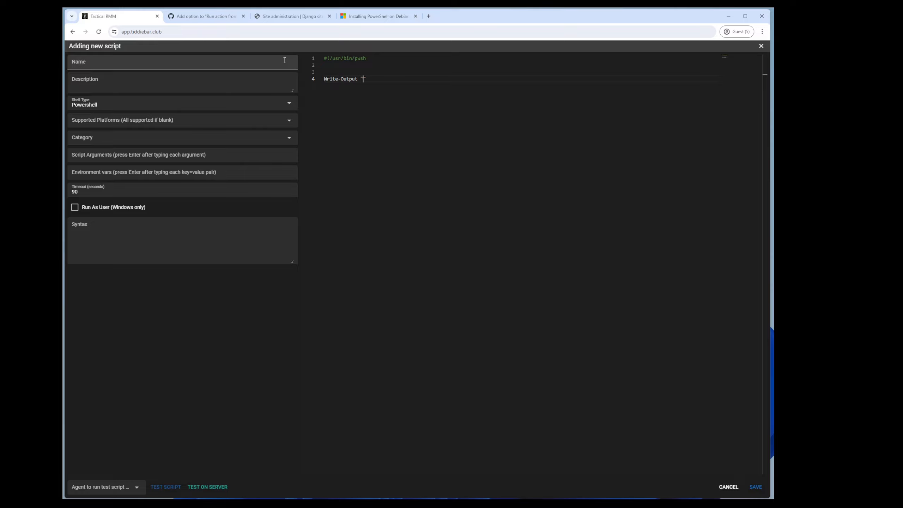
text(hello from powershell on linux")
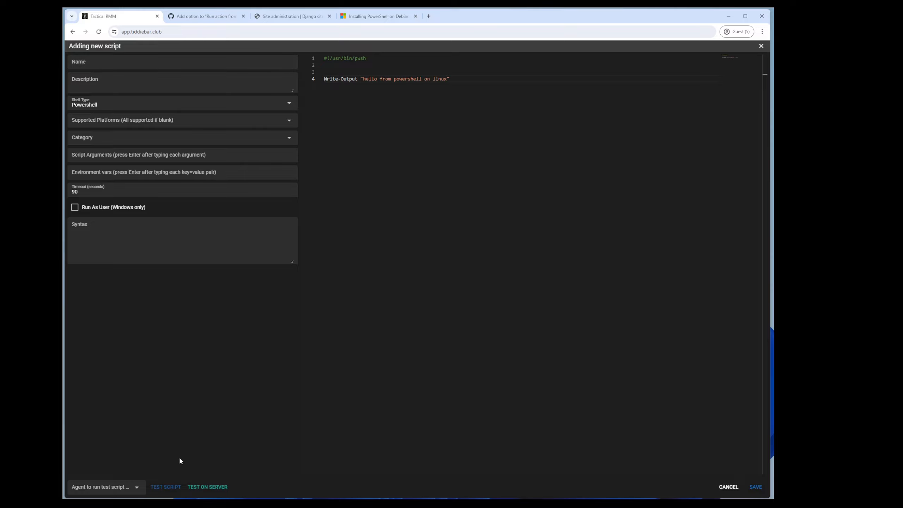
Step: Test the script on the agent and review its output
click(207, 486)
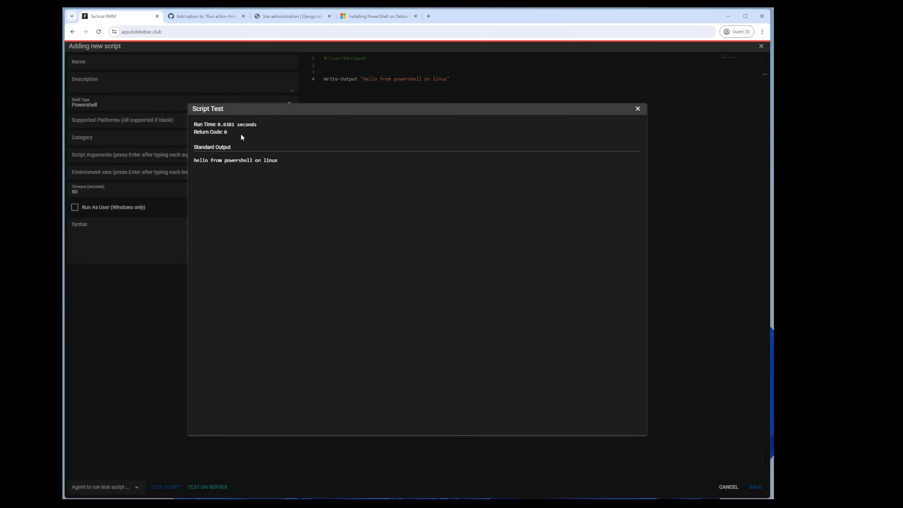
click(250, 160)
drag(203, 160, 265, 162)
click(264, 162)
drag(225, 124, 245, 125)
click(245, 125)
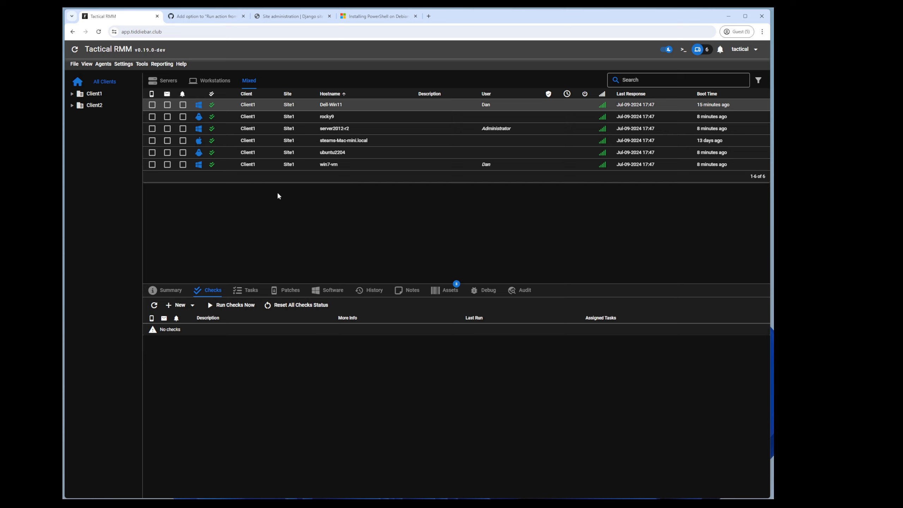
Step: Go to the Script Manager under Settings and start a new script
click(123, 64)
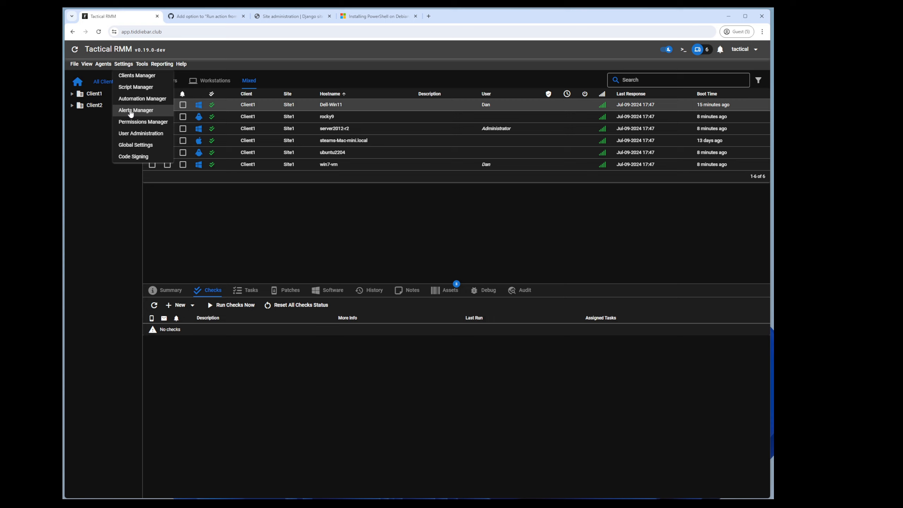
click(259, 193)
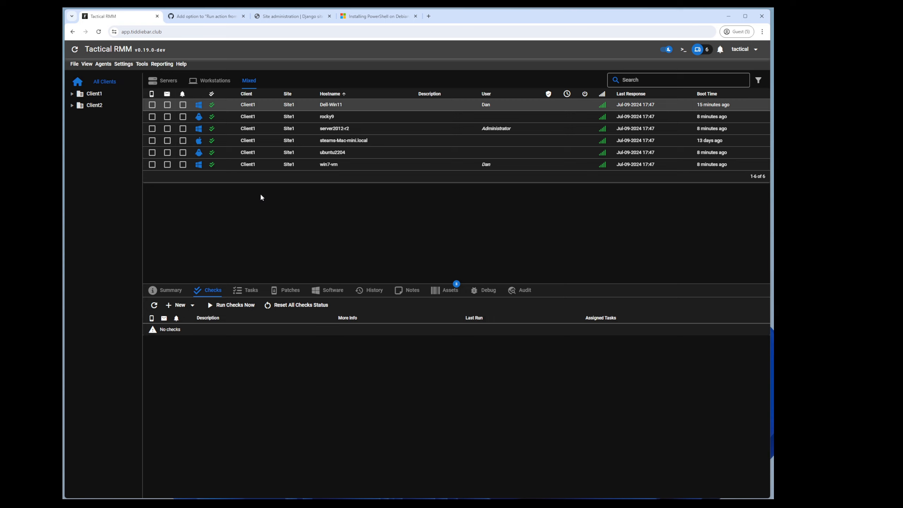
click(124, 65)
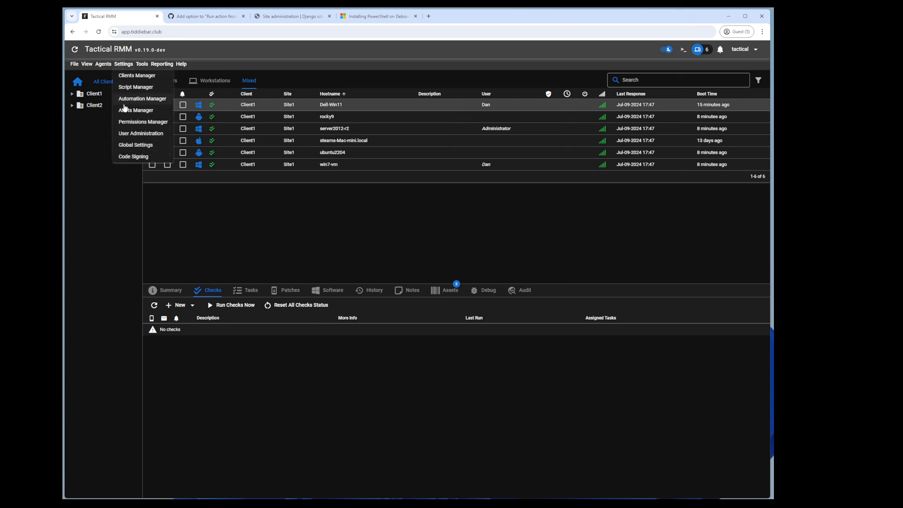
click(134, 87)
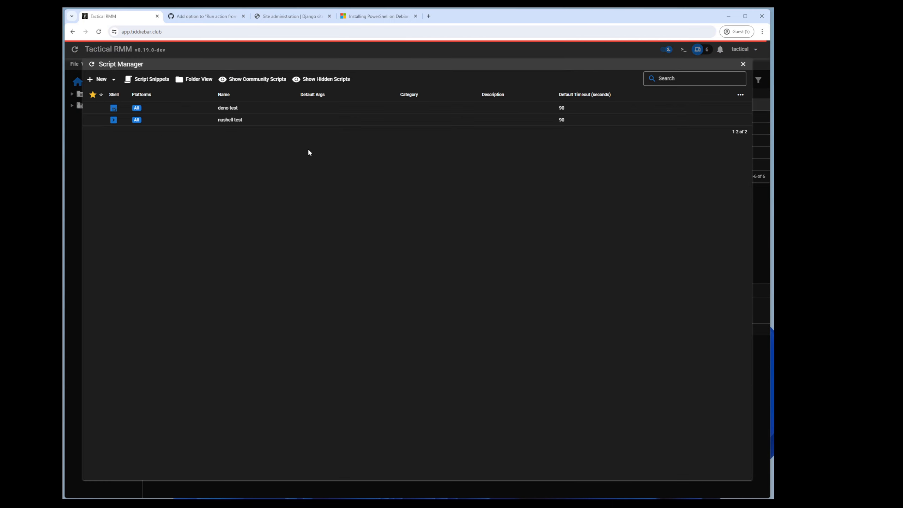
click(91, 79)
click(93, 93)
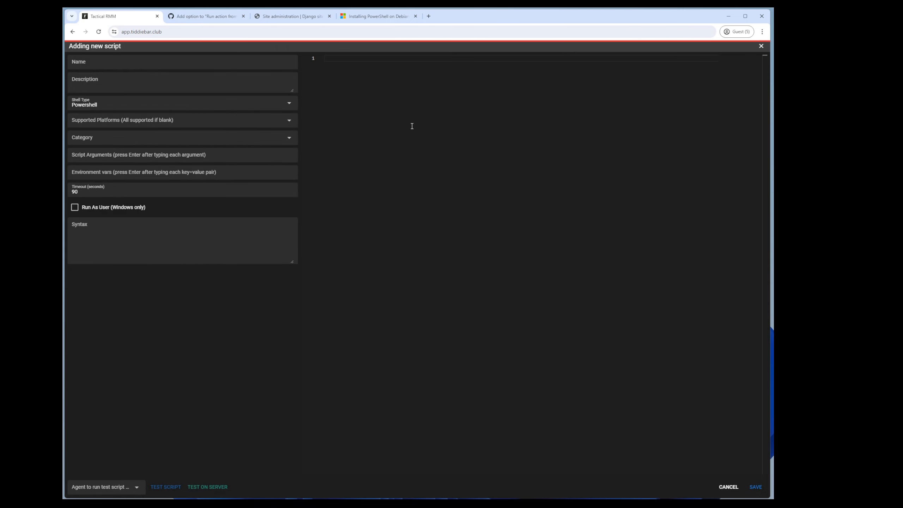
Step: Write a #!/usr/bin/pwsh script with a failure Write-Output line and save it as 'powershell alert on faillure'
click(443, 94)
text(#!/usr/bin/pw)
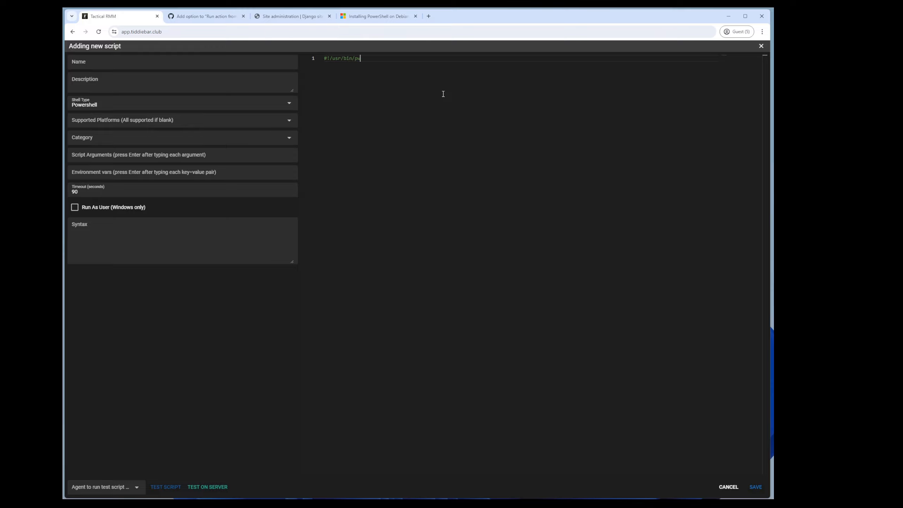
text(sh)
key(Return)
key(Return)
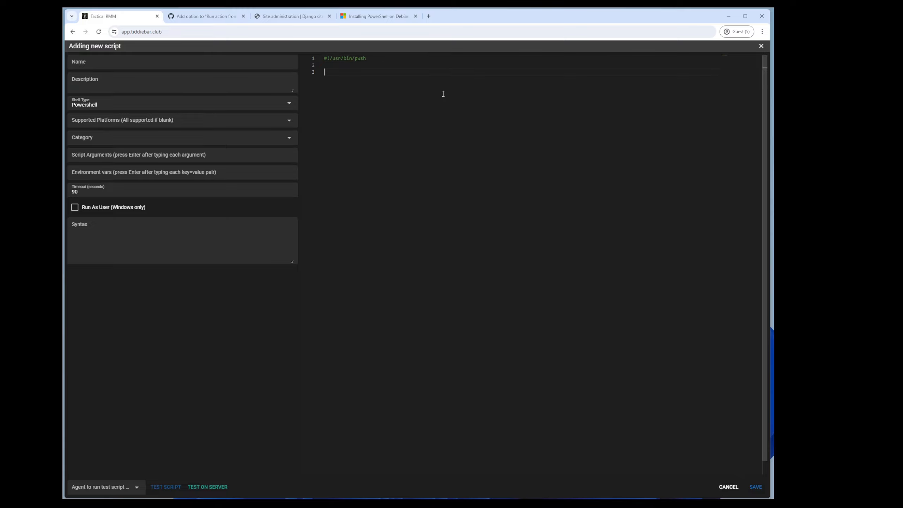
text(Write-)
text(Output "hello)
text(powershell faillure c)
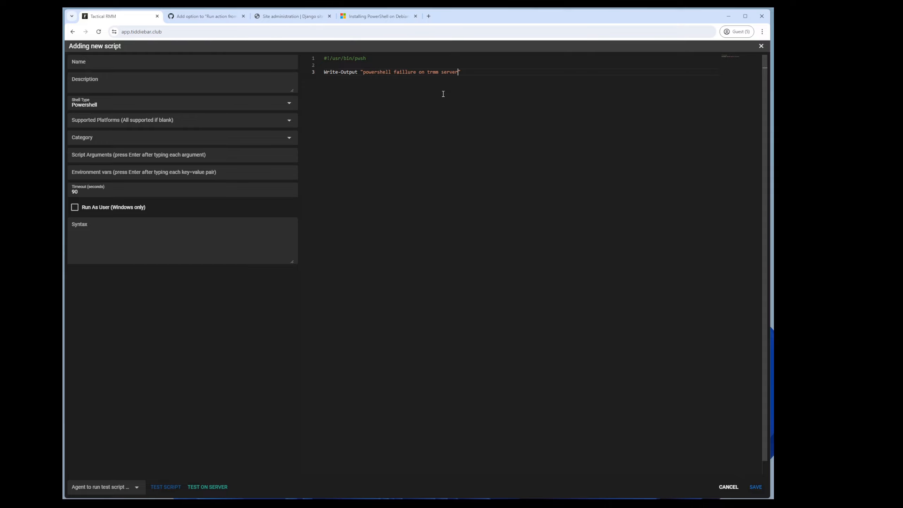
click(755, 486)
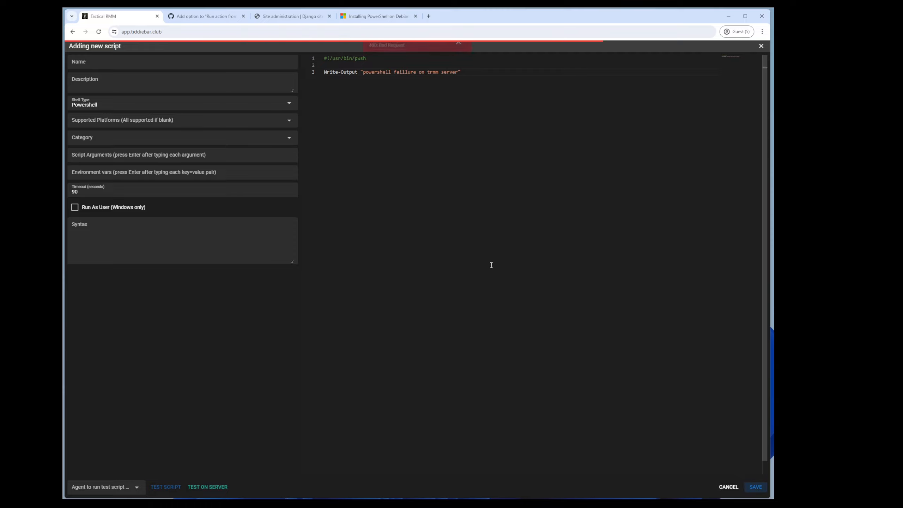
click(123, 64)
text(p)
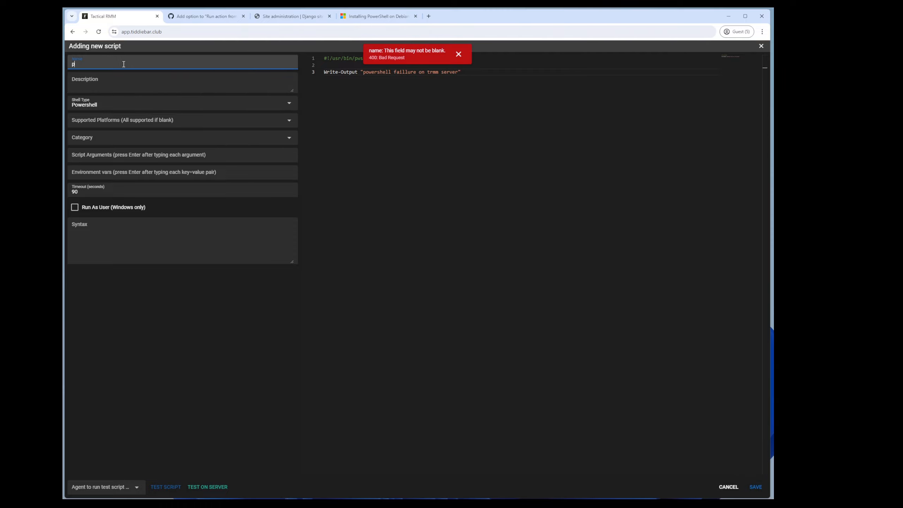
text(owershell alert on faillure)
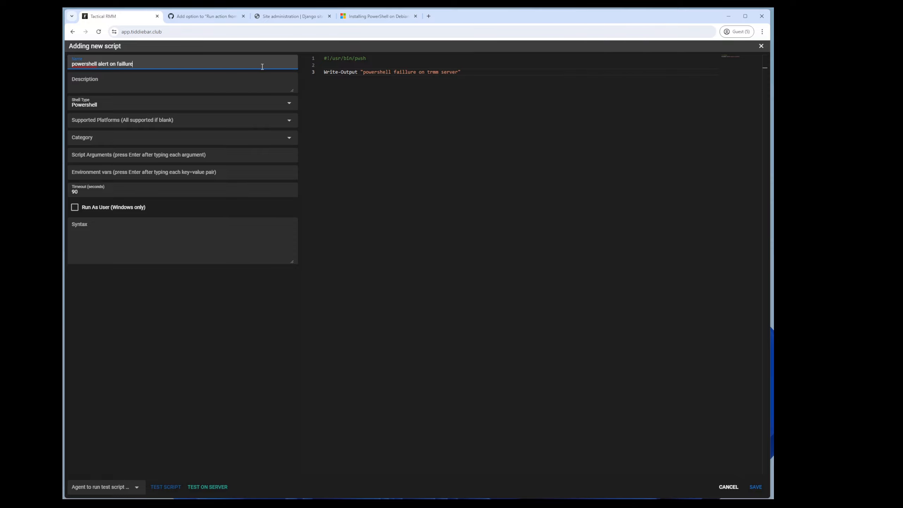
click(755, 487)
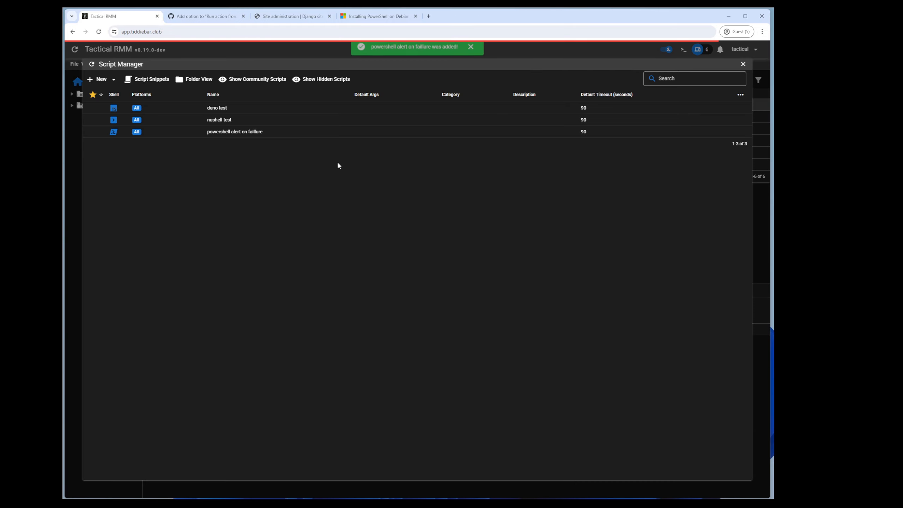
Step: Clone it, rename the copy to 'powershell alert on resolved', change 'faillure' to 'resolved', and save
right_click(244, 135)
click(268, 151)
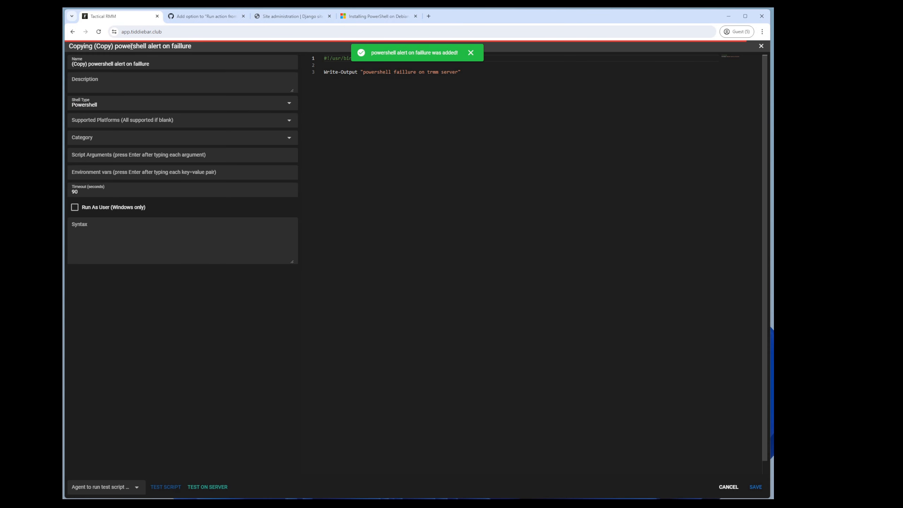
drag(90, 63, 70, 64)
key(BackSpace)
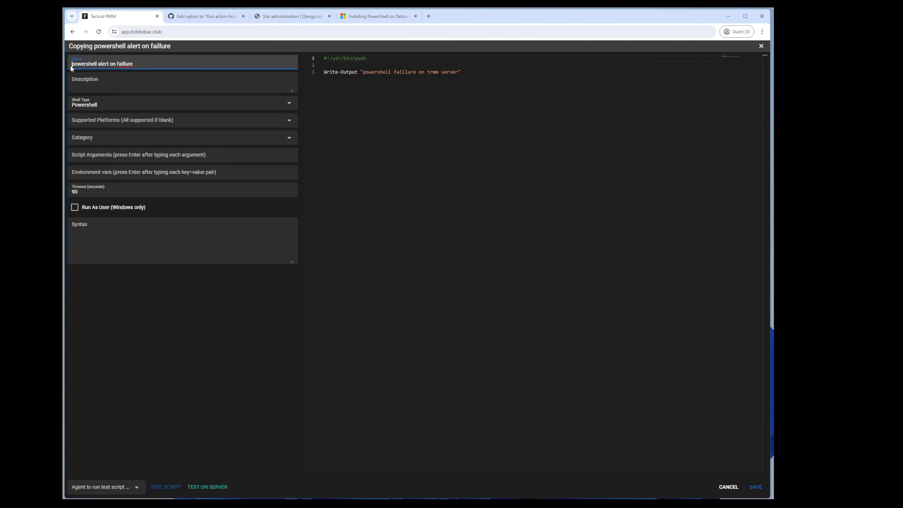
text(resolved)
double_click(406, 72)
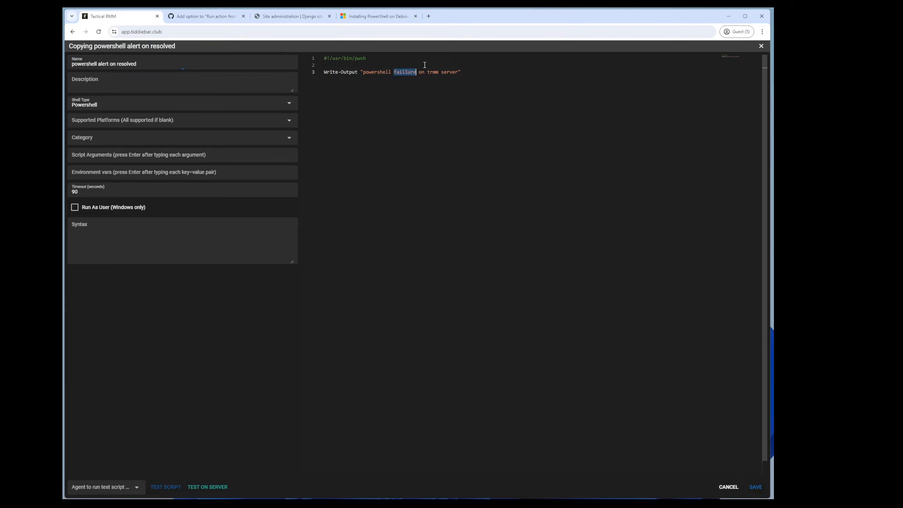
text(resolved)
click(755, 485)
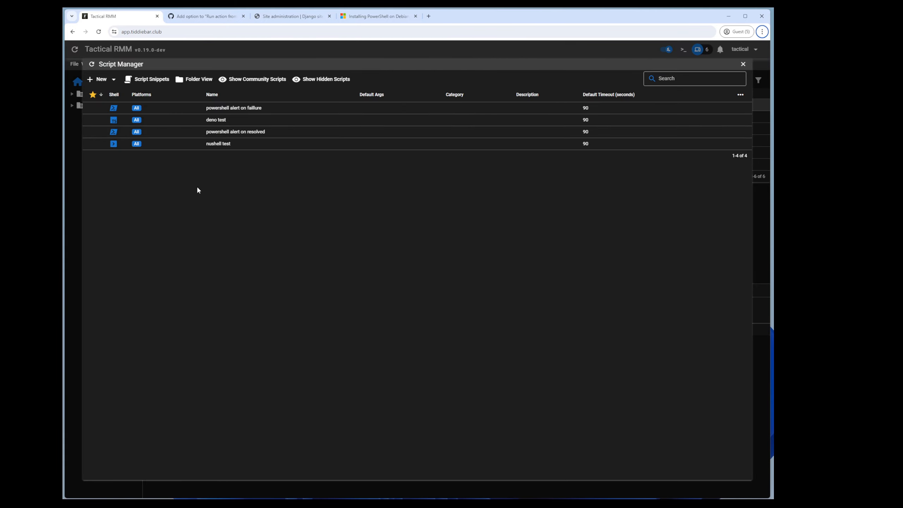
Step: Create a new script 'this script fails' with a write-output line and $host.setshouldexit(1)
click(110, 79)
click(98, 93)
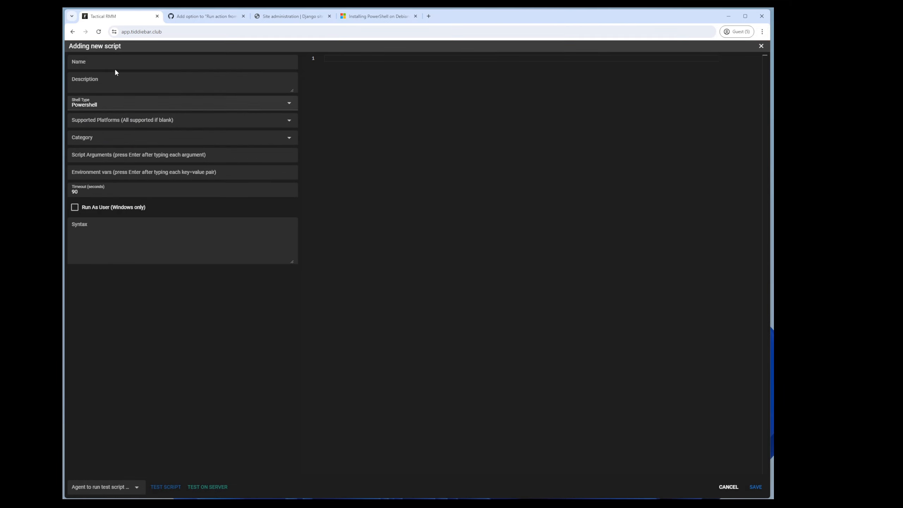
text(this script fails)
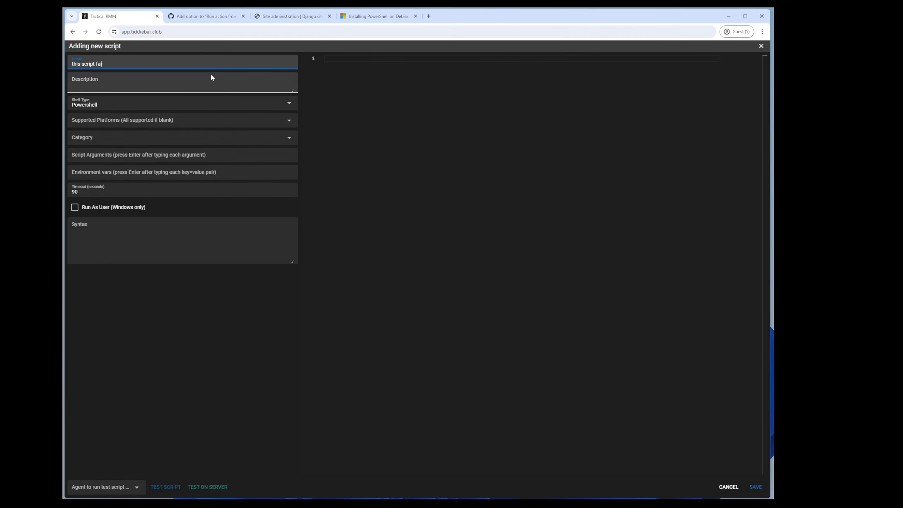
click(521, 162)
text(wriut)
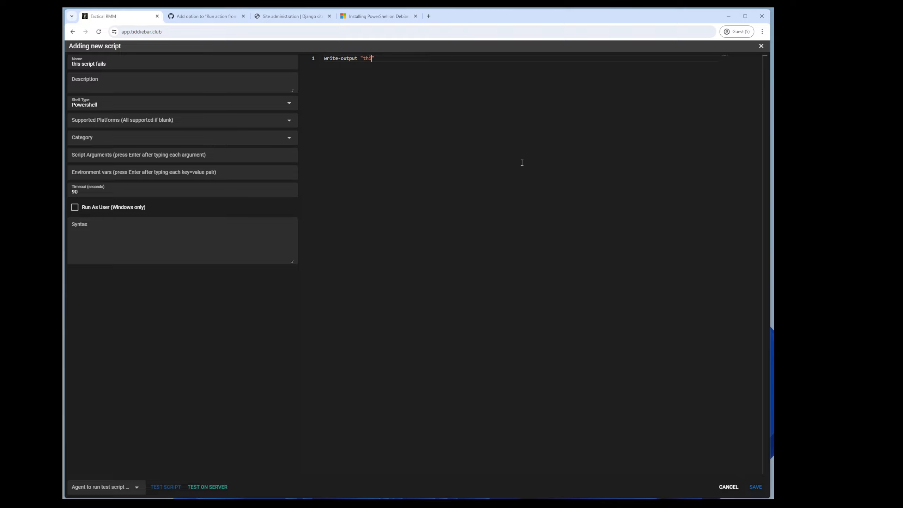
text(script fails)
key(Return)
text($hos)
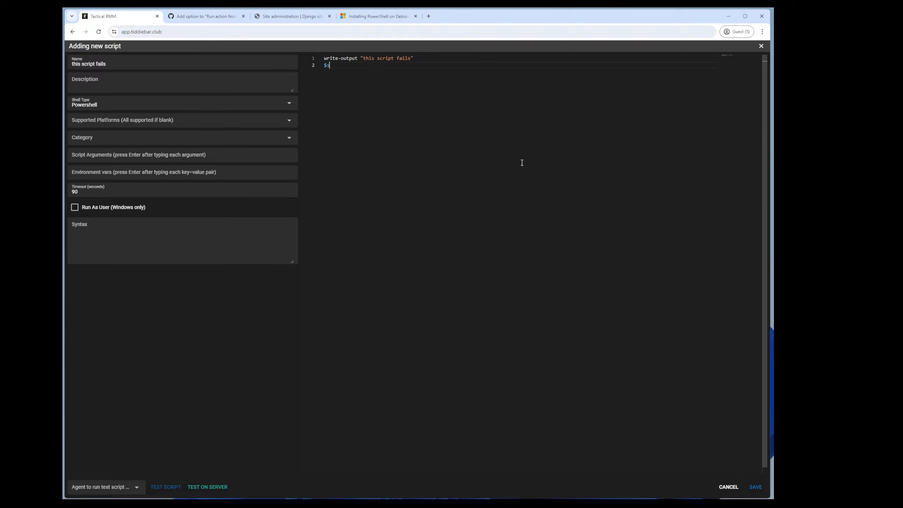
key(BackSpace)
text(host.setshouldexit(1)
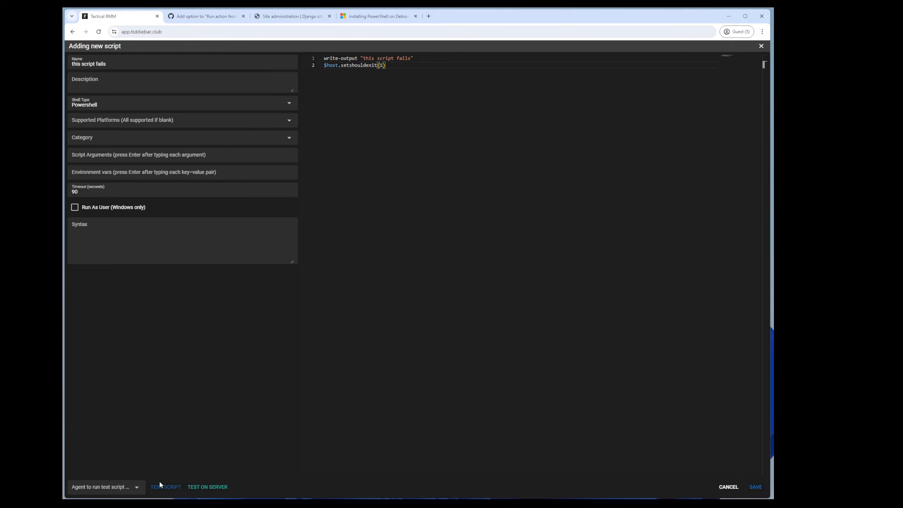
Step: Test the script on Dell-Win11, then save it
click(137, 486)
click(100, 417)
click(166, 487)
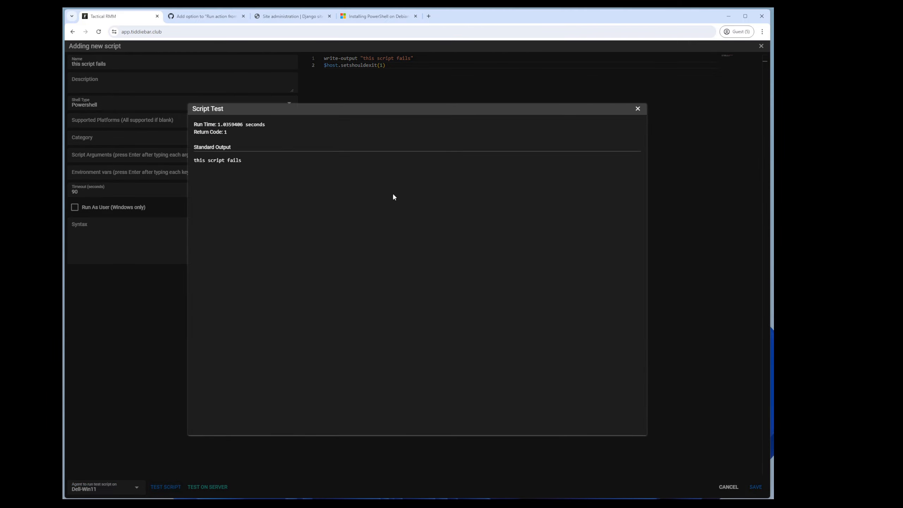
click(637, 111)
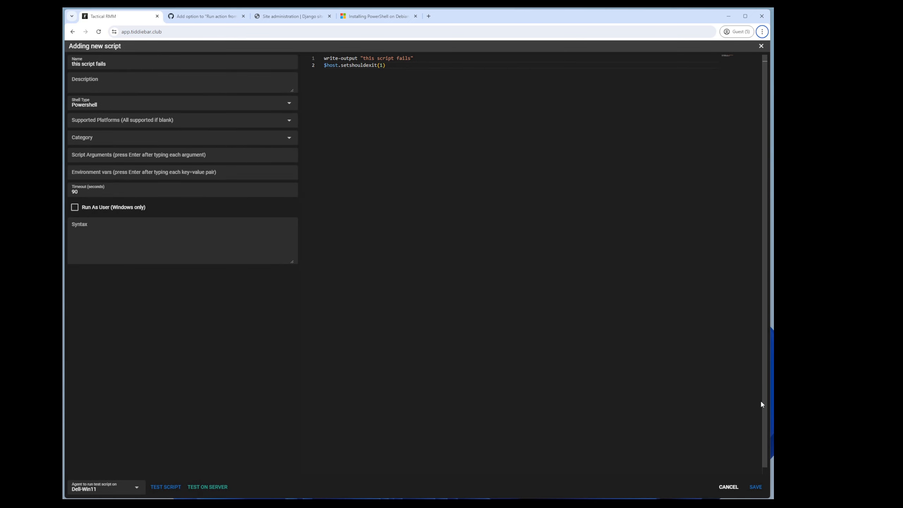
click(754, 487)
click(80, 170)
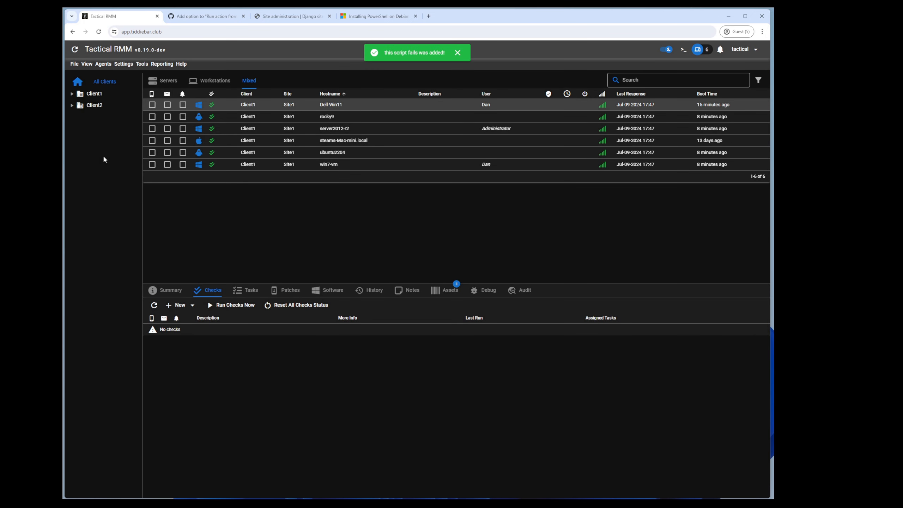
Step: Start a new alert template named 'asdasdasd' in the Alerts Manager
click(122, 63)
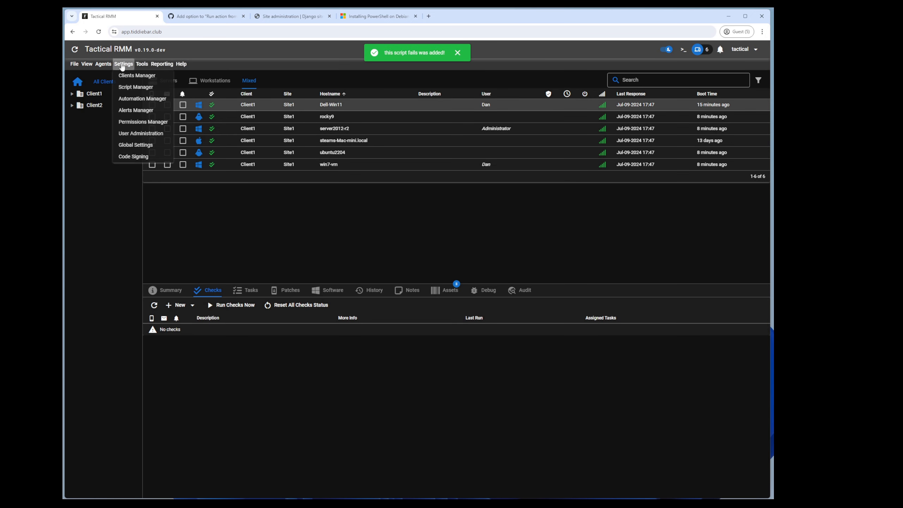
click(130, 112)
click(121, 135)
text(asdasdasd)
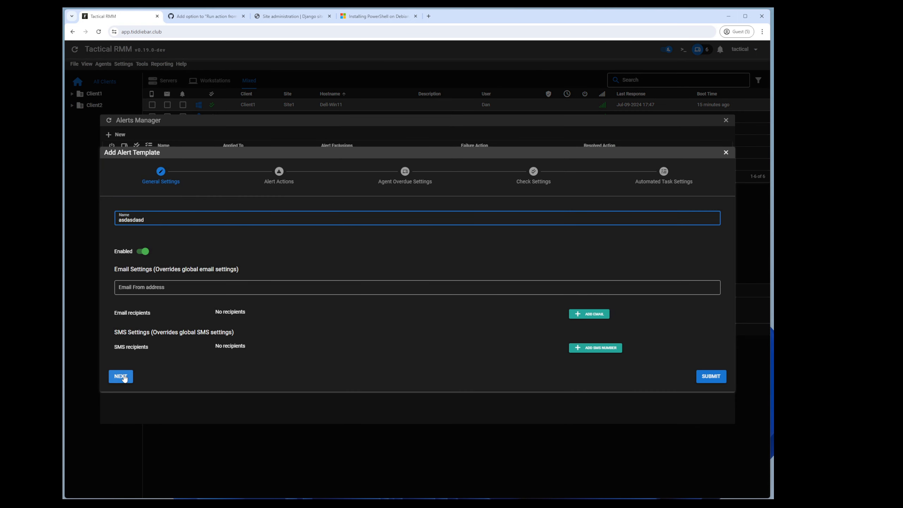
click(121, 376)
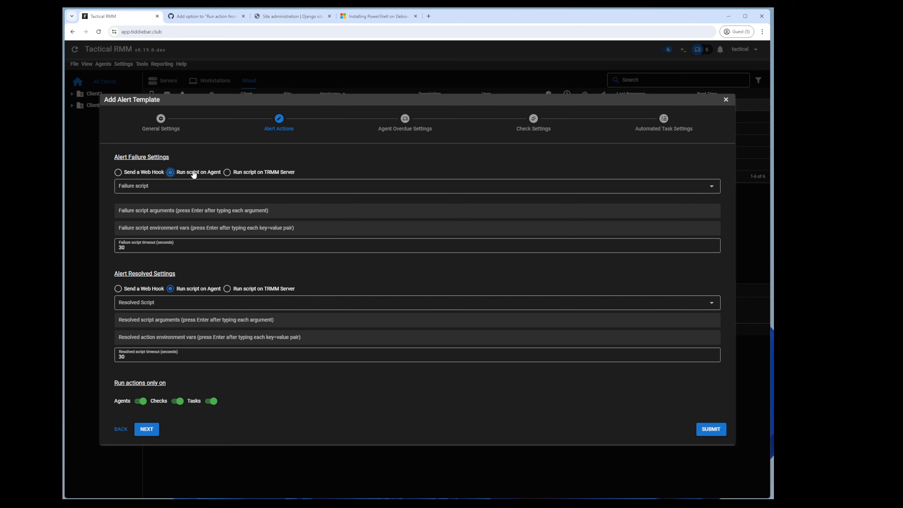
Step: Run 'powershell alert on failure' and 'powershell alert on resolved' on the TRMM server, then submit
click(260, 175)
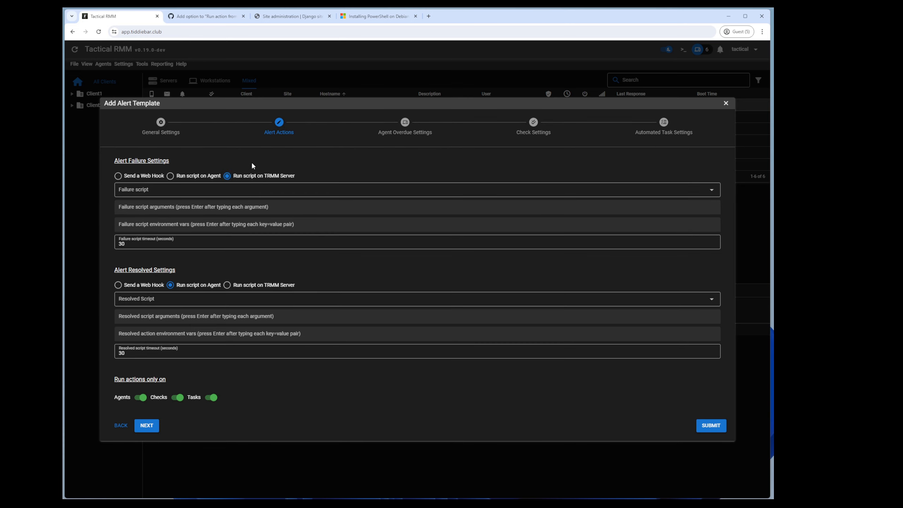
click(149, 193)
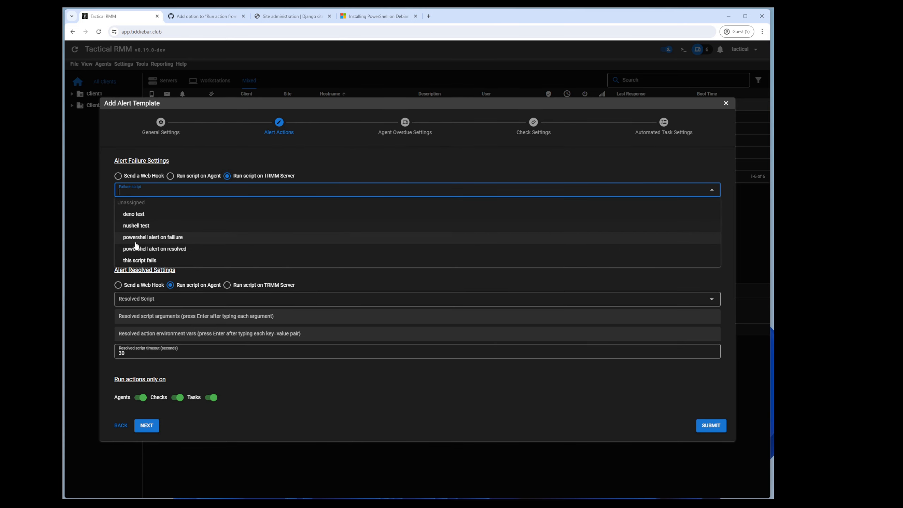
click(172, 237)
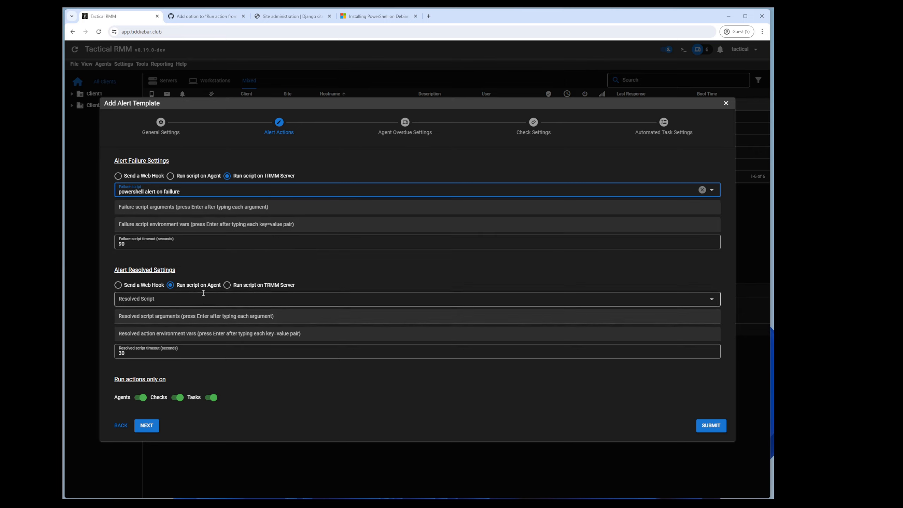
click(229, 285)
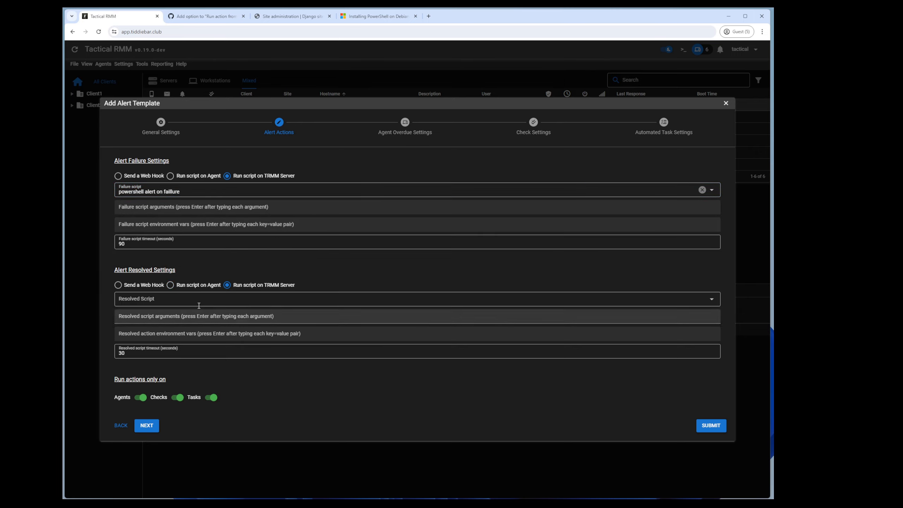
click(227, 300)
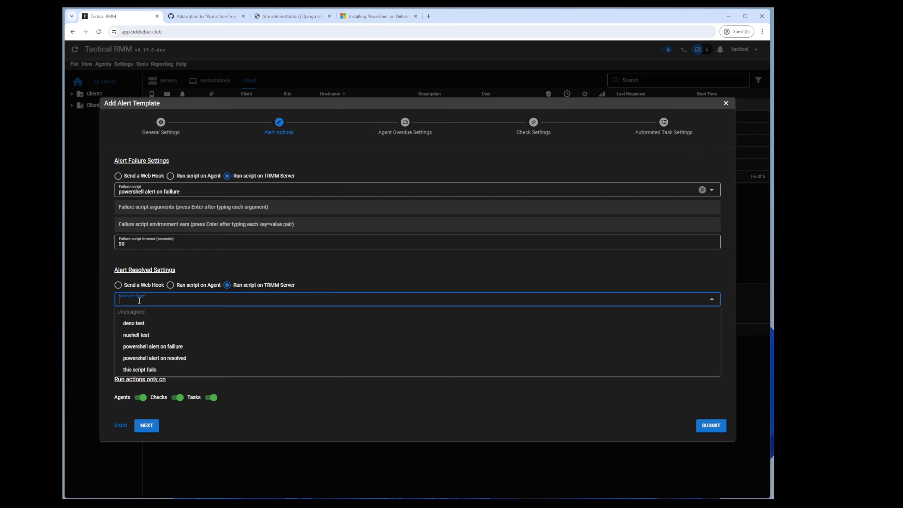
click(161, 359)
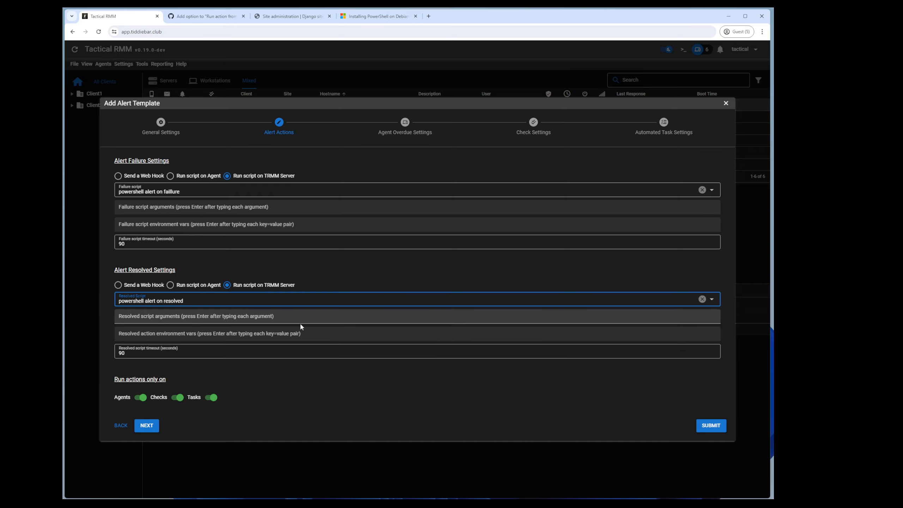
click(710, 426)
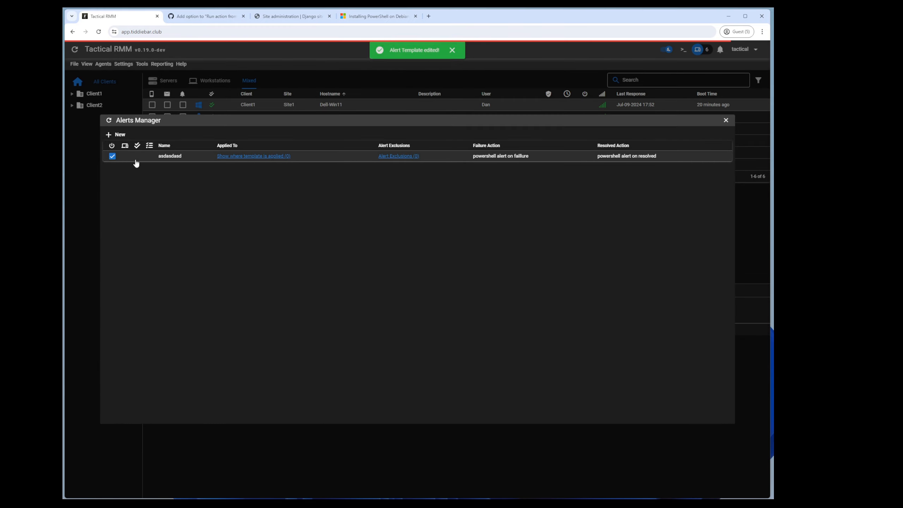
click(120, 95)
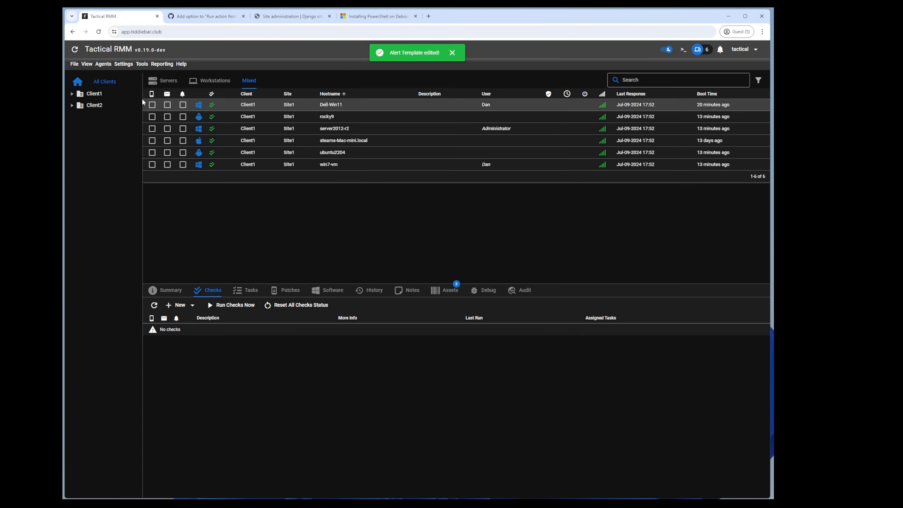
Step: Assign the asdasdasd alert template to Client1 and confirm Dell-Win11 inherits it
right_click(96, 94)
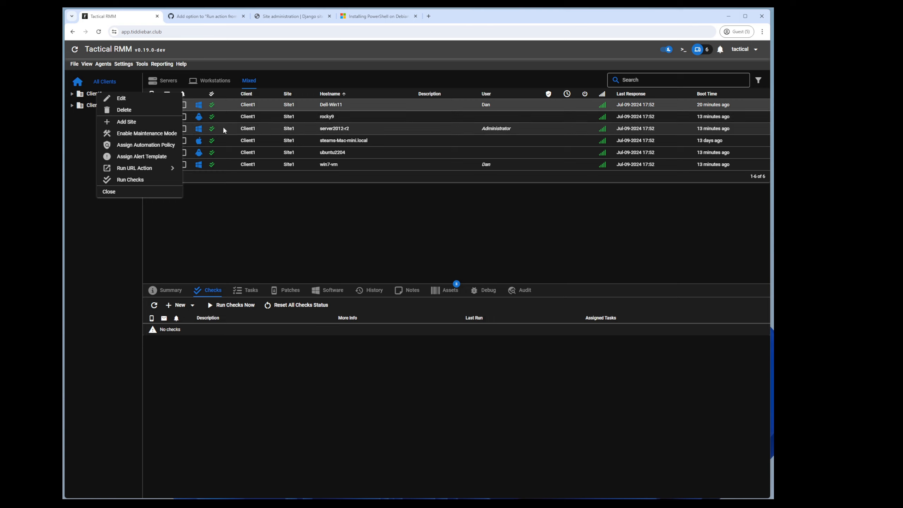
click(141, 156)
click(347, 266)
click(347, 282)
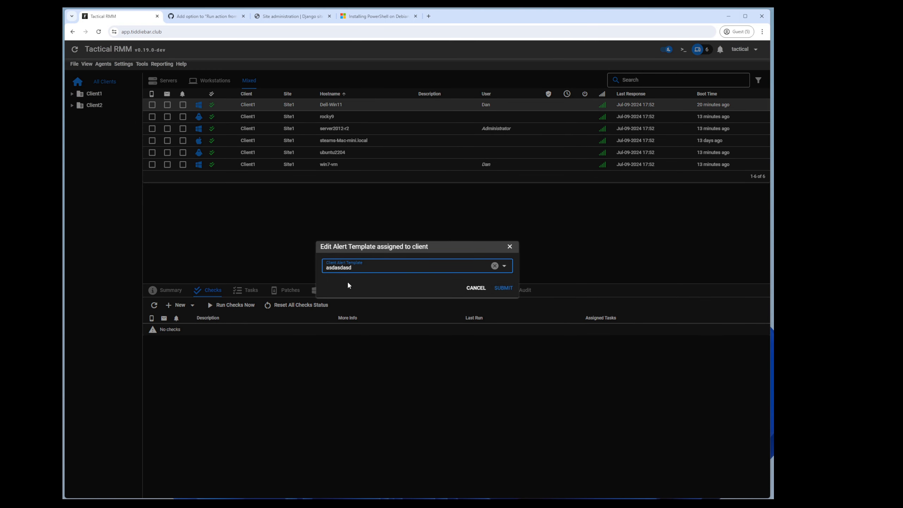
click(507, 289)
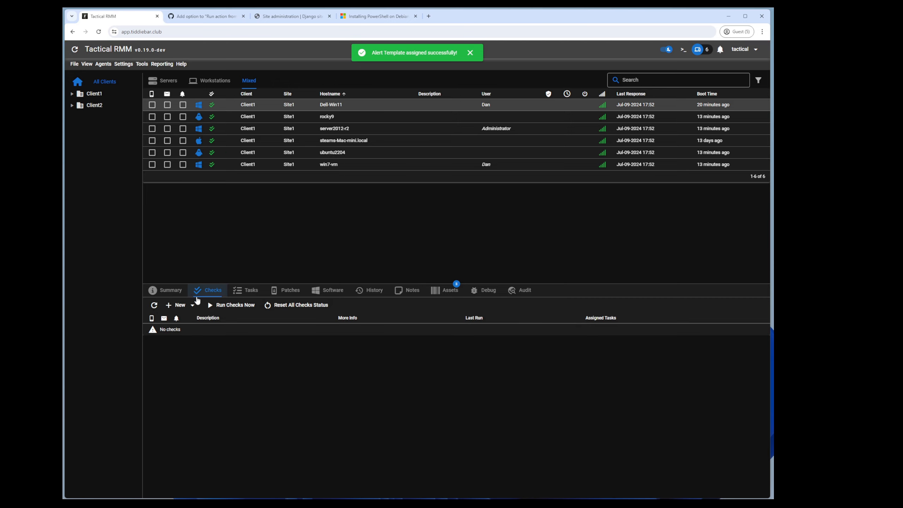
double_click(320, 105)
click(303, 142)
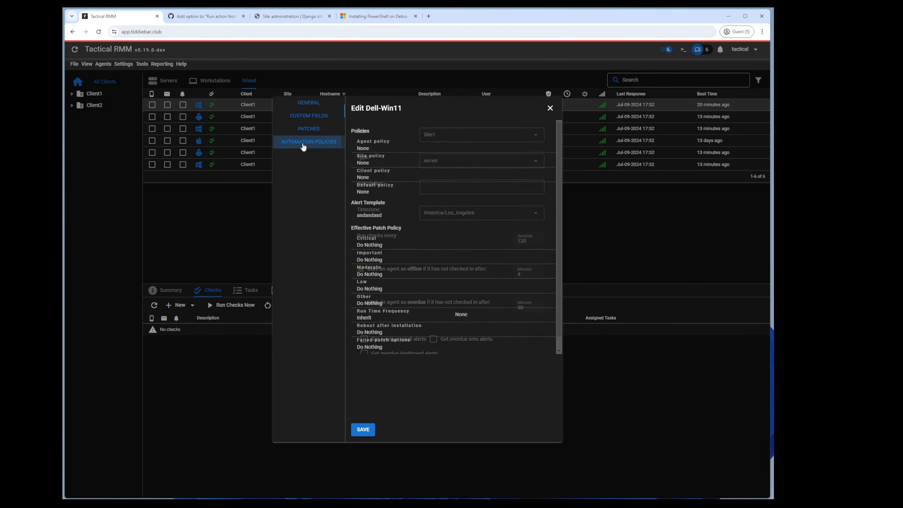
double_click(367, 213)
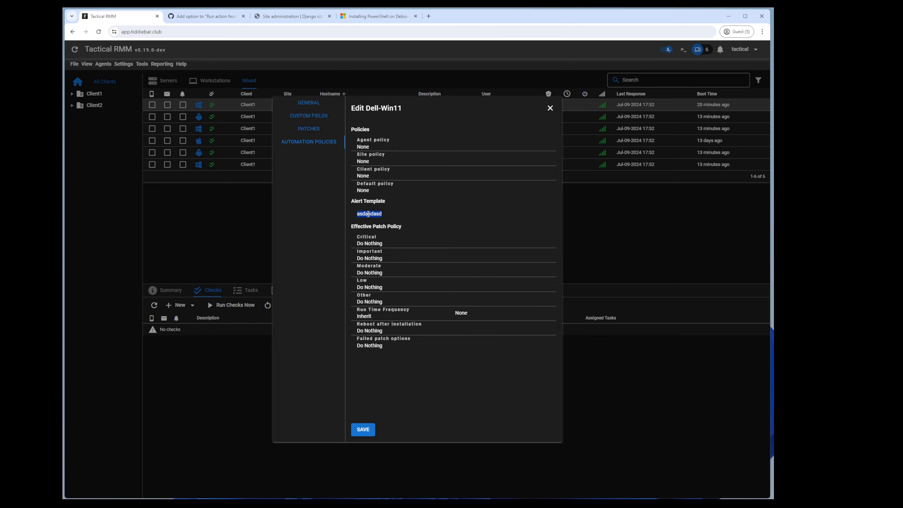
click(248, 208)
Step: Add a script check on Dell-Win11 using 'this script fails'
click(177, 305)
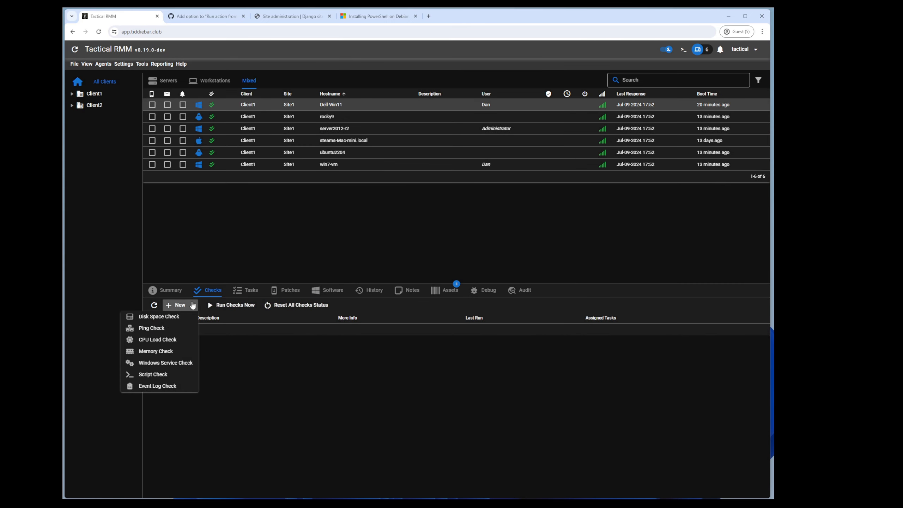
click(146, 374)
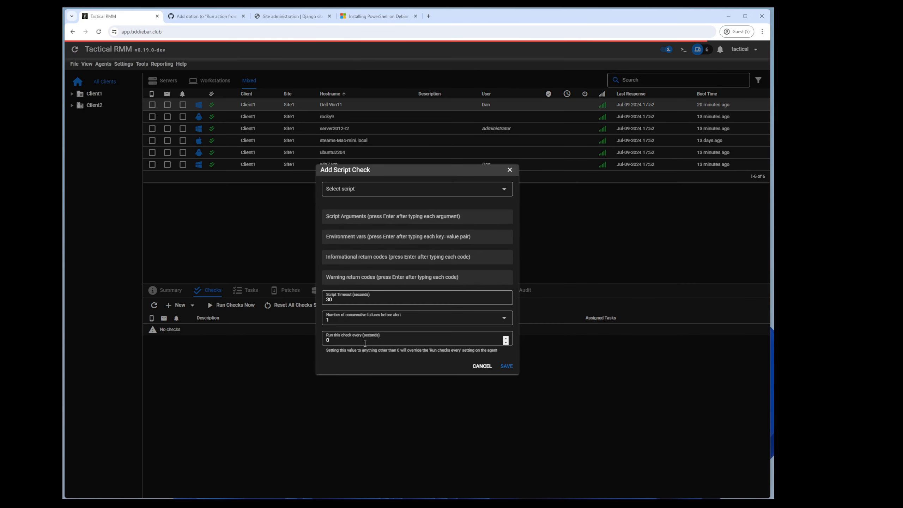
click(347, 188)
click(346, 259)
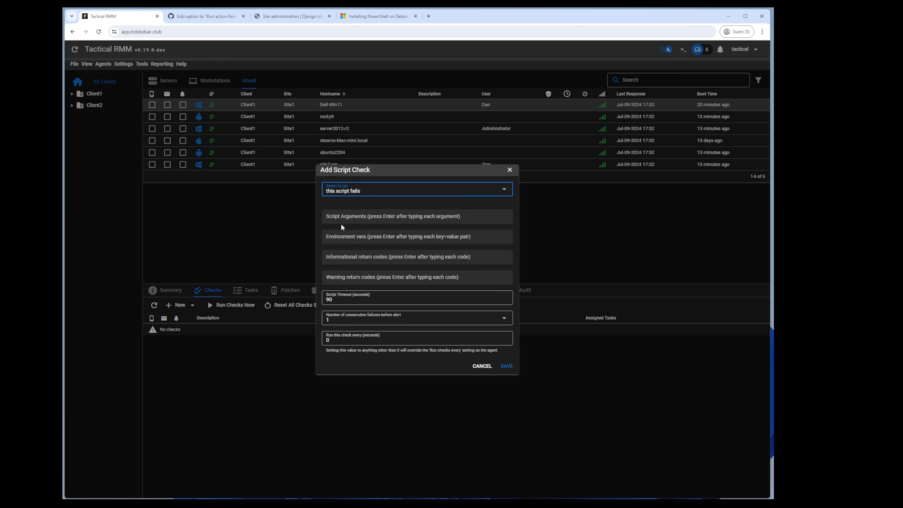
click(506, 366)
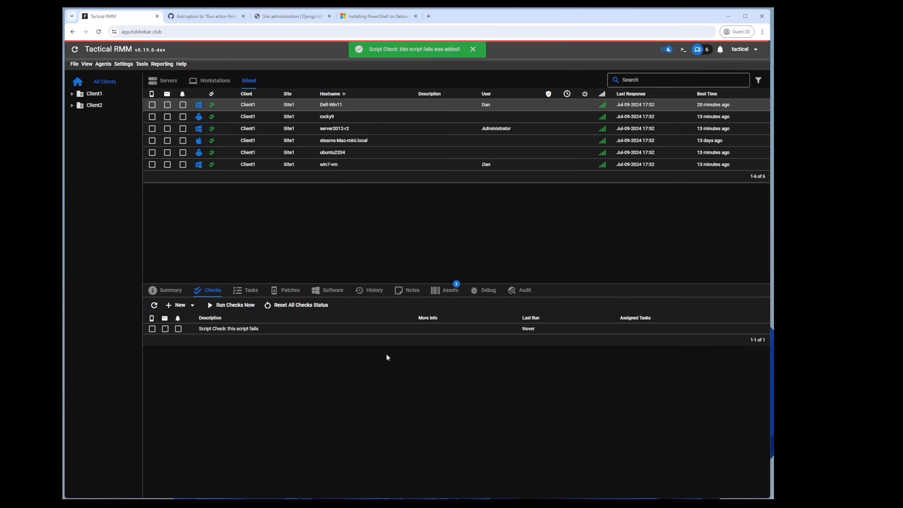
Step: Run the checks now, refresh, view the failed check's last output, and open alerts
click(223, 305)
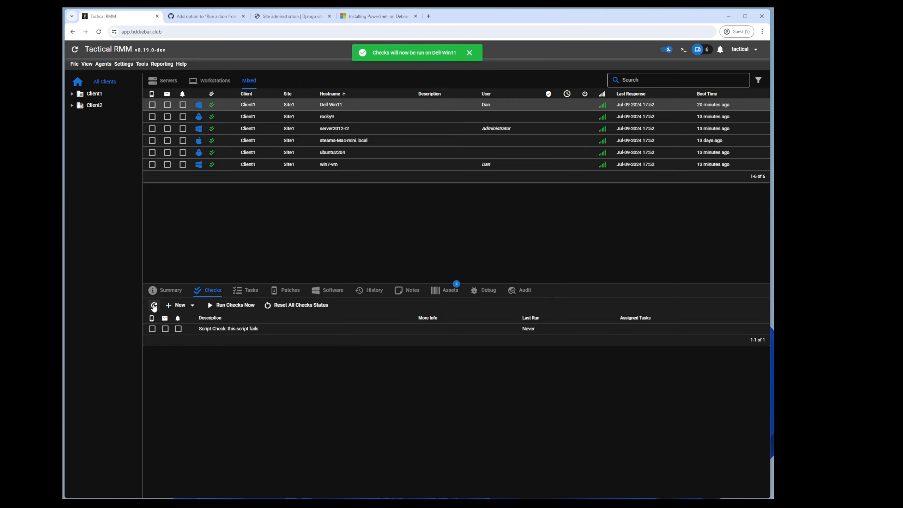
click(154, 306)
click(424, 329)
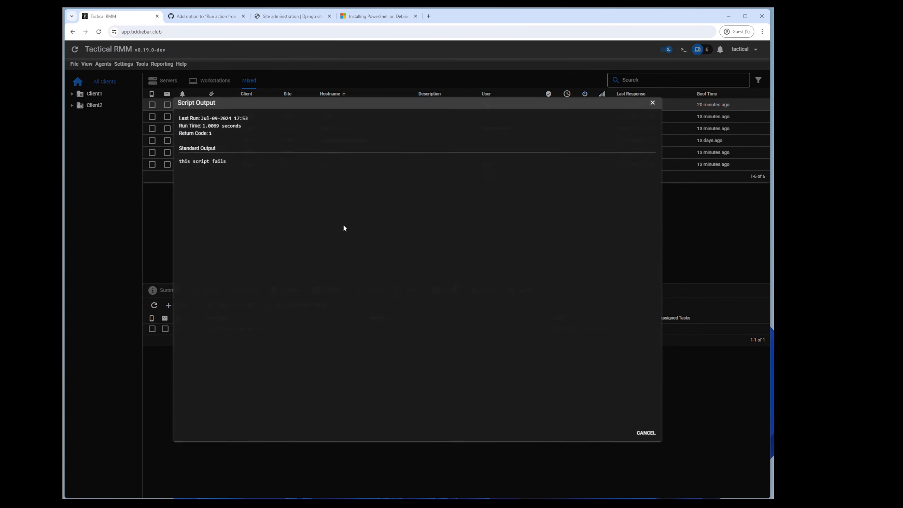
click(142, 204)
click(720, 50)
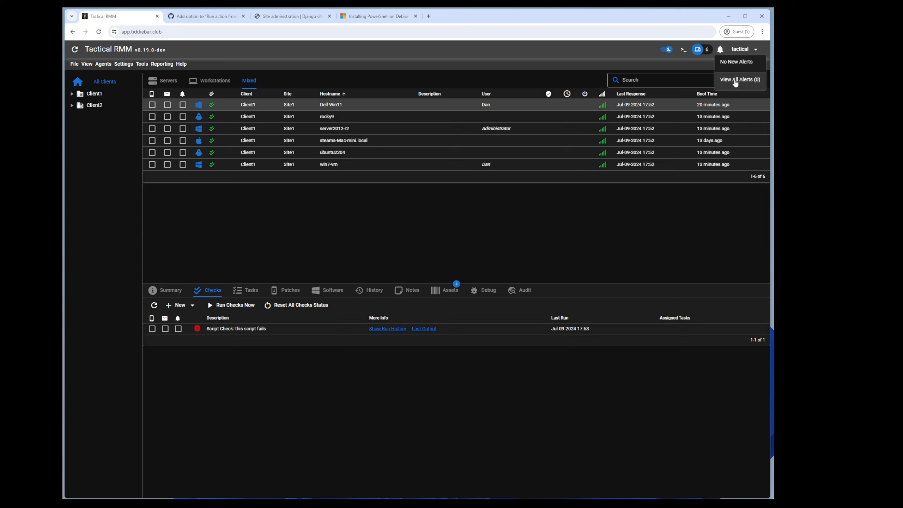
Step: Search all alerts, view the failure action output 'powershell failure on trmm server', then open Settings
click(734, 80)
click(661, 77)
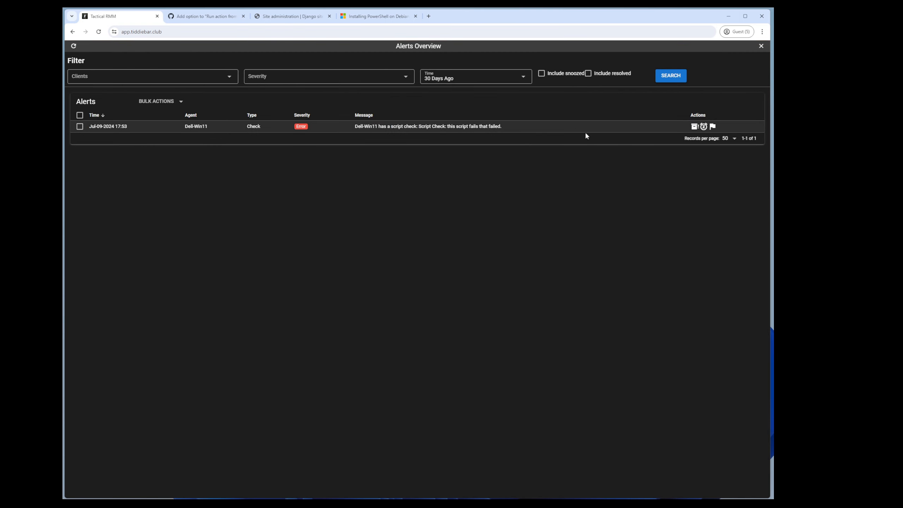
click(694, 127)
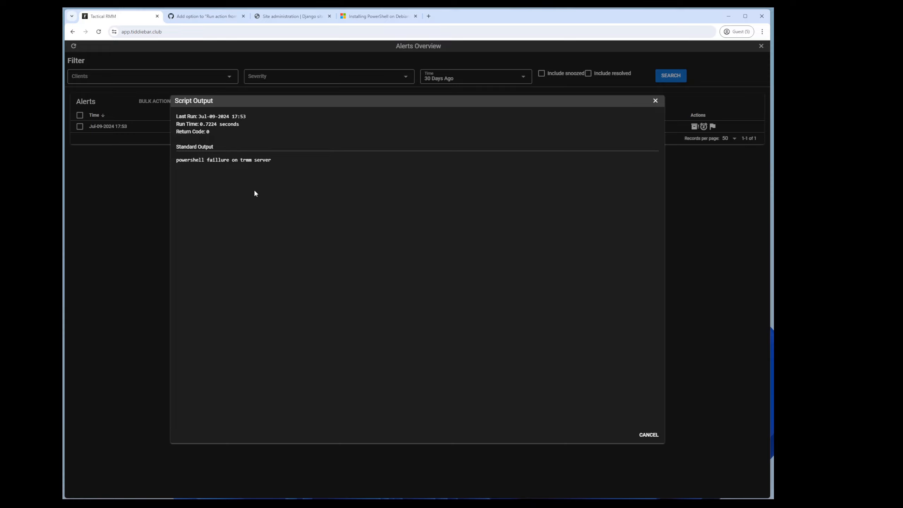
key(alt)
click(657, 89)
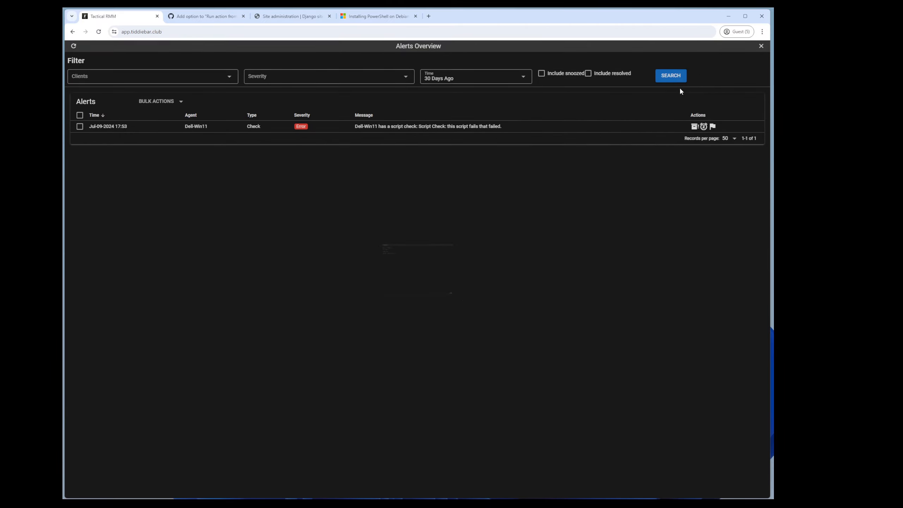
click(761, 46)
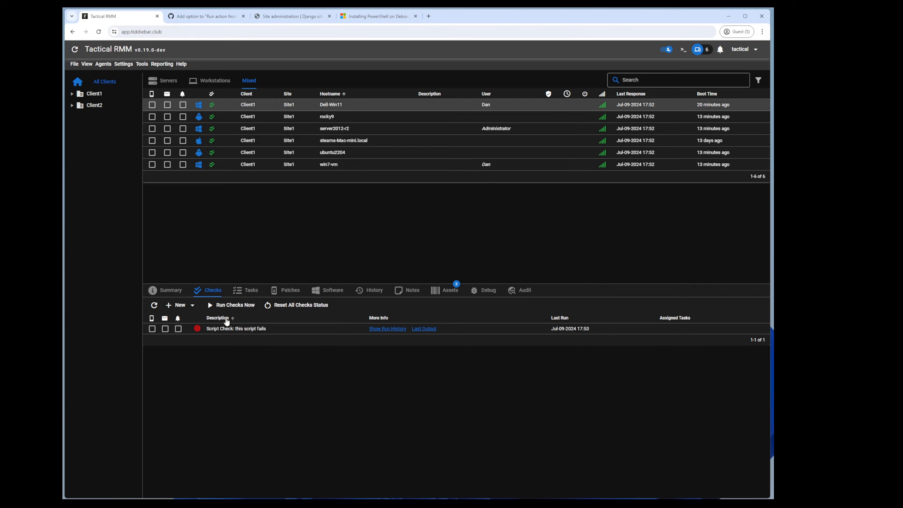
click(124, 64)
Step: Delete the $host.setshouldexit exit-code line from 'this script fails'
click(133, 86)
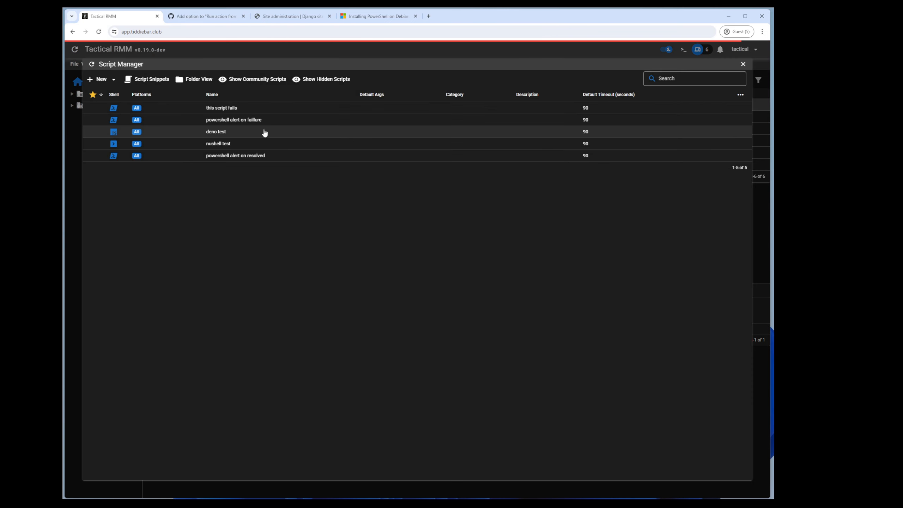
right_click(228, 108)
click(250, 126)
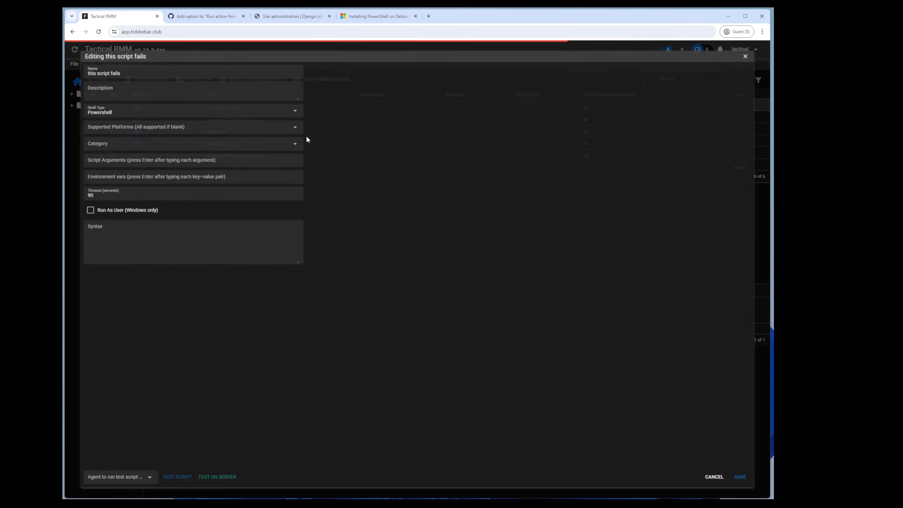
double_click(380, 65)
text(0)
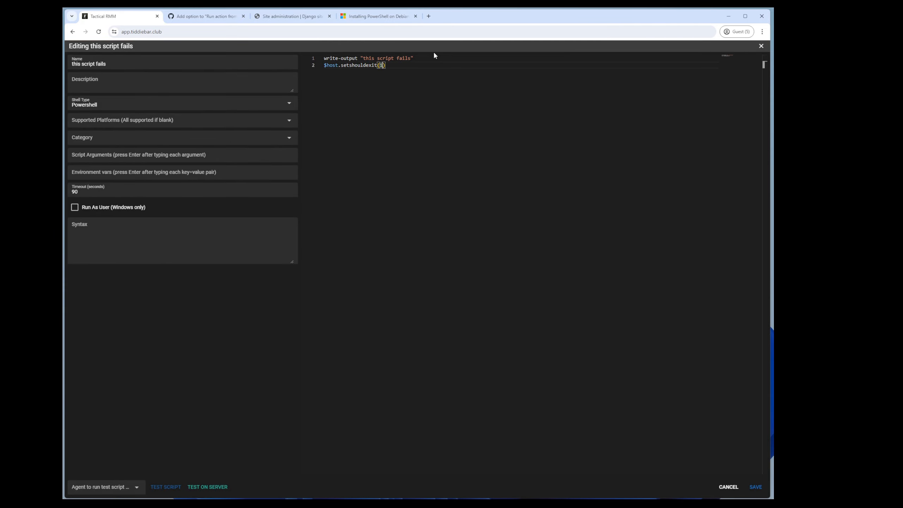
click(390, 66)
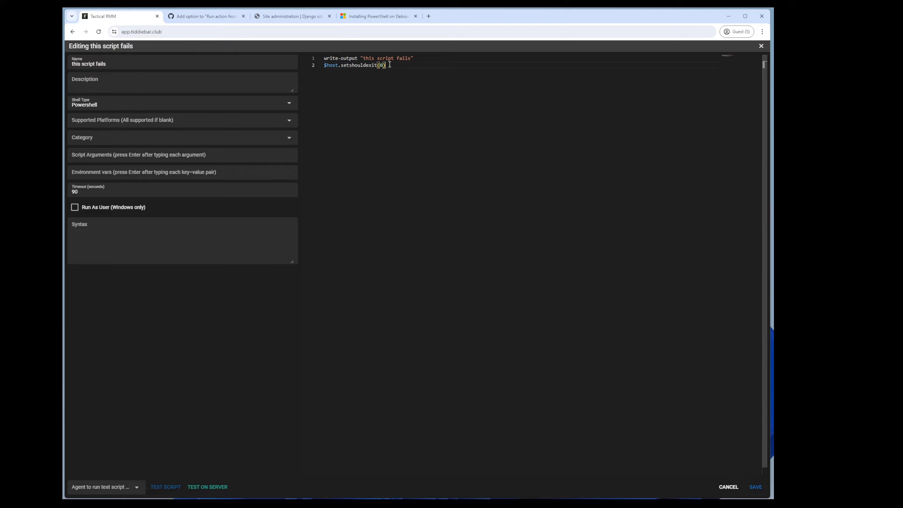
key(shift+Home)
key(BackSpace)
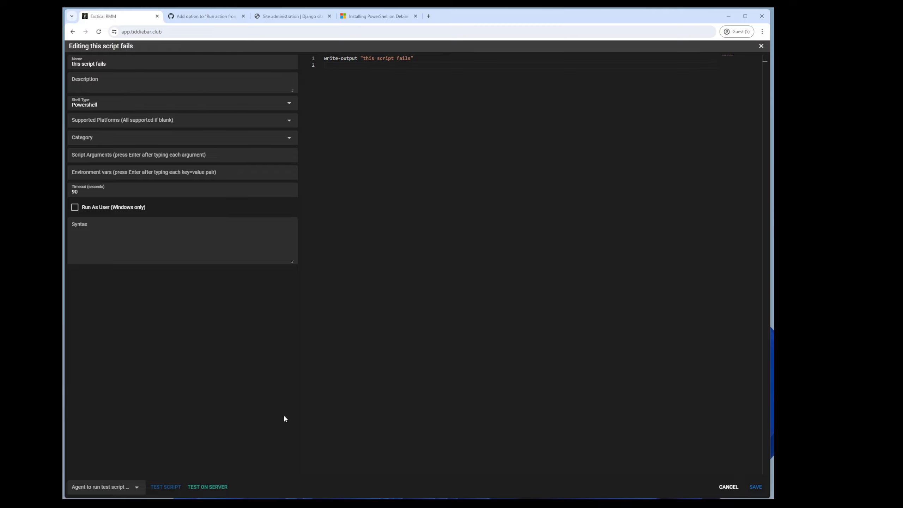
Step: Test the edited script on Dell-Win11, then save it
click(106, 486)
click(73, 415)
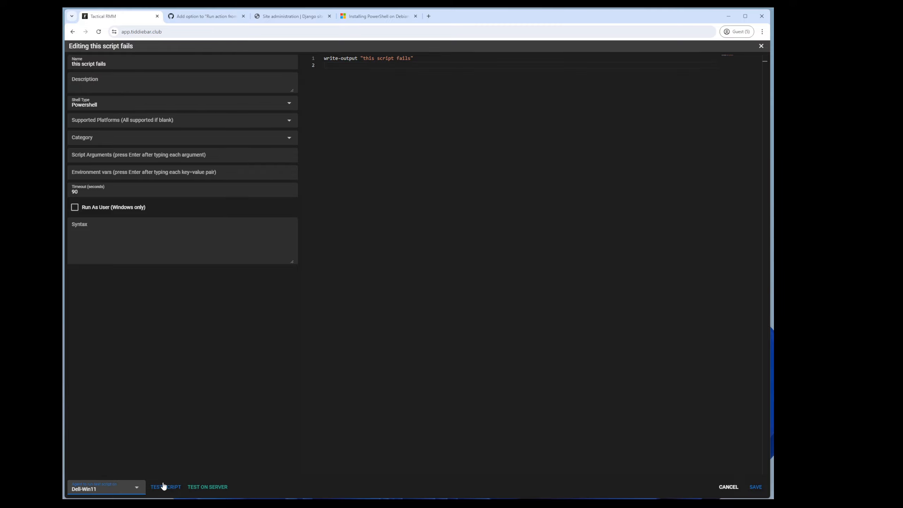
click(165, 486)
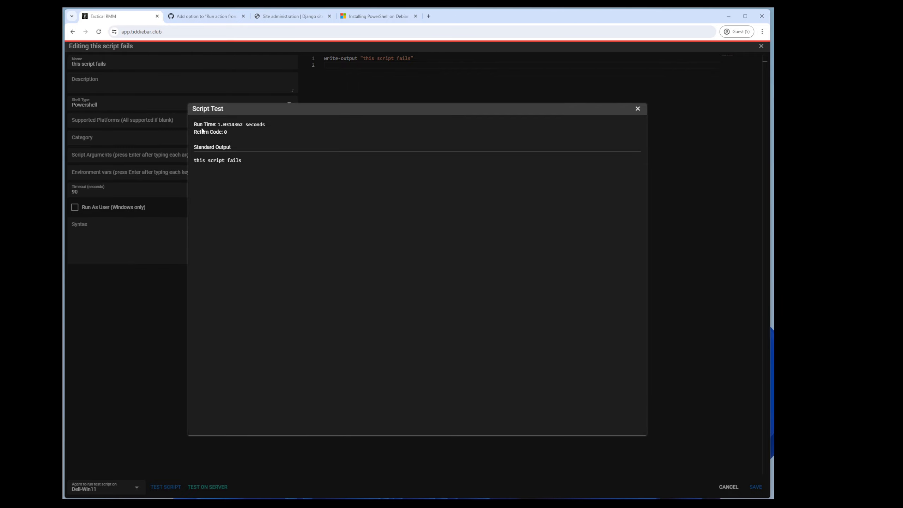
click(638, 111)
click(755, 486)
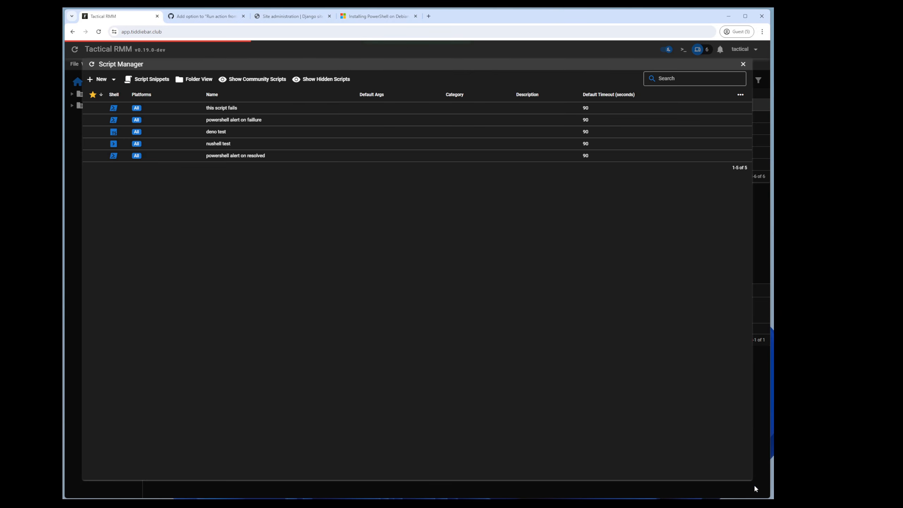
key(Escape)
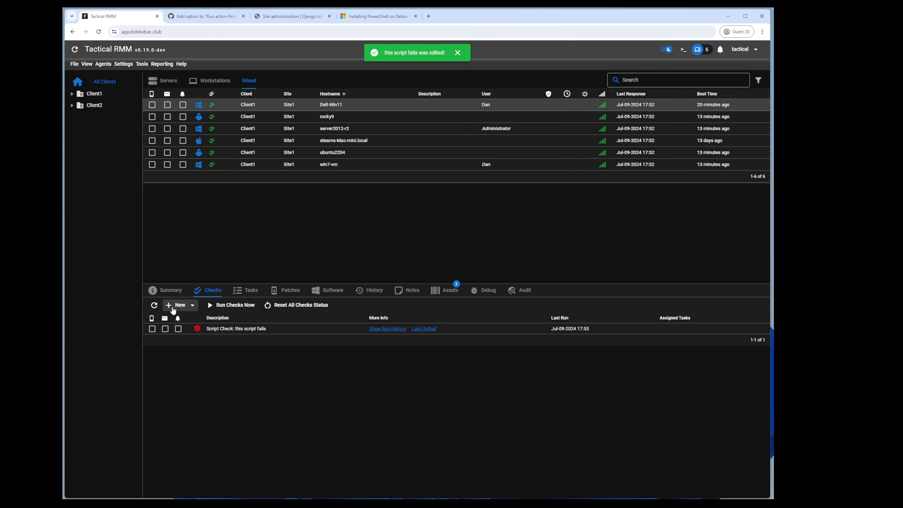
Step: Rerun and refresh Dell-Win11's checks, then bring up the full alerts list
click(220, 306)
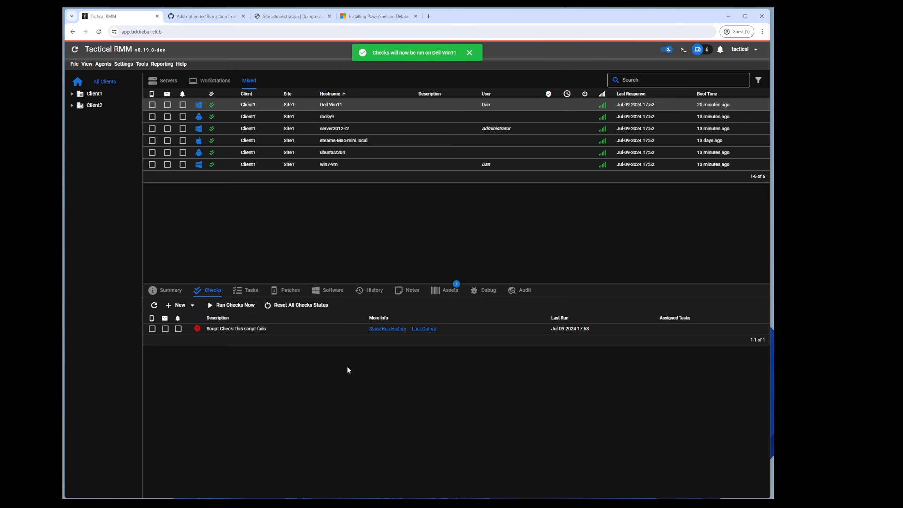
click(154, 306)
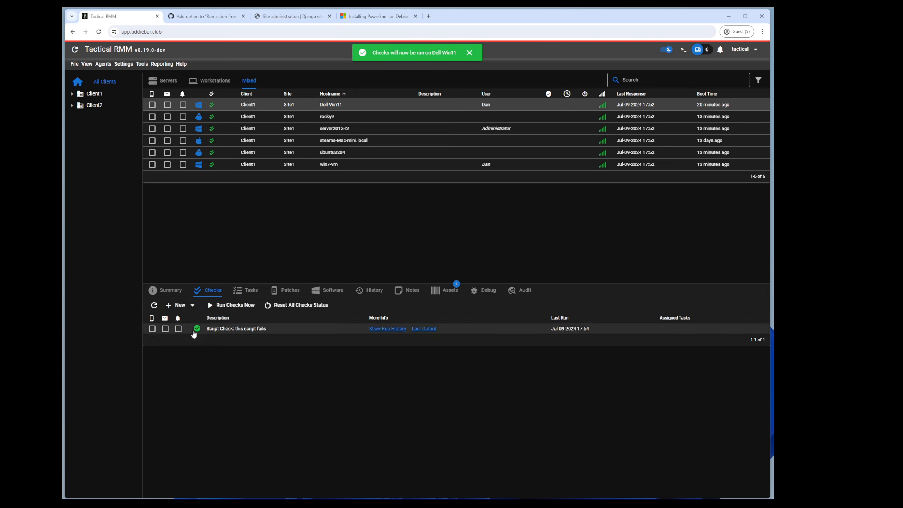
click(720, 49)
click(718, 76)
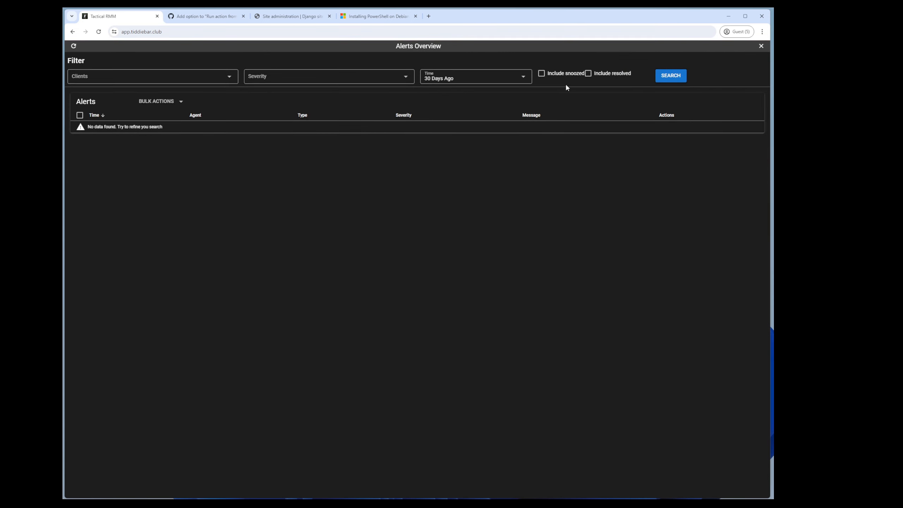
Step: Include resolved alerts and view the resolved action output 'powershell resolved on trmm server'
click(609, 74)
click(660, 76)
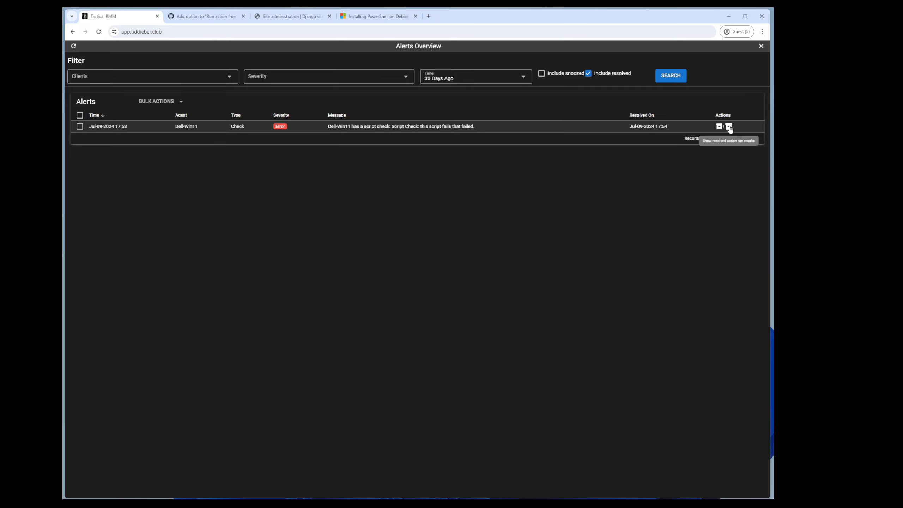
click(729, 127)
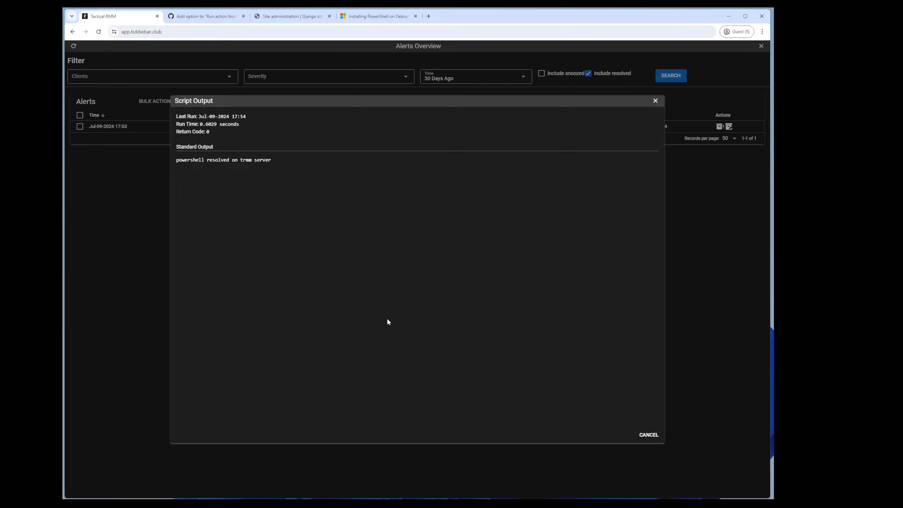
click(648, 435)
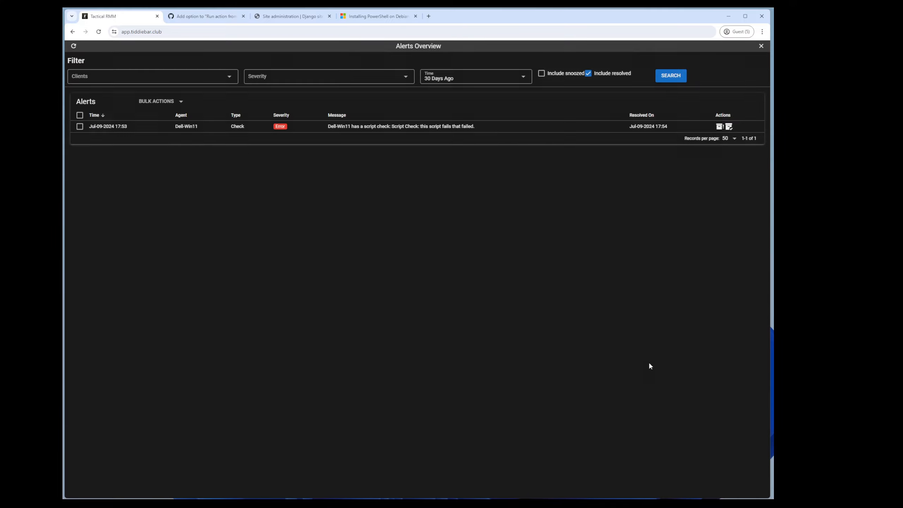
click(761, 46)
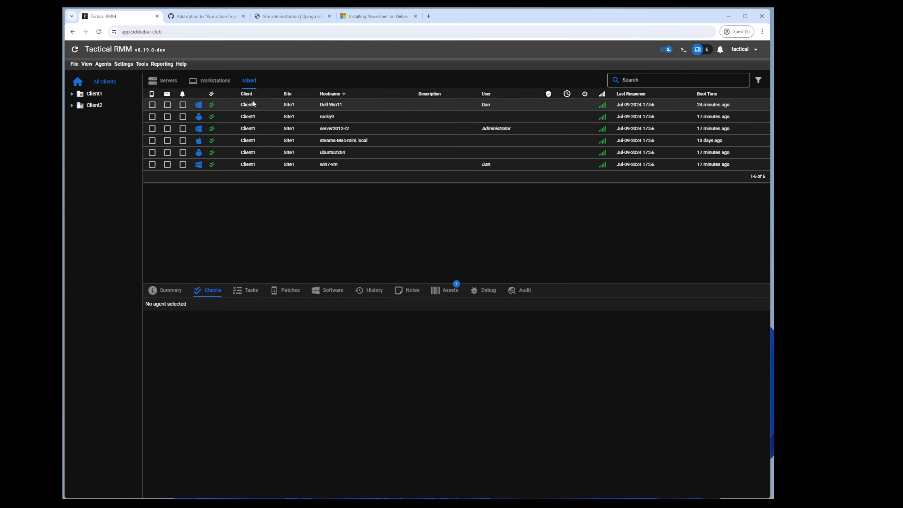
Step: Look up the zammad_api_key entry in the Global Settings key store
click(129, 65)
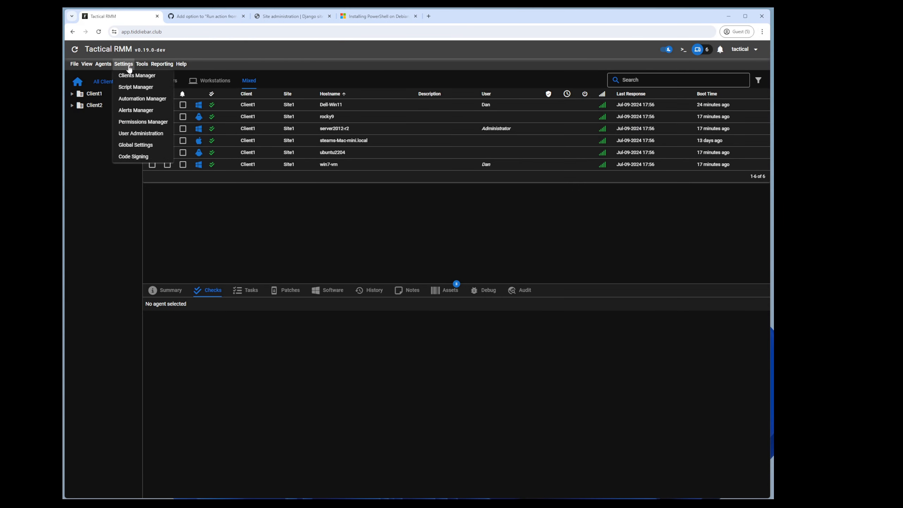
click(134, 146)
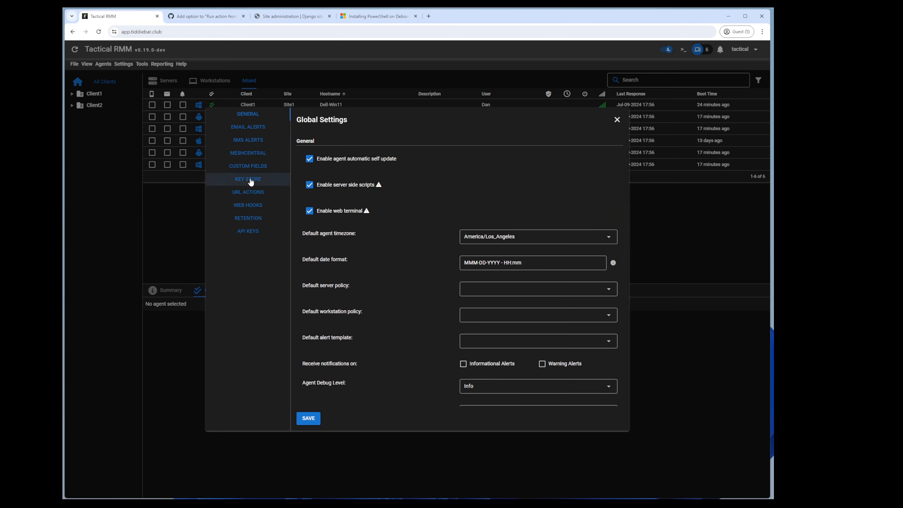
click(247, 179)
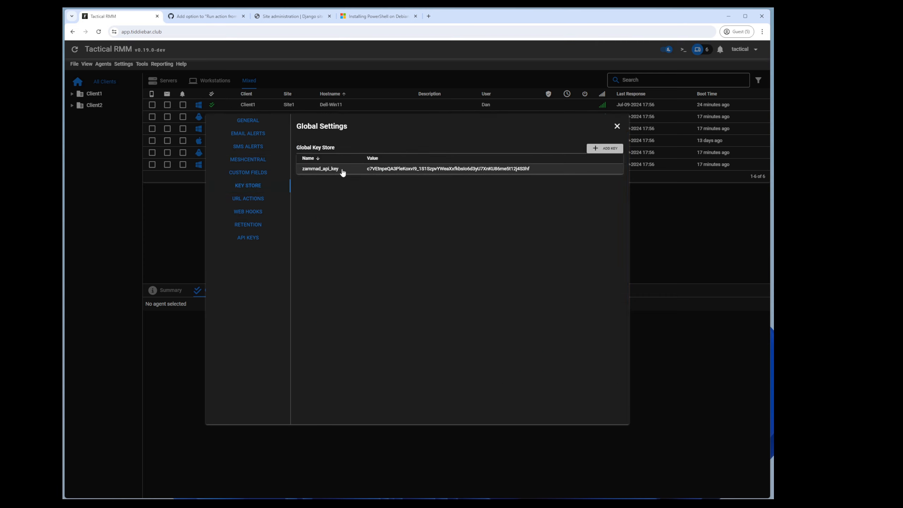
drag(341, 170, 308, 173)
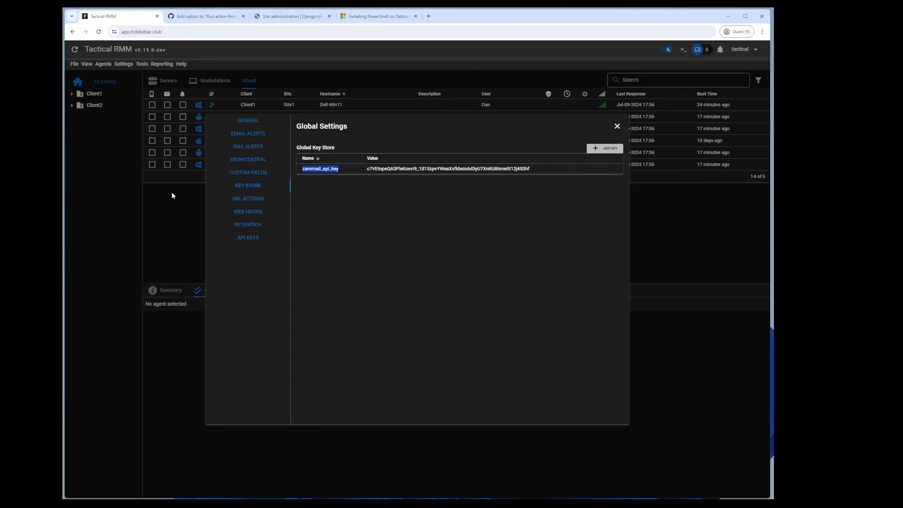
key(Escape)
Step: Add failure env var ZAMMAD123={{global.zammad_api_key}} to the asdasdasd alert template and save
click(123, 63)
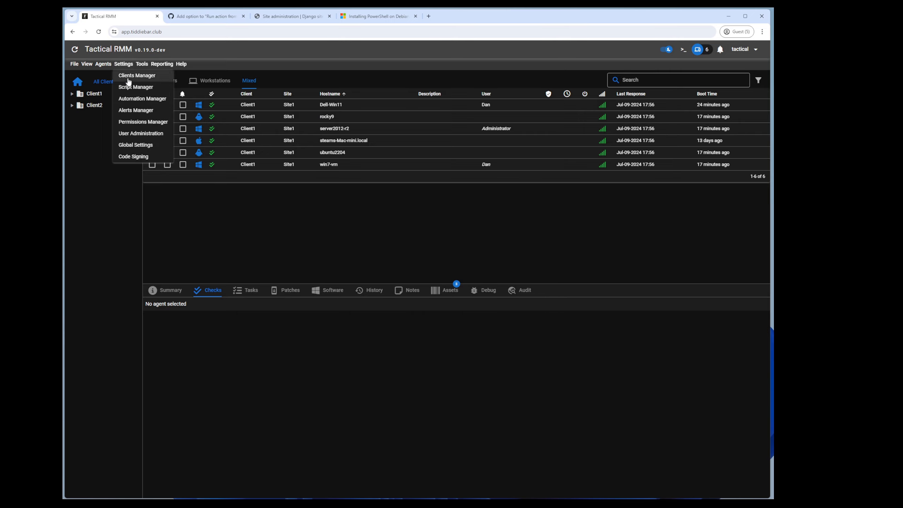
click(136, 110)
right_click(177, 158)
click(194, 164)
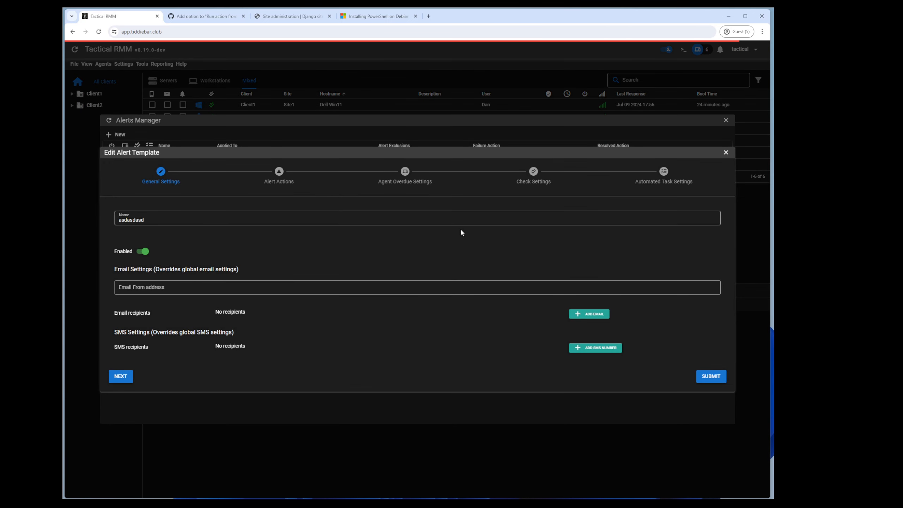
click(120, 376)
click(154, 224)
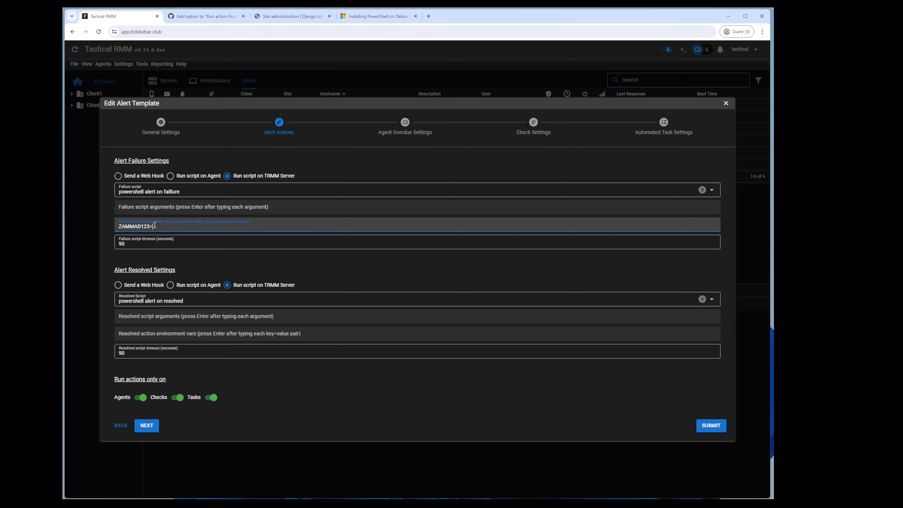
text(ZAMMAD123={{global.zammad_api_key}})
key(Return)
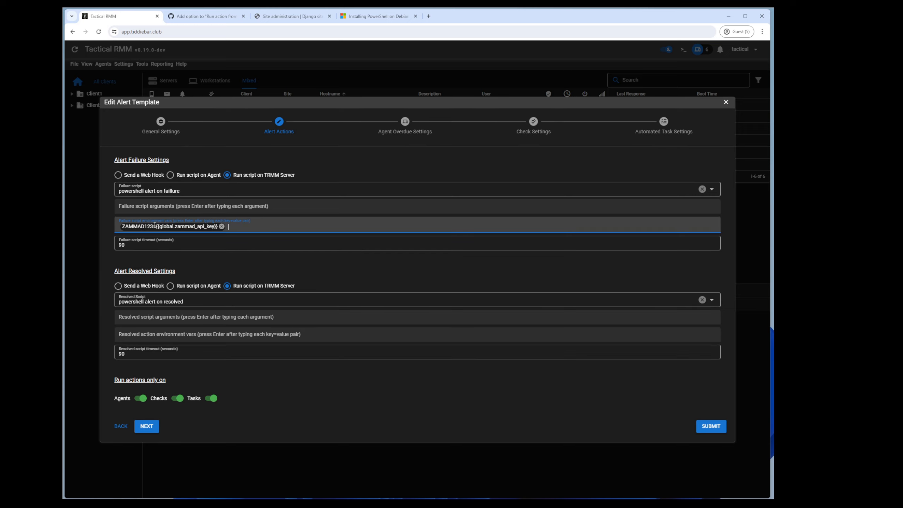
click(711, 426)
Step: Leave the Alerts Manager and go to the Script Manager
key(Escape)
click(123, 64)
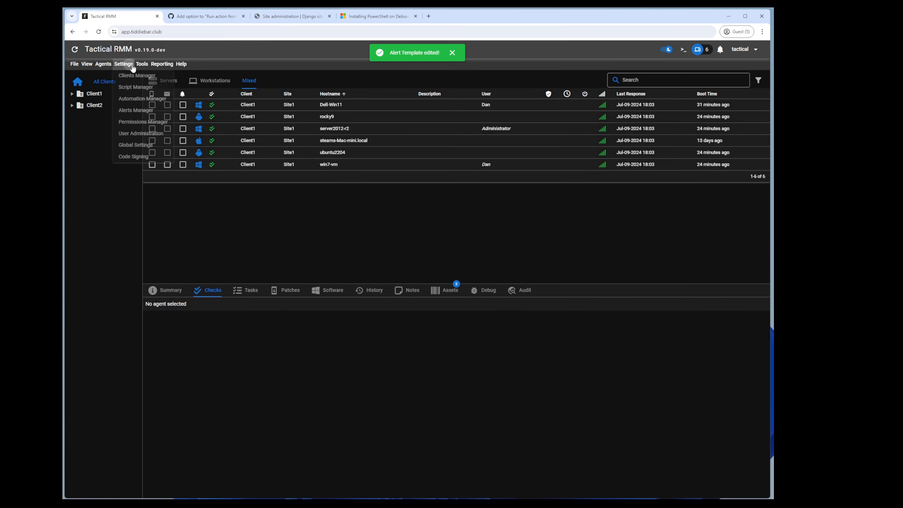
click(135, 86)
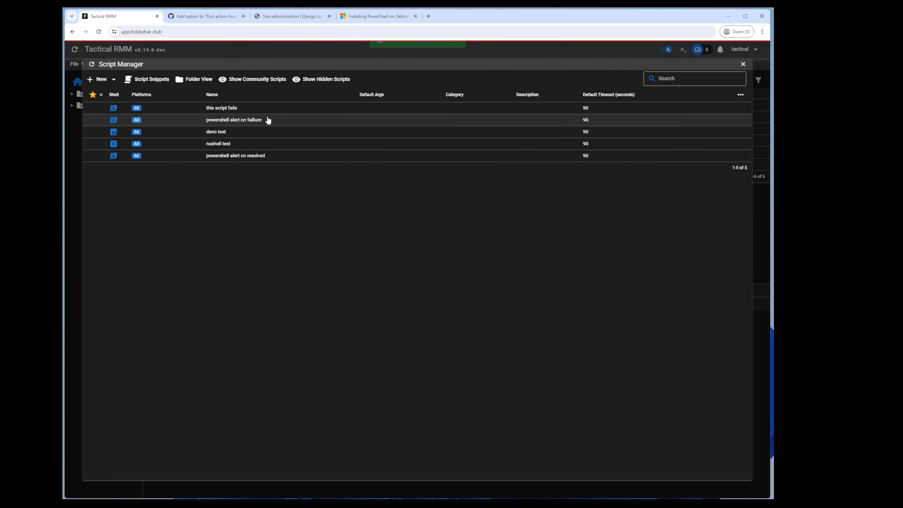
Step: Add a 'write-output $env:ZAMMAD123' line to 'powershell alert on faillure' and save it
right_click(255, 122)
click(283, 147)
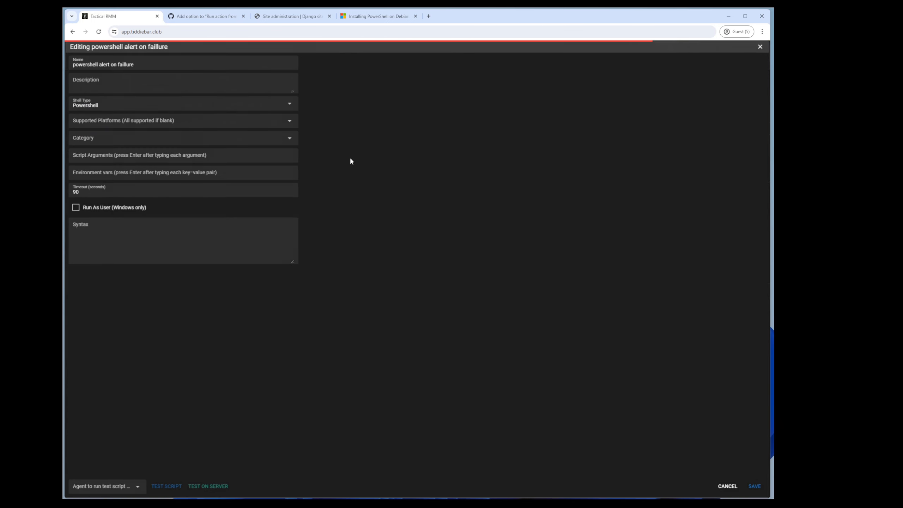
key(Return)
key(Return)
text(wri)
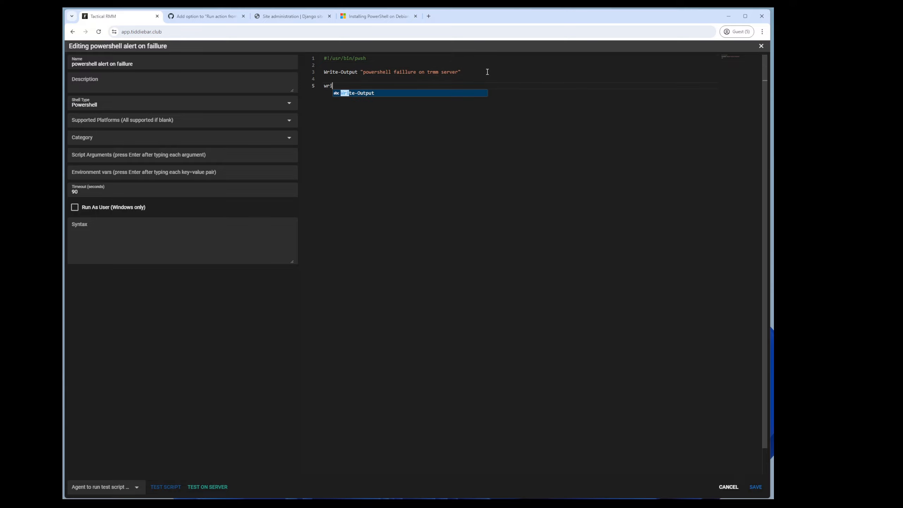
text(te-output $env:ZAMMAD123)
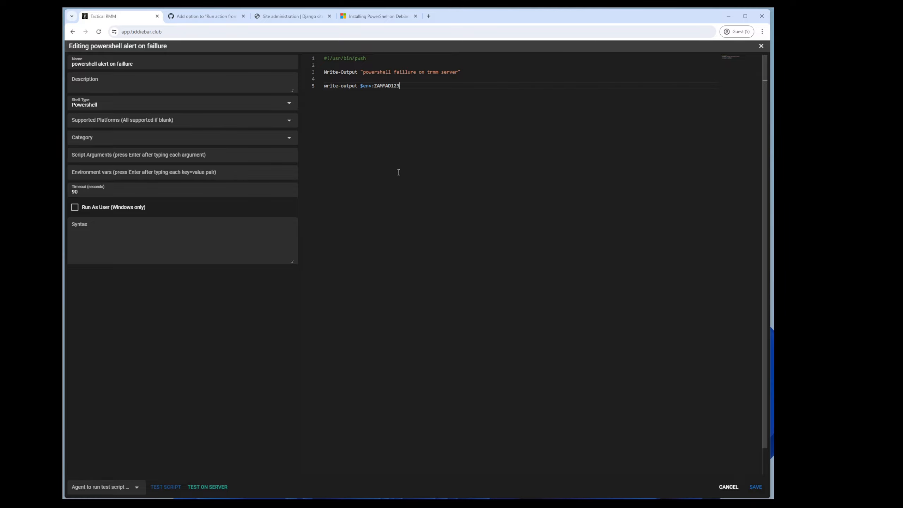
click(755, 486)
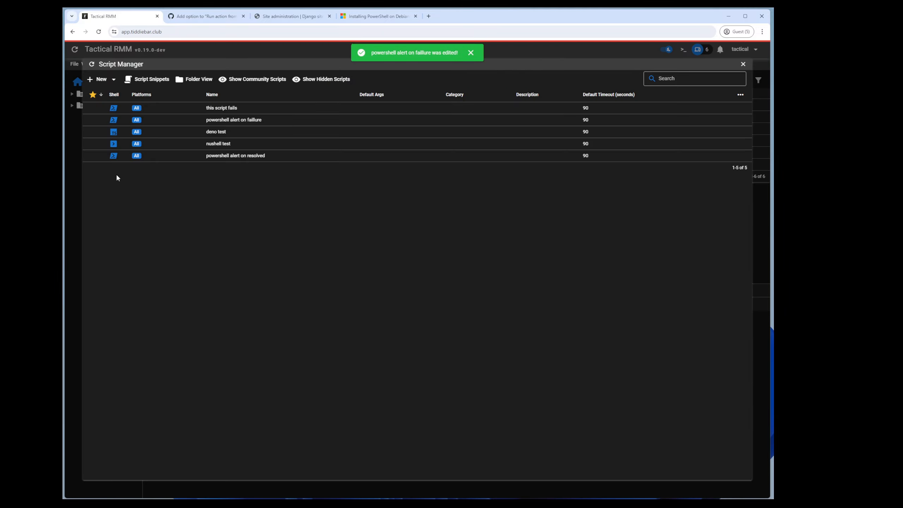
Step: Select the Dell-Win11 agent and show its checks
click(75, 182)
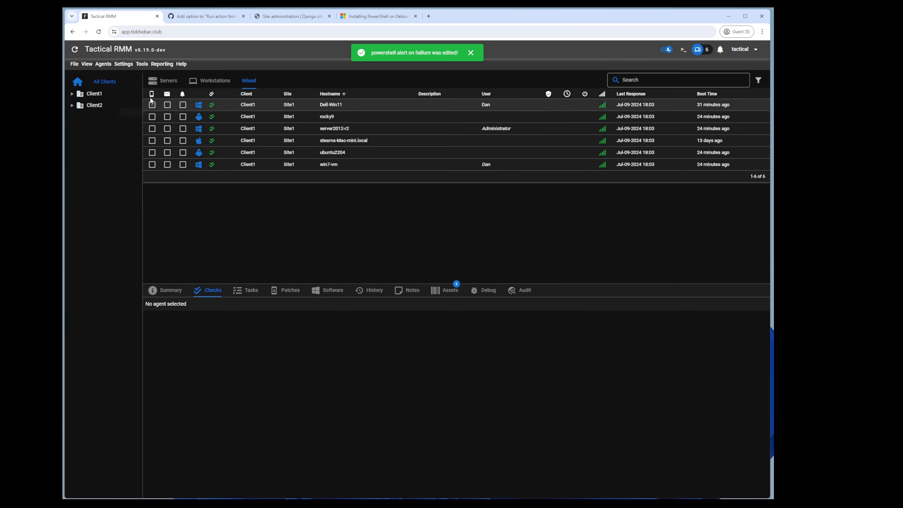
click(123, 63)
click(230, 104)
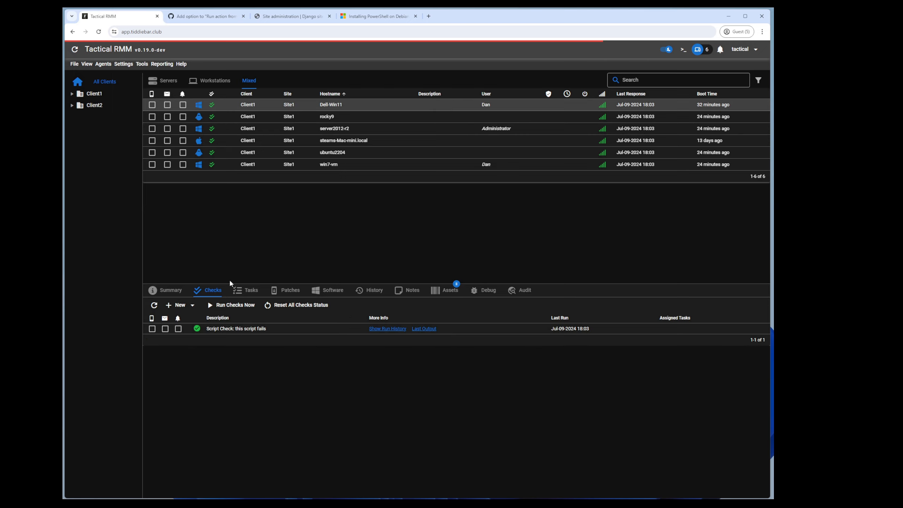
Step: Add a $host.setshouldexit(1) second line to 'this script fails'
click(123, 64)
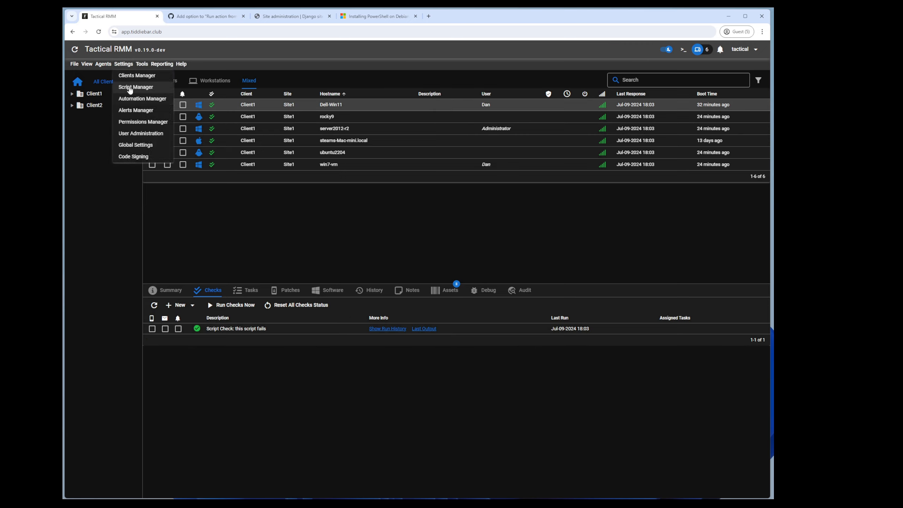
click(130, 89)
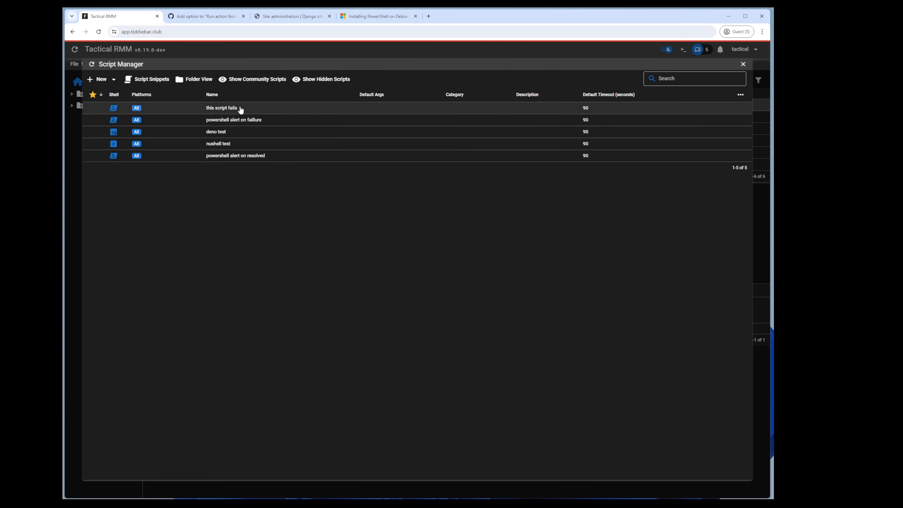
right_click(240, 109)
click(265, 135)
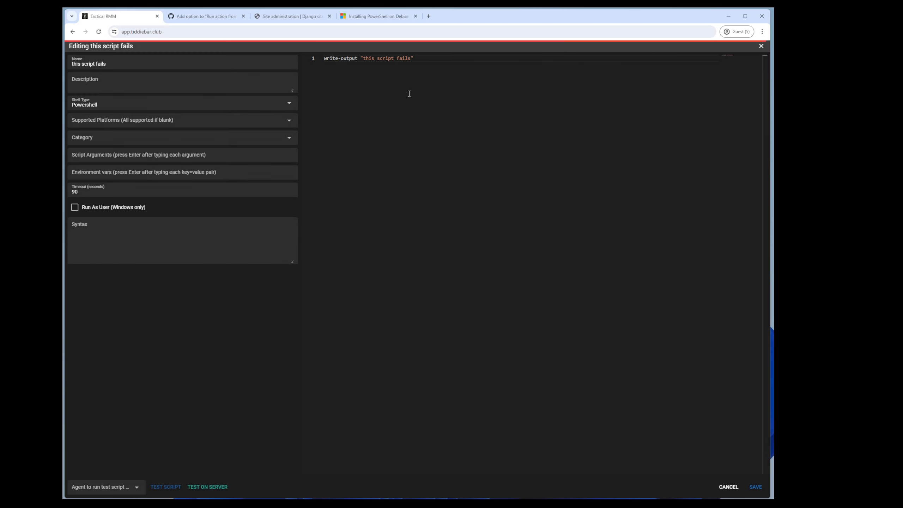
click(440, 61)
key(Return)
text($)
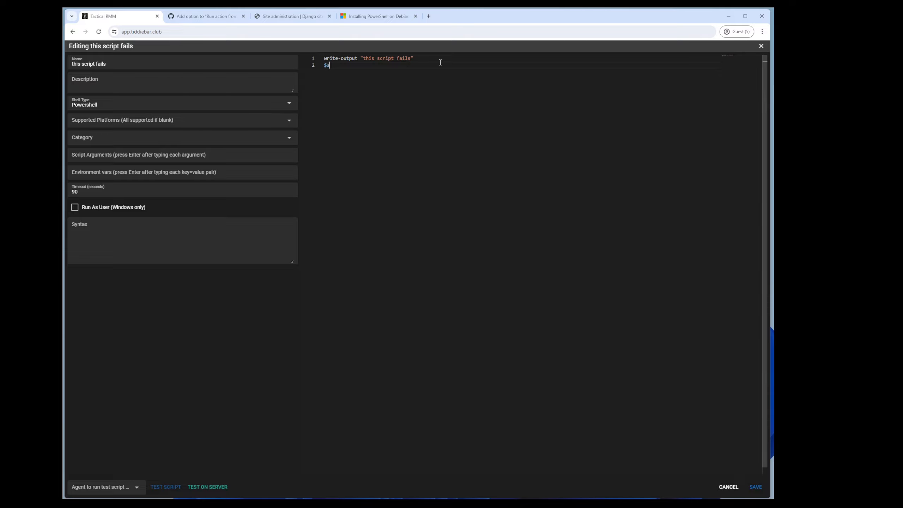
text(host.setshouldexit(1)
Step: Test the script on Dell-Win11, confirm it returns 1, and save it
click(135, 487)
click(88, 416)
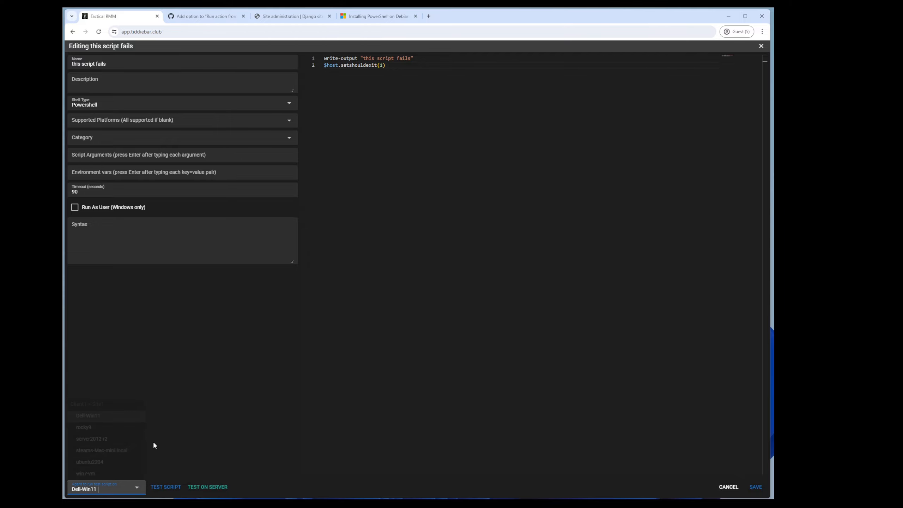
click(164, 486)
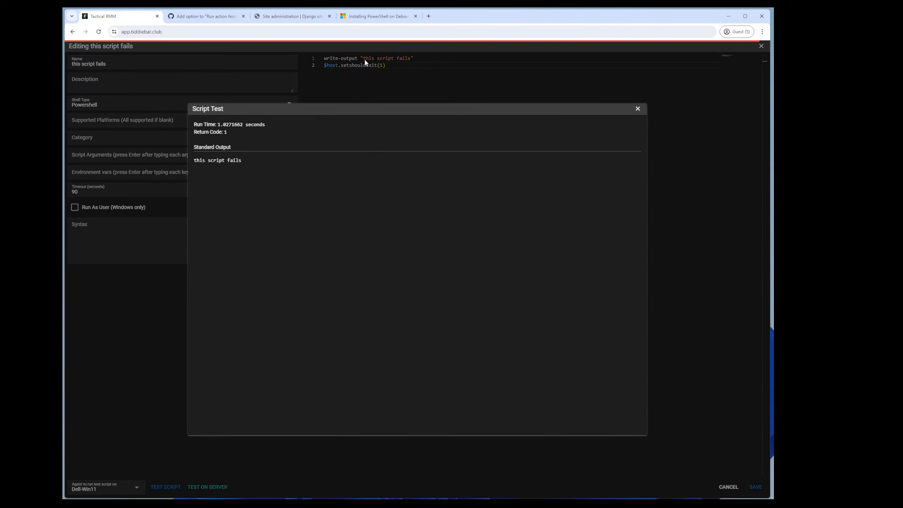
click(637, 108)
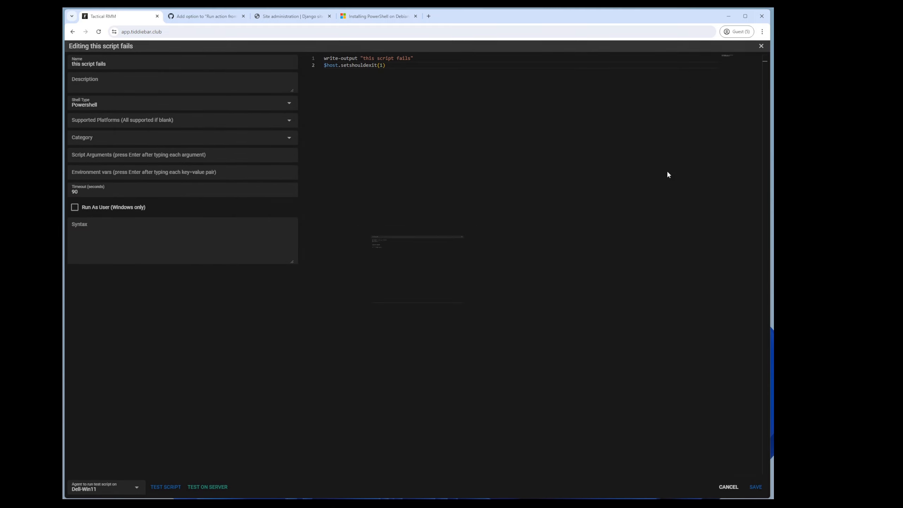
click(755, 487)
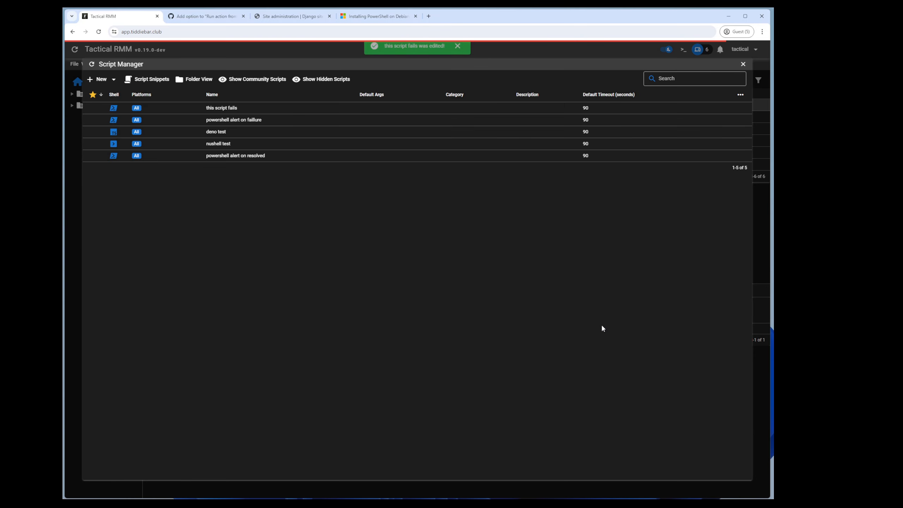
click(73, 150)
Step: Rerun and refresh Dell-Win11's checks, then bring up all alerts
click(229, 311)
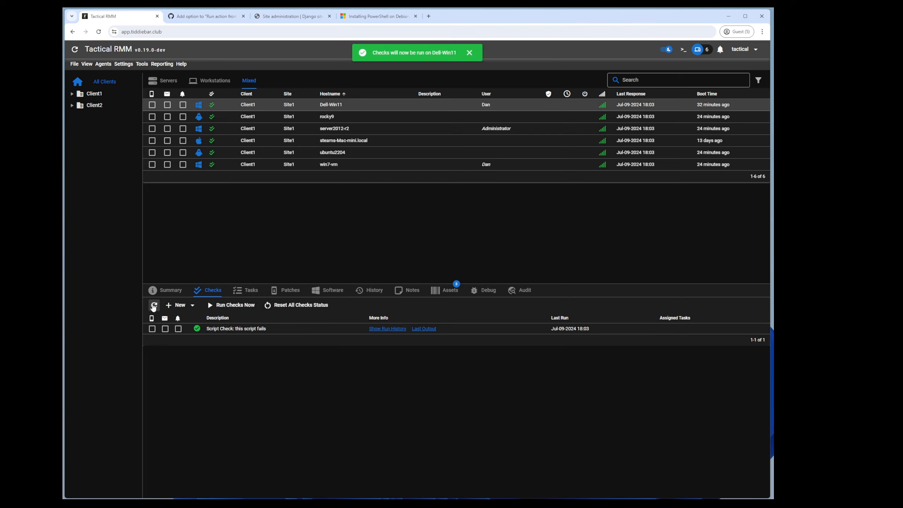
click(154, 305)
click(720, 49)
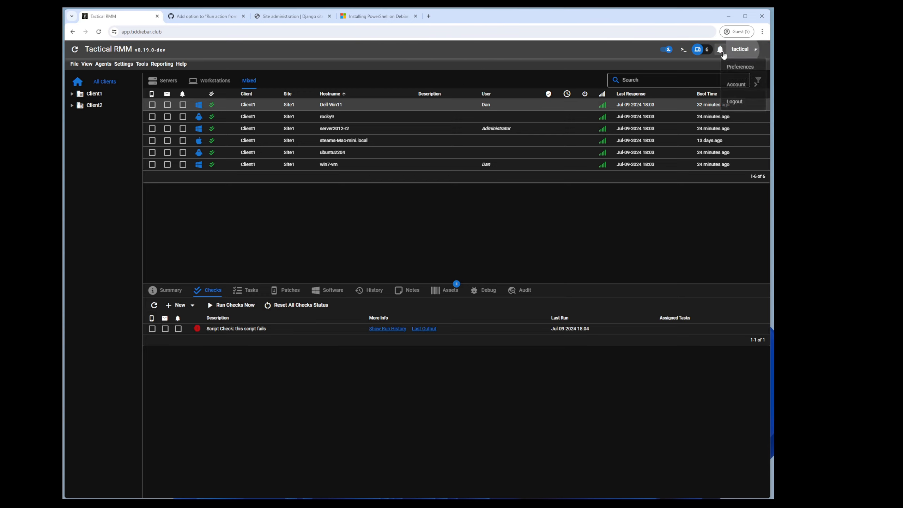
click(748, 80)
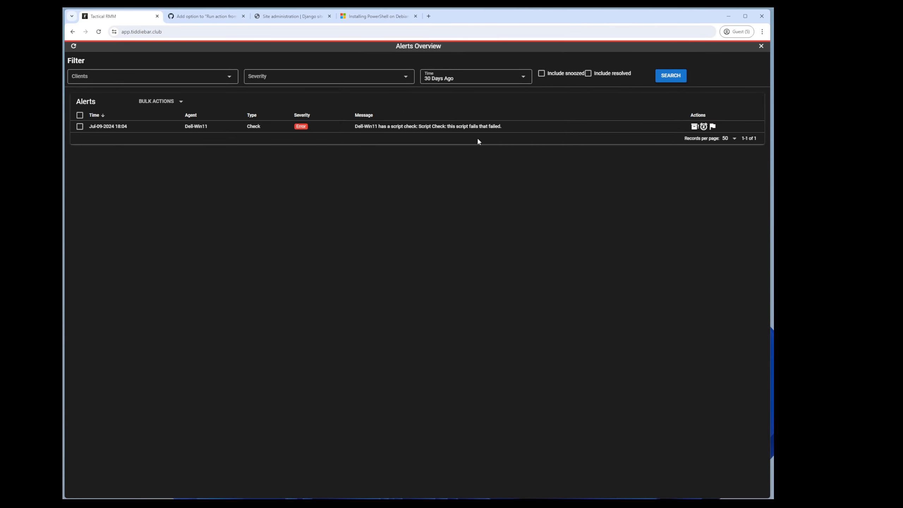
click(694, 127)
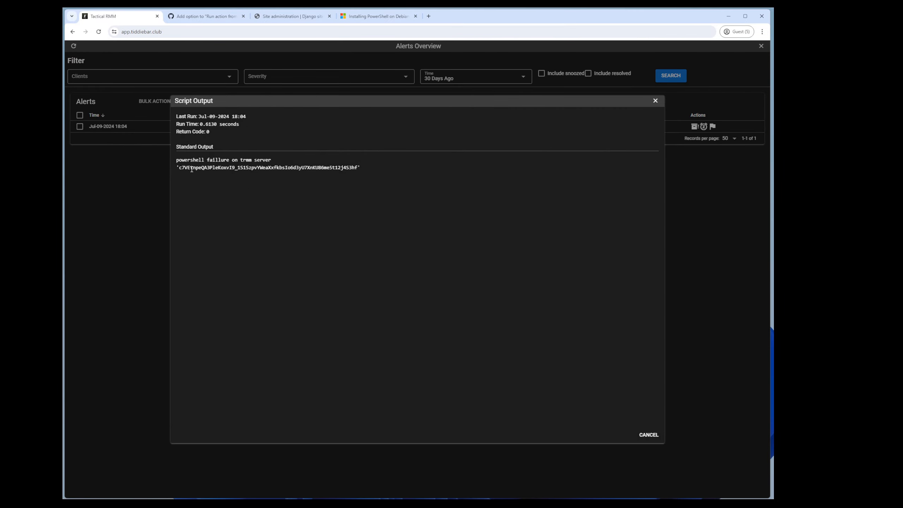
drag(192, 169, 304, 169)
drag(241, 169, 265, 169)
click(247, 168)
click(655, 101)
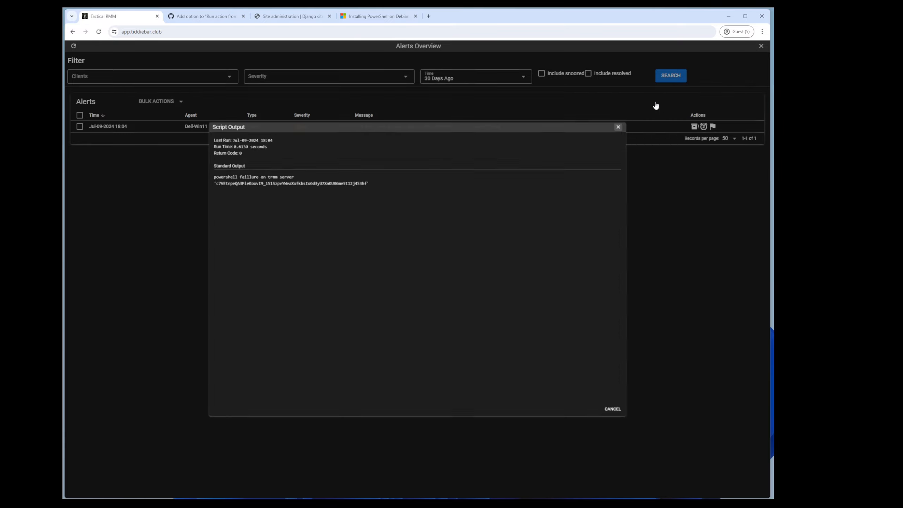
click(761, 46)
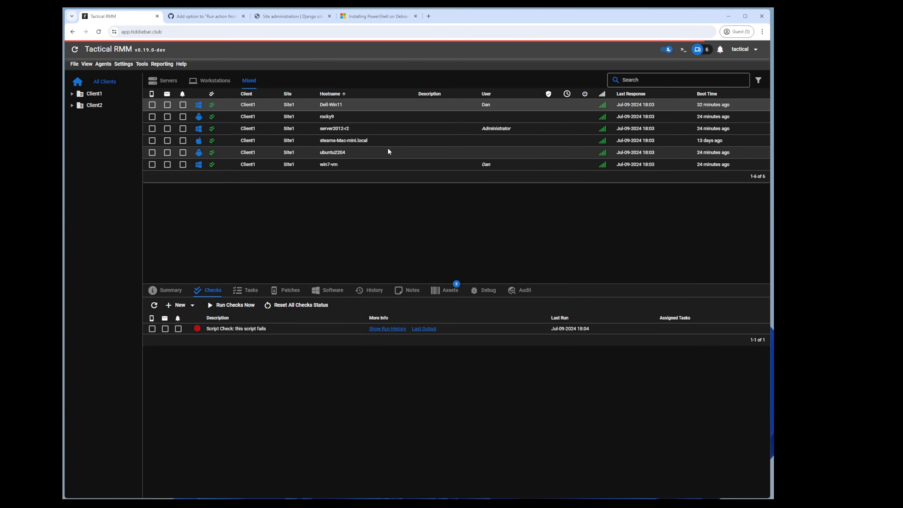
Step: Add a 'write-output $env:client123' line to 'powershell alert on resolved' and save it
click(123, 65)
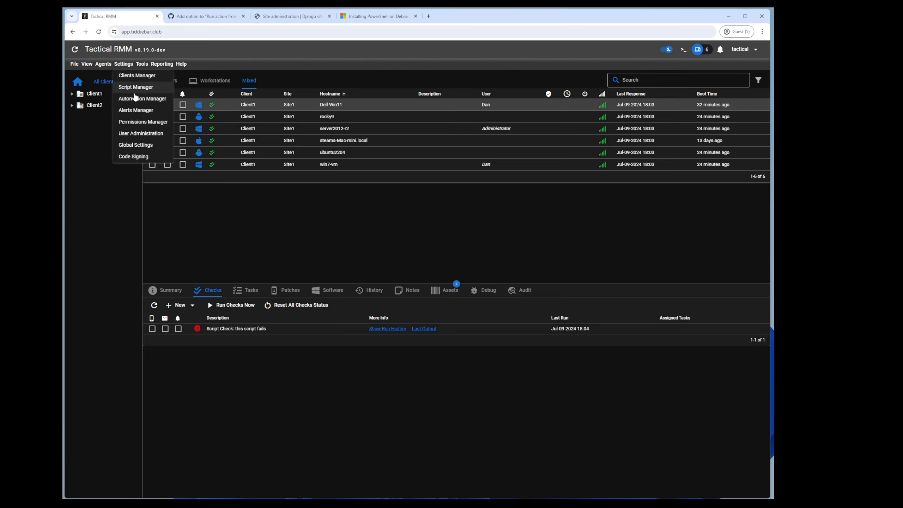
click(134, 89)
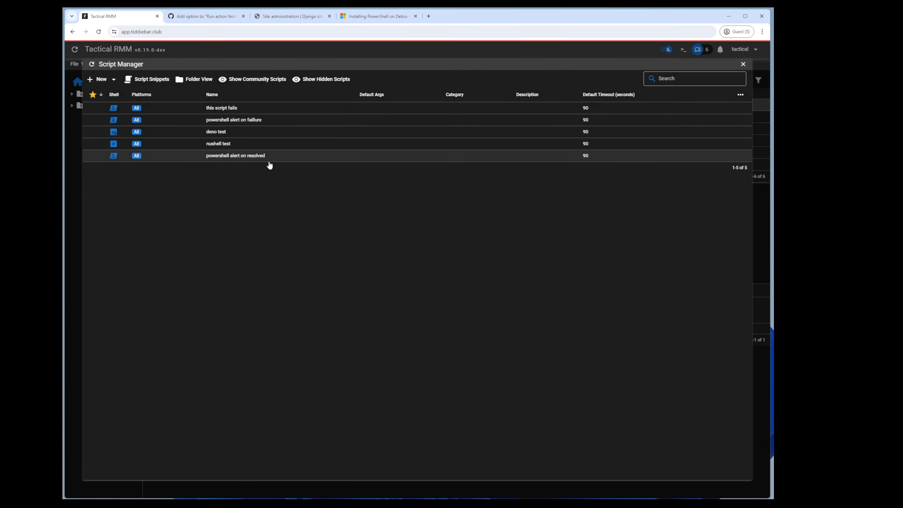
right_click(243, 157)
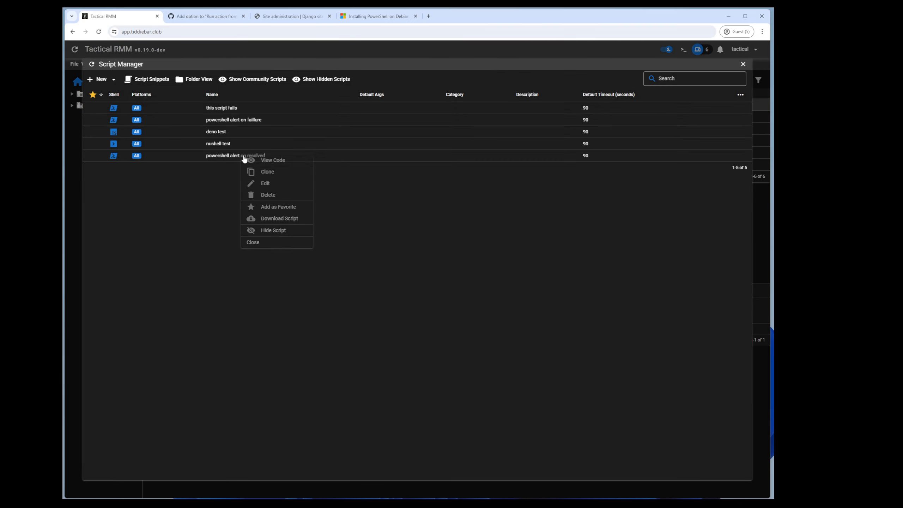
click(264, 183)
click(486, 79)
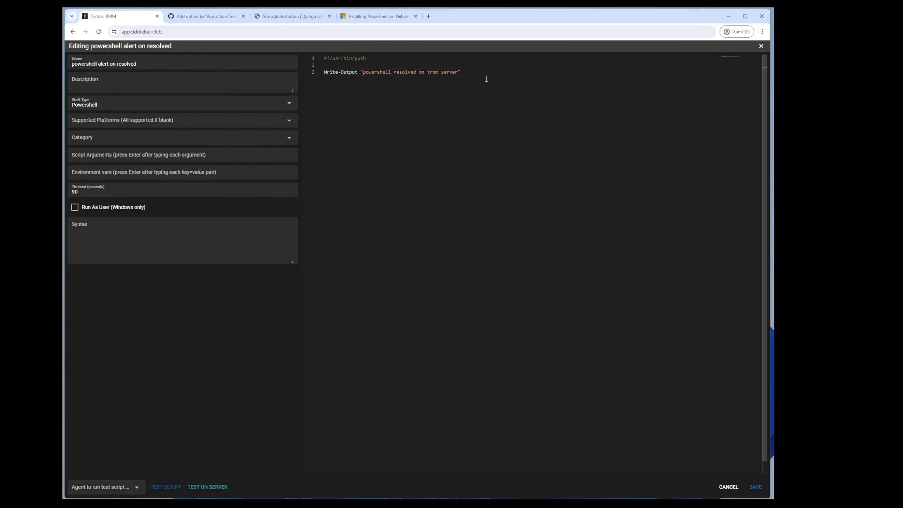
key(Return)
text(write-o)
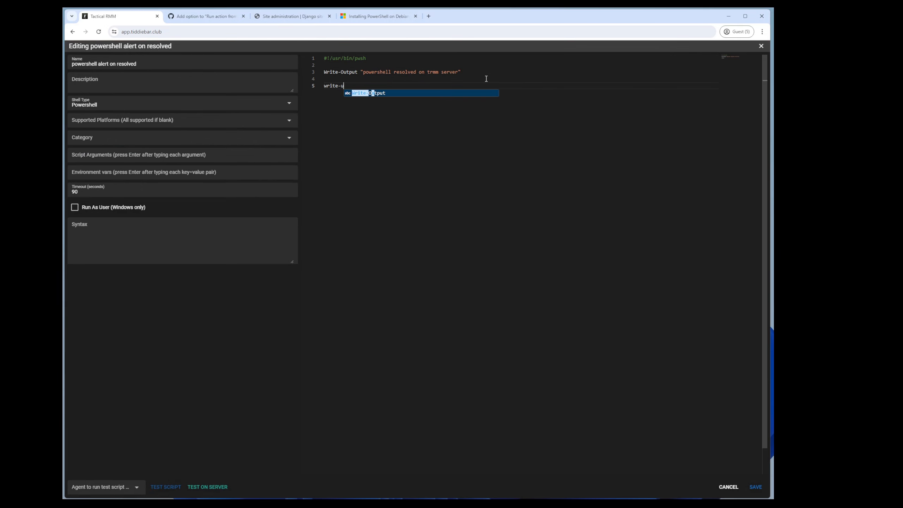
text(utput $env:client123)
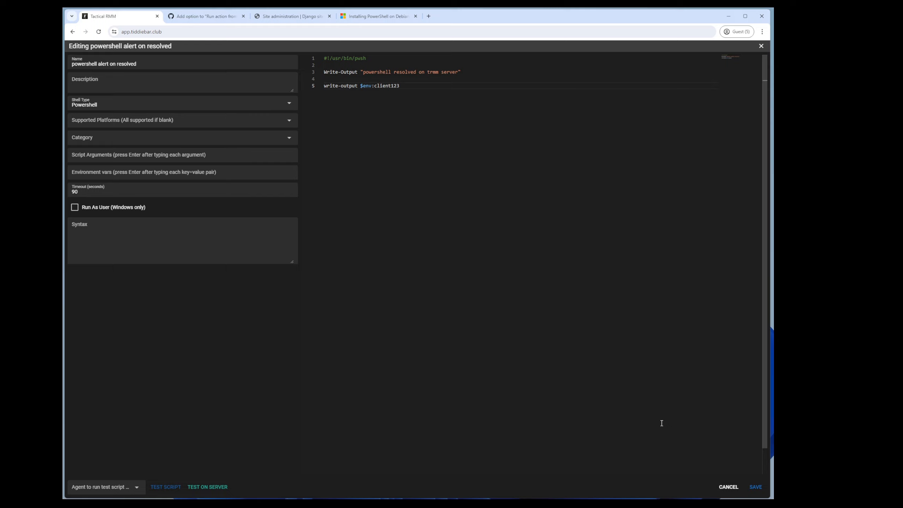
click(755, 487)
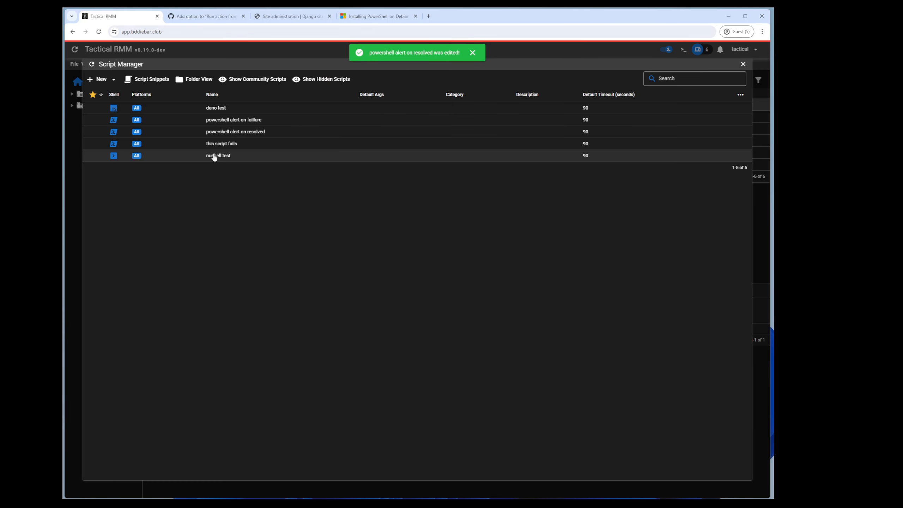
key(Escape)
click(124, 63)
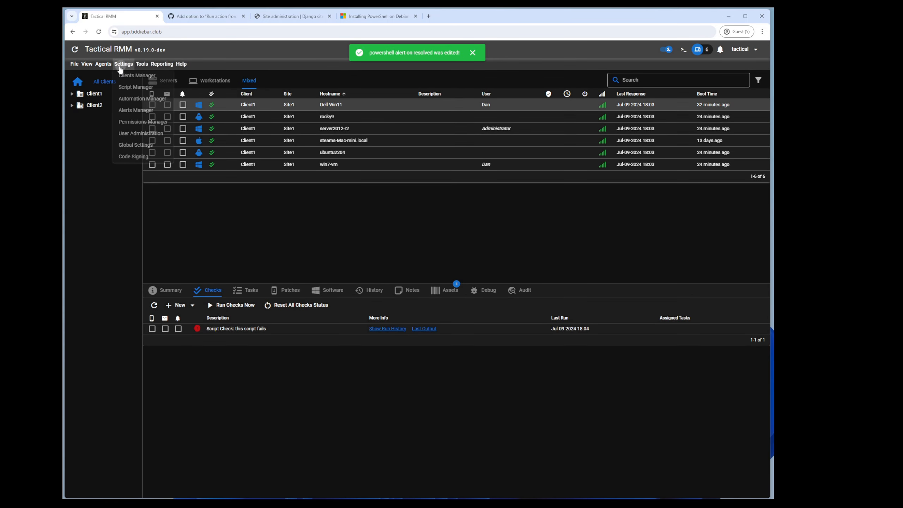
Step: Add resolved env var client123={{agent.site.client.name}} to the asdasdasd template and save it
click(131, 111)
double_click(170, 161)
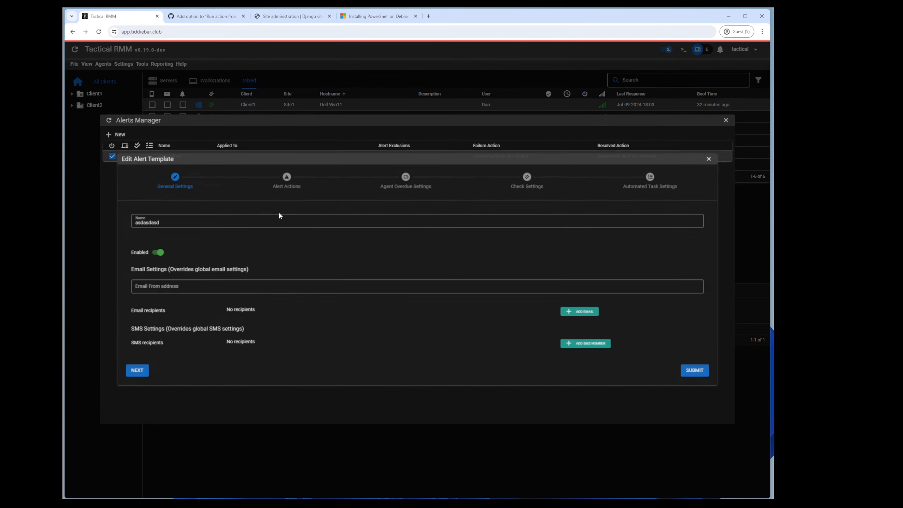
click(277, 185)
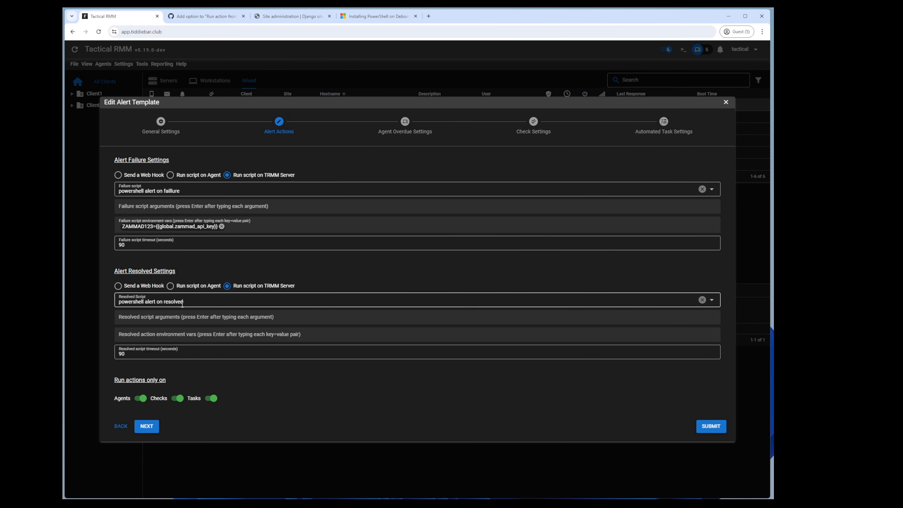
click(199, 331)
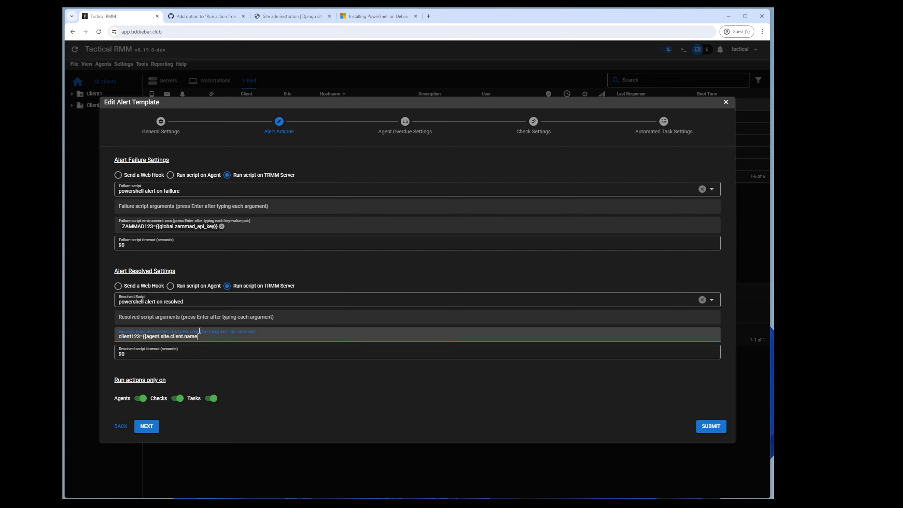
text(}})
key(Return)
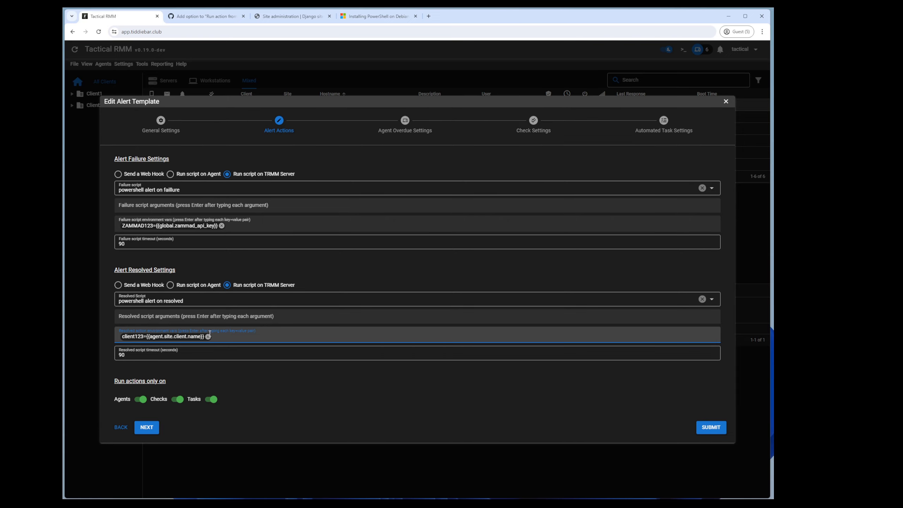
click(710, 427)
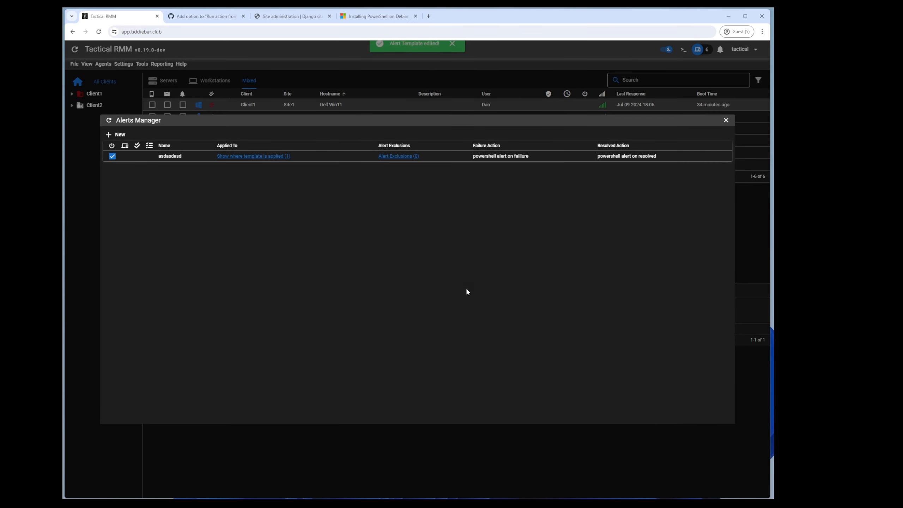
click(88, 145)
Step: Comment out the exit line of 'this script fails' with # and save
click(124, 64)
click(146, 95)
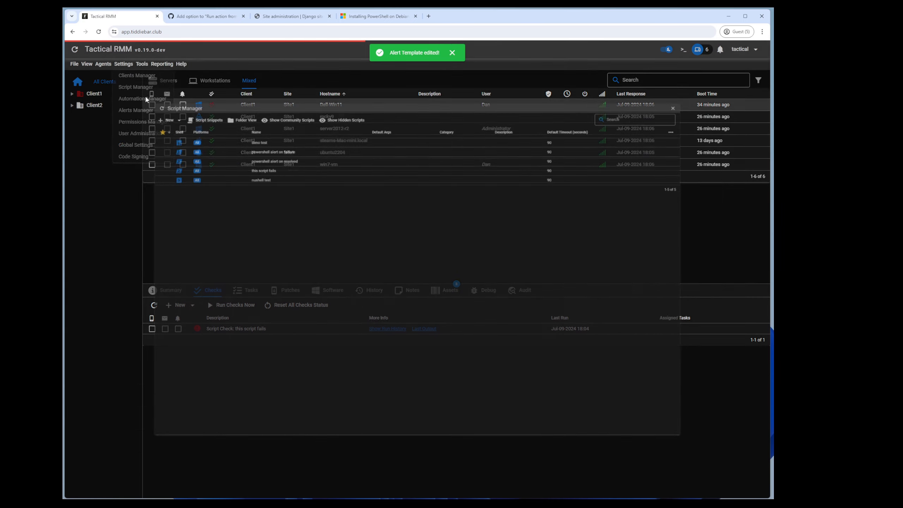
right_click(231, 144)
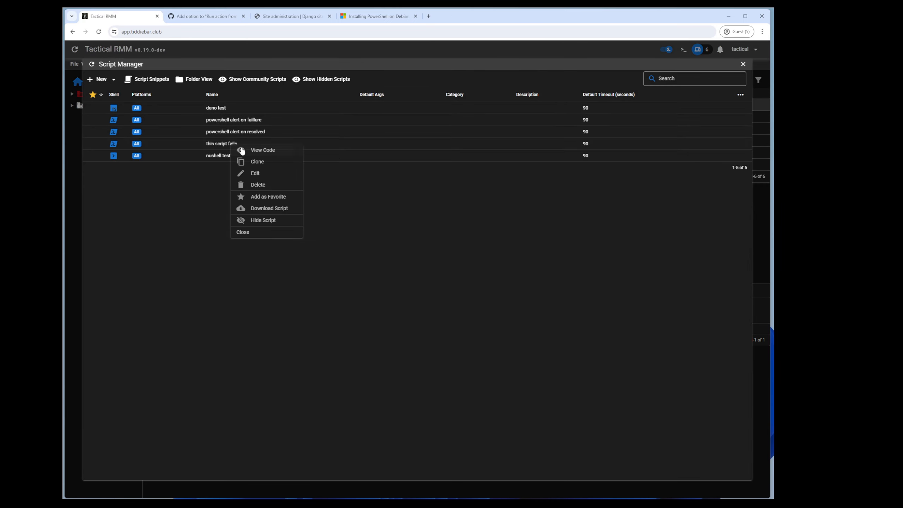
click(255, 173)
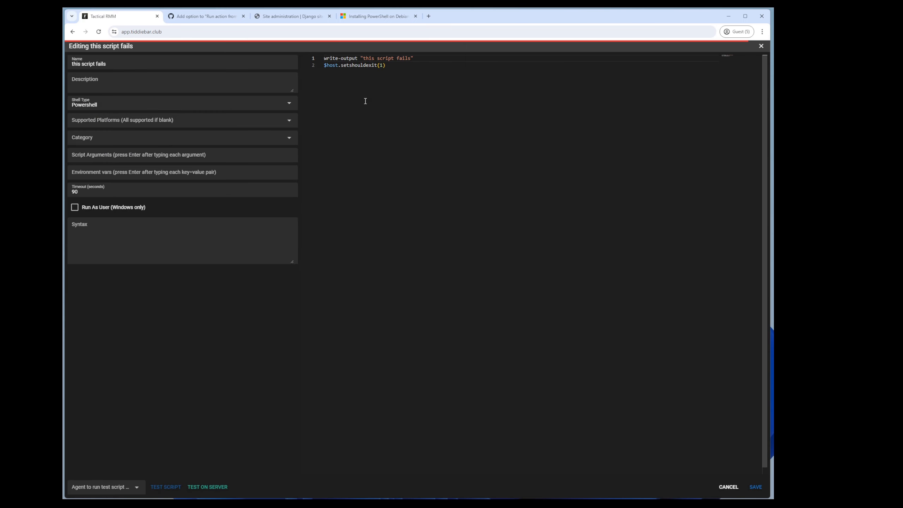
click(325, 67)
text(#)
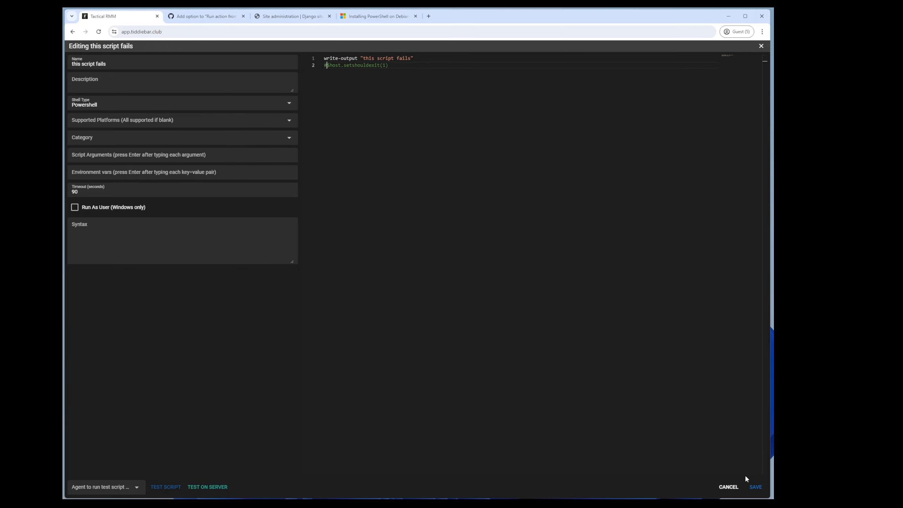
click(754, 488)
Step: Rerun and refresh Dell-Win11's checks, then bring up the alerts overview
click(75, 179)
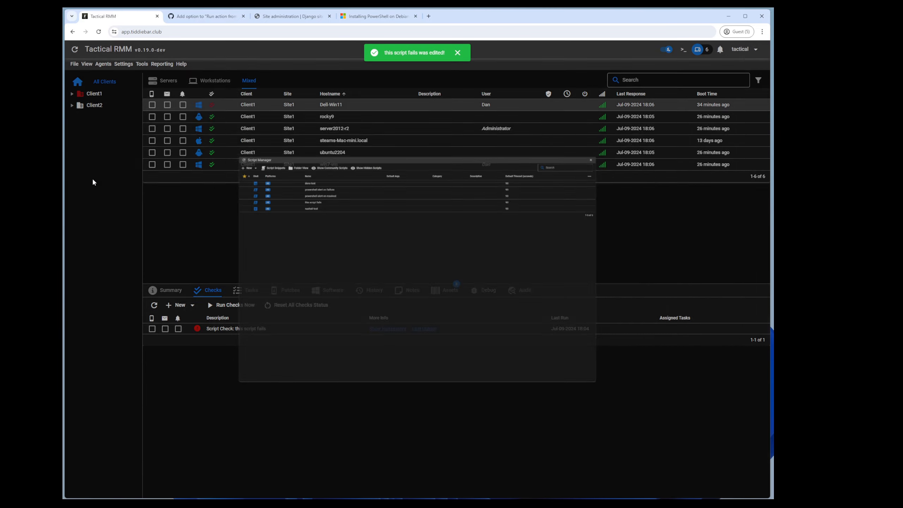
click(225, 306)
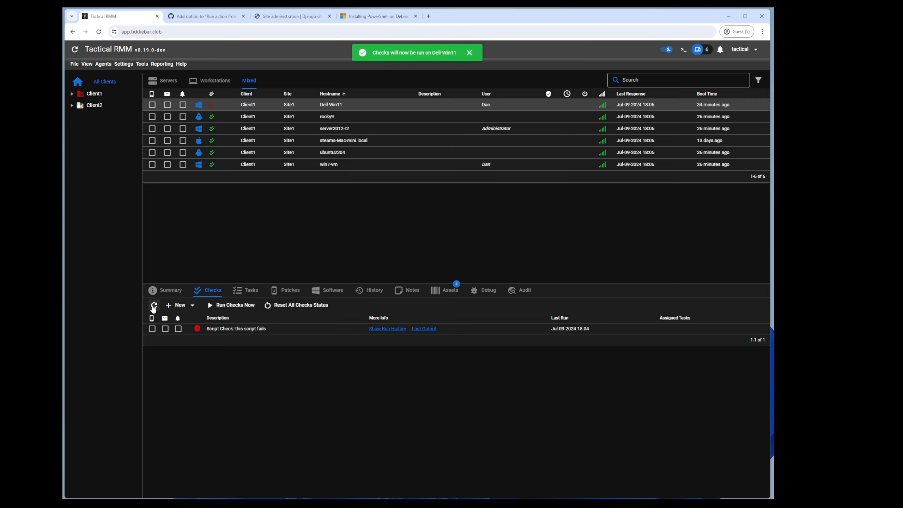
click(153, 305)
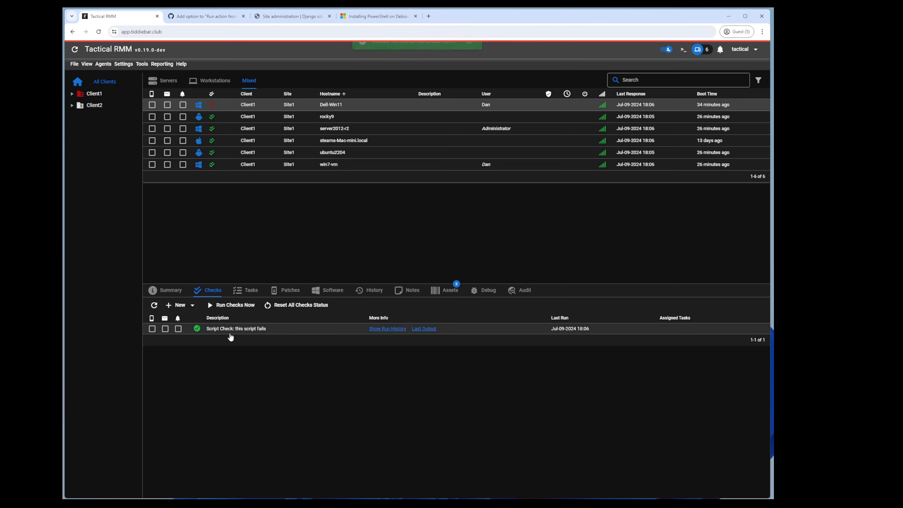
click(720, 49)
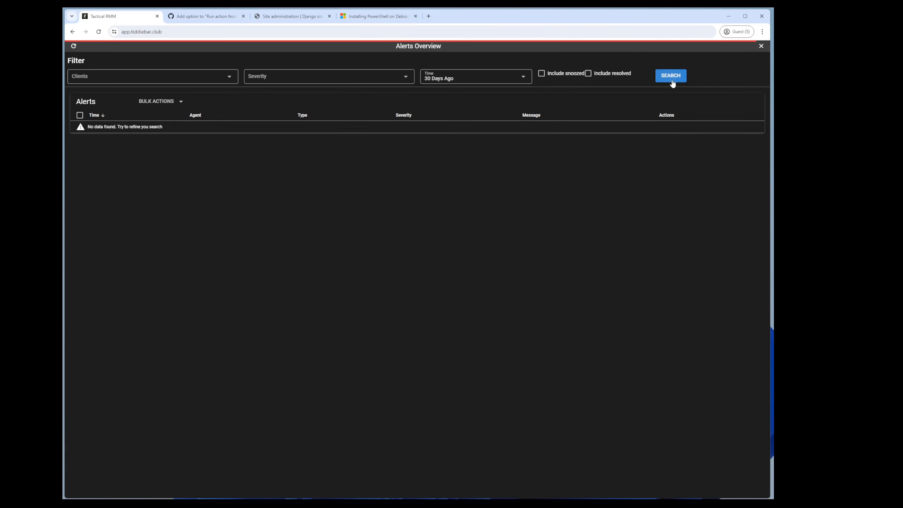
Step: Search including resolved alerts and confirm the resolved script output prints 'Client1'
click(619, 78)
click(684, 80)
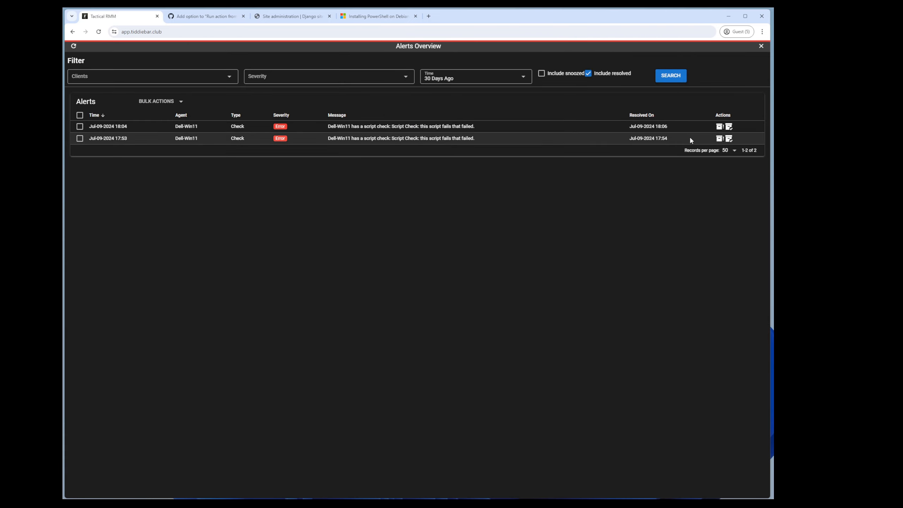
click(728, 127)
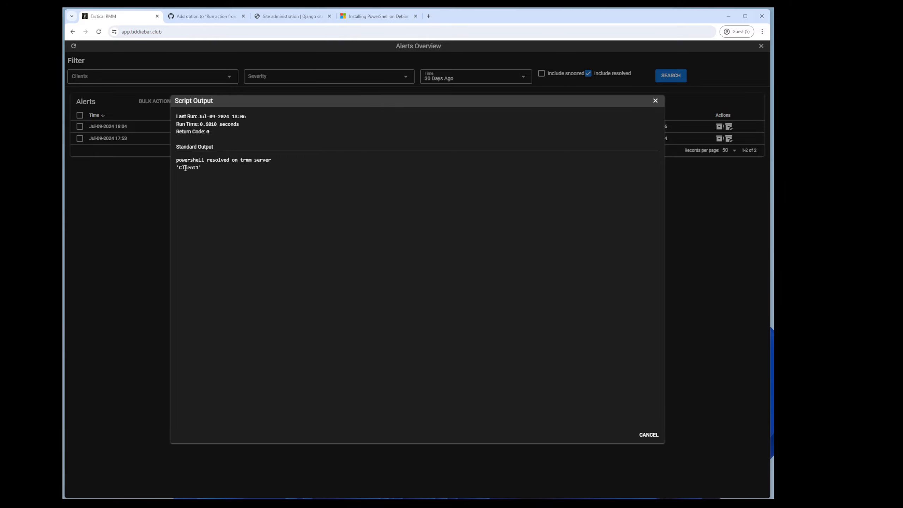
drag(185, 168, 192, 167)
click(655, 100)
click(758, 51)
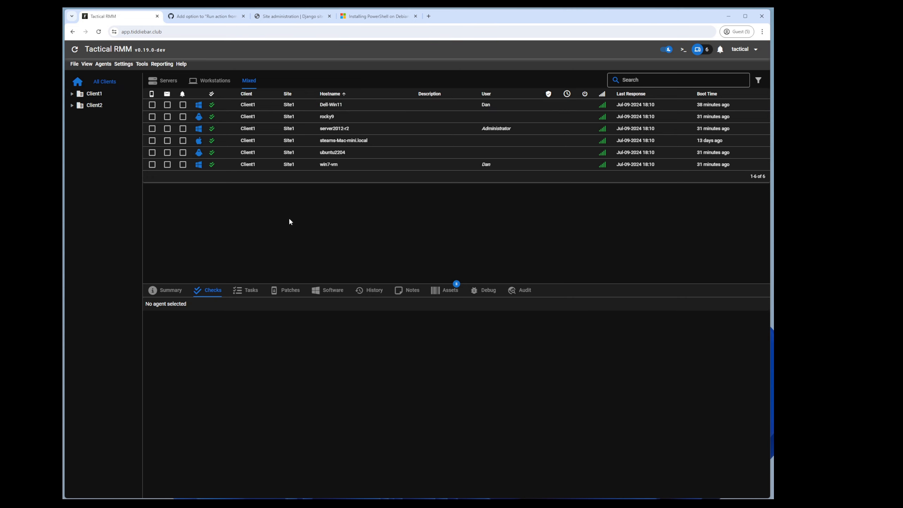
Step: Uncheck 'Enable server side scripts' in Global Settings and save
click(129, 67)
click(135, 146)
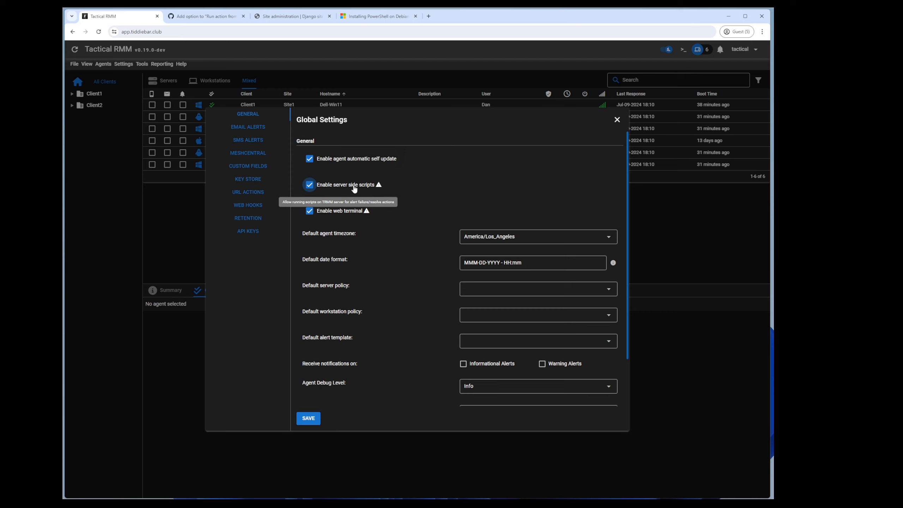
click(322, 187)
click(309, 417)
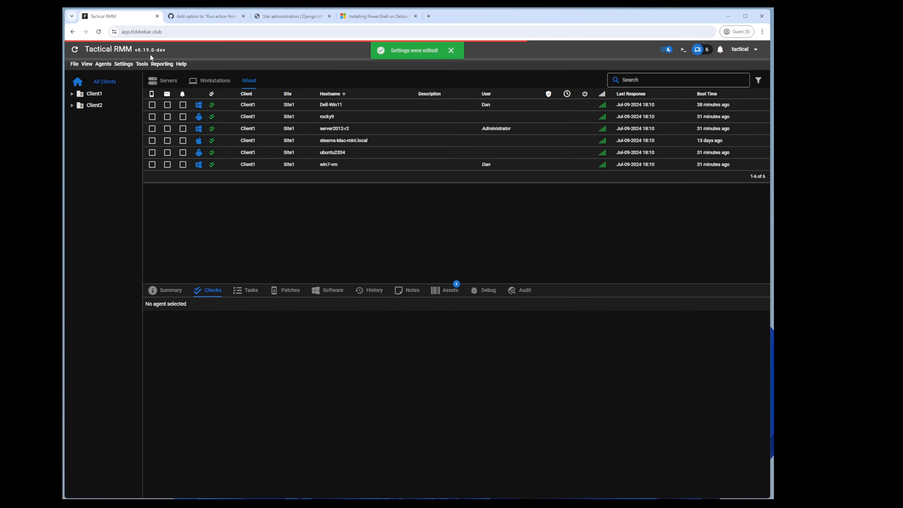
click(123, 64)
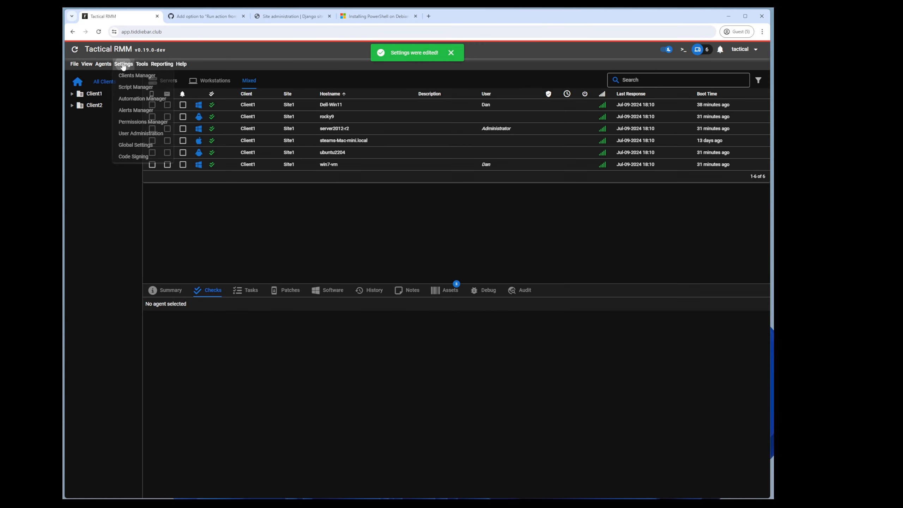
Step: Start a new alert template, look at its alert actions step, then discard it
click(135, 110)
click(124, 134)
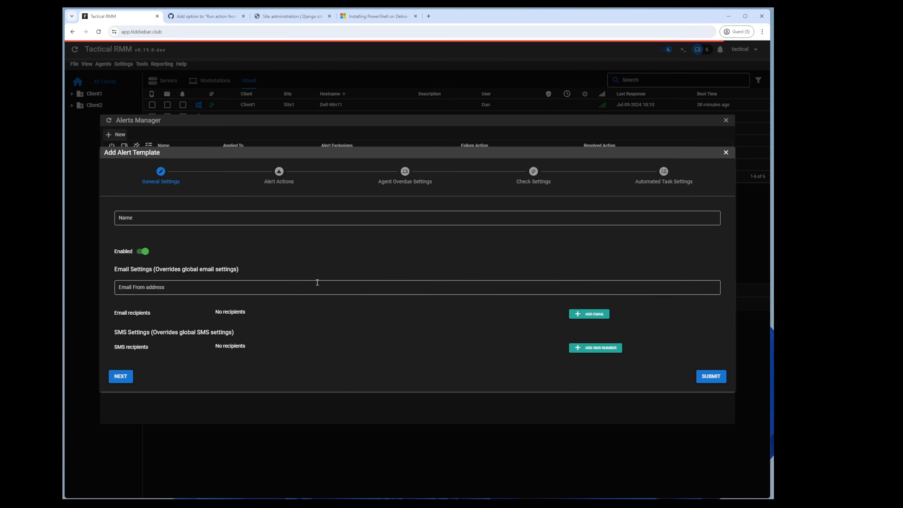
click(137, 377)
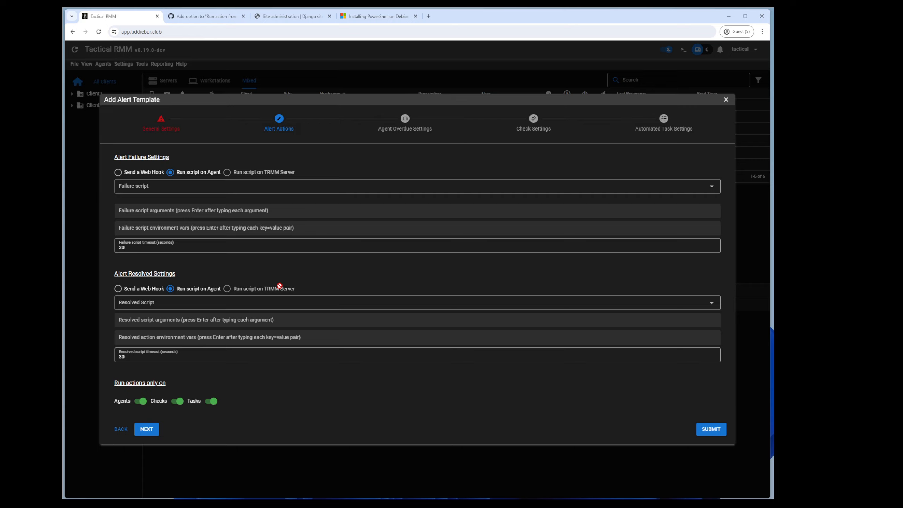
click(220, 73)
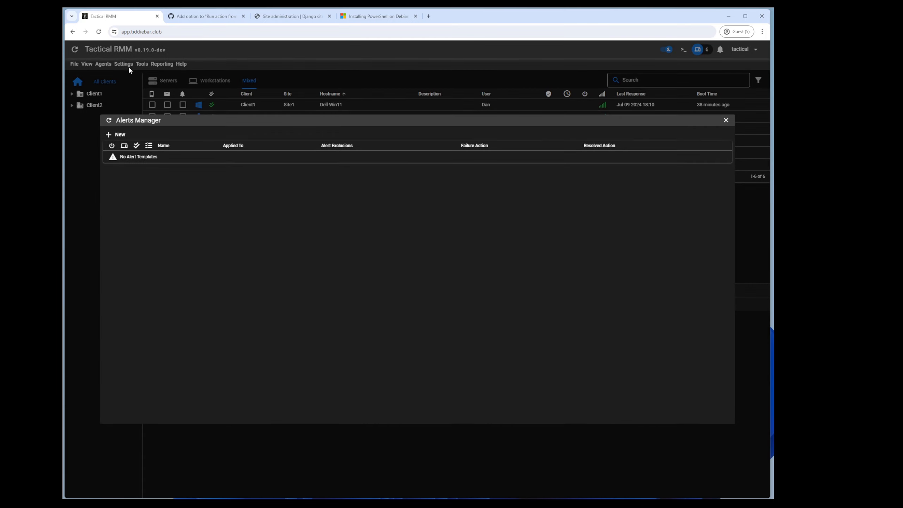
click(127, 67)
Step: Open the 'powershell alert on resolved' script in the editor and close it unchanged
click(126, 67)
click(127, 87)
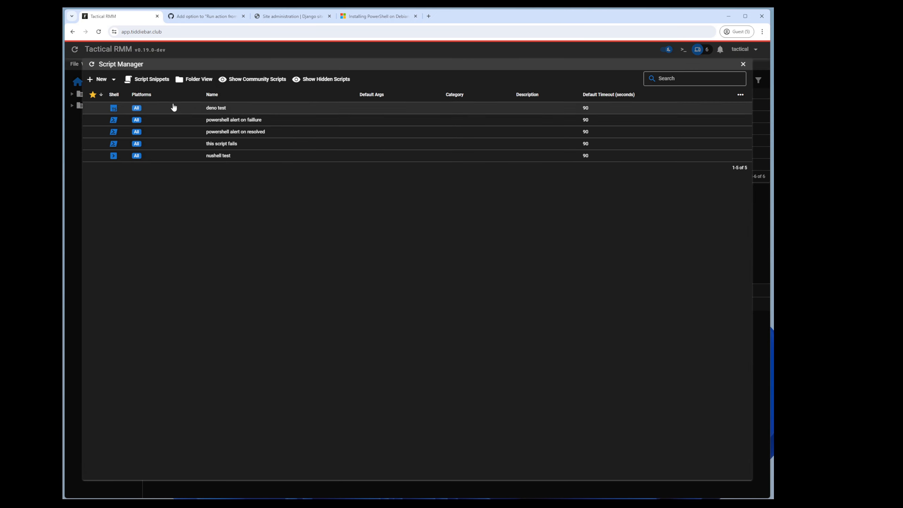
right_click(233, 135)
click(258, 163)
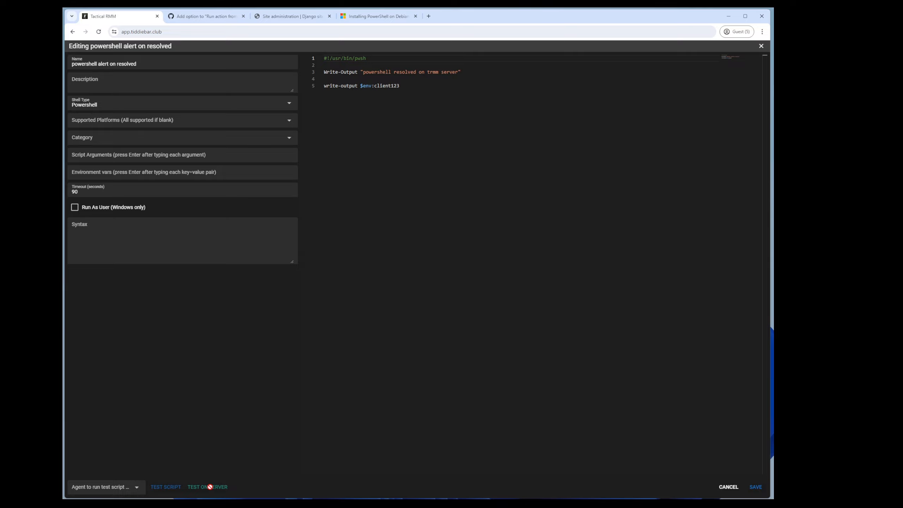
key(Escape)
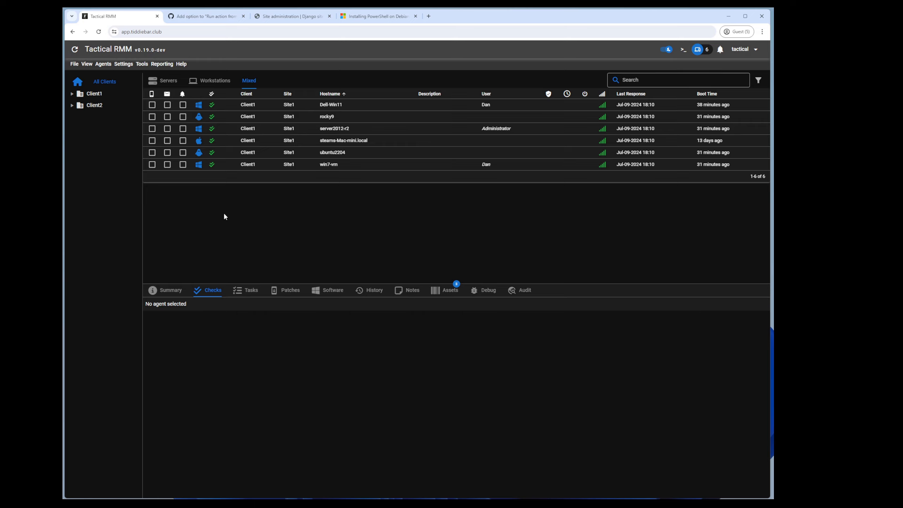
Step: Open the mesh123 role's permissions for editing in the Permissions Manager
click(123, 64)
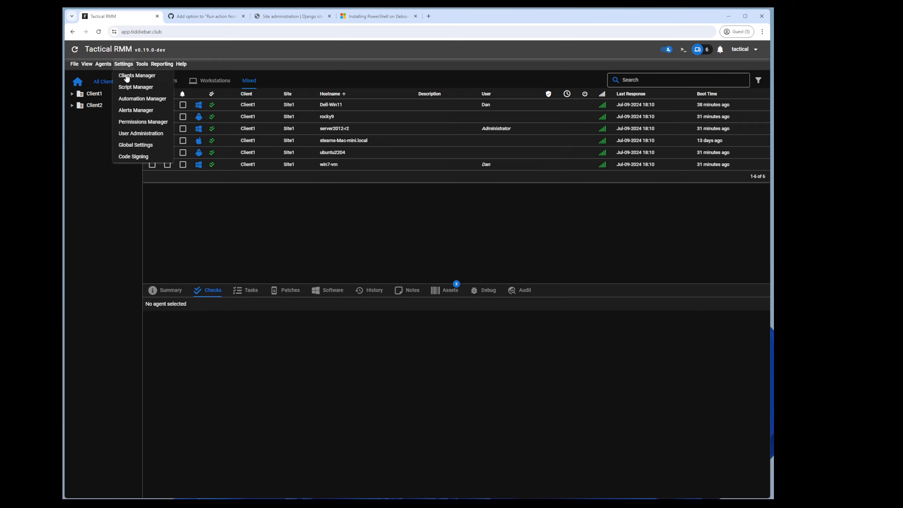
click(137, 122)
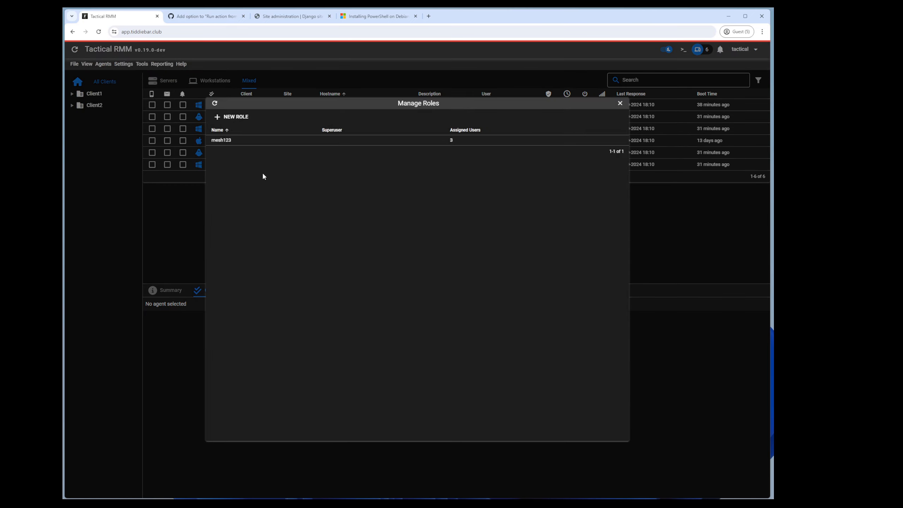
right_click(229, 142)
click(250, 146)
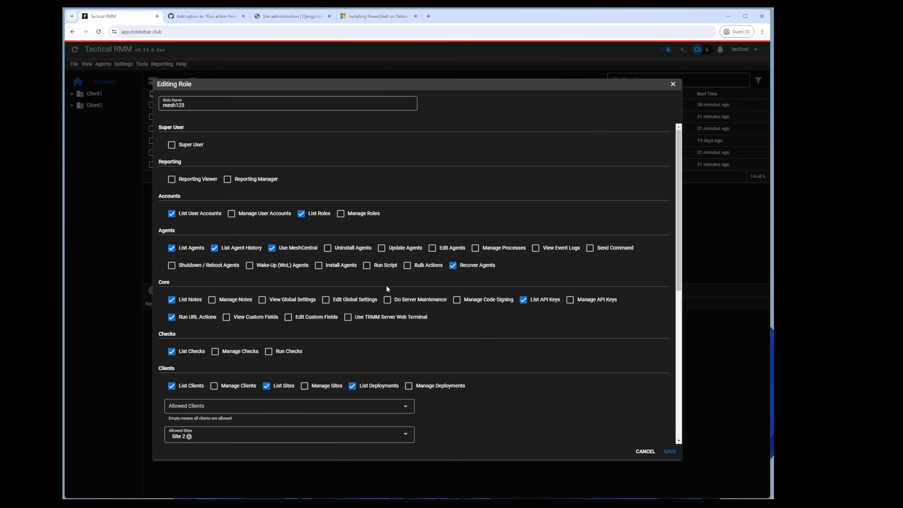
scroll(398, 316, down, 3)
scroll(400, 319, down, 2)
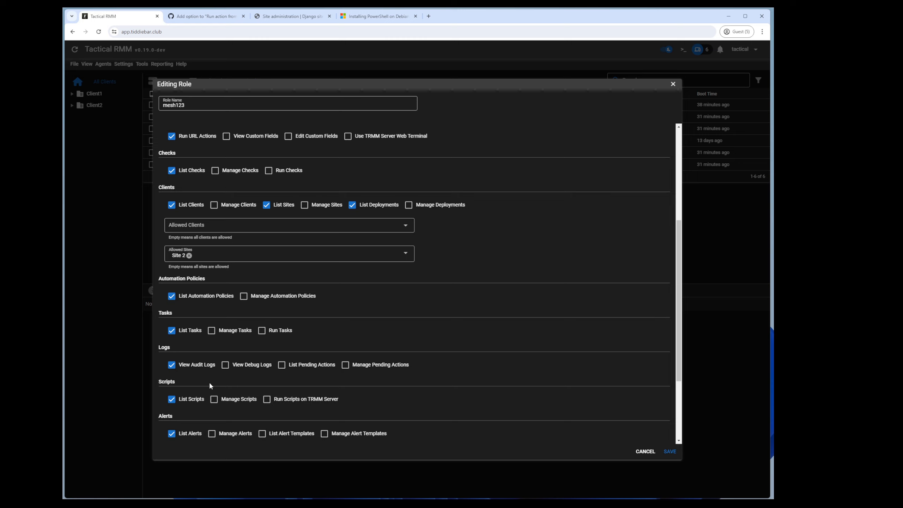
Step: Toggle Run Scripts on TRMM Server on and back off, leaving it unchecked
click(291, 400)
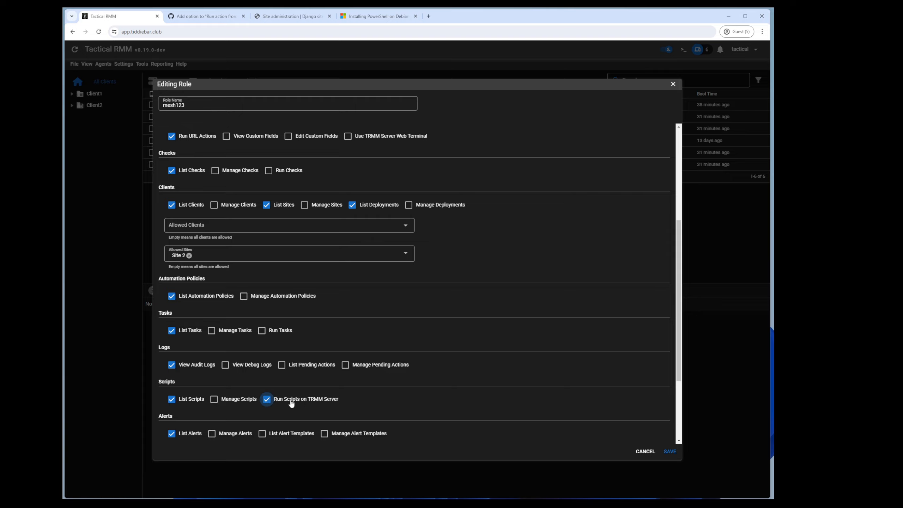
click(290, 401)
scroll(290, 401, up, 5)
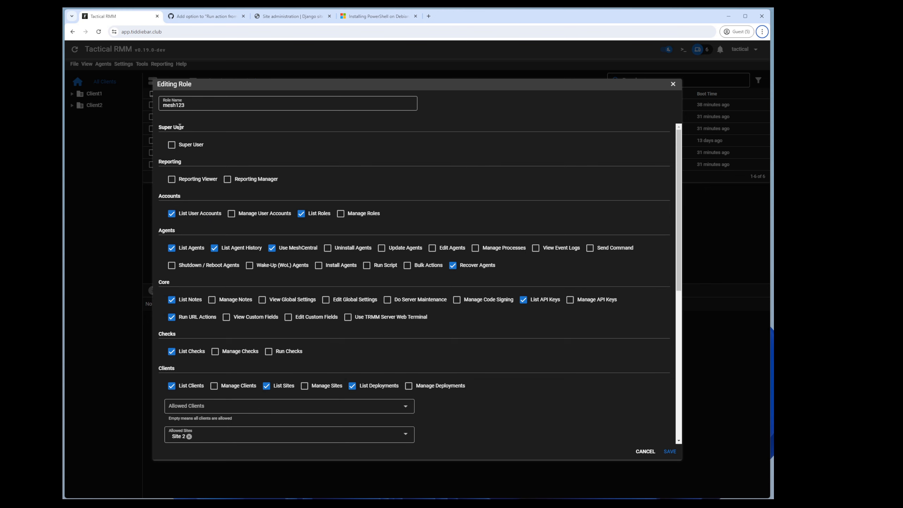
scroll(323, 346, down, 6)
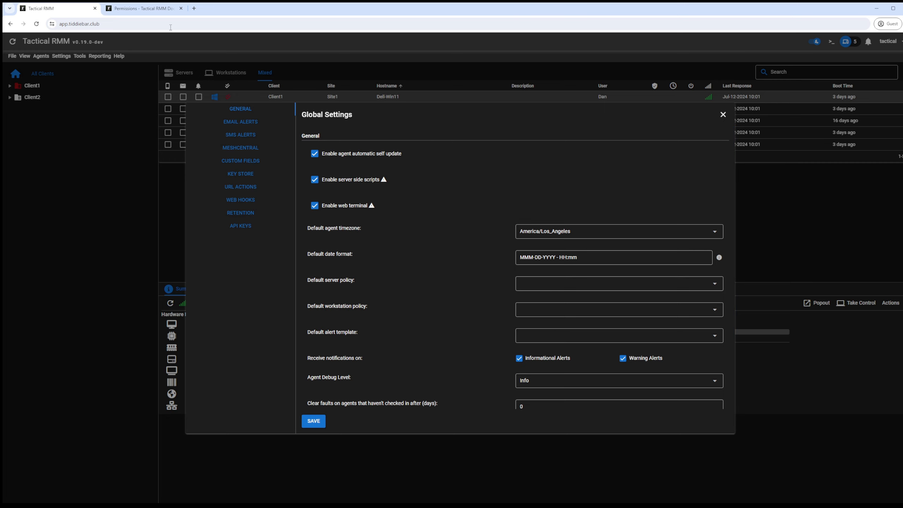
Step: Copy the 'TRMM_DISABLE_SERVER_SCRIPTS = True' line from the Permissions documentation page
click(144, 8)
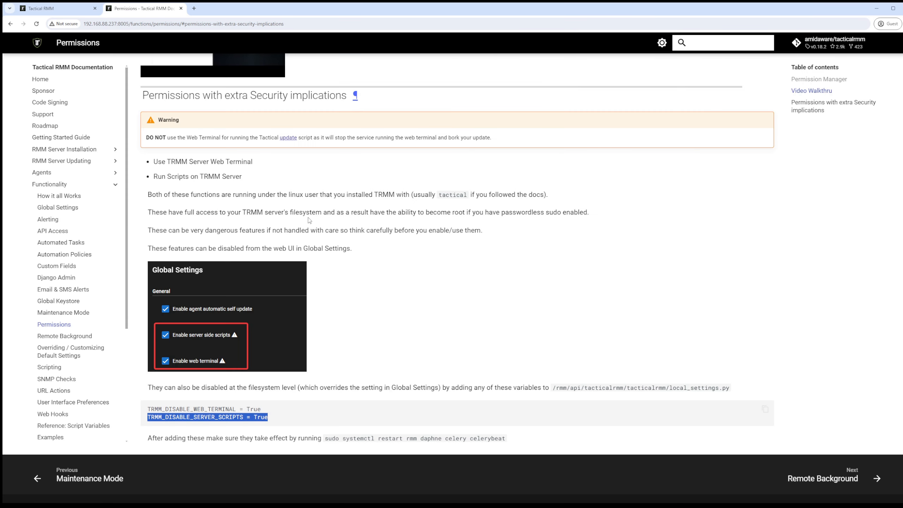
click(162, 410)
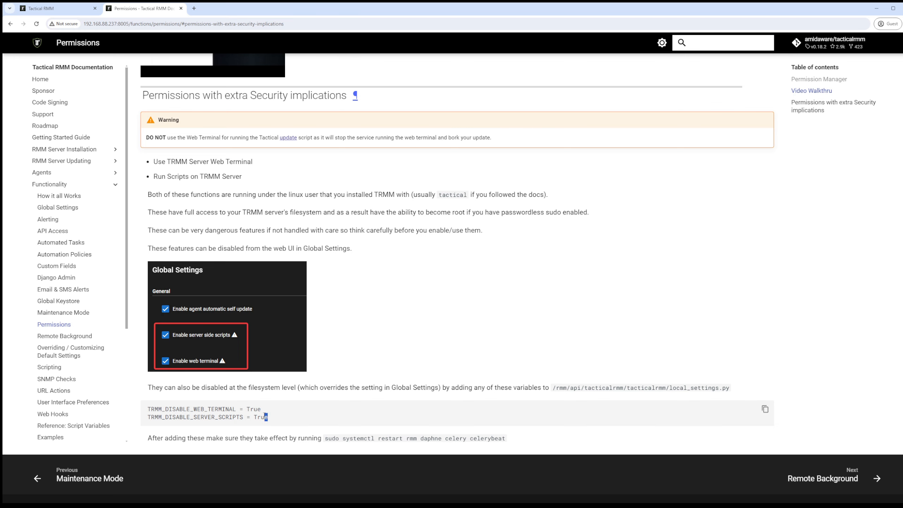
drag(266, 418, 151, 419)
right_click(165, 420)
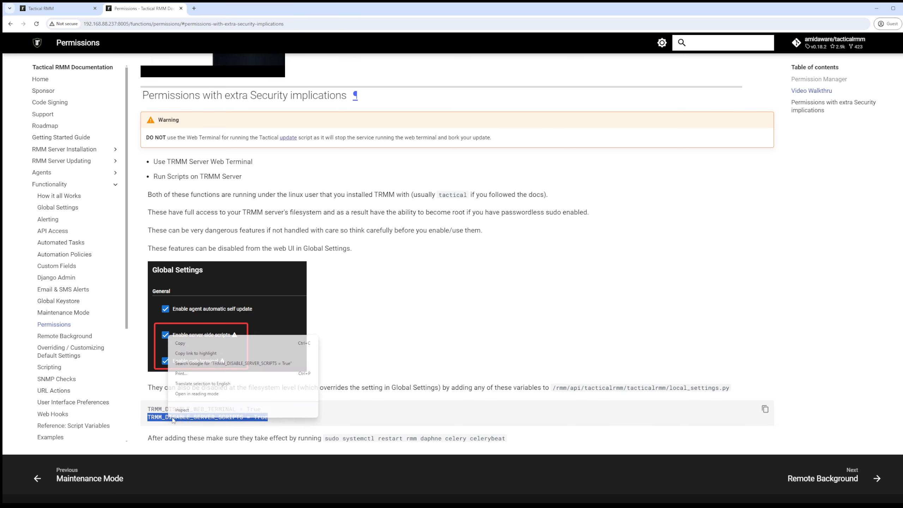
click(185, 340)
Step: Append TRMM_DISABLE_SERVER_SCRIPTS = True to local_settings.py in vim and save with :wq
key(alt+Tab)
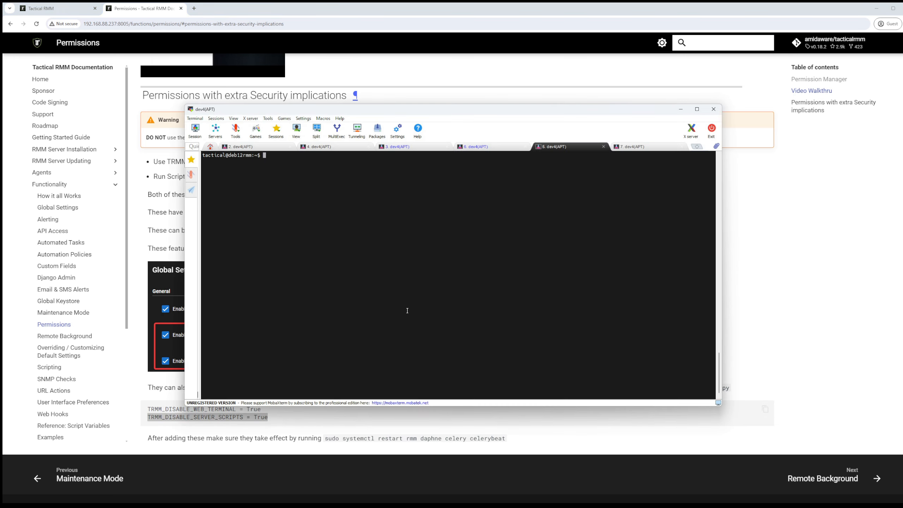
key(ctrl+r)
text(vbim)
key(Return)
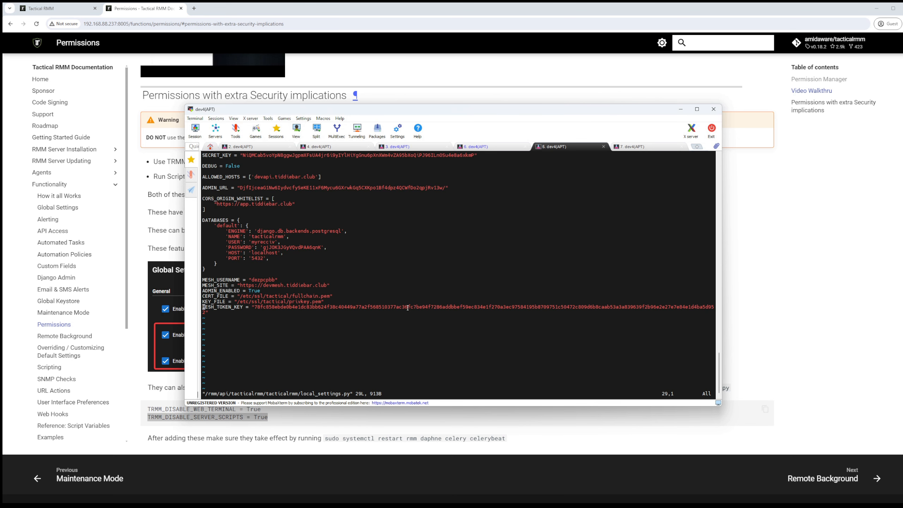
key(o)
right_click(408, 307)
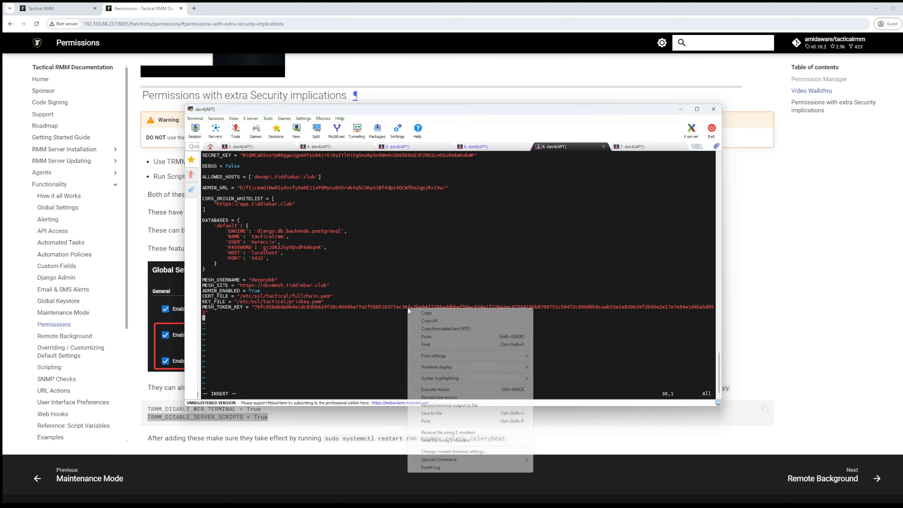
click(425, 337)
key(Escape)
text(:wq)
key(Return)
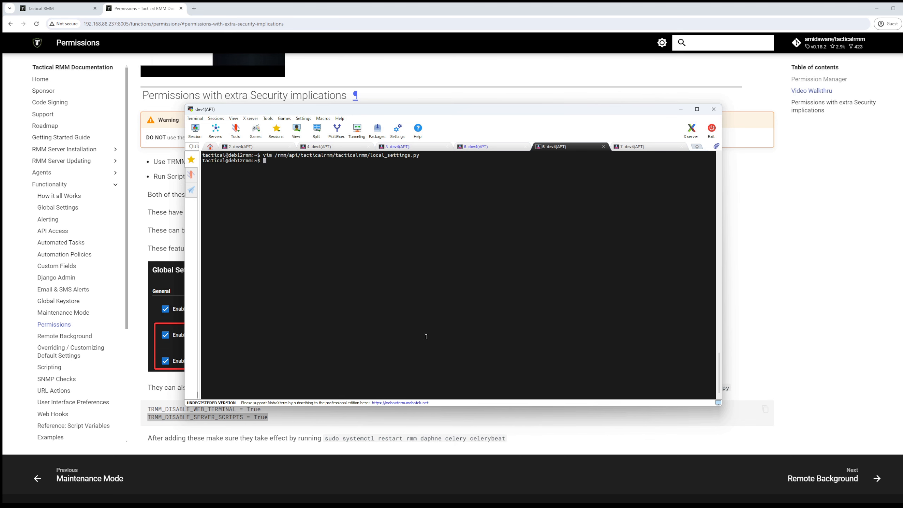
Step: Run 'sudo systemctl restart rmm daphne celery celerybeat' on the server
key(alt+Tab)
drag(505, 439, 326, 437)
key(ctrl+c)
key(alt+Tab)
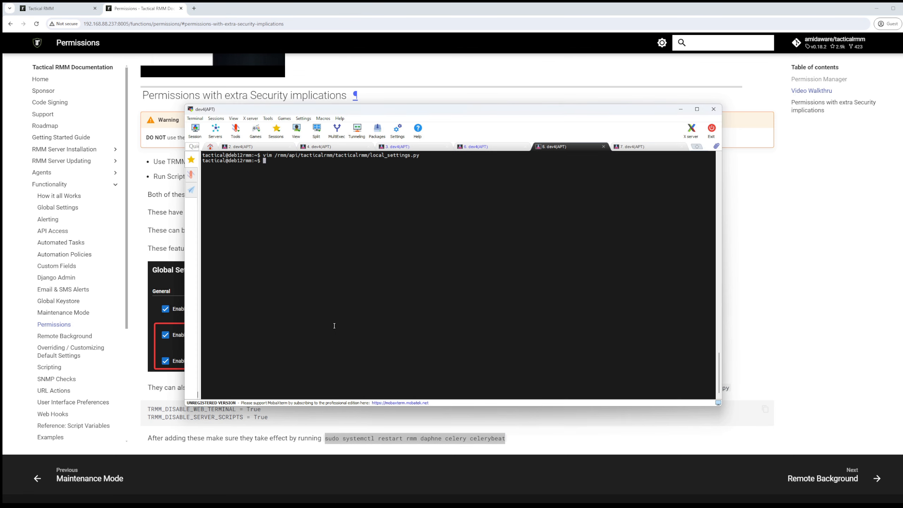
right_click(334, 325)
key(Return)
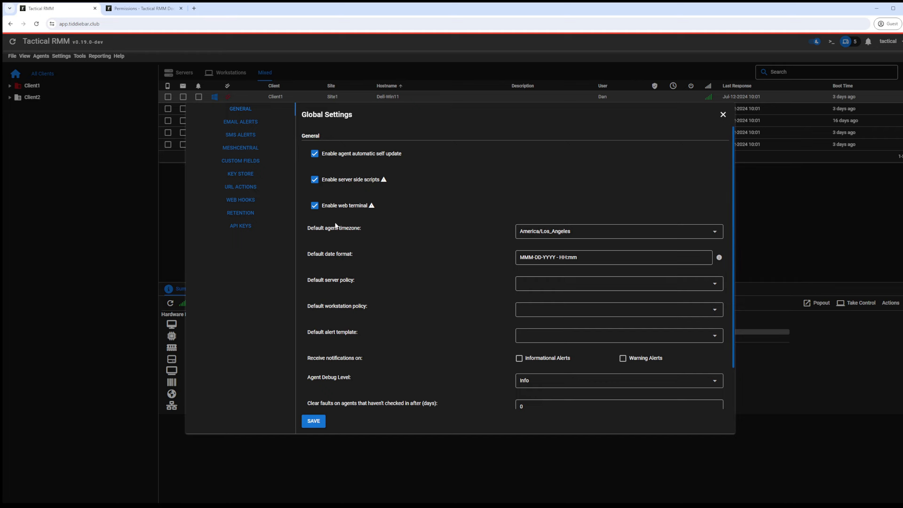
Step: Recheck the server-script option in Global Settings, then reload the dashboard
click(76, 65)
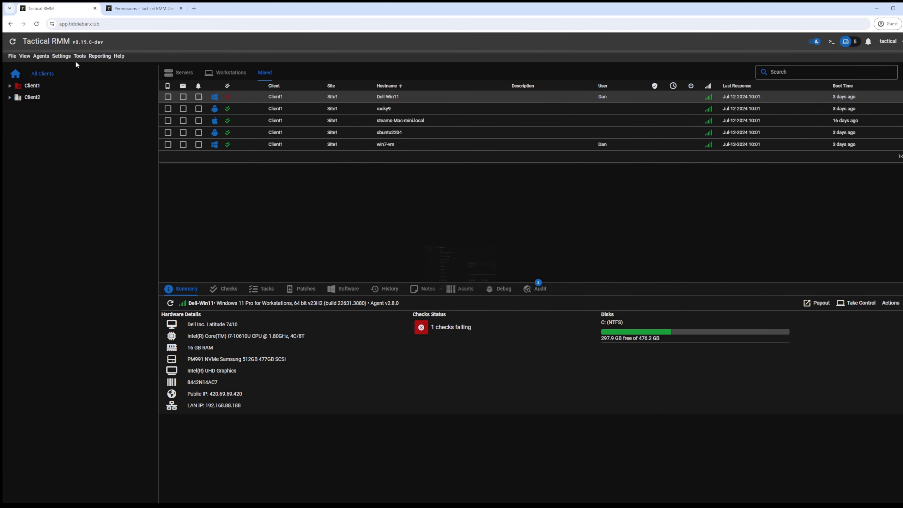
click(61, 55)
click(78, 138)
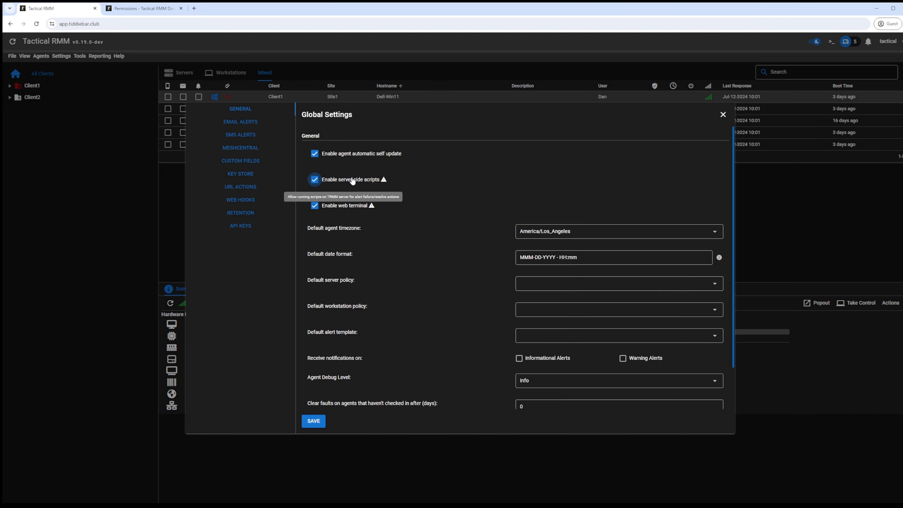
click(131, 134)
click(36, 24)
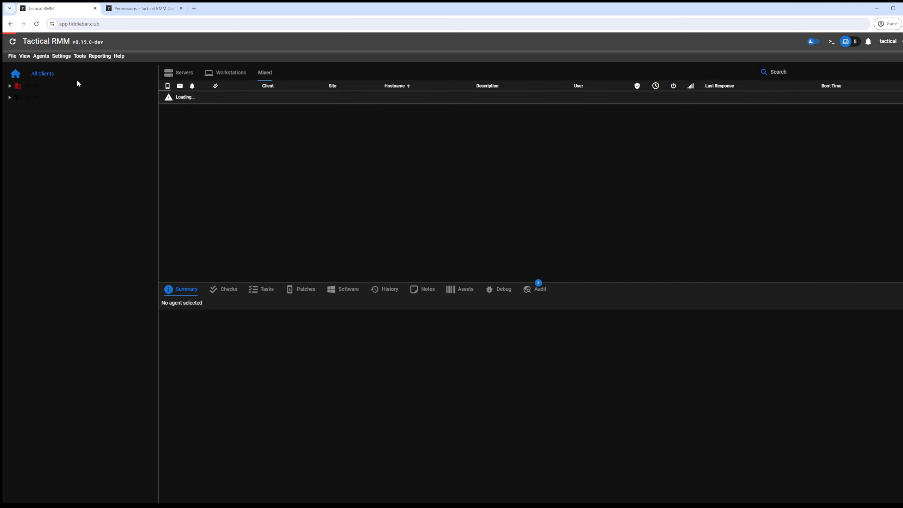
Step: Open the 'powershell alert on resolved' script in the Script Manager, then close it
click(61, 55)
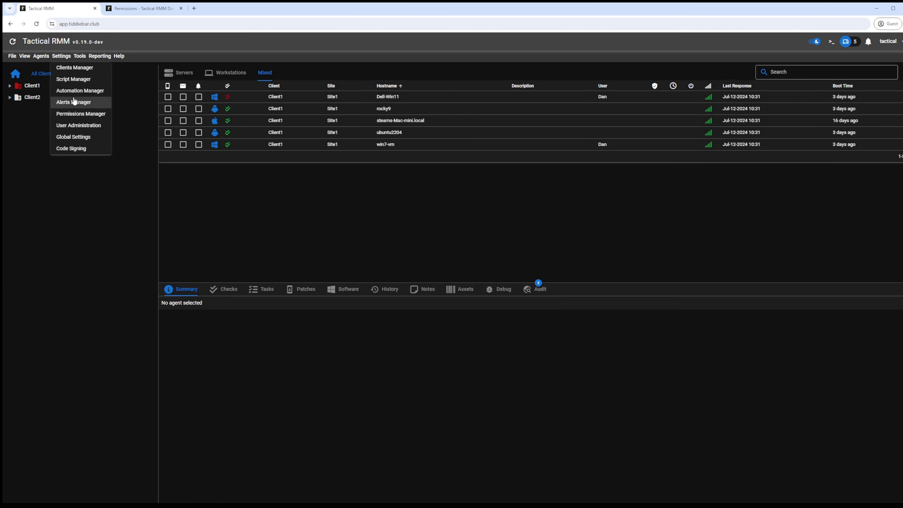
click(73, 79)
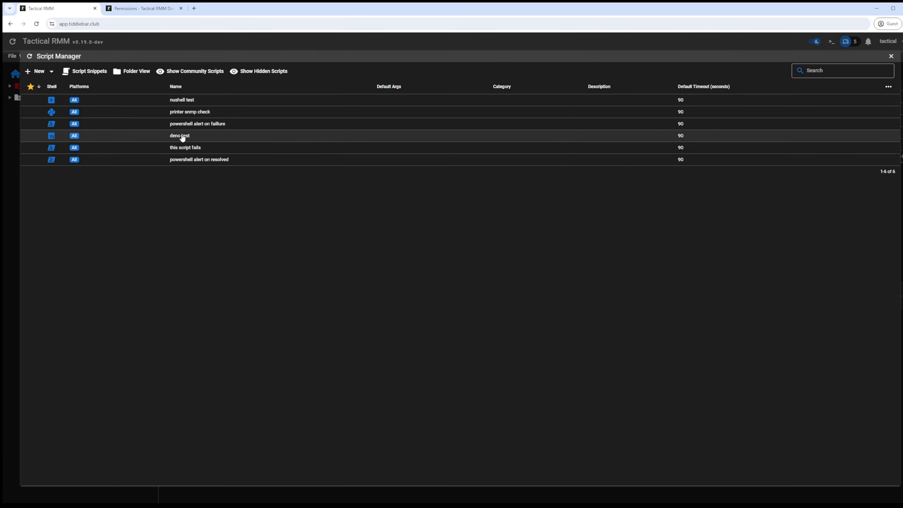
right_click(194, 162)
click(215, 190)
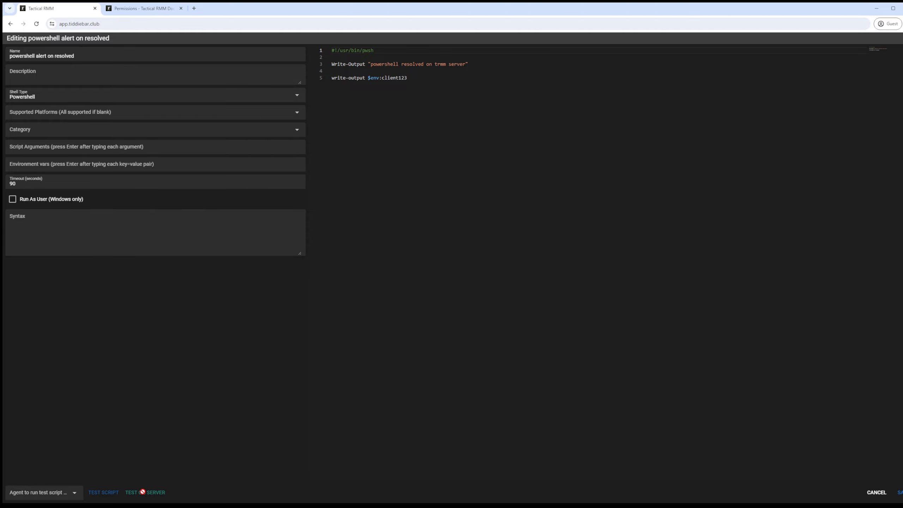
click(902, 38)
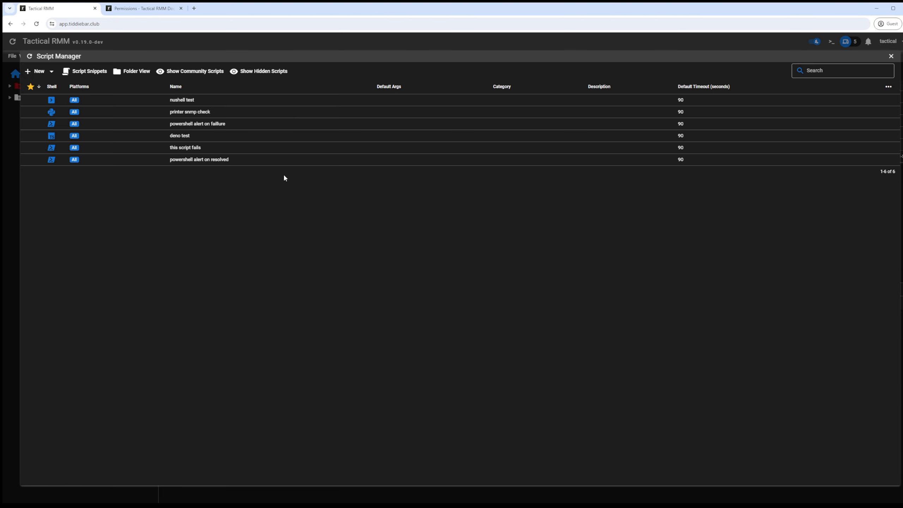
click(891, 55)
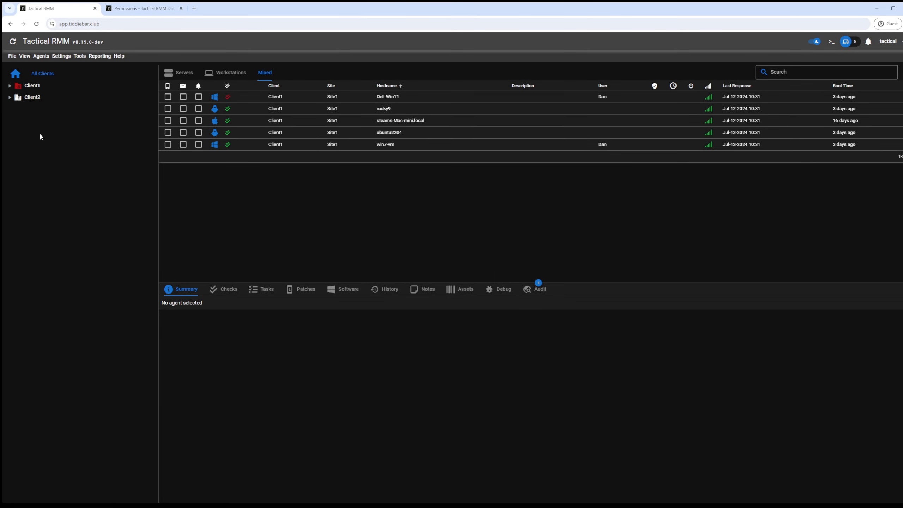
Step: Edit the 'discord agent overdue' alert template and advance to its alert actions
click(62, 57)
click(73, 103)
right_click(167, 162)
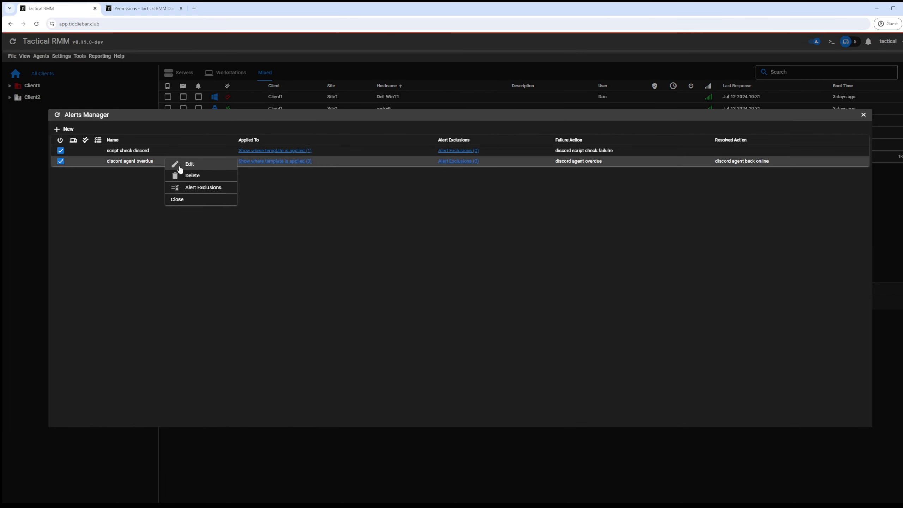
click(183, 170)
click(66, 376)
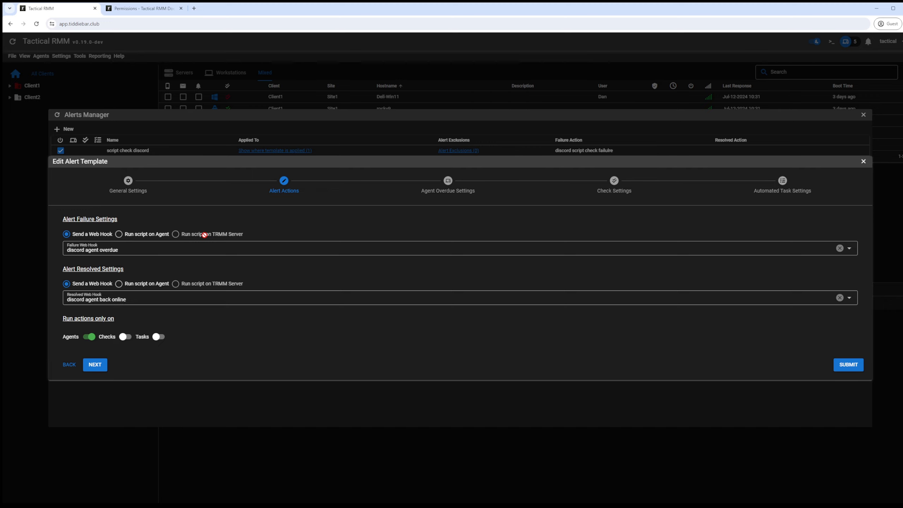
key(ctrl+Tab)
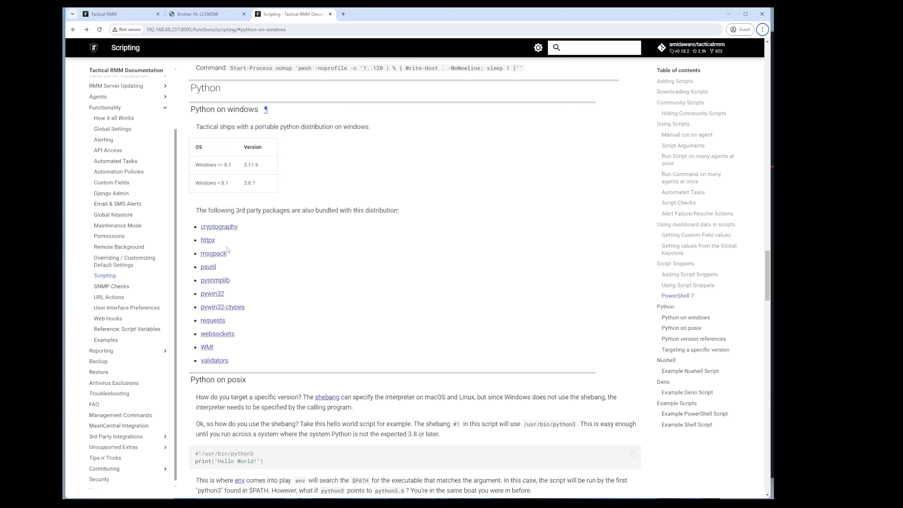
Step: Glance at the linked pysnmplib repository page, then close it
middle_click(216, 281)
click(370, 14)
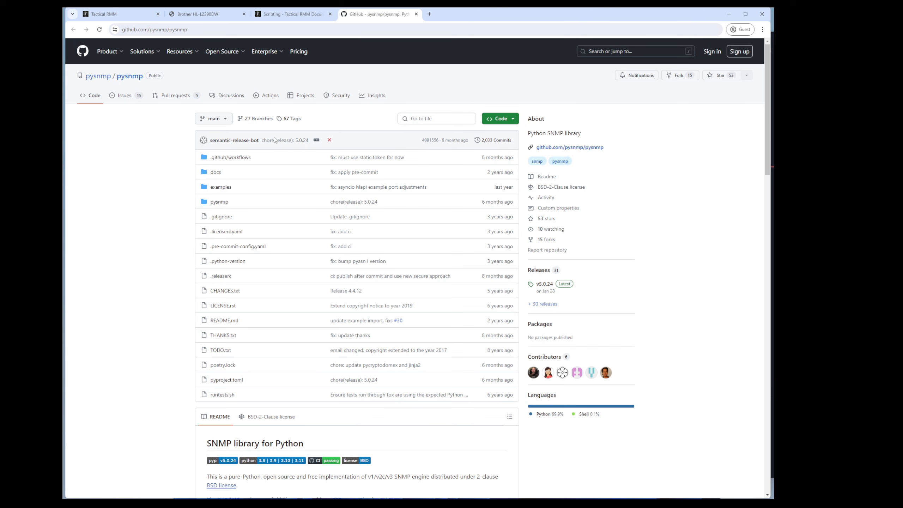
click(415, 14)
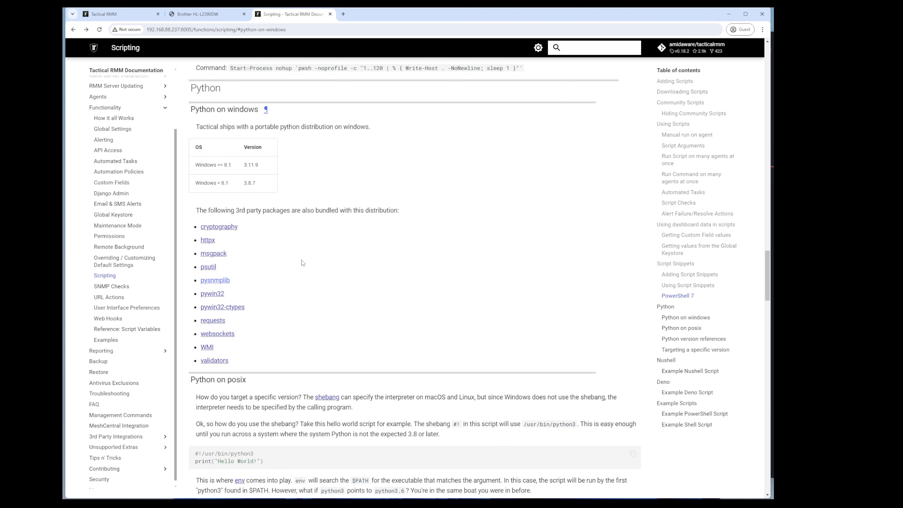
scroll(302, 263, down, 1)
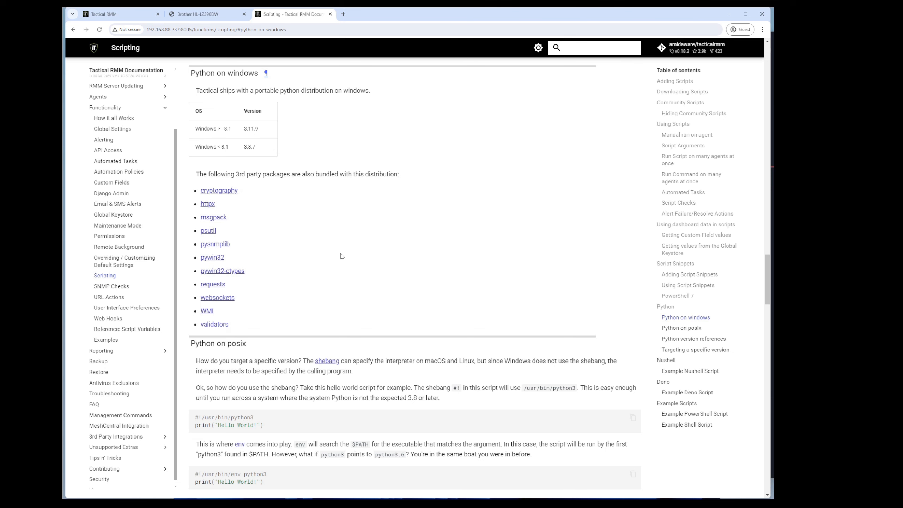
Step: Copy the sample printer-monitoring Python script from the SNMP Checks page
click(107, 288)
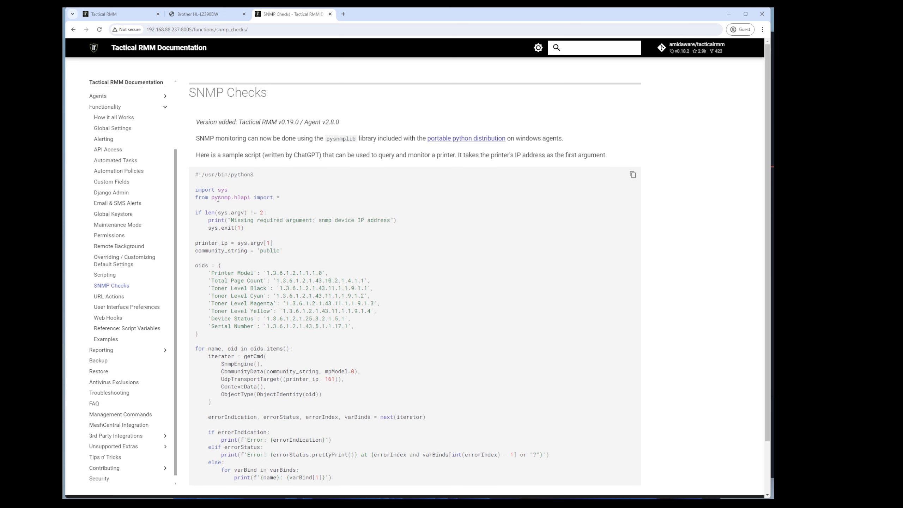
scroll(278, 311, down, 1)
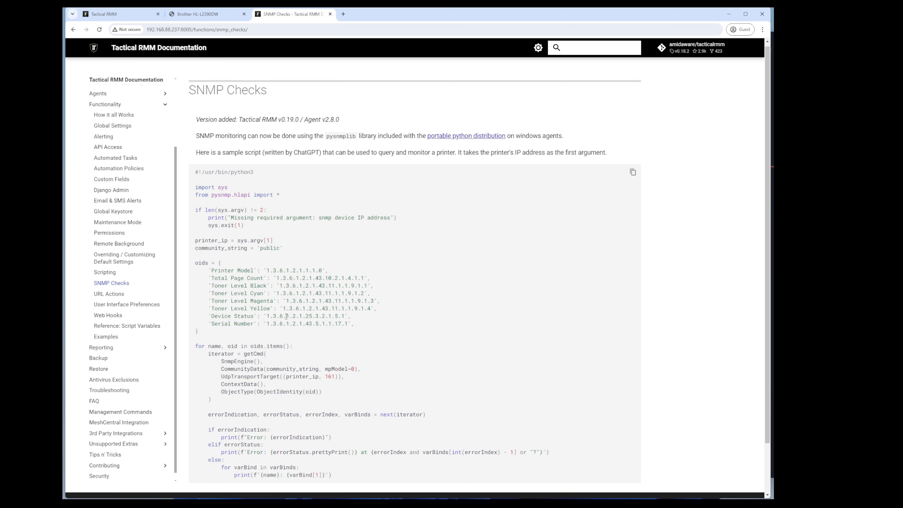
scroll(302, 318, up, 1)
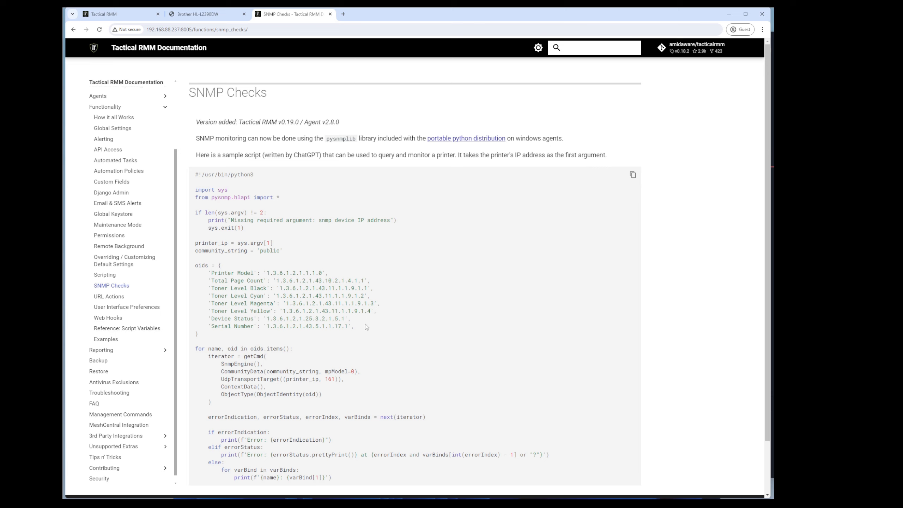
scroll(285, 249, down, 3)
scroll(202, 175, up, 3)
scroll(338, 269, down, 2)
scroll(334, 273, up, 2)
click(633, 175)
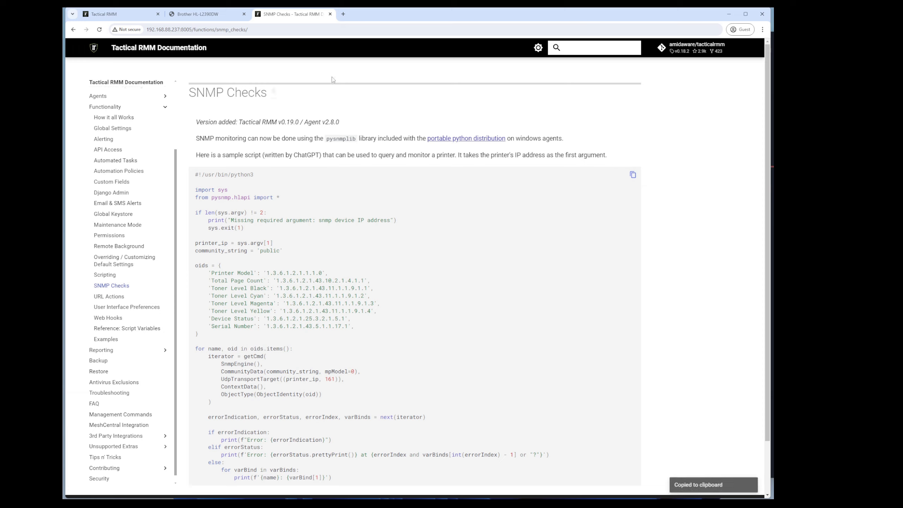
click(107, 14)
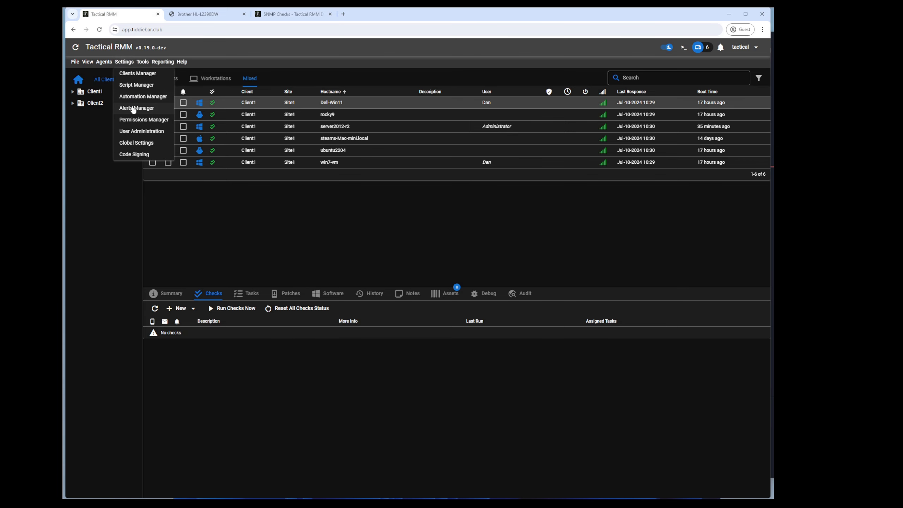
Step: Create a new Python-shell script and paste the SNMP sample code into it
click(131, 86)
click(103, 79)
click(96, 91)
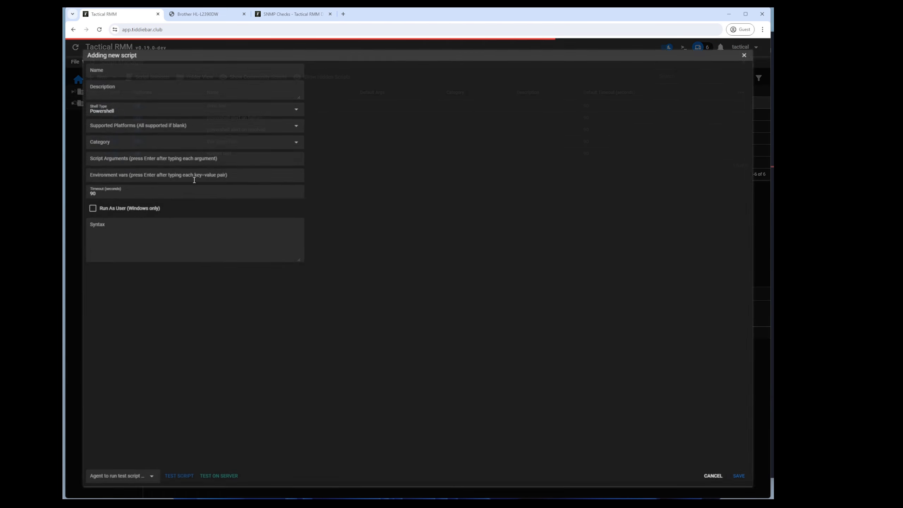
click(131, 102)
click(94, 138)
click(392, 130)
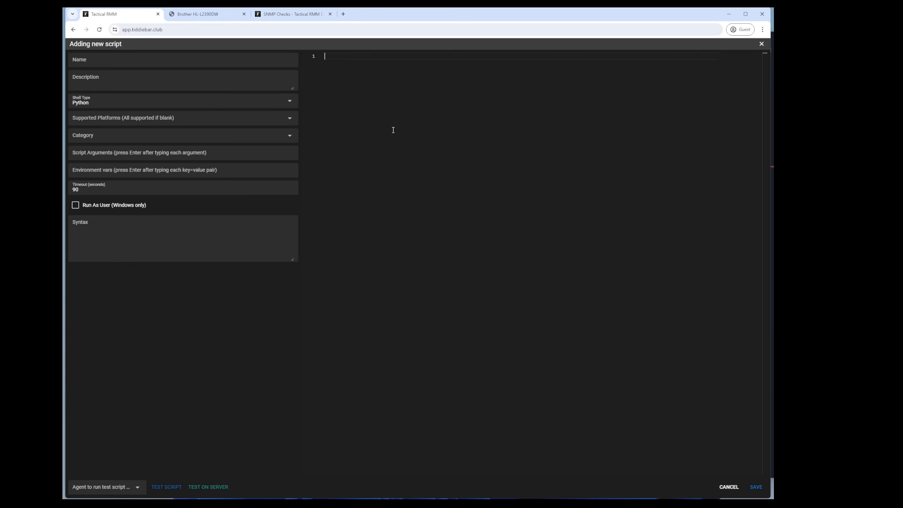
key(ctrl+v)
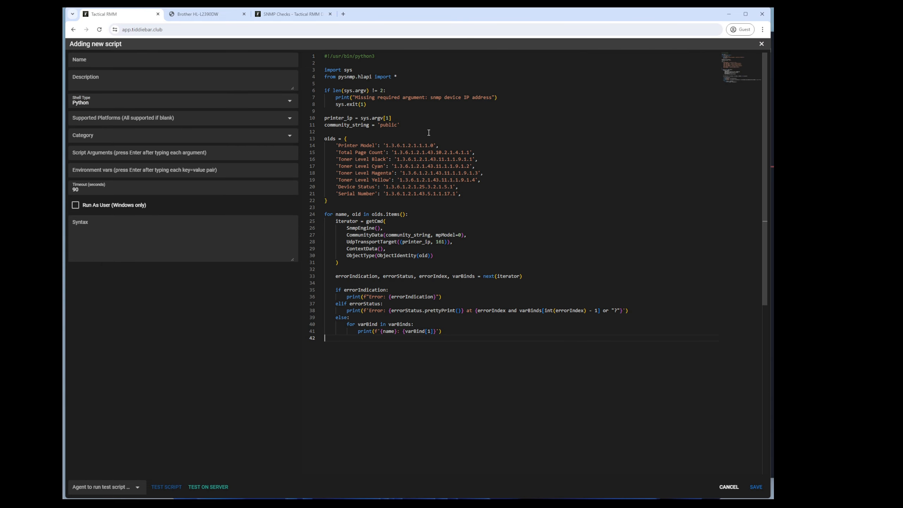
click(208, 15)
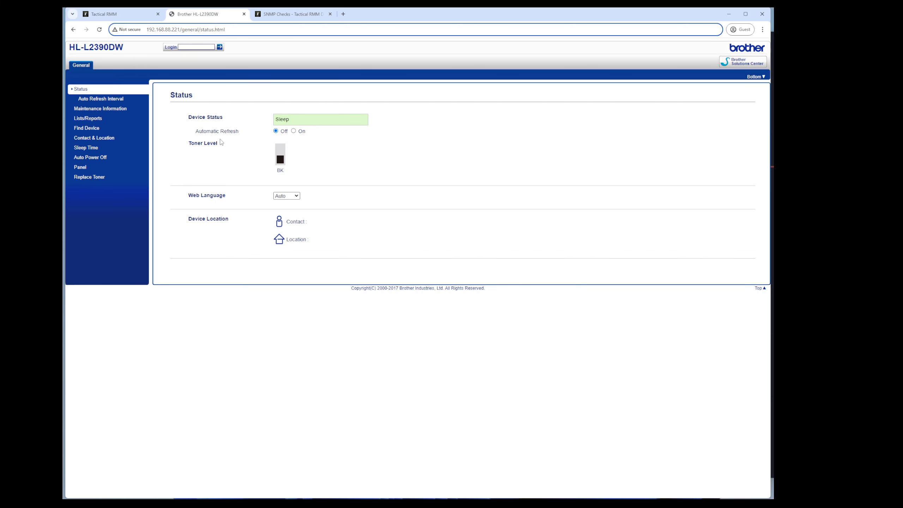
click(122, 15)
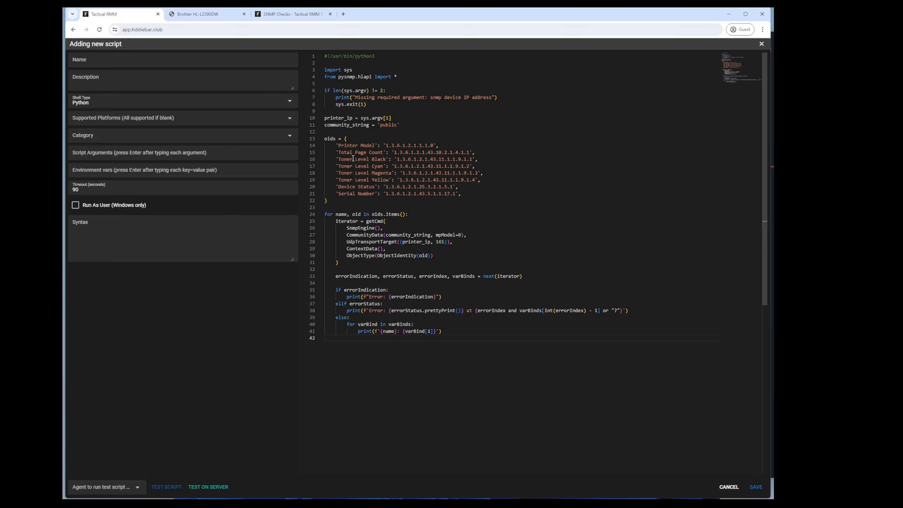
Step: Comment out the Cyan, Magenta, Yellow toner and Serial Number entries with #
click(336, 166)
text(#)
text(#)
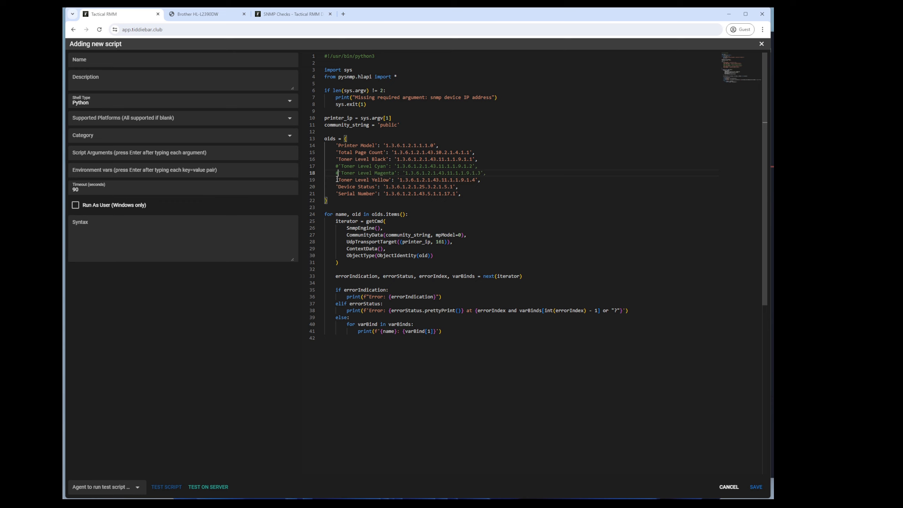
key(Left)
key(Down)
text(#)
click(336, 194)
text(#)
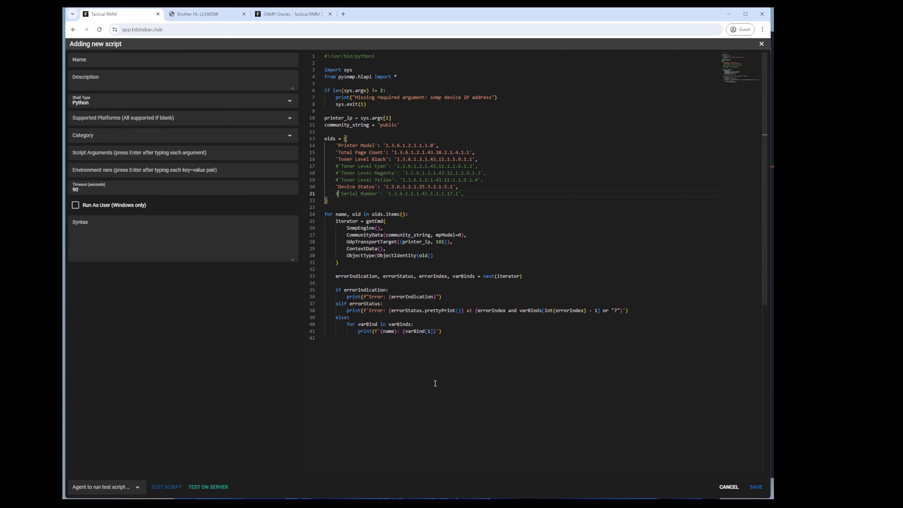
Step: Name the script 'printer snmp check' and save it
click(102, 63)
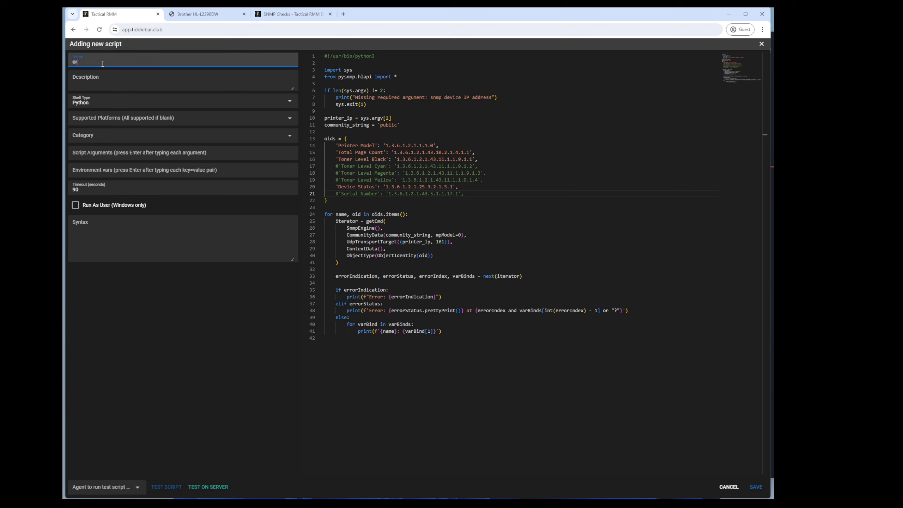
text(printer snm)
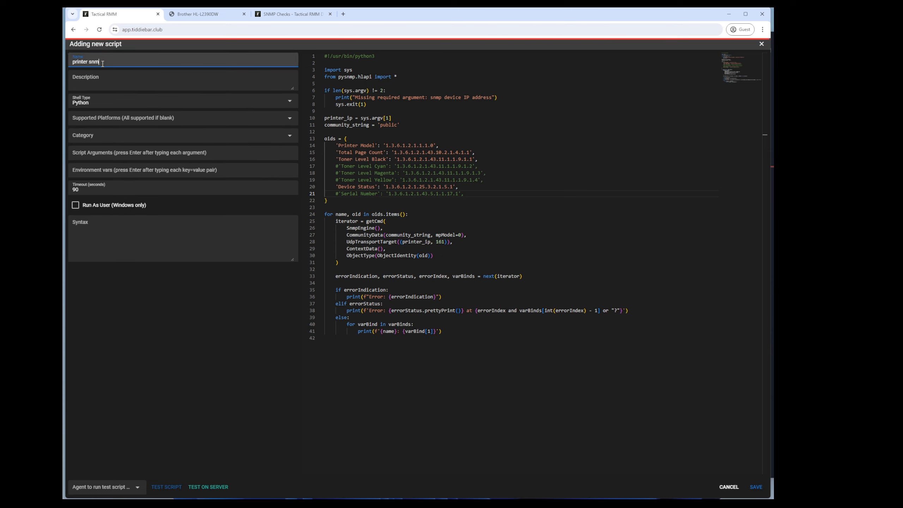
text(p check)
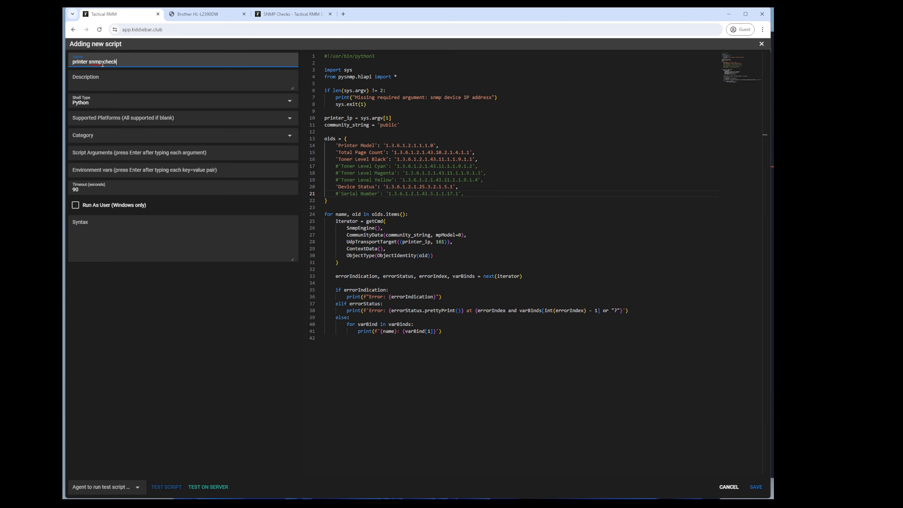
click(756, 486)
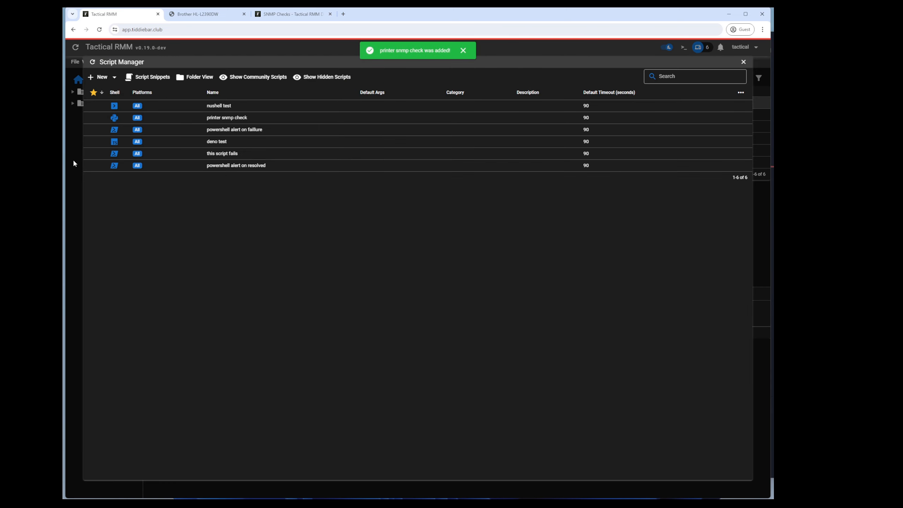
key(Escape)
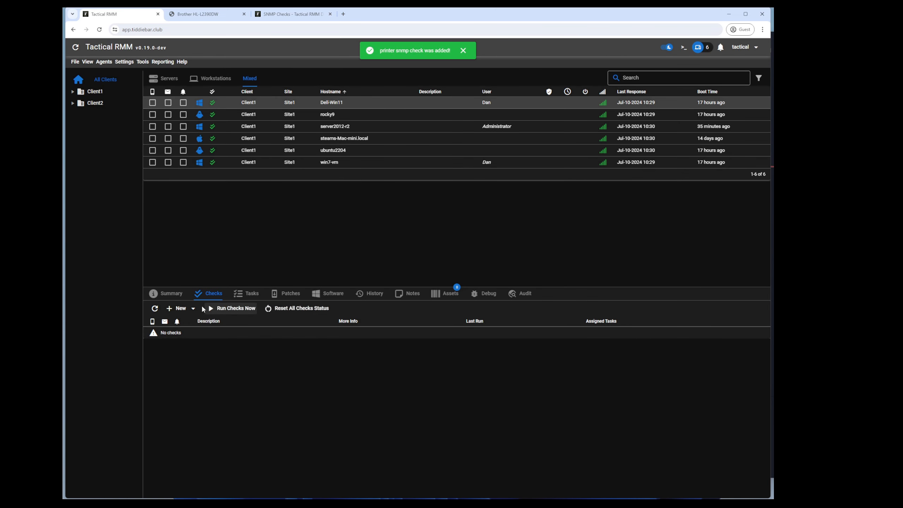
Step: Run 'printer snmp check' on Dell-Win11 with 192.168.88.221 typed as the argument
right_click(309, 103)
click(341, 147)
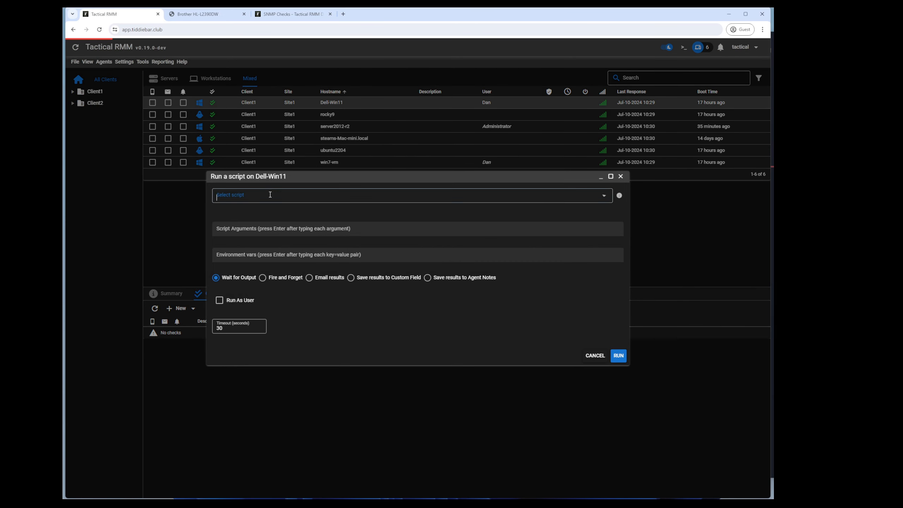
click(252, 202)
click(245, 266)
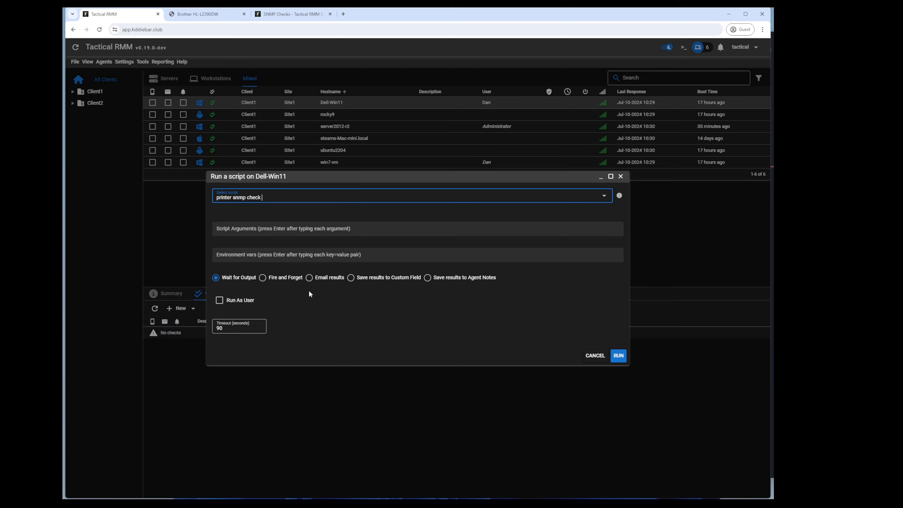
click(263, 229)
text(19)
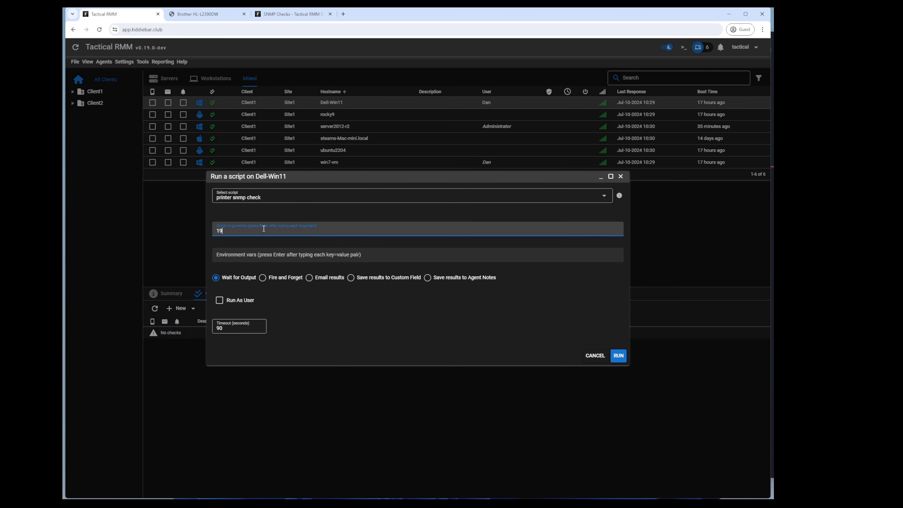
text(2.168.88.221)
click(618, 355)
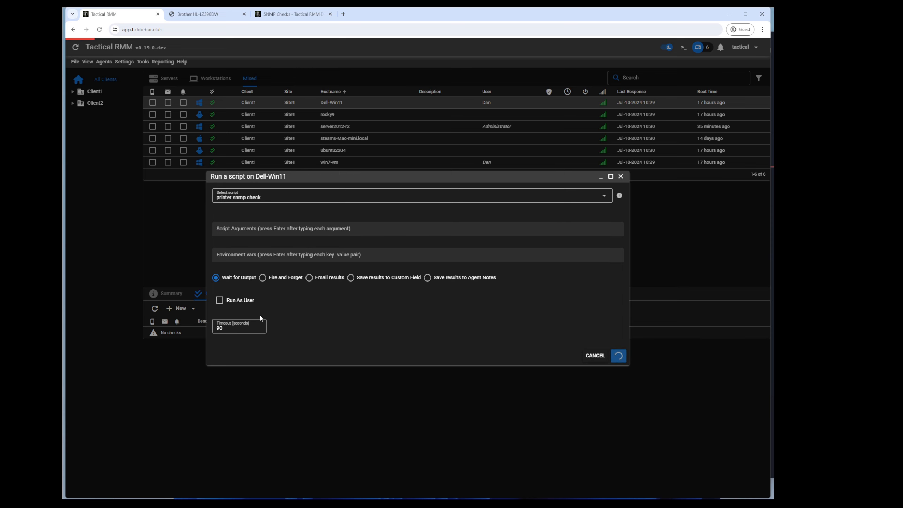
Step: Rerun it with 192.168.88.221 confirmed as an argument and read the Brother printer's output
click(253, 222)
text(192.168.88.221)
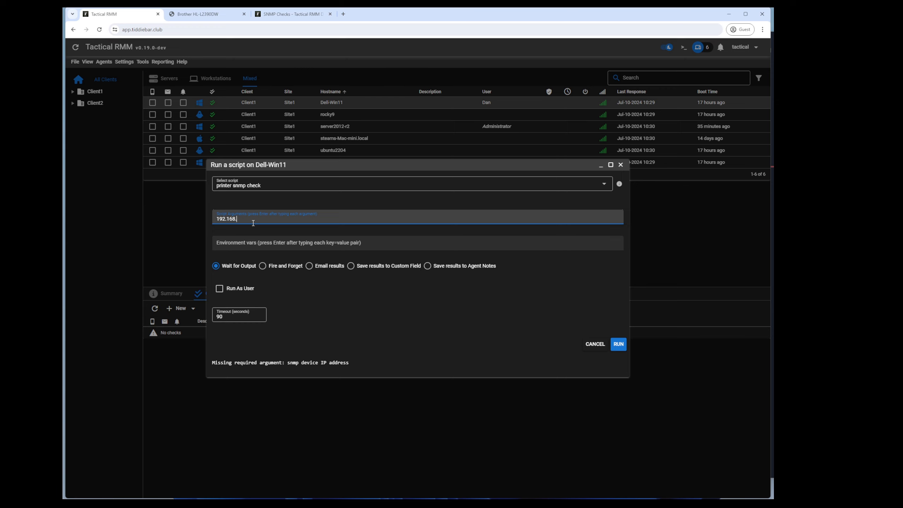
key(Return)
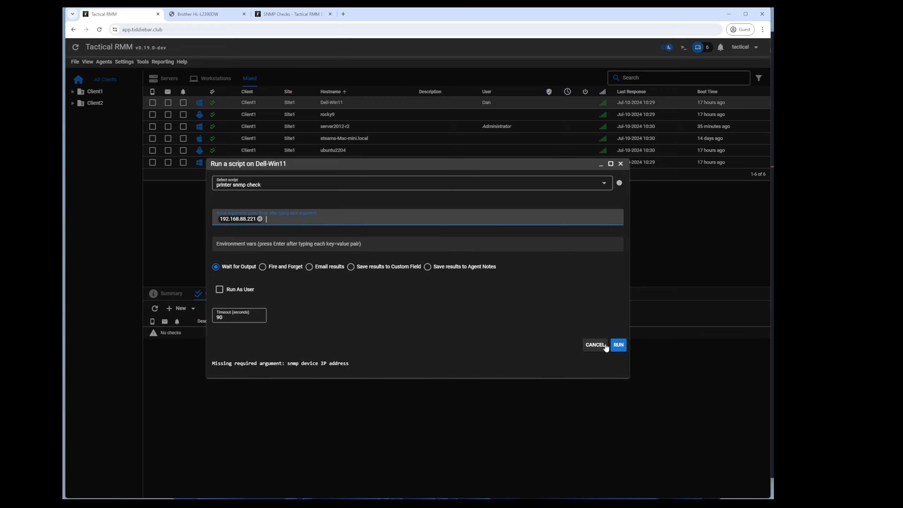
click(618, 345)
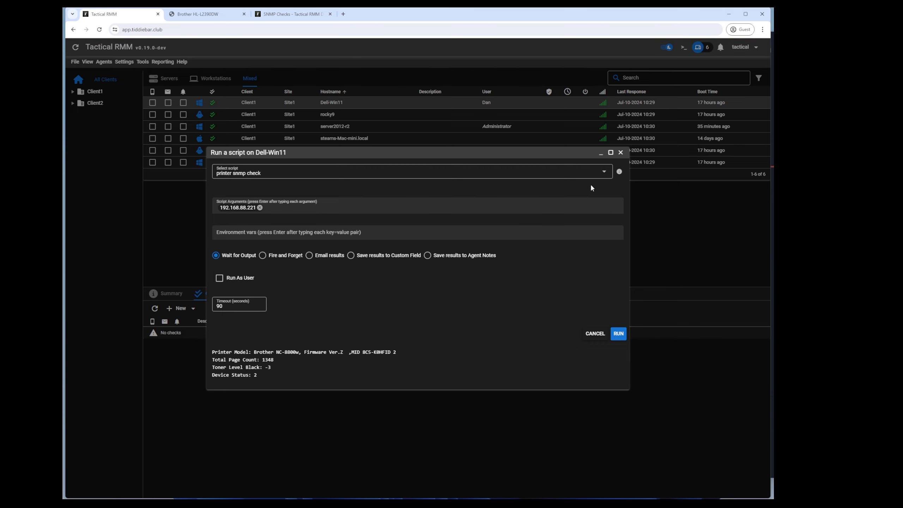
click(620, 152)
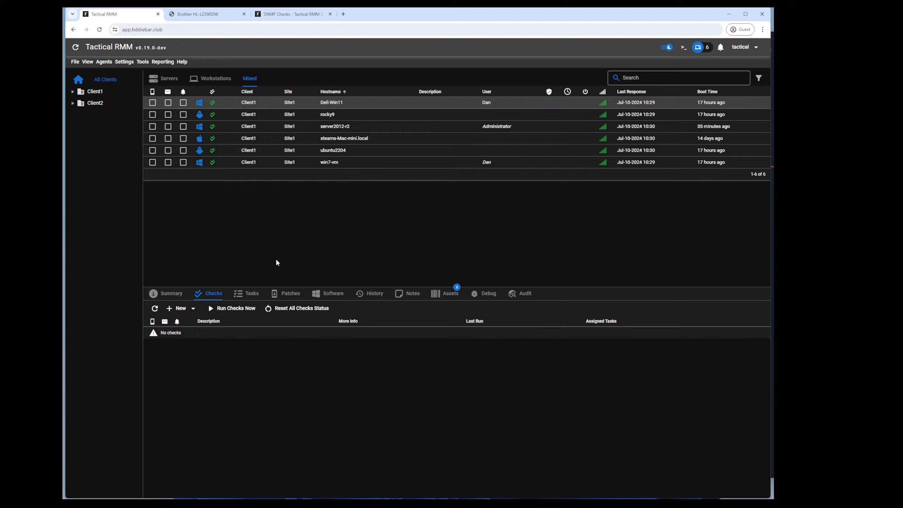
Step: Open the 'printer snmp check' script for editing in the Script Manager
click(129, 64)
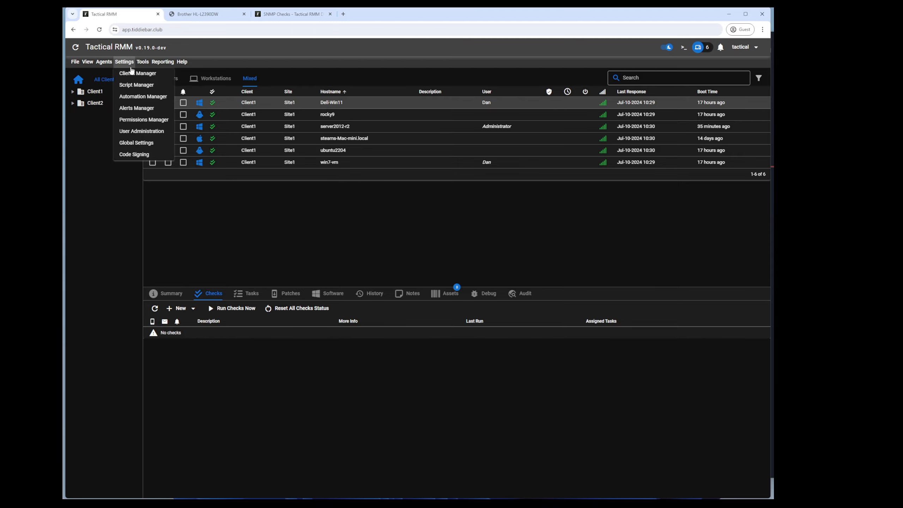
click(137, 85)
right_click(231, 125)
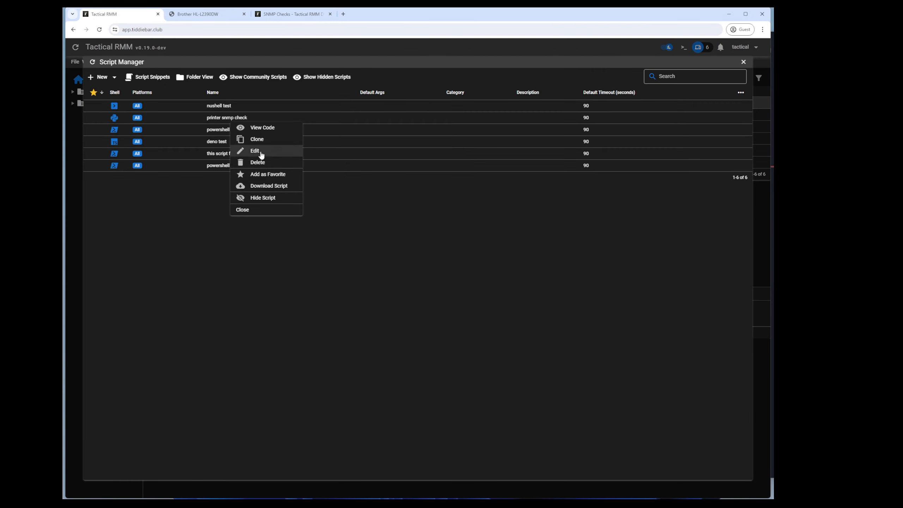
click(260, 151)
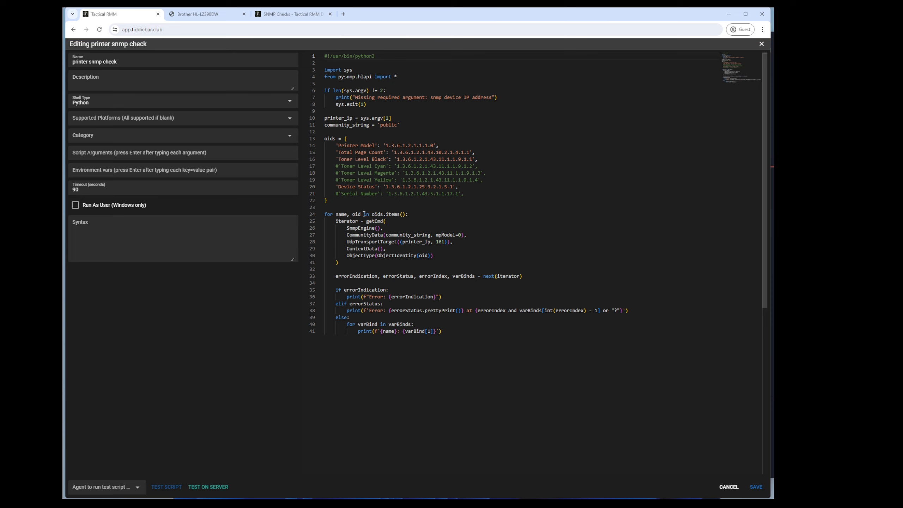
Step: Add the condition 'if name == "Device Status" and int(varBind[1]) == 2:' inside the loop
click(458, 331)
key(Return)
text(i)
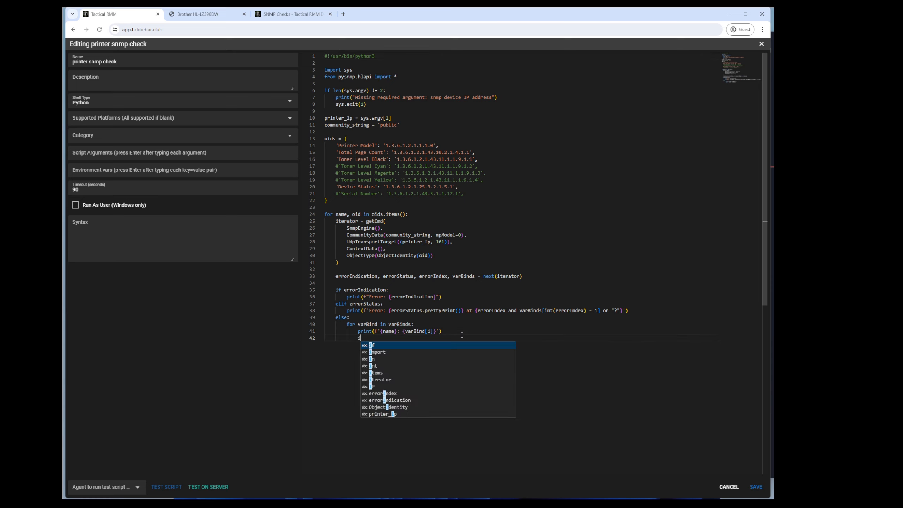
text(f name == "Device Status)
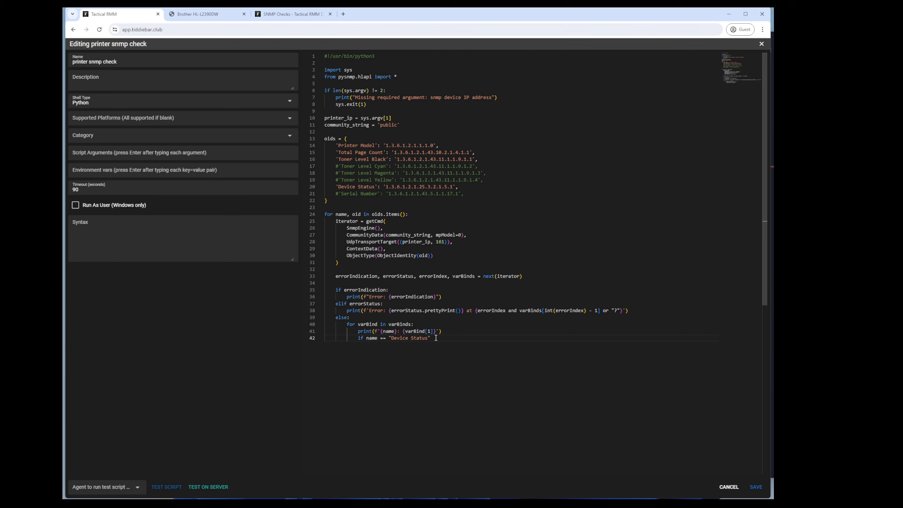
click(482, 338)
text(and )
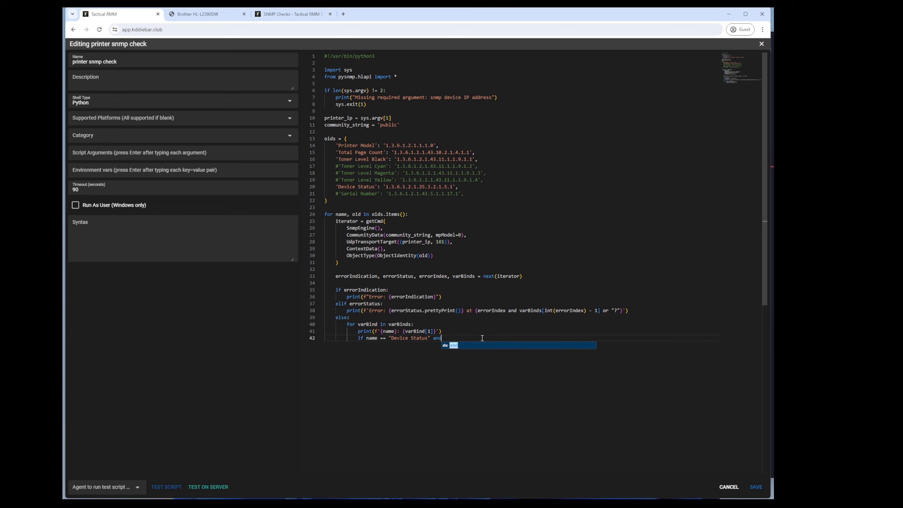
text(varBind)
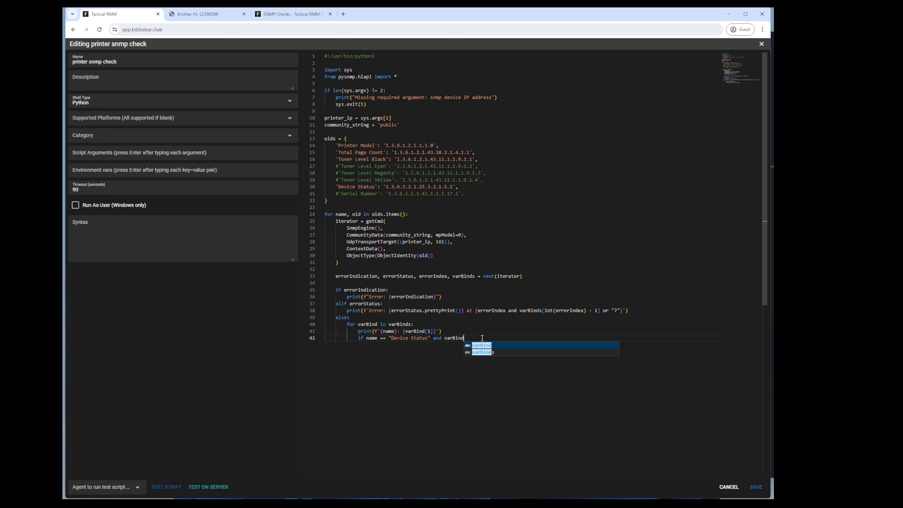
text([1] !=)
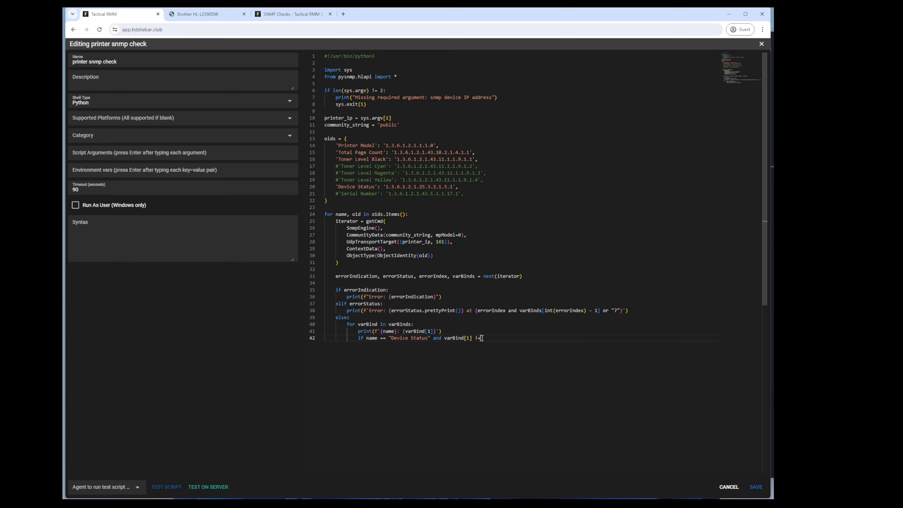
text( 2:)
key(BackSpace)
text(=)
click(444, 338)
text(int()
Step: Under it, print "device is NOT healthy" and call sys.exit(), then save
text()print("device is NOT)
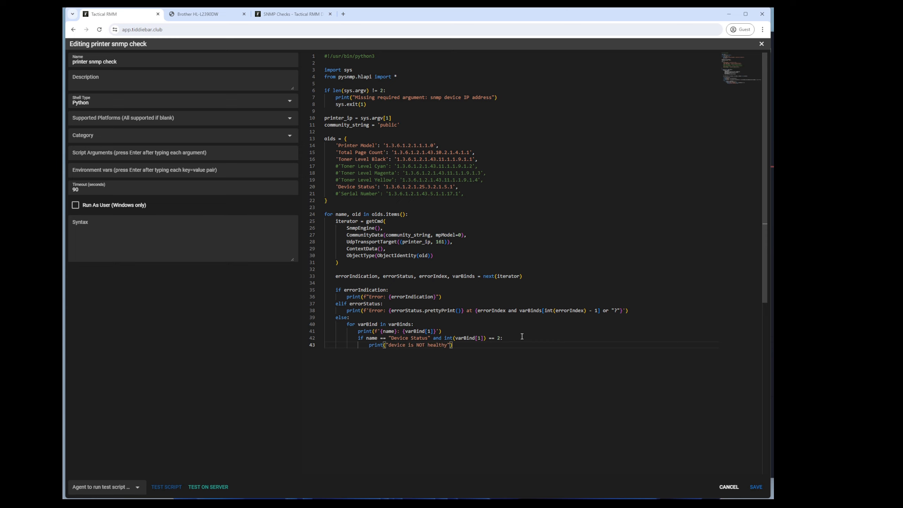
key(Return)
text(sys.exit(1)
click(756, 487)
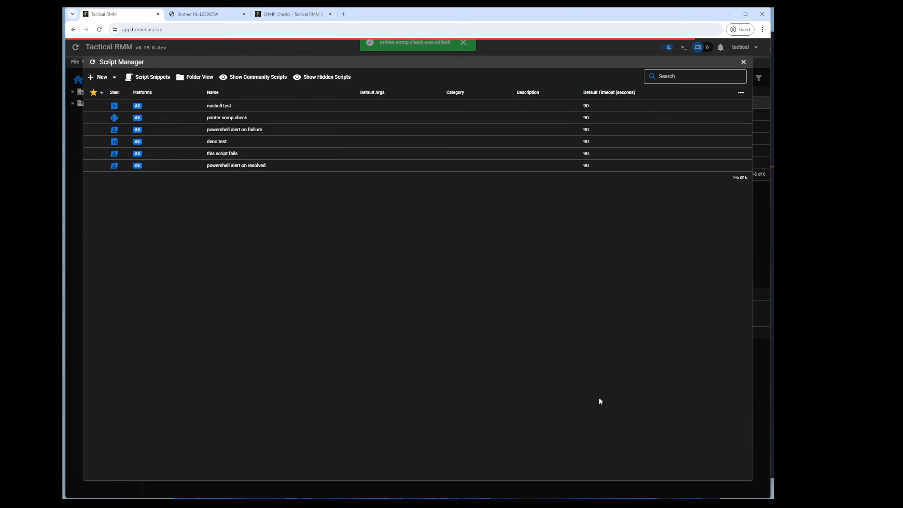
Step: Add a script check using 'printer snmp check' with argument 192.168.88.221
click(78, 171)
click(177, 308)
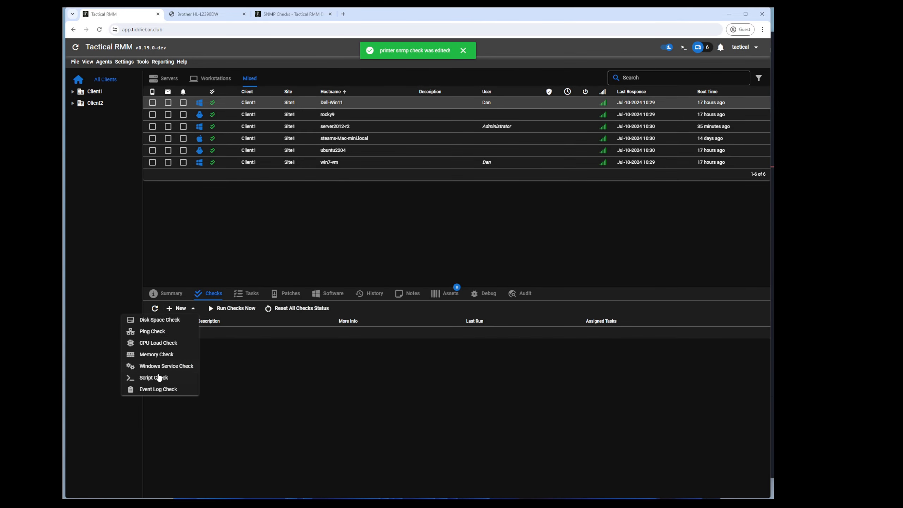
click(158, 378)
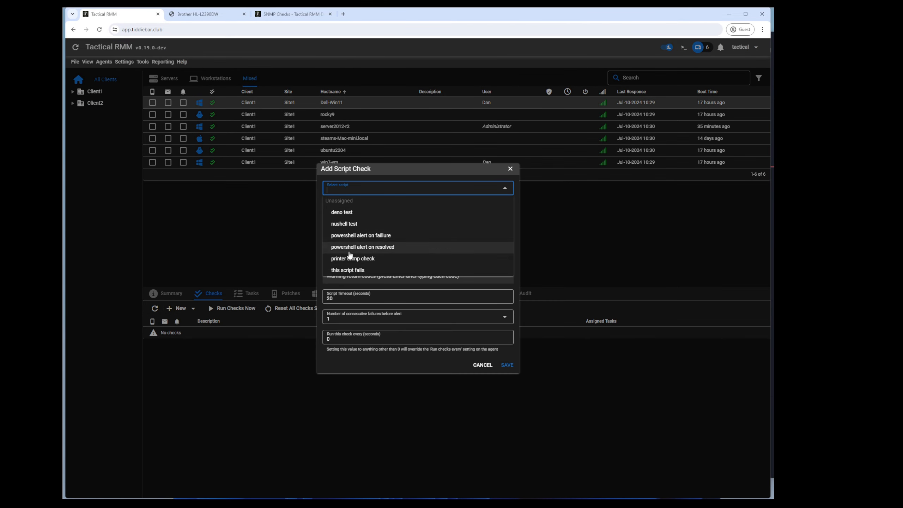
click(352, 258)
click(362, 216)
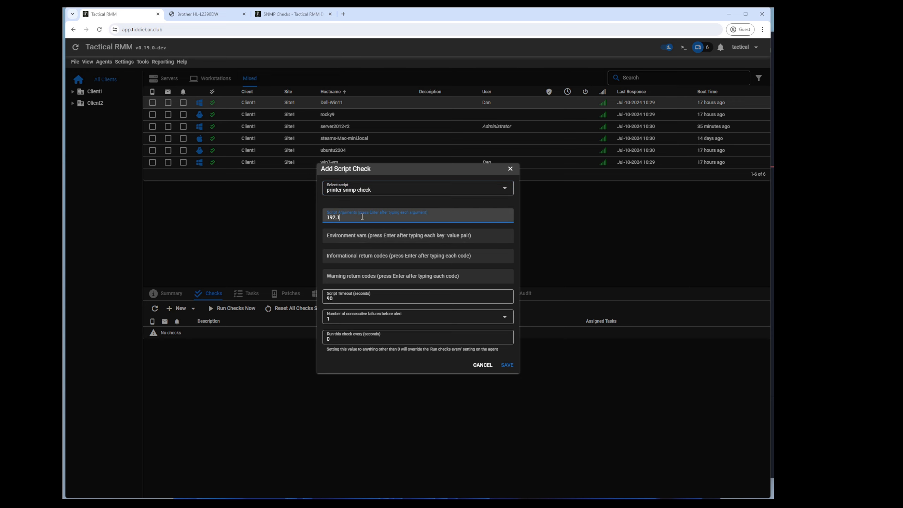
text(192.168.88.221)
key(Return)
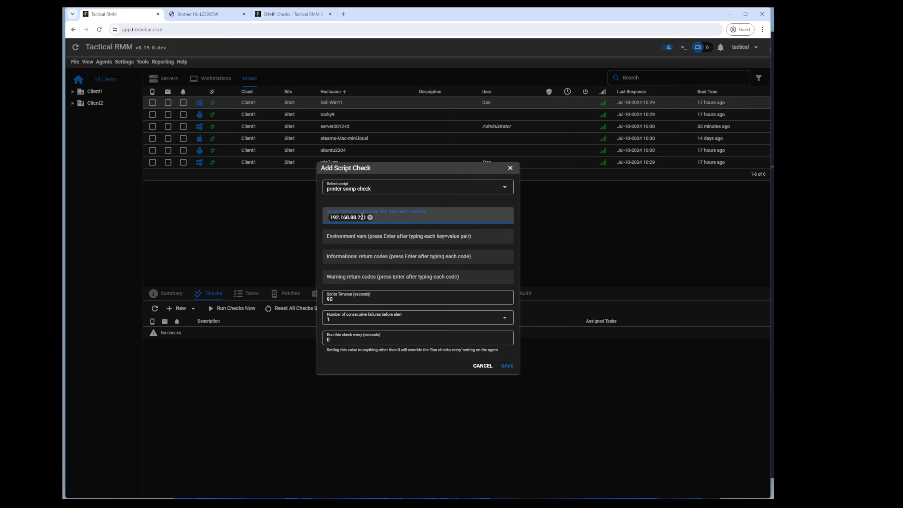
click(506, 366)
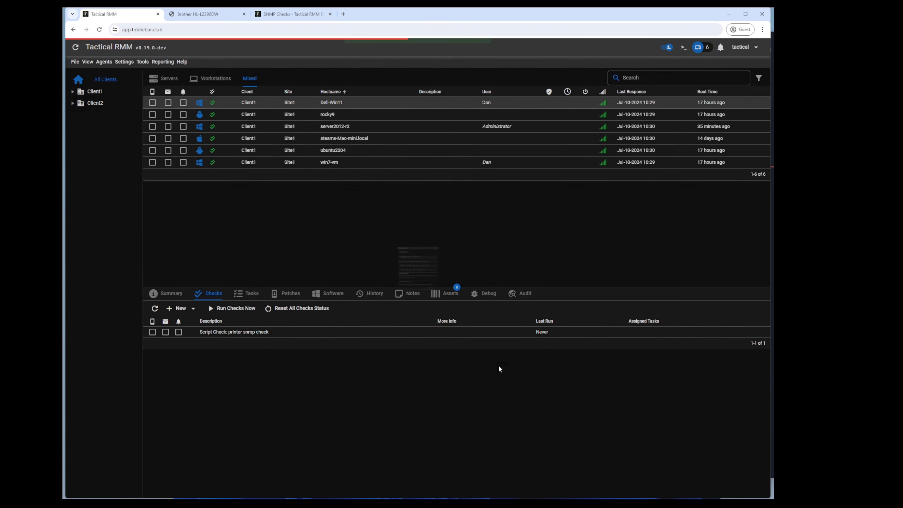
Step: Run the checks now and confirm the output reads 'device is NOT healthy'
click(231, 308)
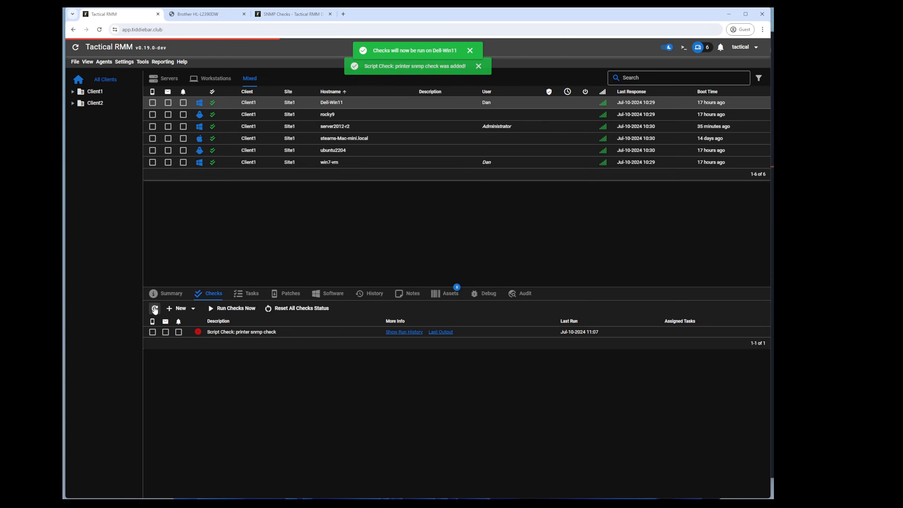
click(431, 331)
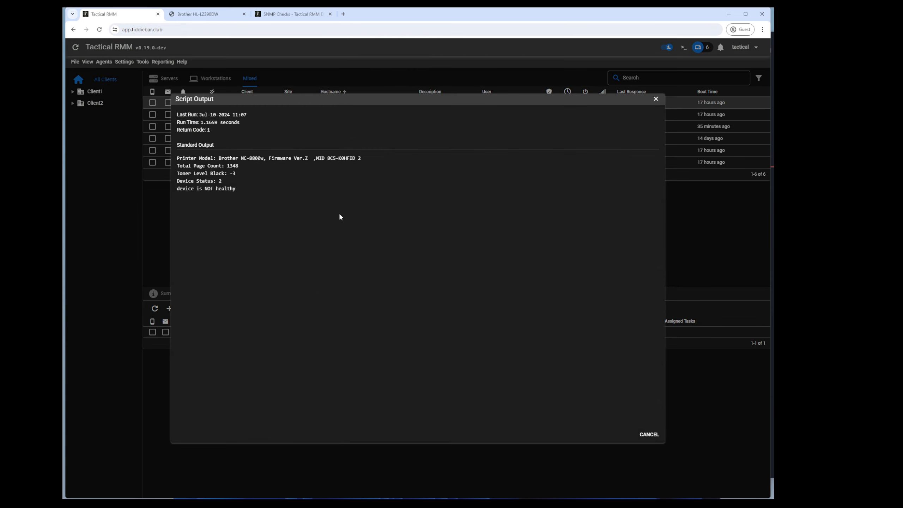
drag(185, 189, 227, 191)
click(226, 191)
key(Escape)
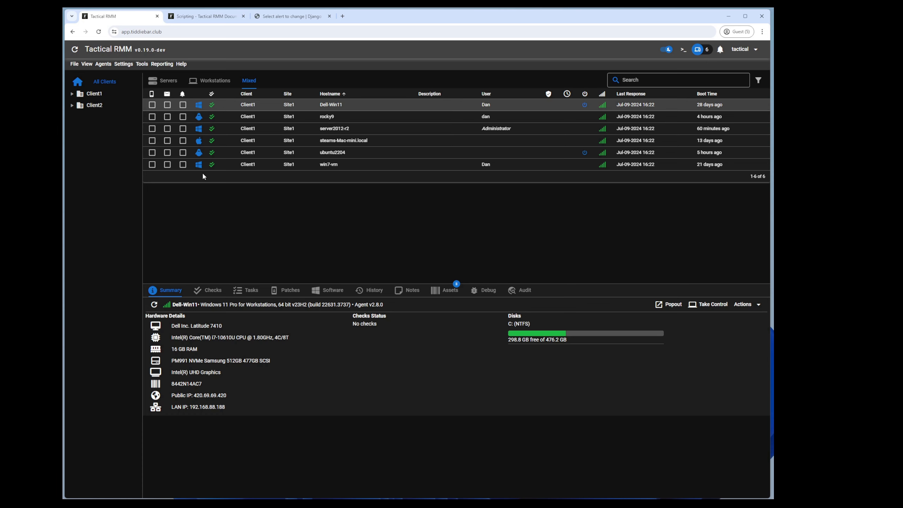
Step: Scroll through Global Settings, then close it without saving
click(124, 64)
click(136, 144)
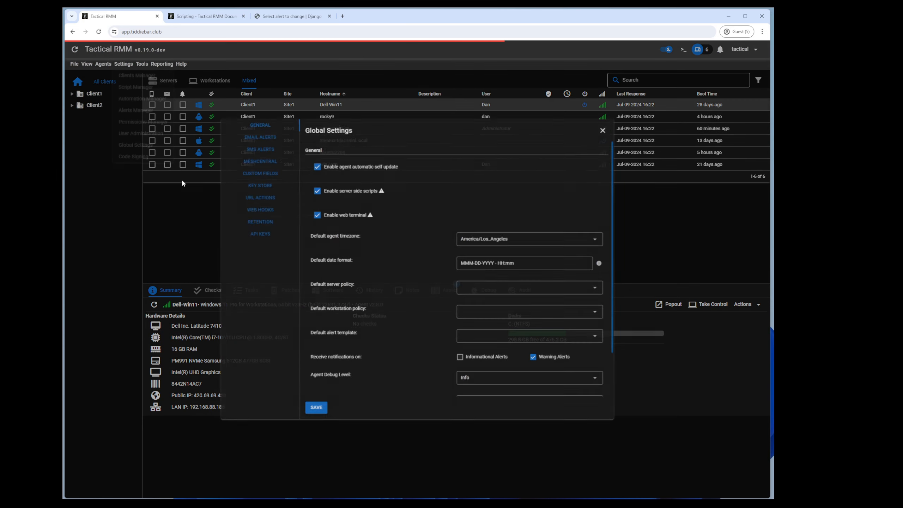
scroll(387, 306, down, 1)
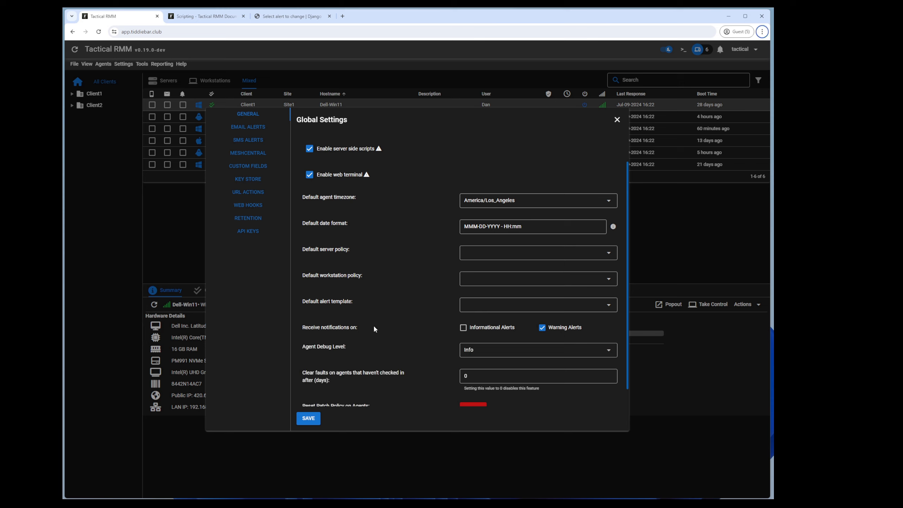
click(123, 209)
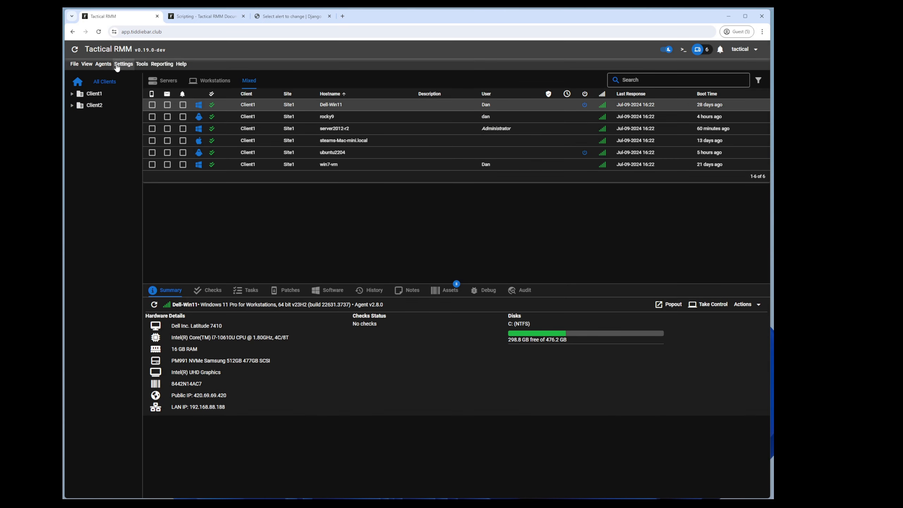
Step: Step through a new alert template's alert actions, agent overdue and check settings, viewing email severities
click(124, 64)
click(138, 113)
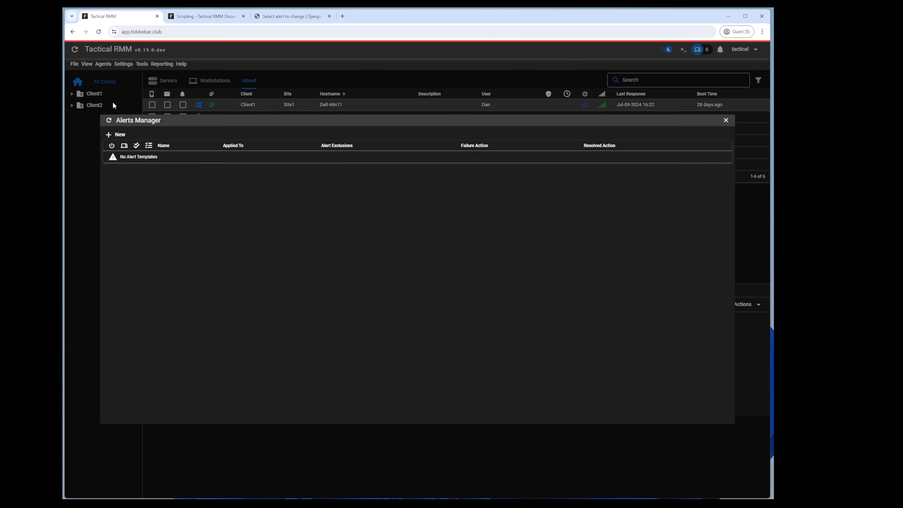
click(118, 135)
click(120, 376)
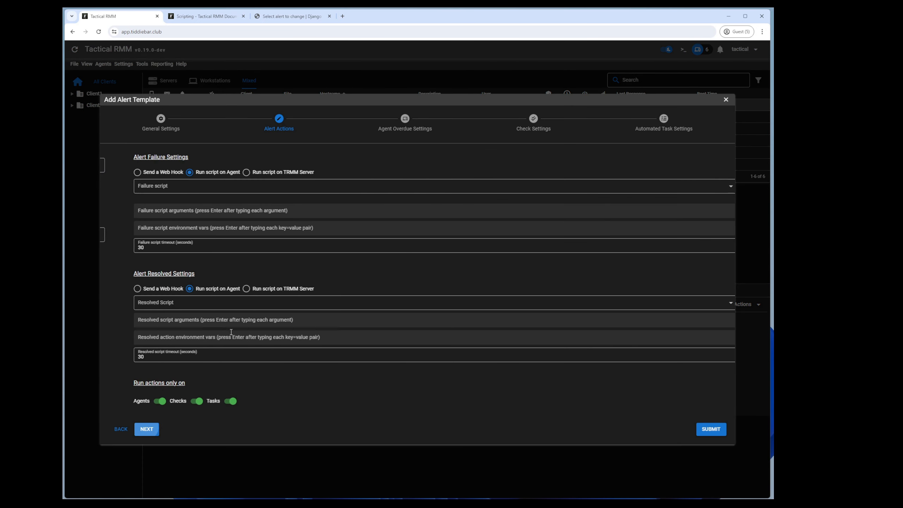
click(145, 430)
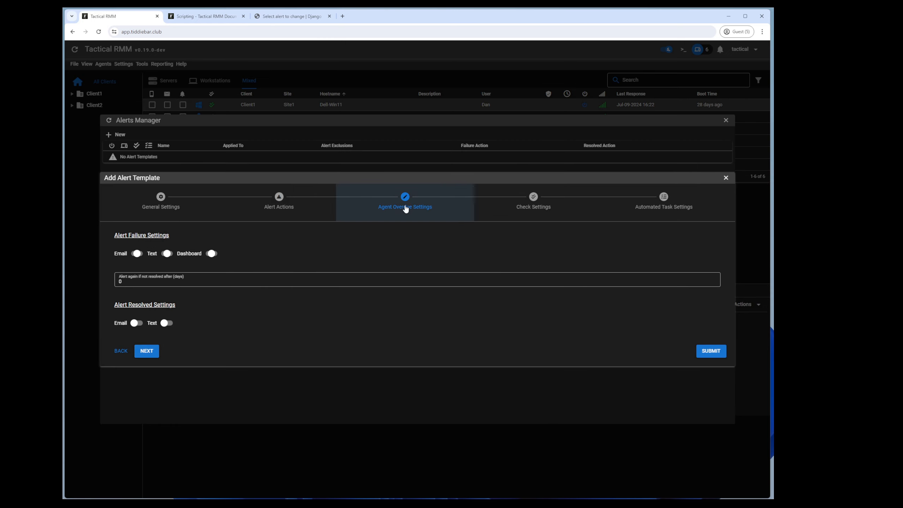
click(528, 199)
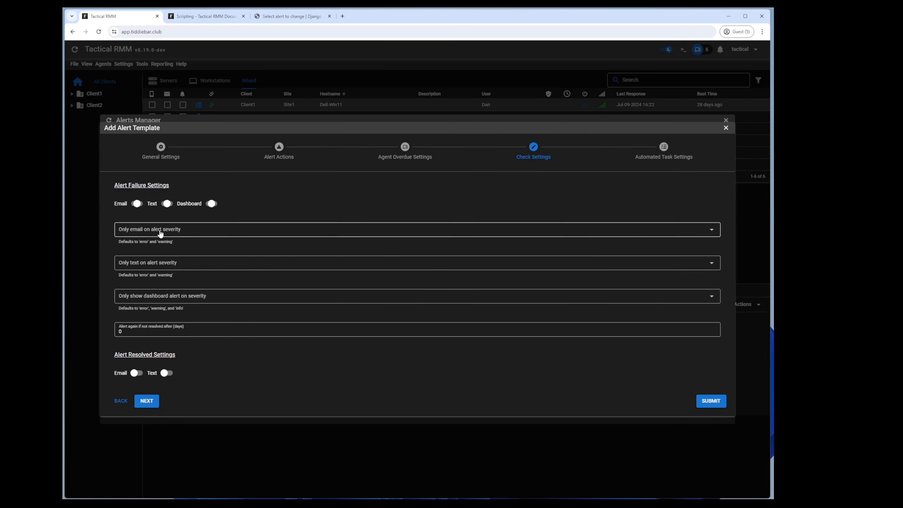
click(157, 233)
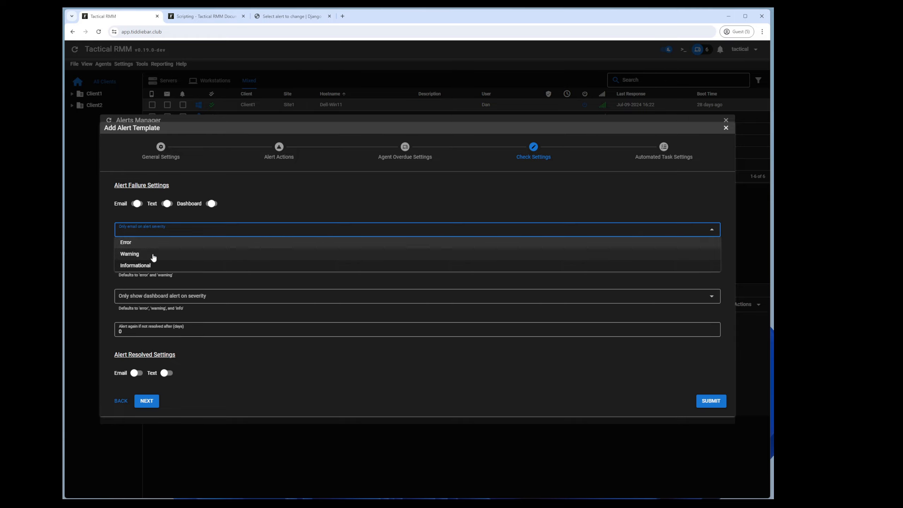
click(103, 246)
Step: Discard the new alert template, close Alerts Manager, and show Dell-Win11's empty checks list
click(94, 274)
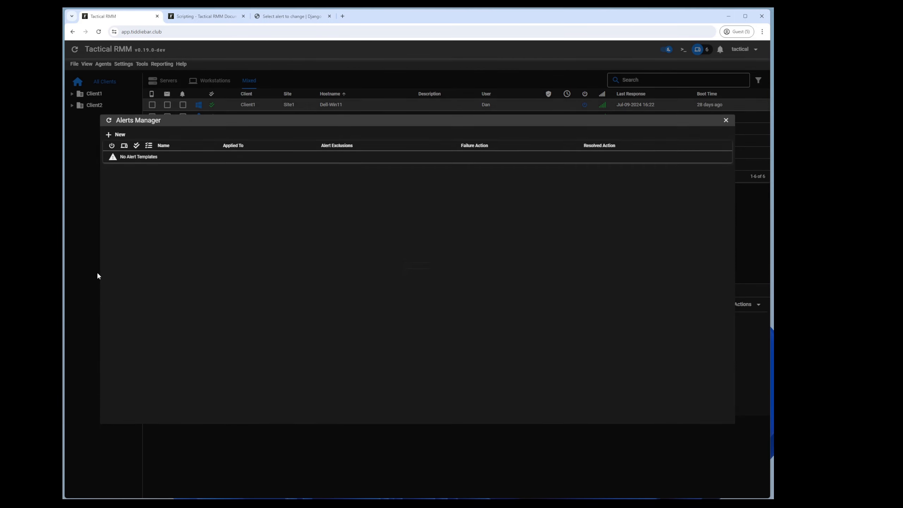
click(92, 219)
click(211, 289)
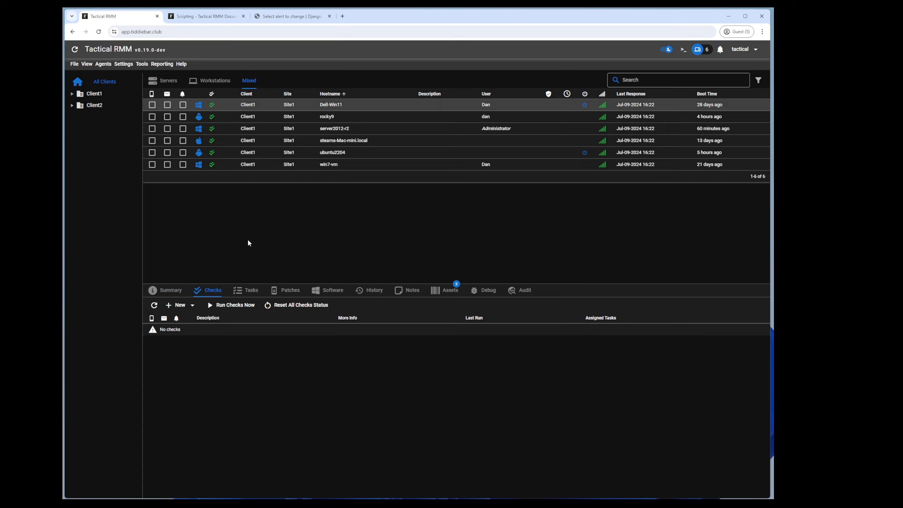
Step: Reopen Global Settings to confirm Warning Alerts on, Informational Alerts off, fault clearing 0 days
click(125, 65)
click(136, 145)
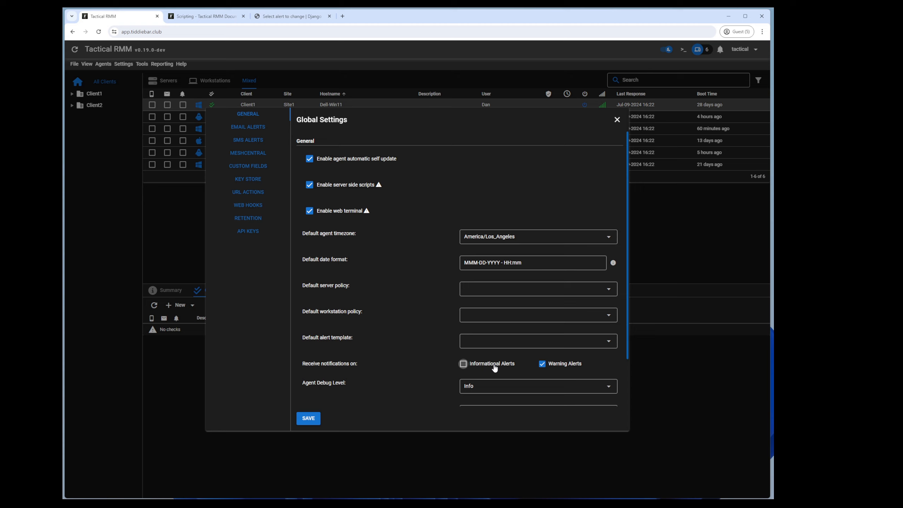
key(alt)
scroll(442, 342, down, 1)
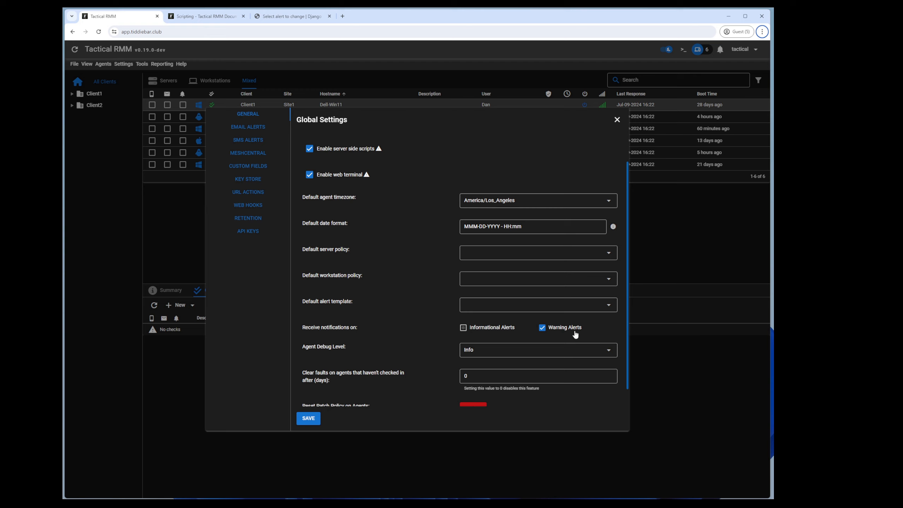
Step: Enable notifications for Informational Alerts alongside Warning Alerts and save Global Settings
click(479, 331)
click(314, 420)
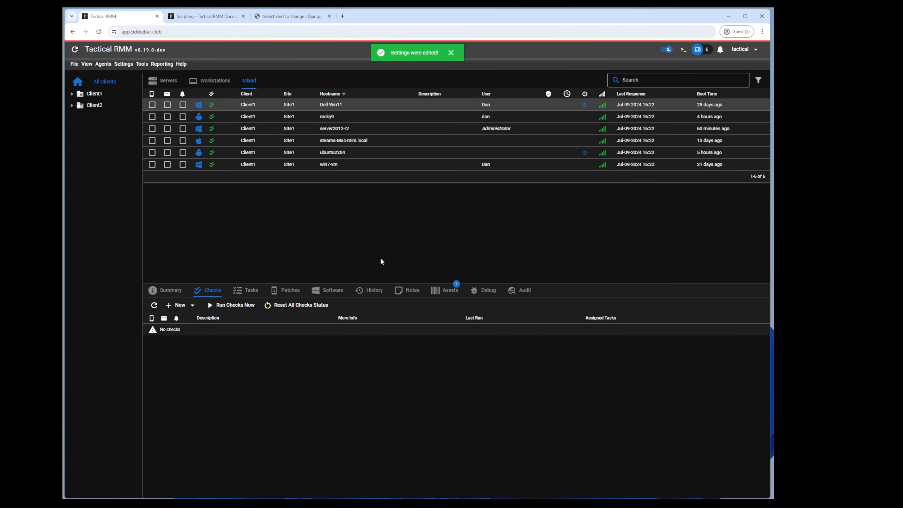
Step: Review the powershell info script's code in Script Manager
click(179, 306)
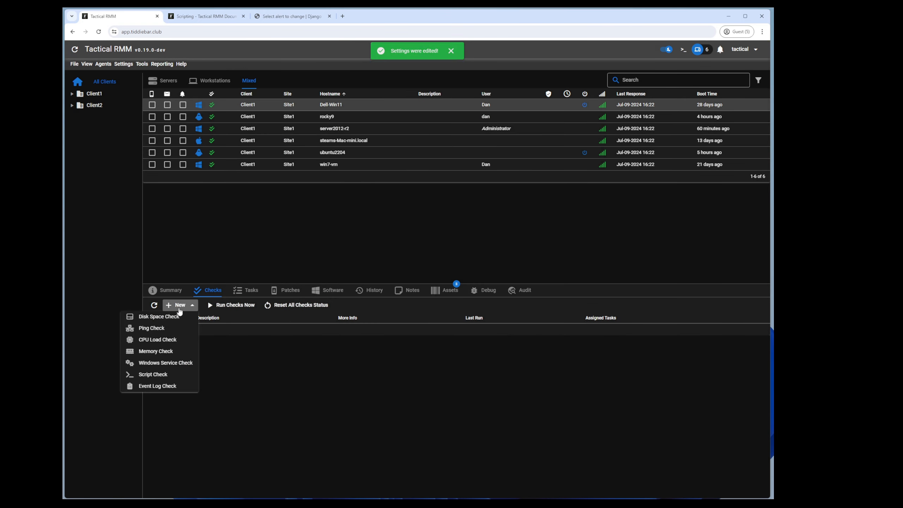
click(124, 63)
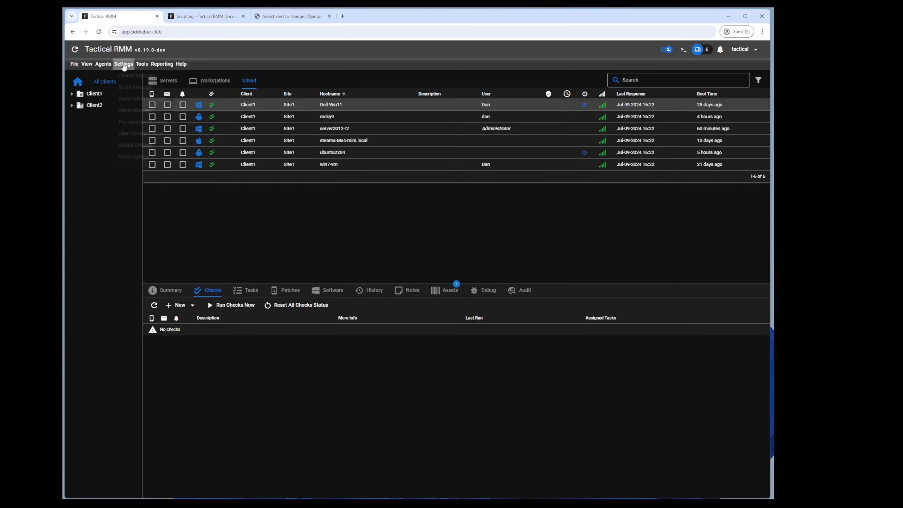
click(166, 88)
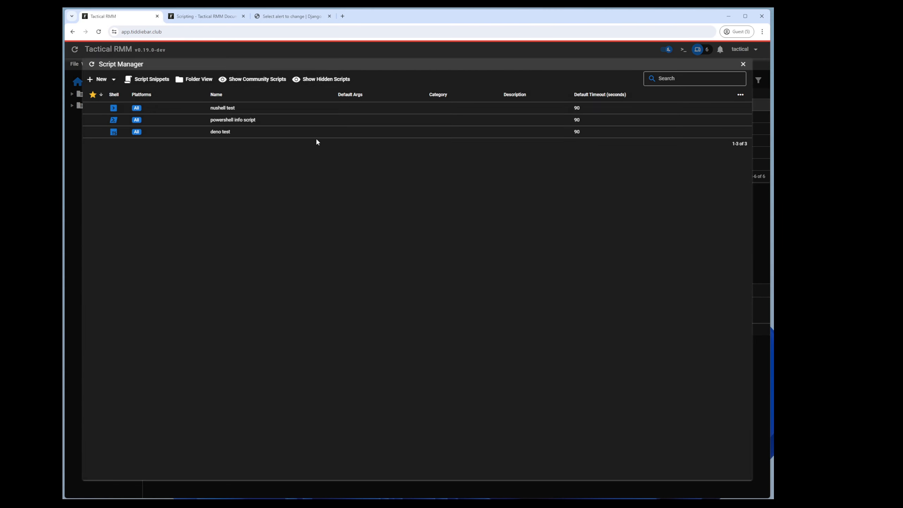
right_click(254, 123)
click(291, 125)
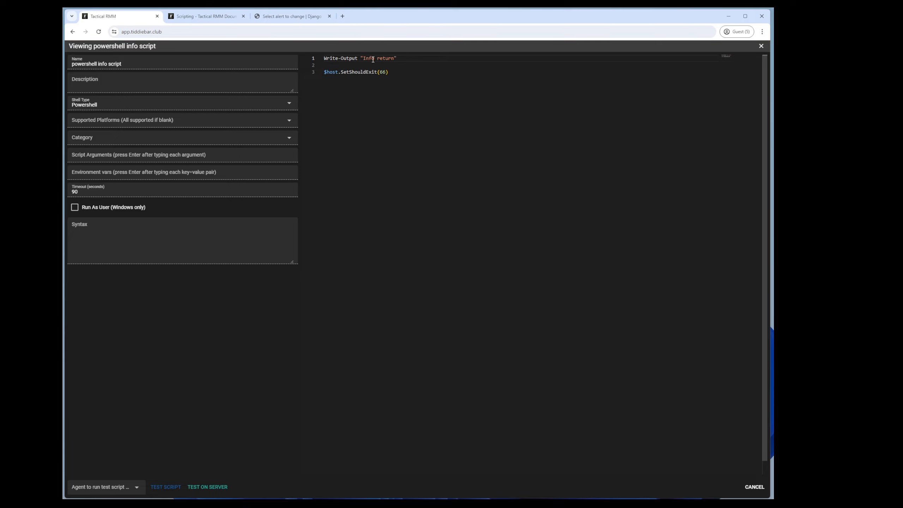
click(761, 46)
key(Escape)
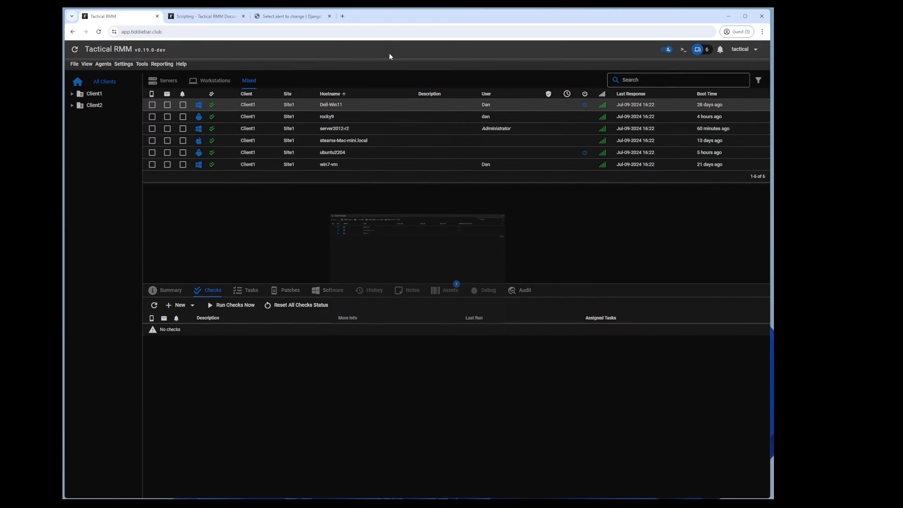
Step: Add a powershell info script check with informational return code 66 and view its last output
click(180, 305)
click(151, 375)
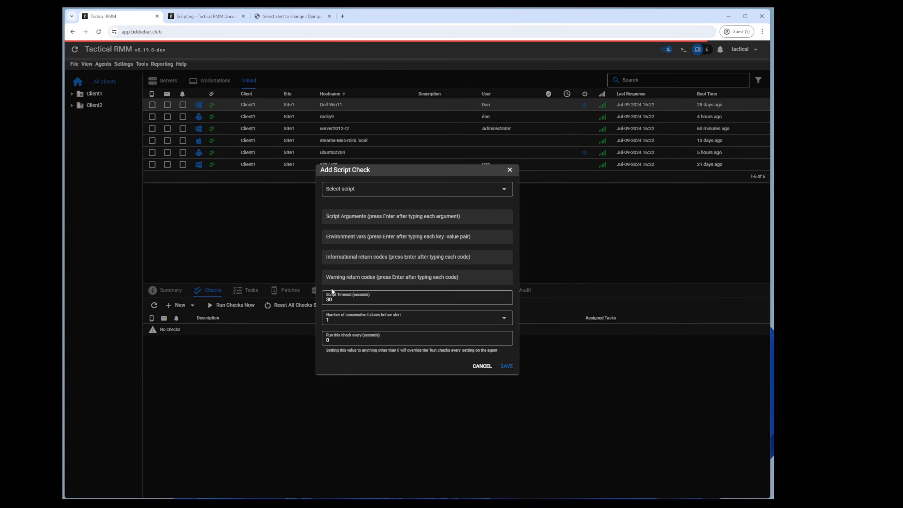
click(350, 255)
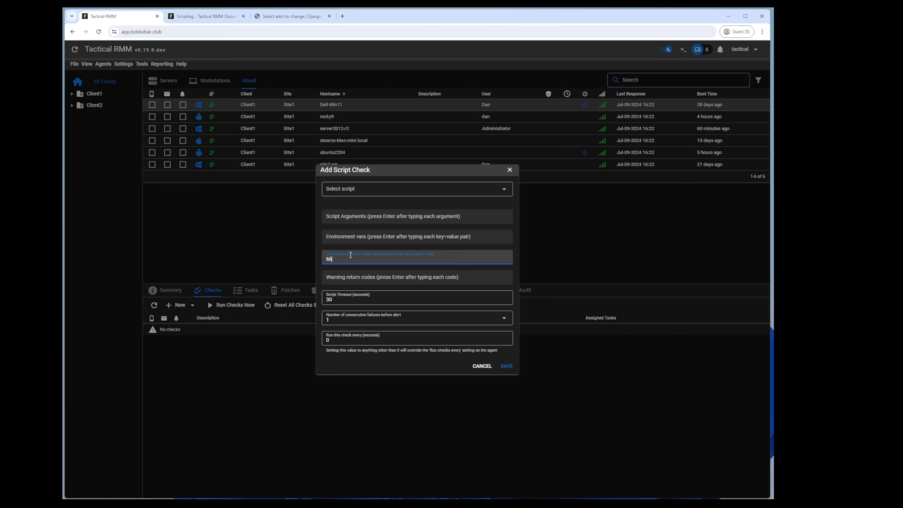
text(66)
key(Return)
click(403, 187)
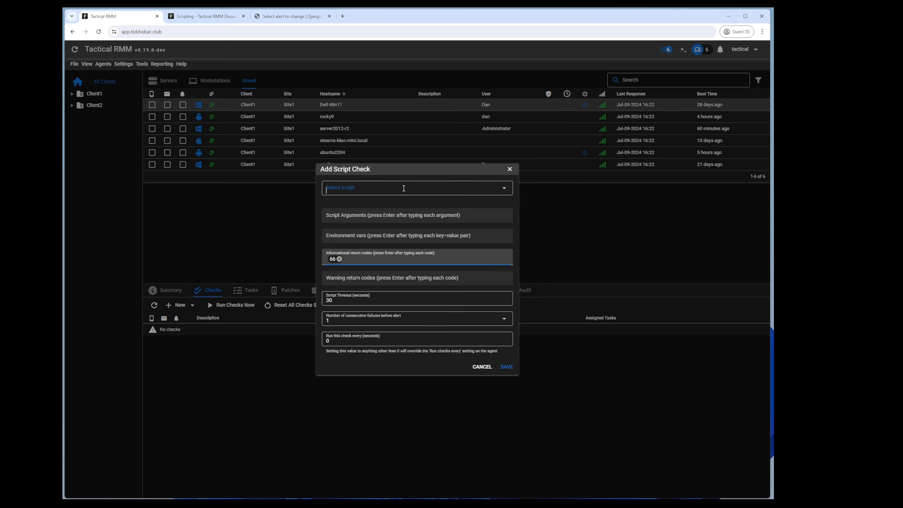
click(359, 235)
click(506, 367)
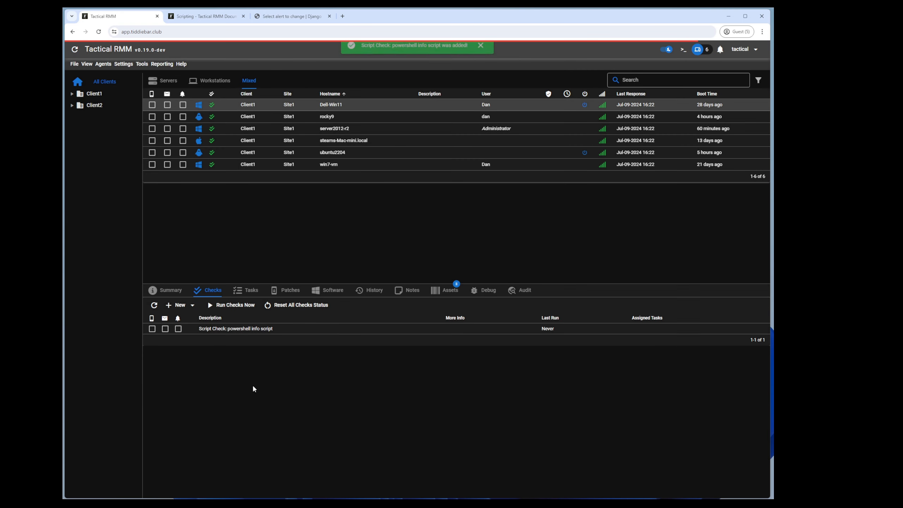
click(154, 305)
click(441, 329)
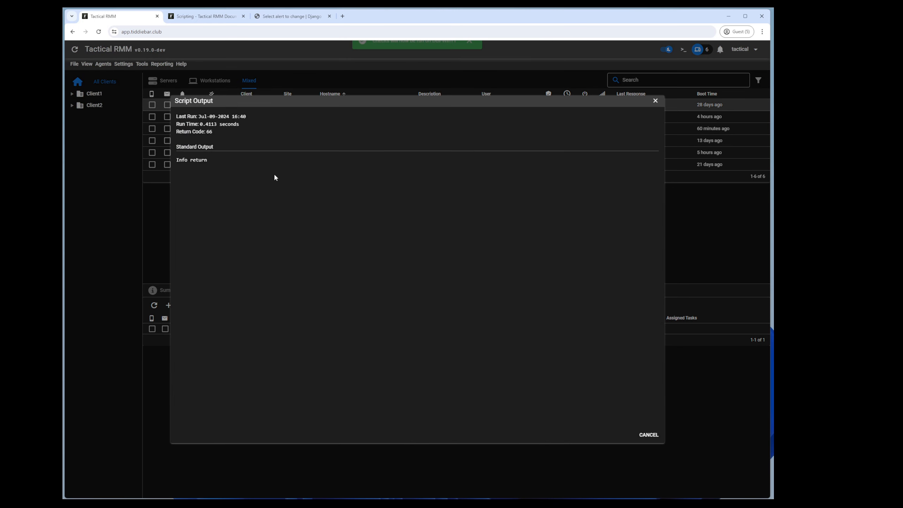
Step: Enable email alerts on the script check, reset all check statuses, and rerun checks on Dell-Win11
click(153, 178)
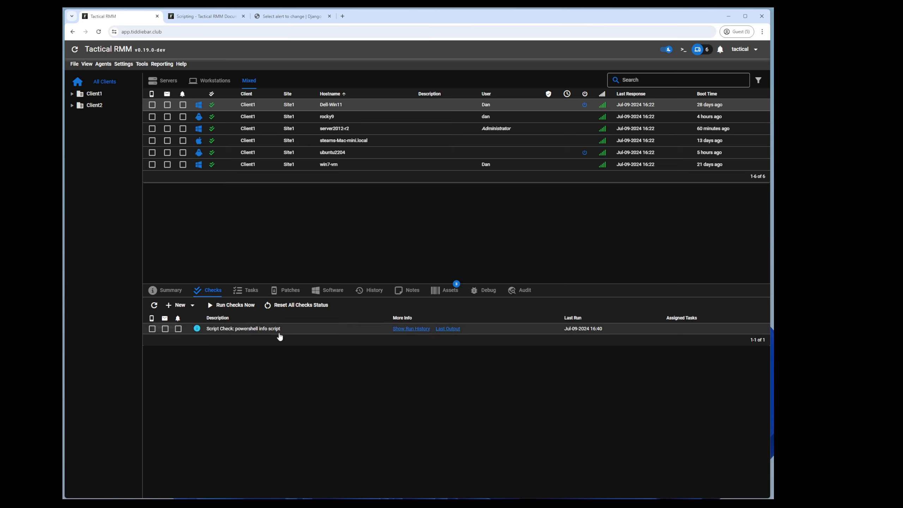
click(166, 328)
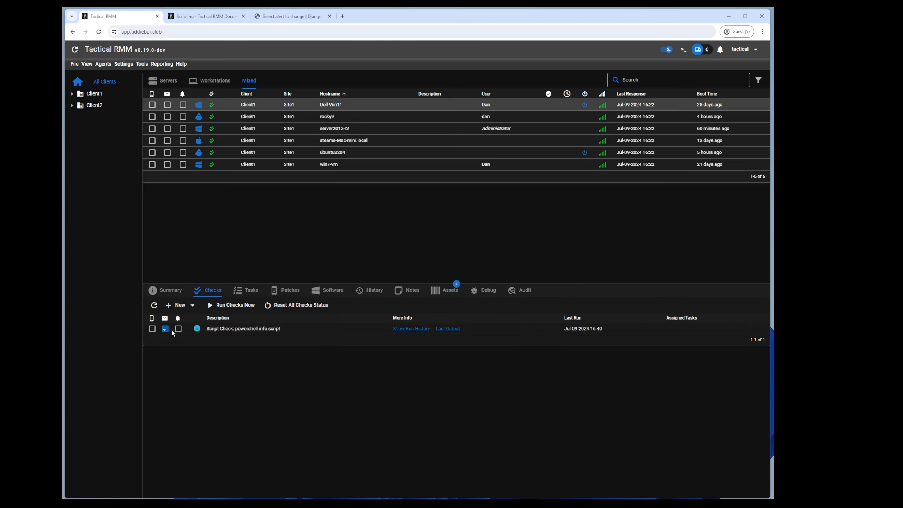
click(299, 304)
click(476, 287)
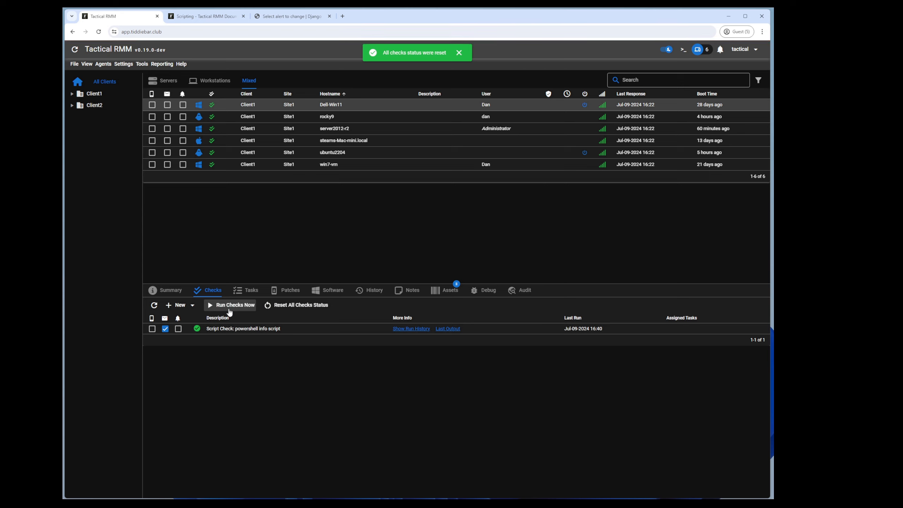
click(227, 311)
click(155, 306)
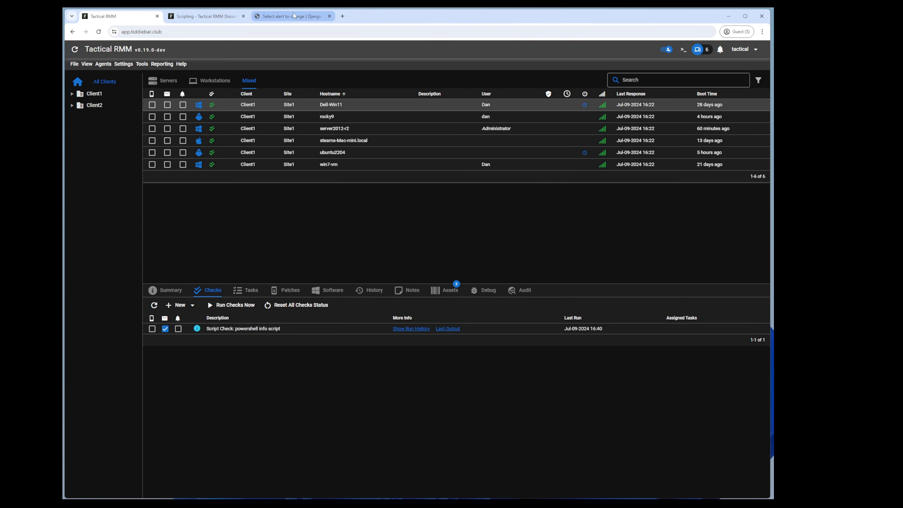
Step: Inspect Dell-Win11's new script-check alert in Django: Informational severity, email sent
click(295, 16)
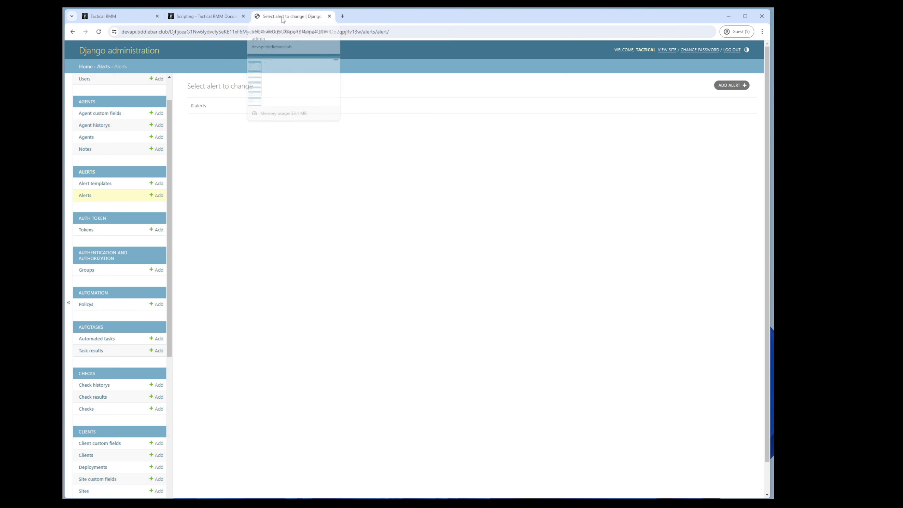
click(98, 31)
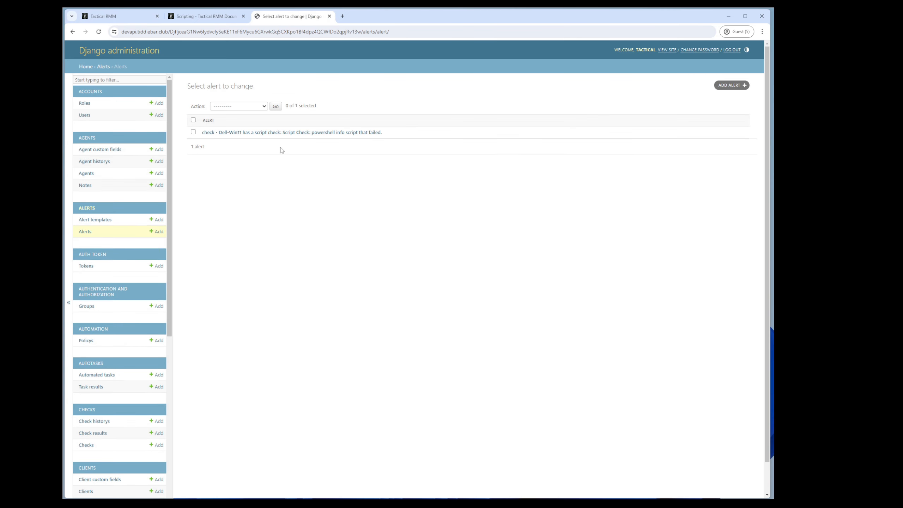
click(242, 133)
scroll(353, 333, down, 3)
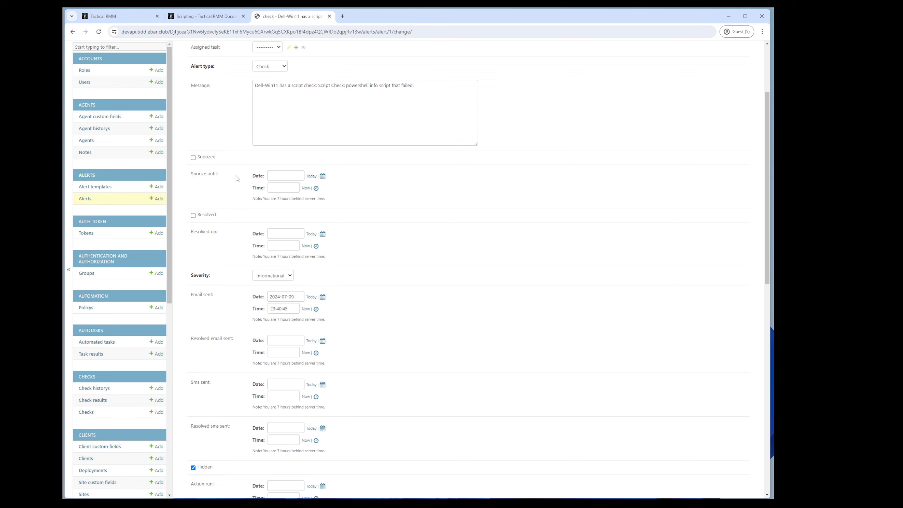
click(135, 16)
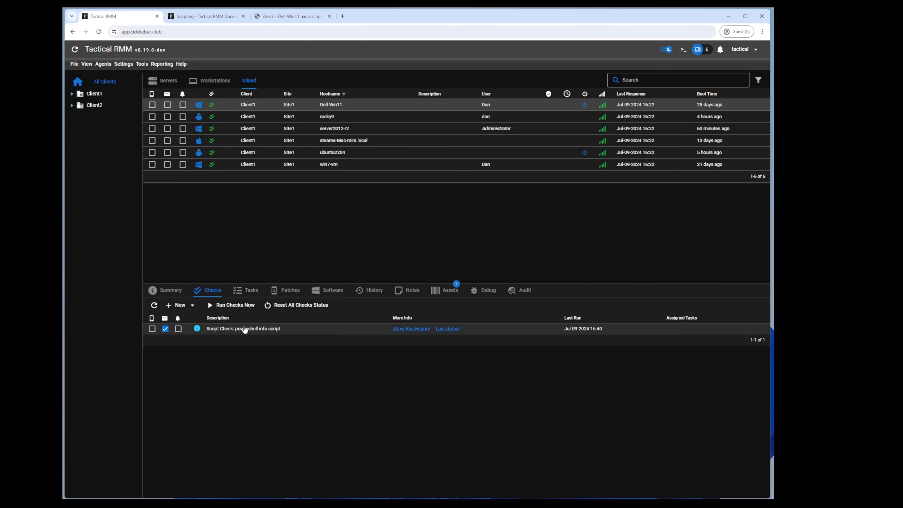
Step: Reset all check statuses and re-save Global Settings
click(292, 305)
click(475, 287)
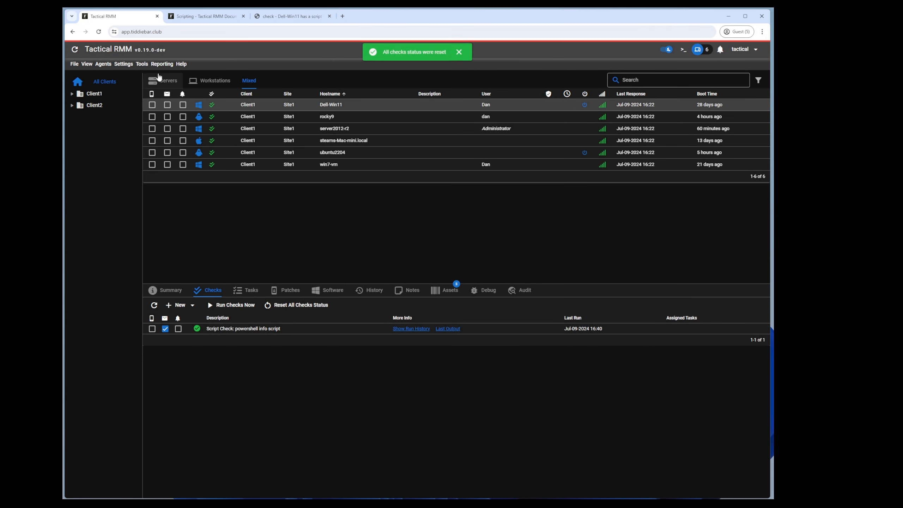
click(124, 63)
click(137, 144)
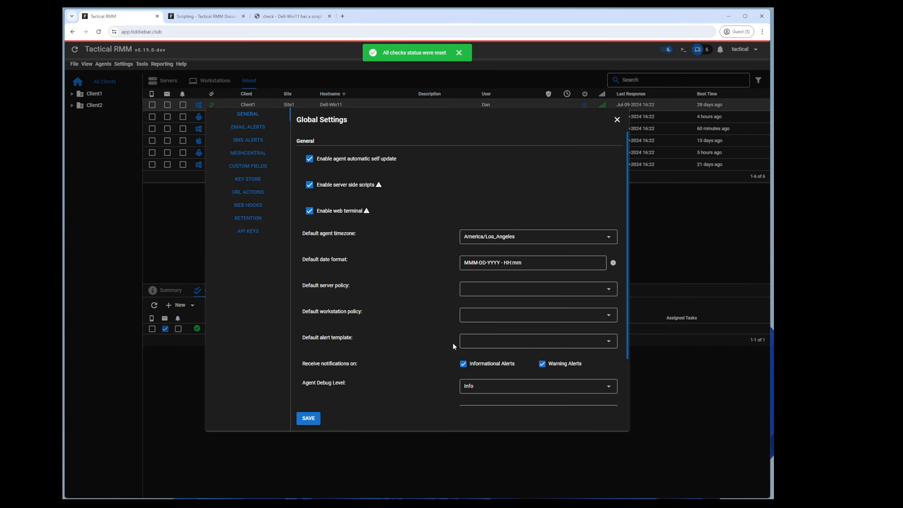
click(317, 419)
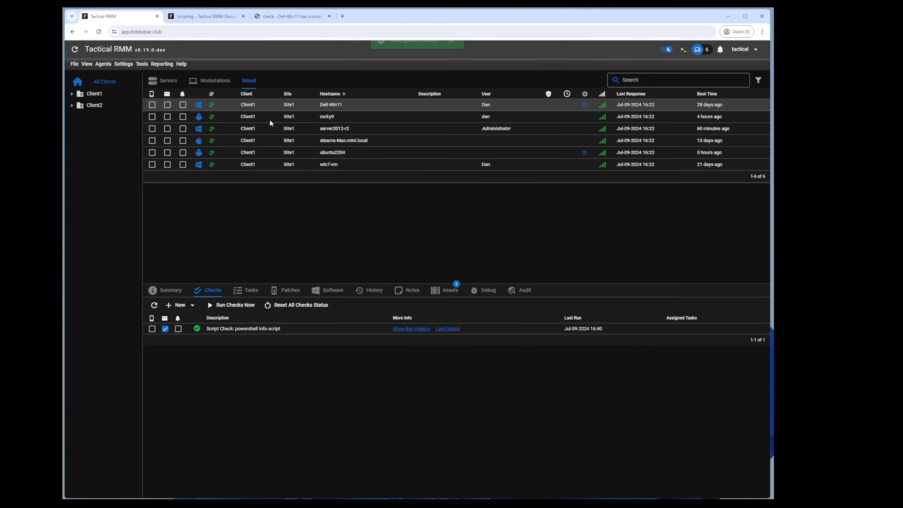
Step: Delete the existing Dell-Win11 alert in Django administration with 'Delete selected alerts'
click(281, 17)
scroll(132, 163, up, 3)
click(117, 67)
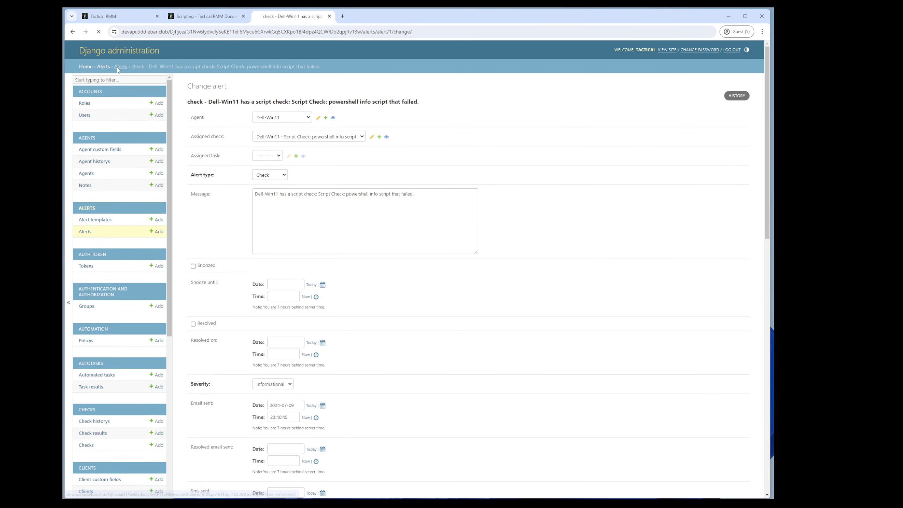
click(193, 132)
click(238, 106)
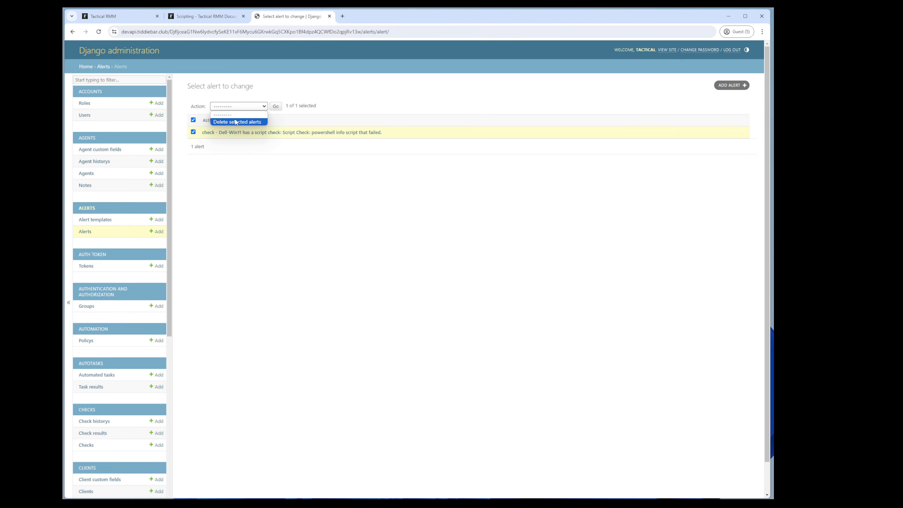
click(238, 121)
click(276, 106)
click(205, 165)
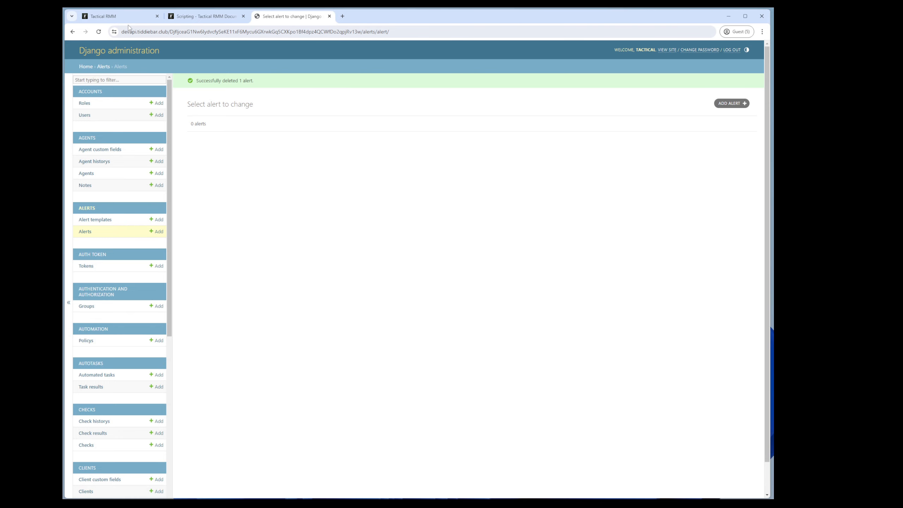
Step: Rerun the checks on Dell-Win11 and reload the Django alerts list
click(124, 17)
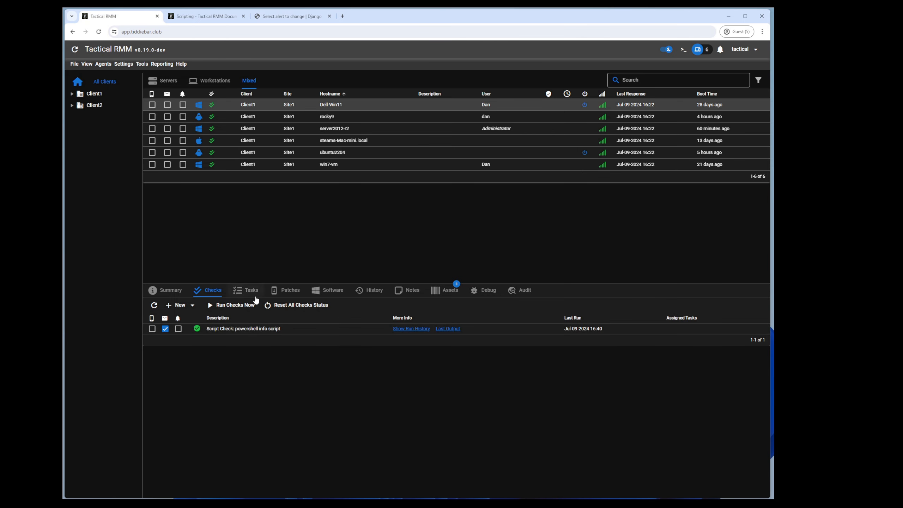
click(236, 305)
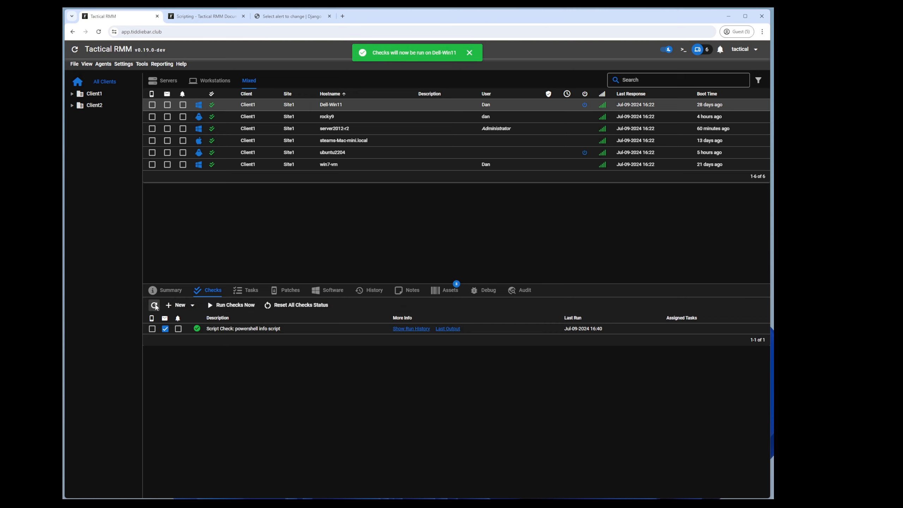
click(155, 306)
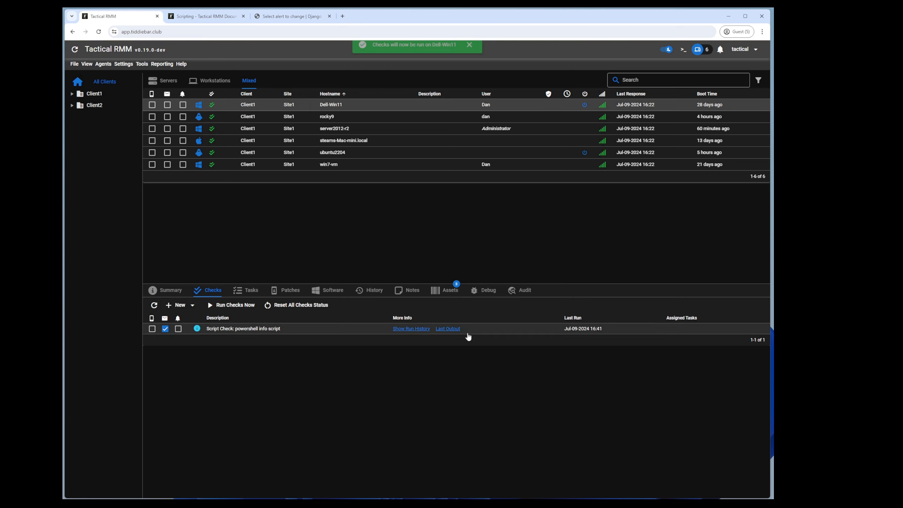
click(290, 16)
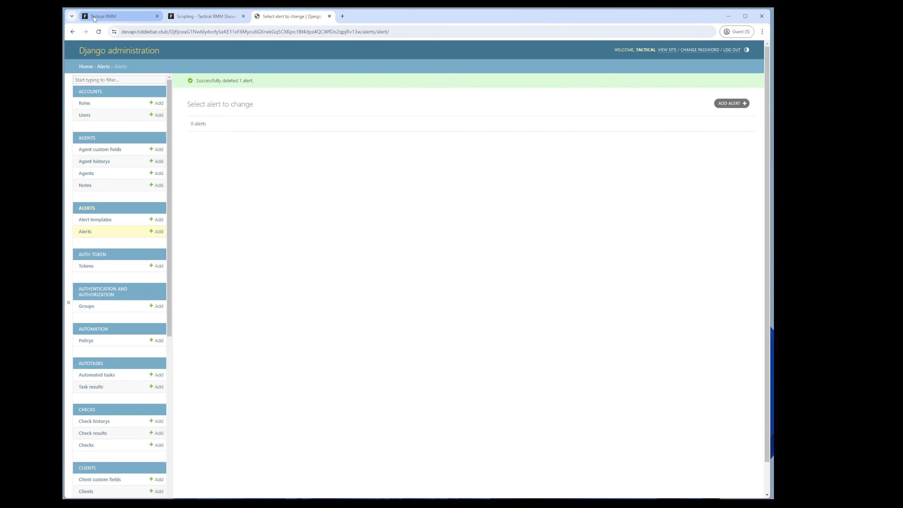
click(98, 32)
Step: Inspect the newly raised Informational Dell-Win11 alert, with no email sent, then return to Tactical RMM
click(231, 136)
scroll(230, 243, down, 4)
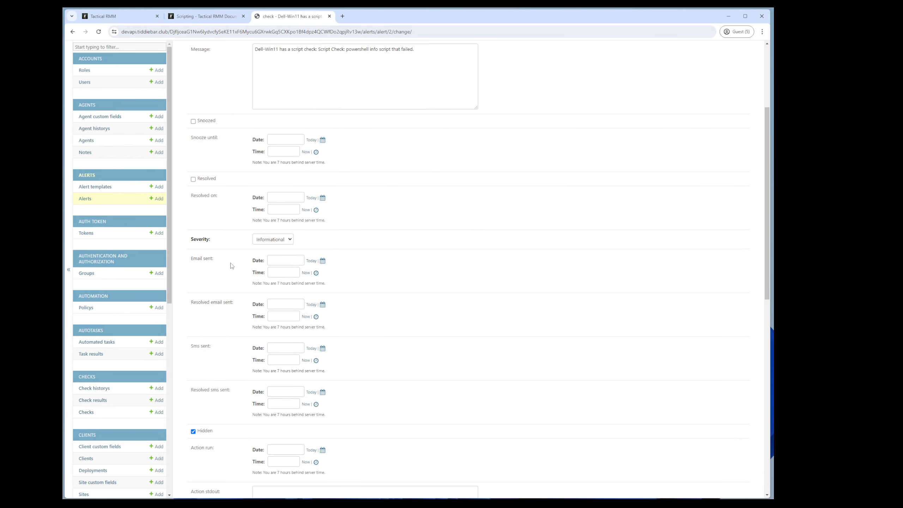
scroll(243, 335, up, 2)
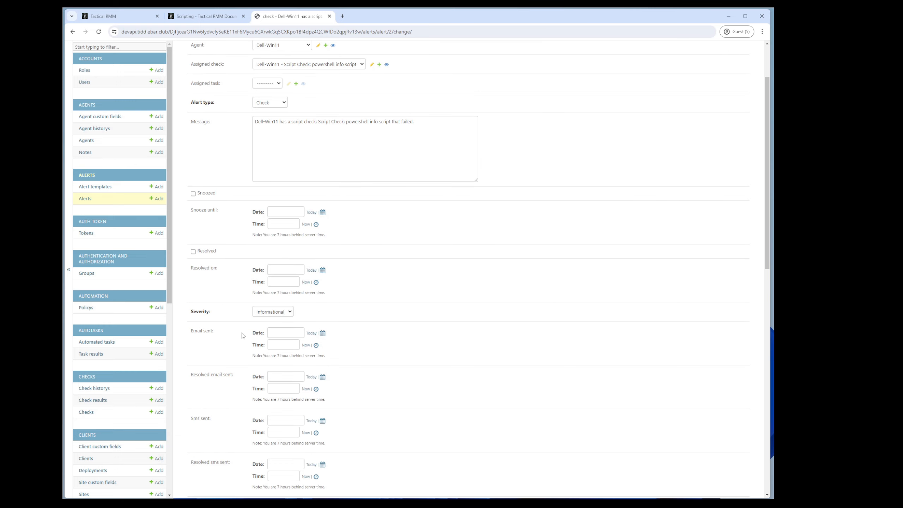
click(117, 16)
click(123, 64)
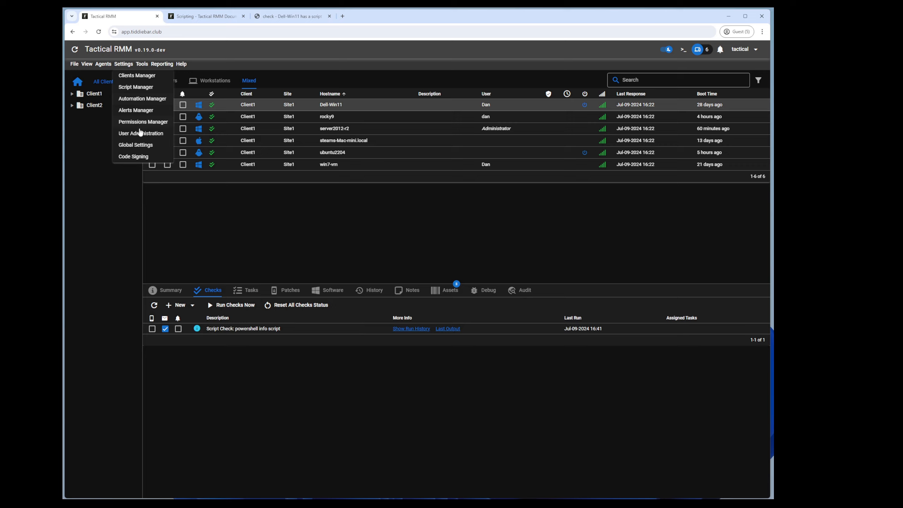
Step: Change the powershell info script's SetShouldExit code from 66 to 69 and save it
click(139, 87)
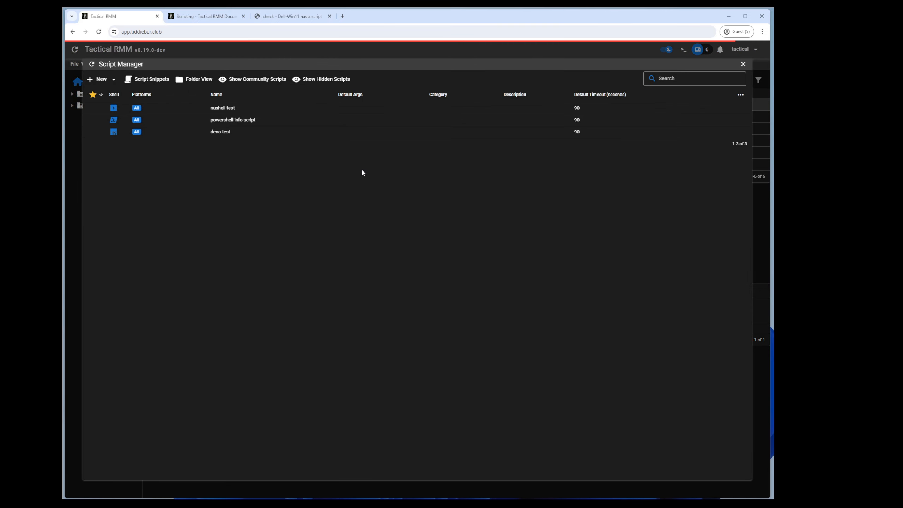
right_click(233, 120)
click(248, 149)
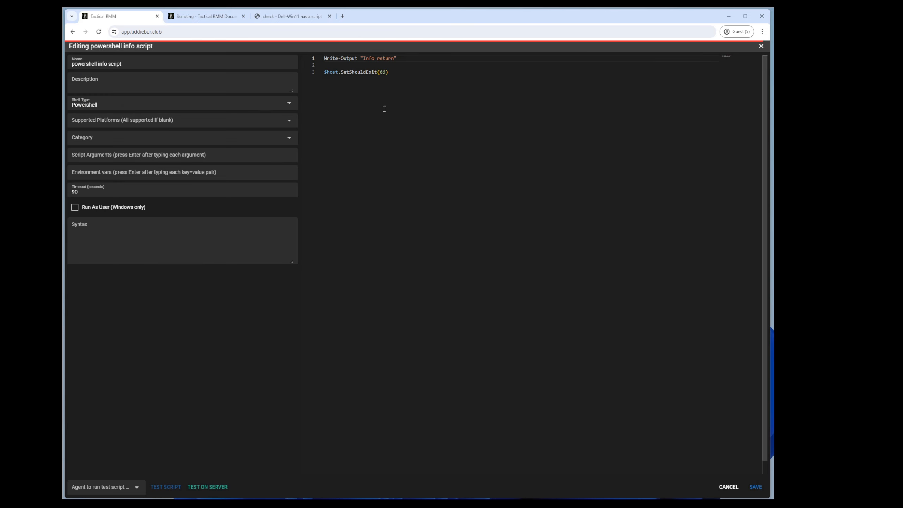
double_click(379, 73)
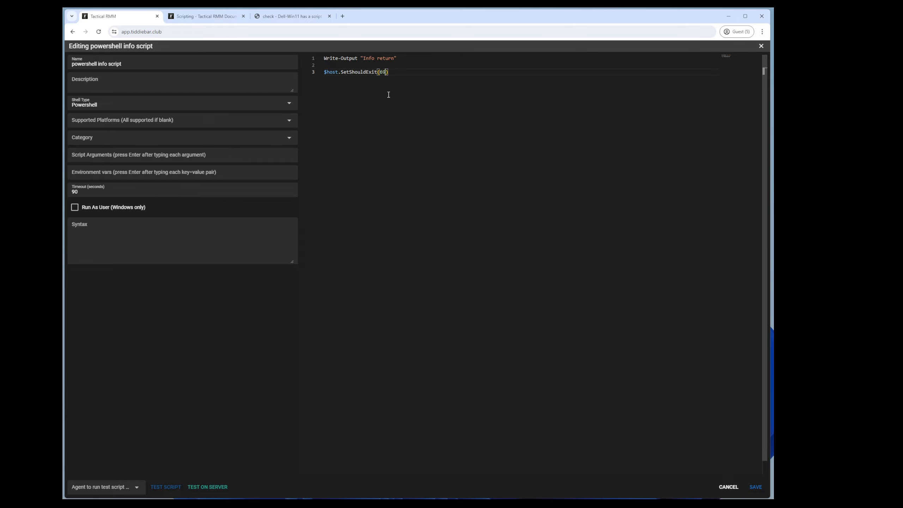
click(755, 487)
Step: Replace the check's informational code 66 with warning return code 69 and save
right_click(249, 330)
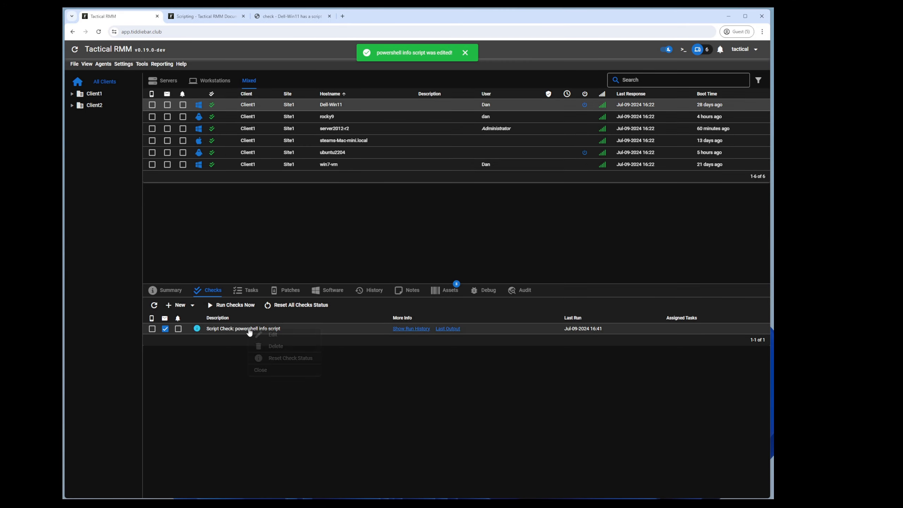
click(271, 335)
click(341, 260)
click(339, 277)
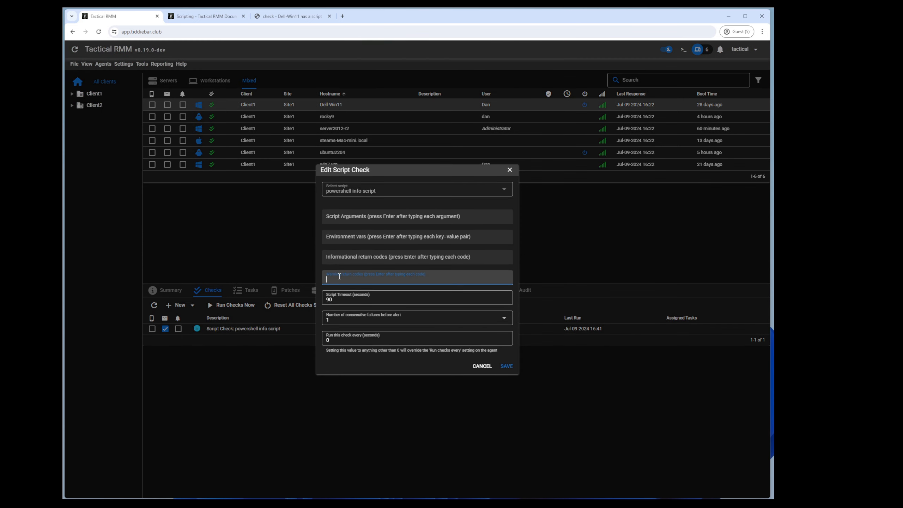
text(69)
key(Return)
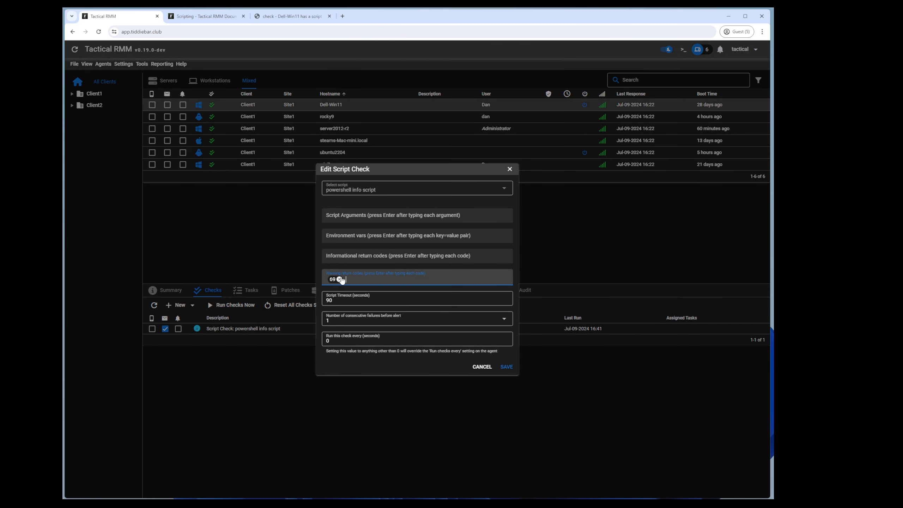
click(513, 366)
Step: Reset all check statuses and rerun the checks so the script check shows Warning
click(312, 305)
click(465, 287)
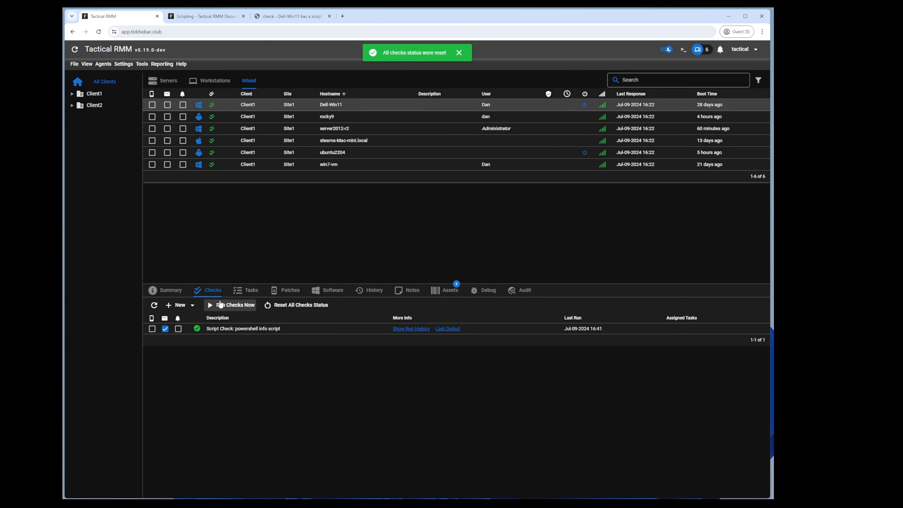
click(221, 305)
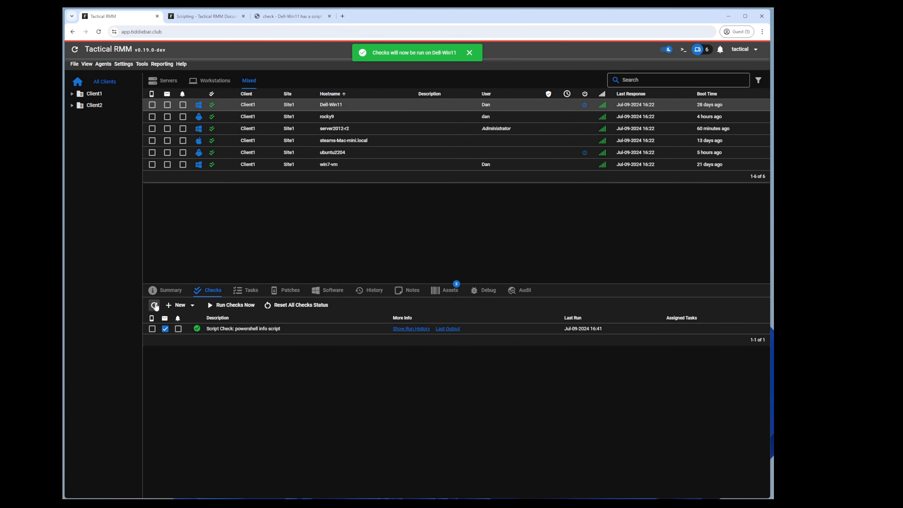
click(154, 305)
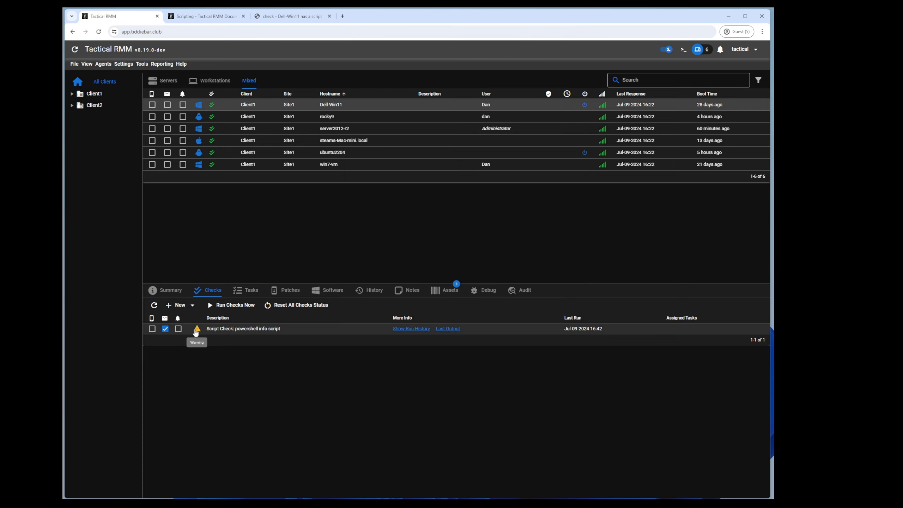
Step: Open the latest alert's details in Django administration, then return to Tactical RMM
click(290, 15)
scroll(198, 76, up, 3)
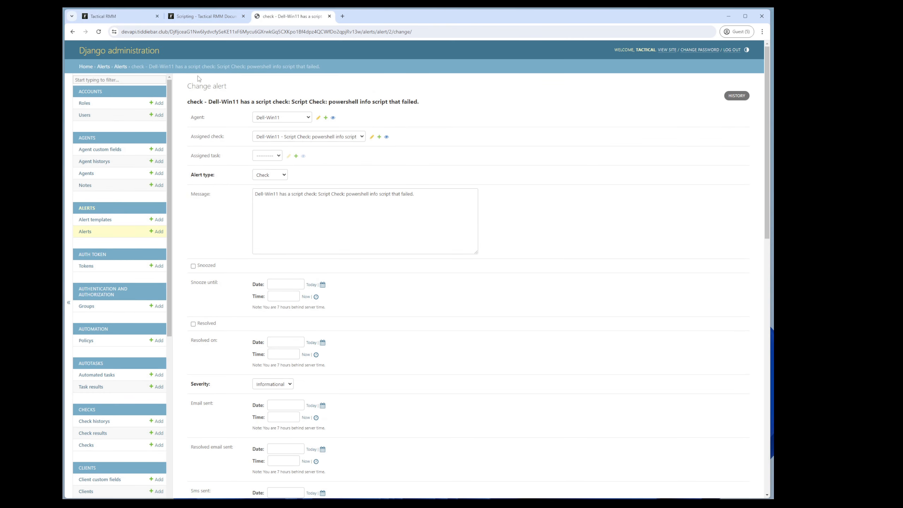
click(123, 69)
click(260, 140)
scroll(220, 333, down, 2)
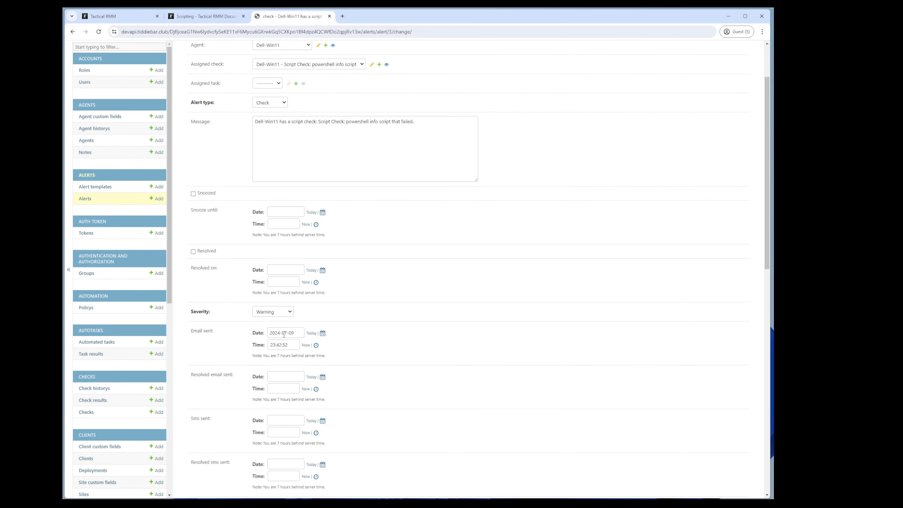
click(125, 18)
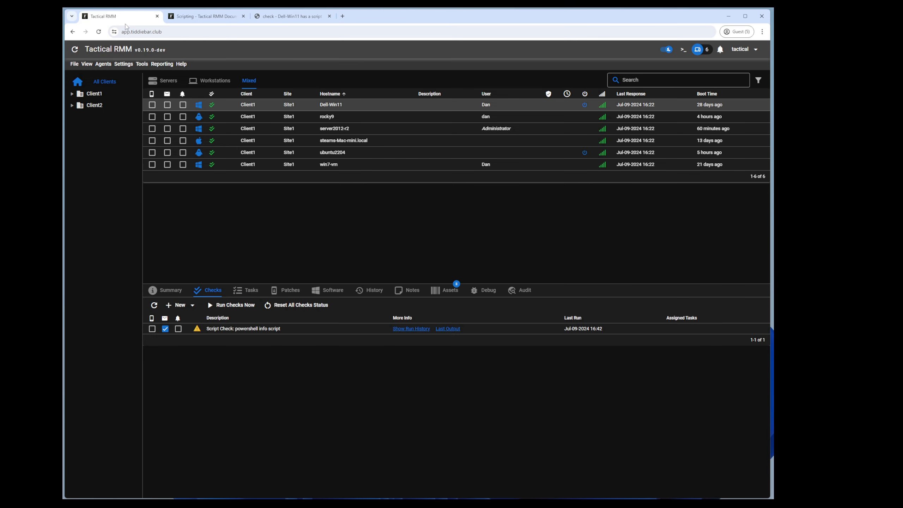
Step: Re-save the Global Settings without changes
click(123, 65)
click(125, 146)
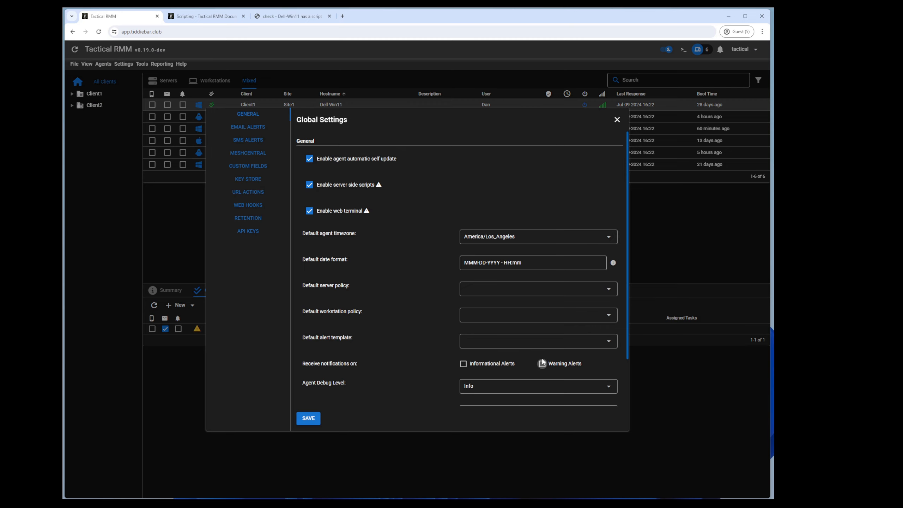
click(308, 417)
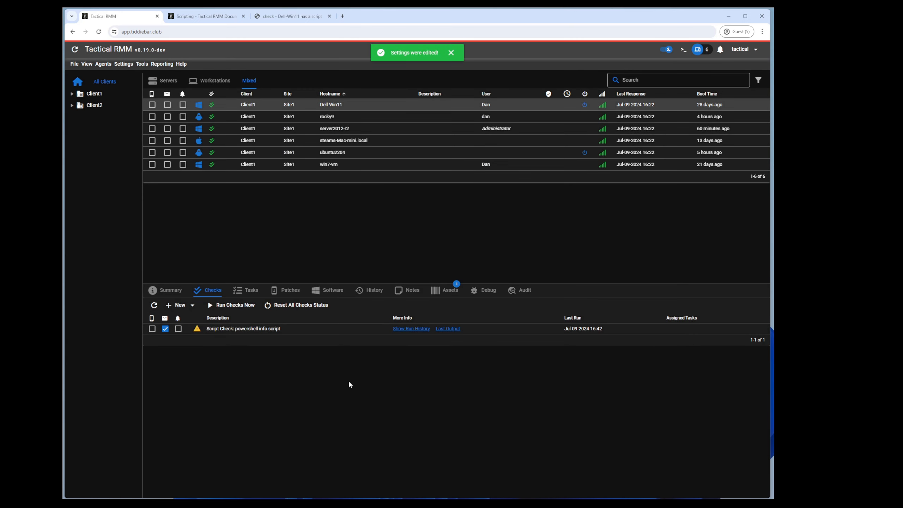
Step: Reset check statuses, rerun checks, and view the output showing return code 69
click(290, 305)
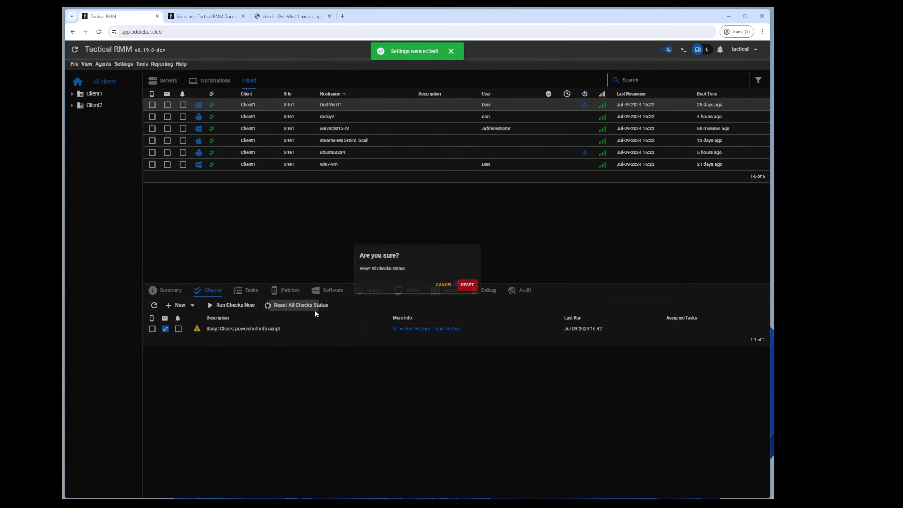
click(476, 286)
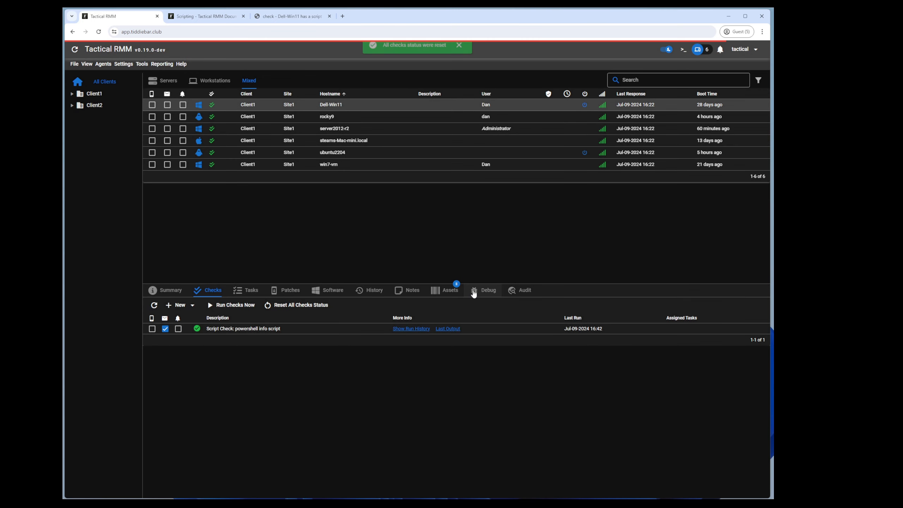
click(232, 305)
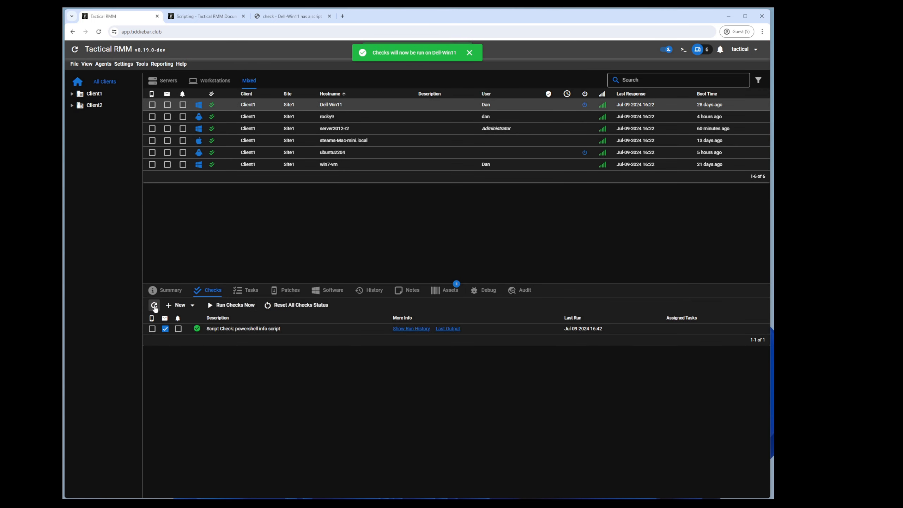
click(441, 329)
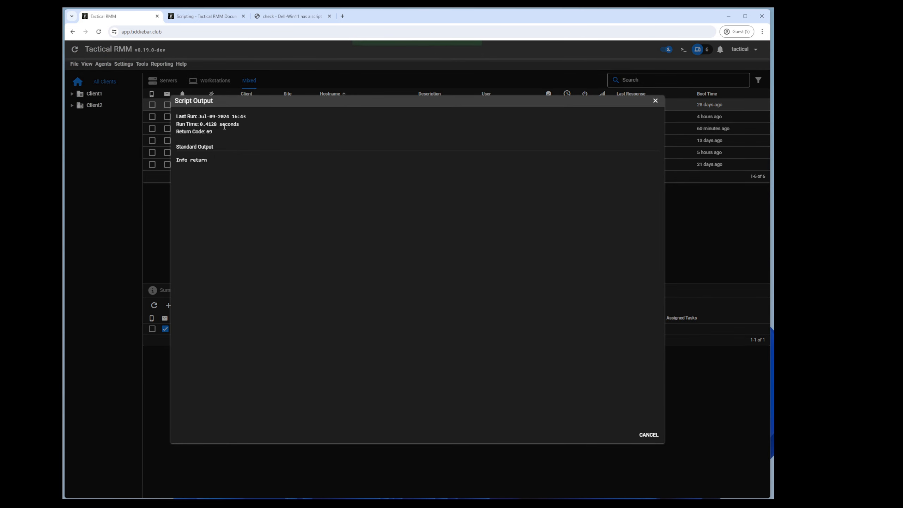
Step: Inspect the newest Dell-Win11 alert in Django: Warning severity, no email sent
click(291, 16)
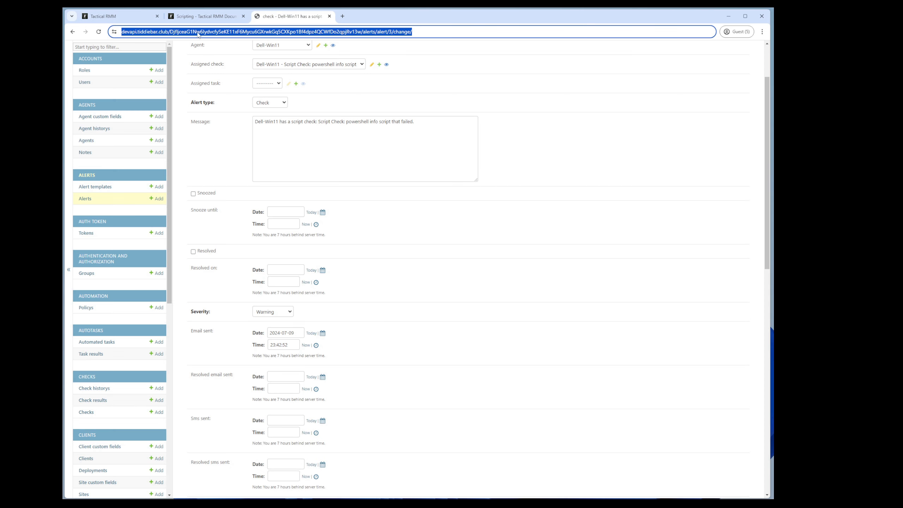
click(120, 67)
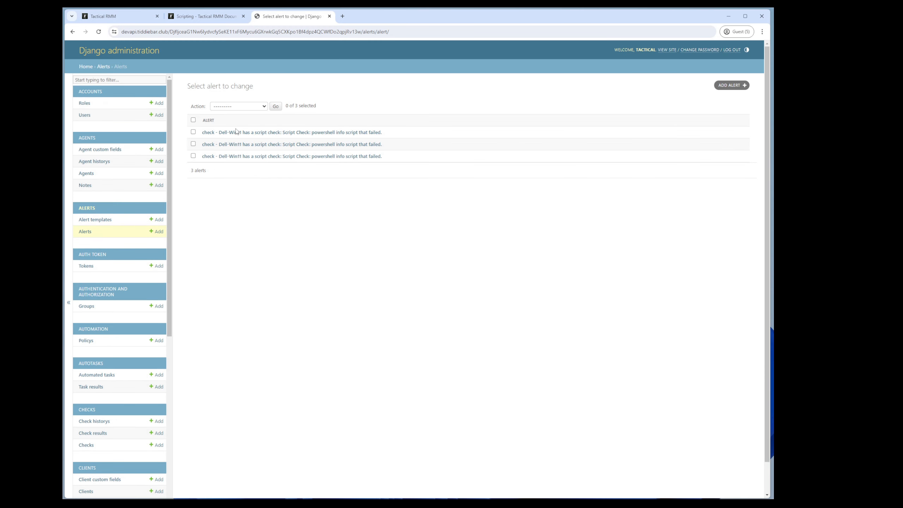
click(234, 134)
scroll(212, 316, down, 4)
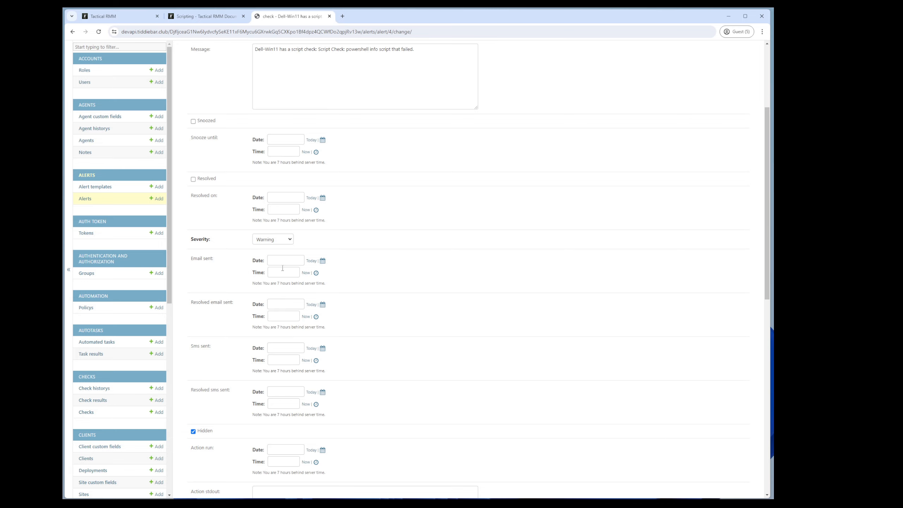
click(126, 15)
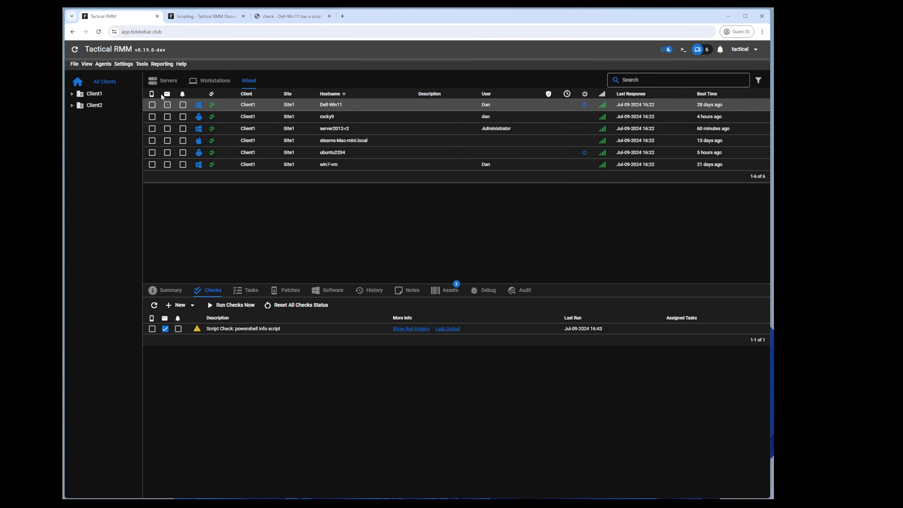
Step: Review Global Settings and close them without saving any changes
click(124, 63)
click(141, 144)
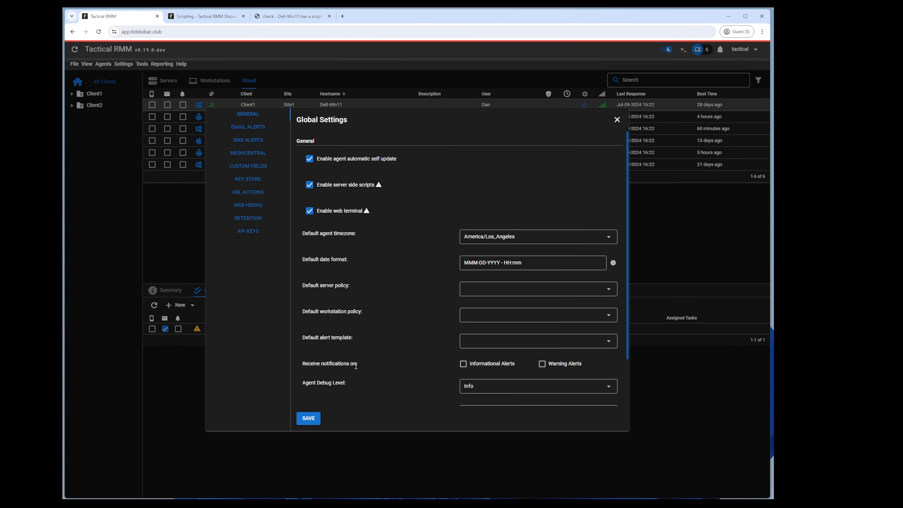
scroll(477, 359, down, 5)
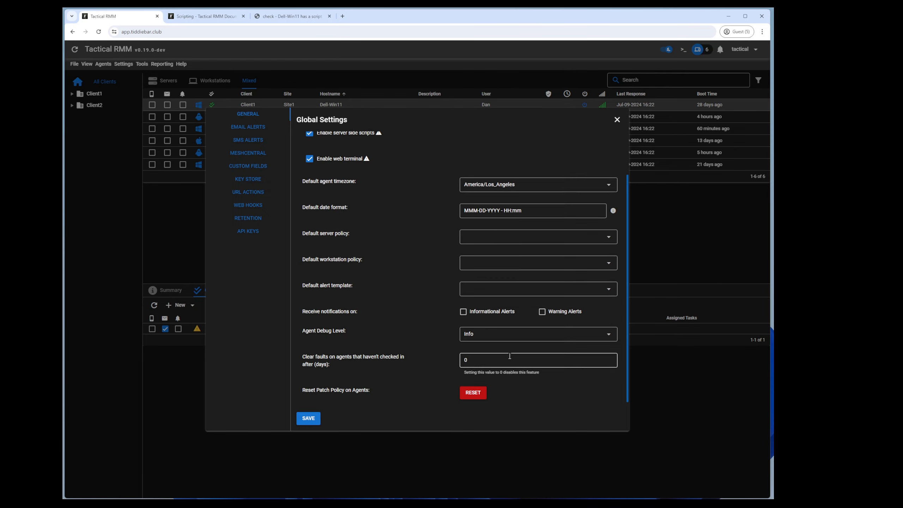
scroll(476, 359, up, 5)
click(167, 233)
Step: Start a new alert template in Alerts Manager and set Check Settings email severity to Informational
click(131, 64)
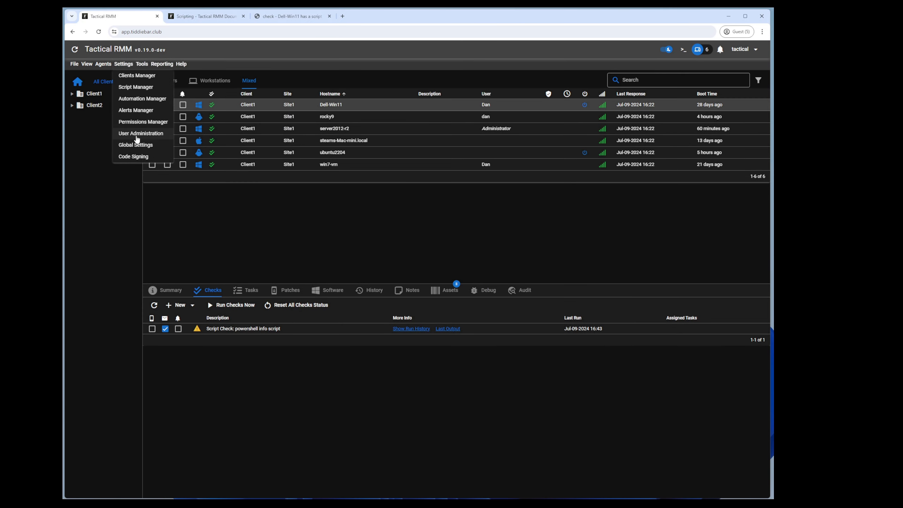
click(136, 111)
click(118, 135)
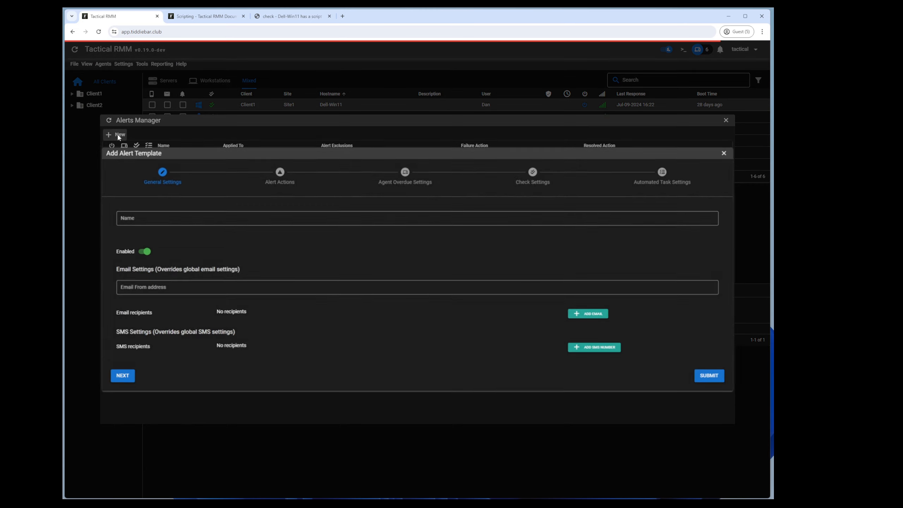
click(120, 375)
click(146, 427)
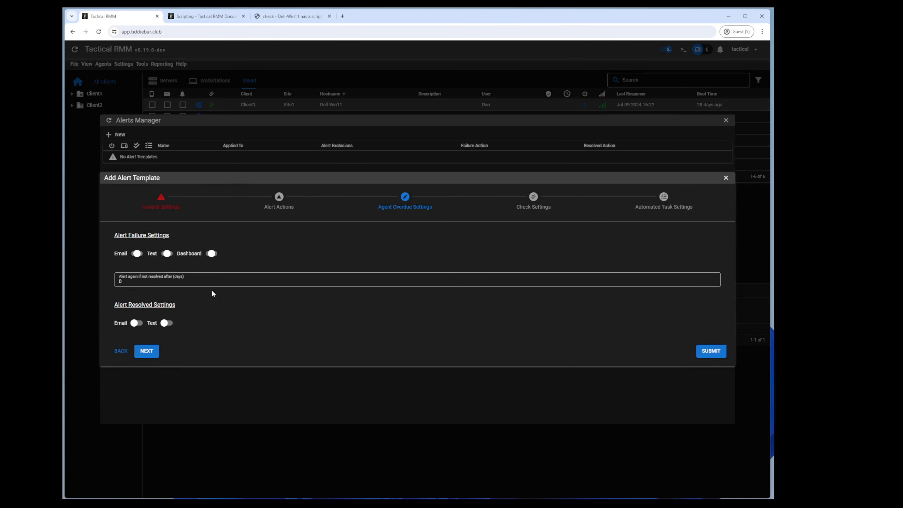
click(532, 198)
click(162, 233)
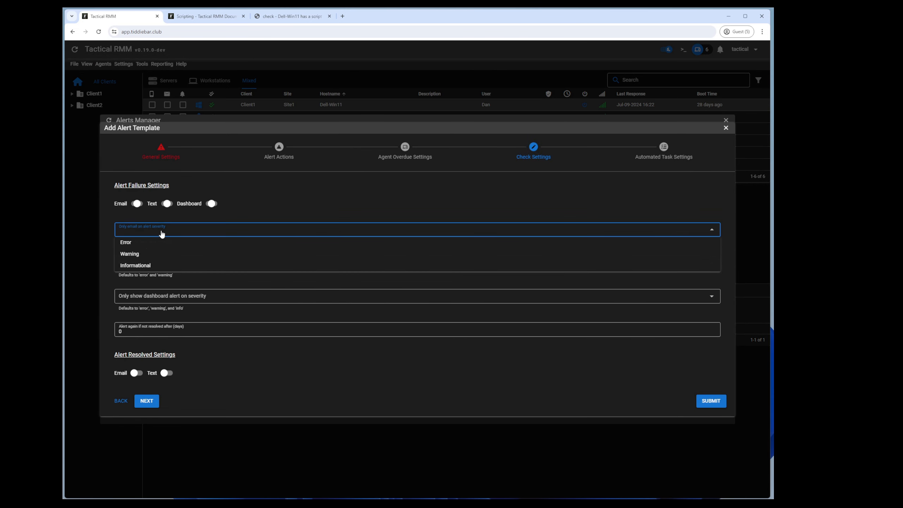
click(140, 266)
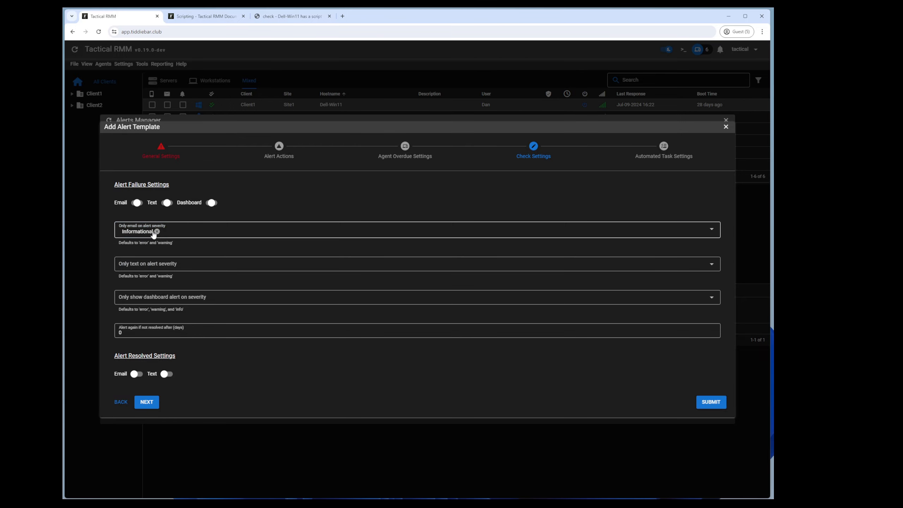
Step: Discard the unsaved template, close Alerts Manager, and reopen Global Settings
click(96, 186)
click(93, 175)
click(124, 65)
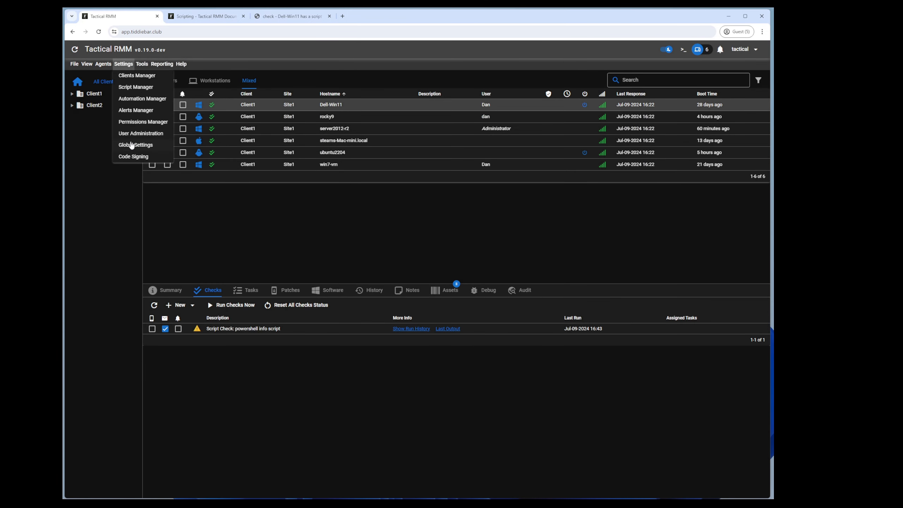
click(130, 145)
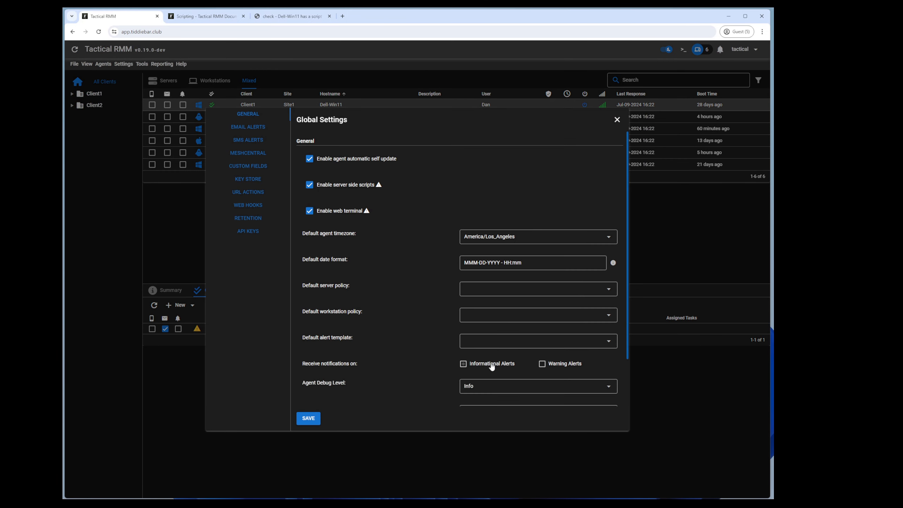